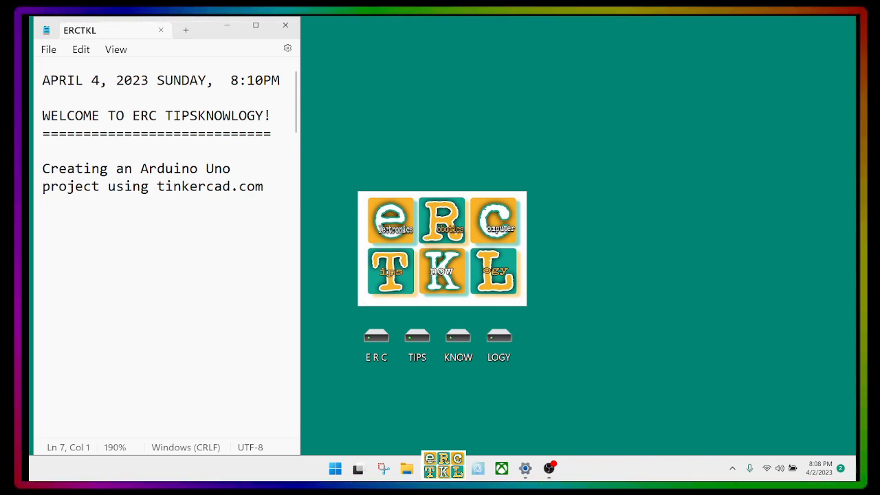
Start a numbered list below the project heading with "1. Blink One LED" and "2. Blink 4 LEDs".
{"action": "left_click", "coordinate": [43, 221]}
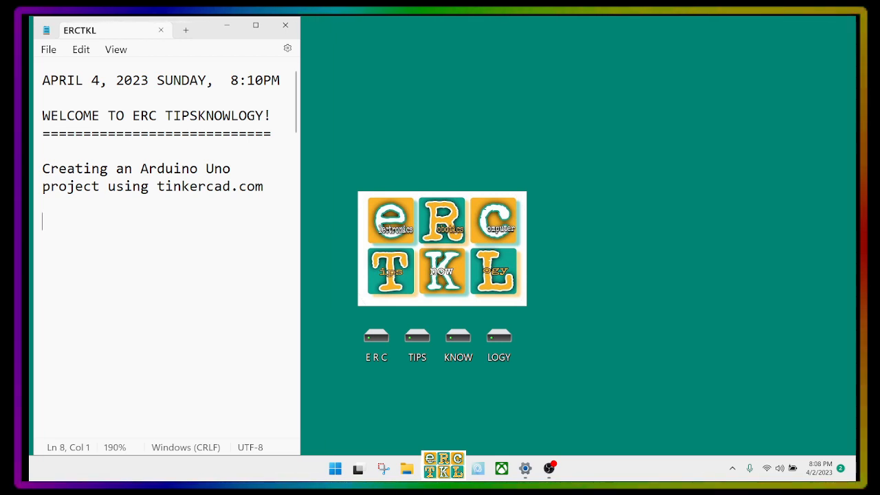
{"action": "type", "text": "1."}
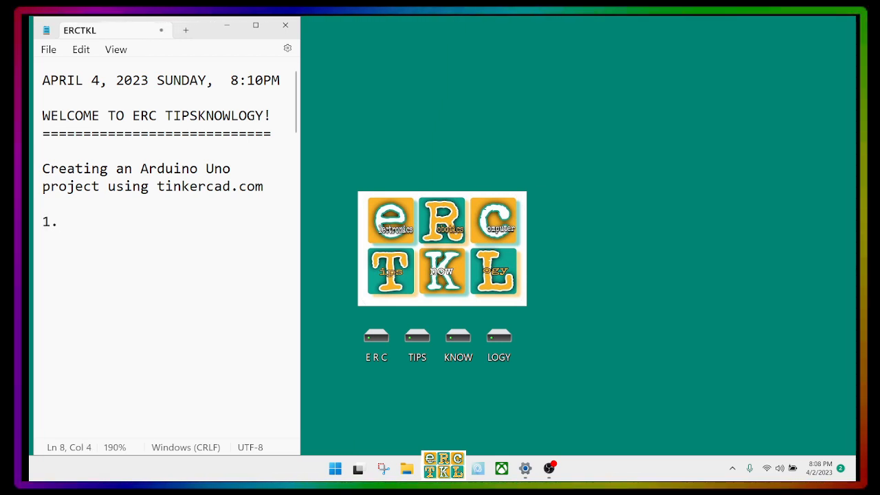
{"action": "type", "text": " Blink "}
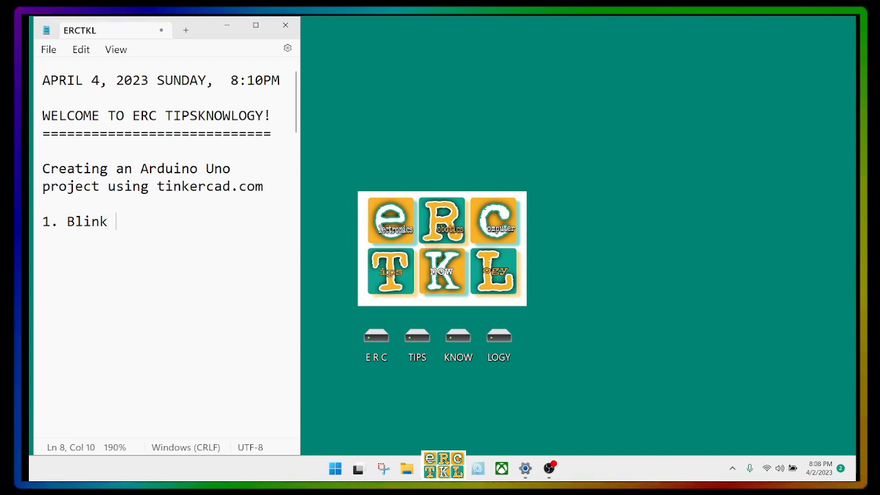
{"action": "type", "text": "One LED"}
{"action": "key", "text": "Return"}
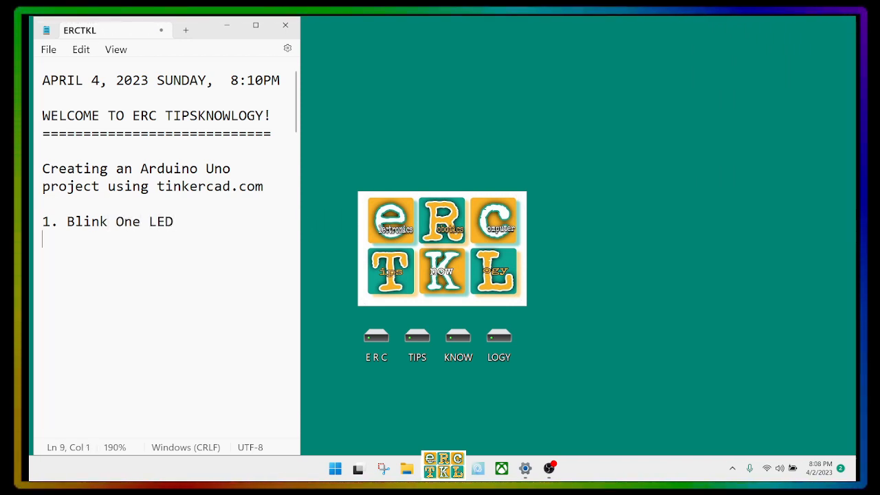
{"action": "type", "text": "2."}
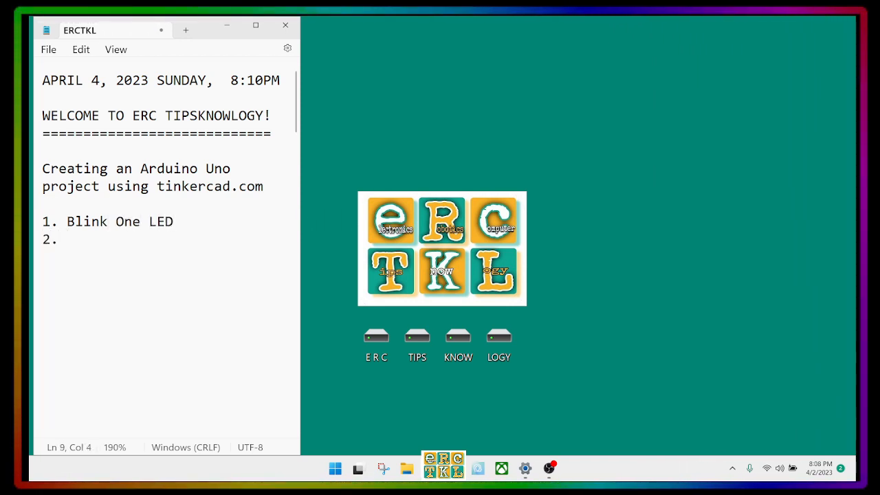
{"action": "type", "text": " Blink 4 LEDs"}
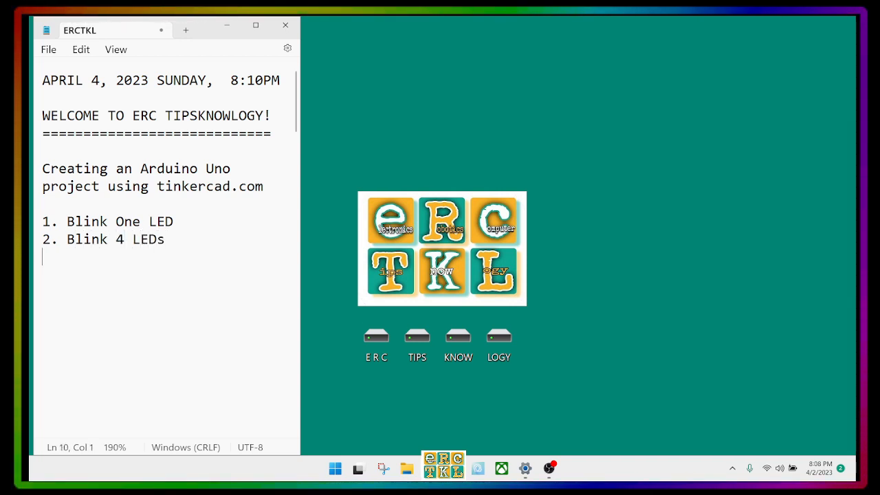
Add "3. Traffic Lights" and "4. Traffic Lights for 4 Roads" to the numbered list.
{"action": "key", "text": "BackSpace"}
{"action": "key", "text": "BackSpace"}
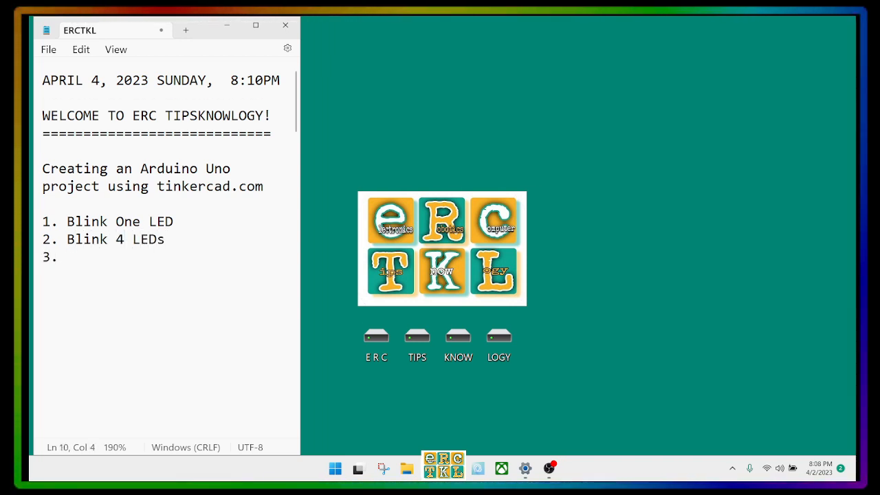
{"action": "type", "text": "A"}
{"action": "key", "text": "BackSpace"}
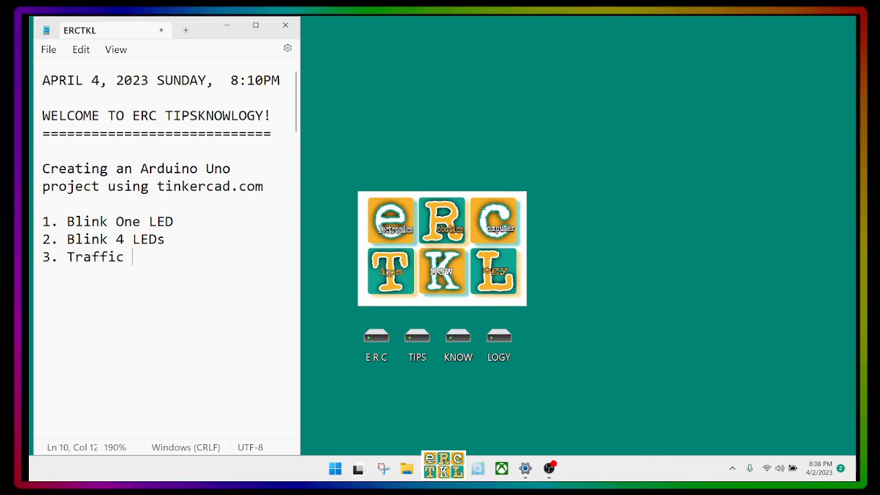
{"action": "type", "text": "Traffic Lights"}
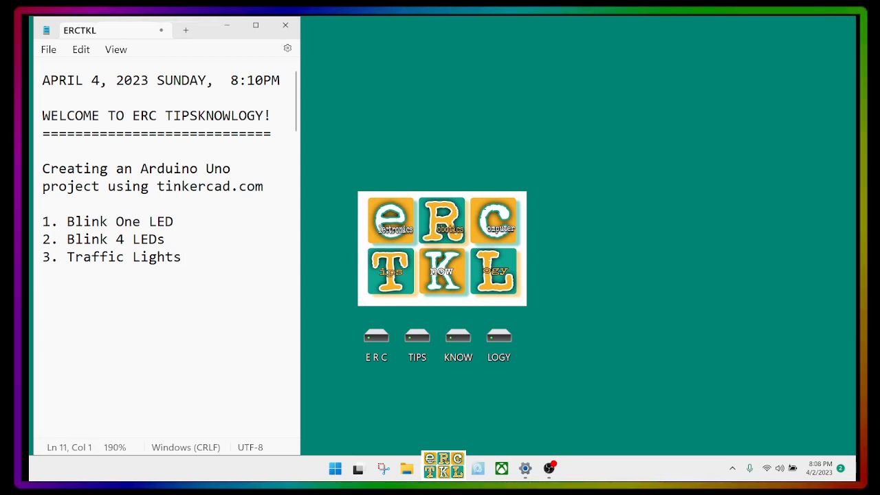
{"action": "type", "text": " Traffic L"}
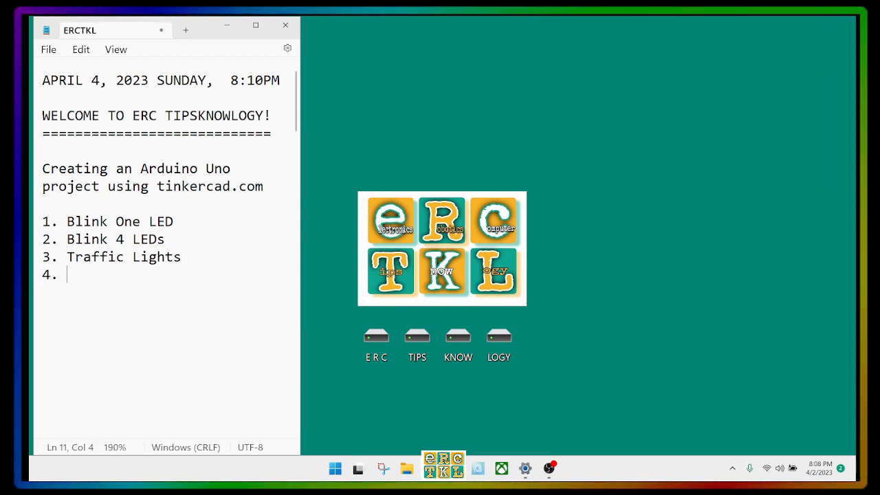
{"action": "type", "text": "oight"}
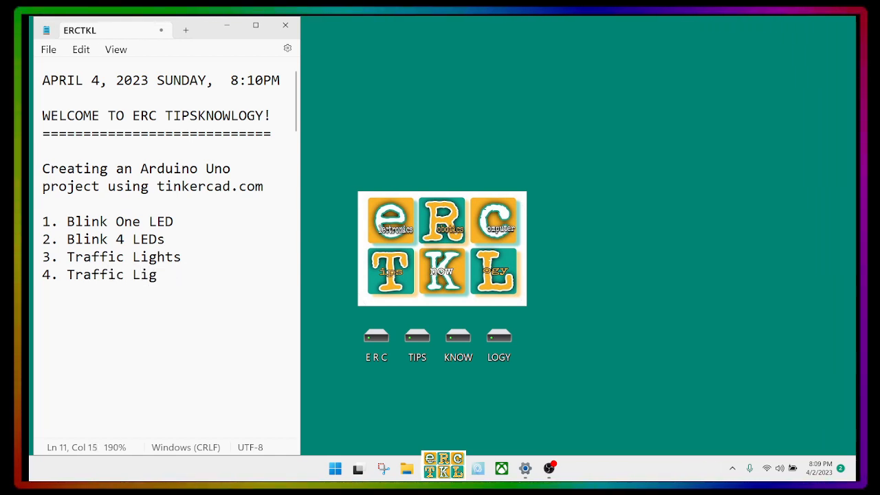
{"action": "type", "text": " for 4 Roads"}
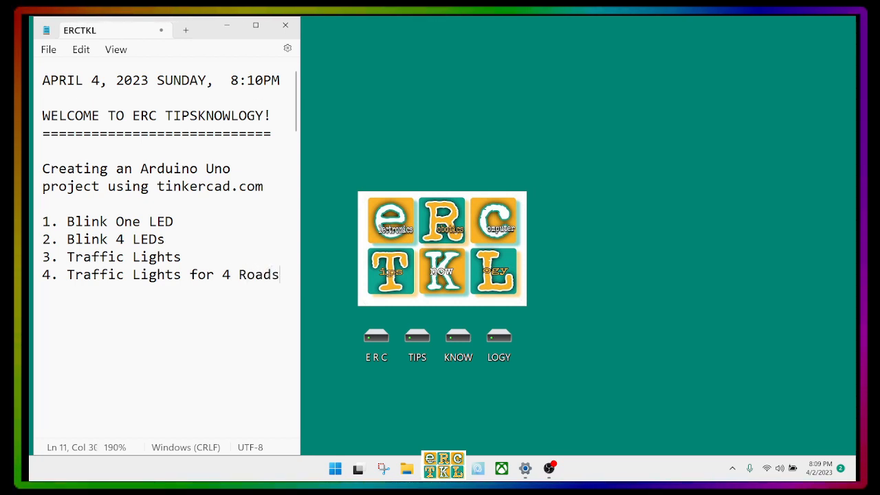
{"action": "type", "text": "for"}
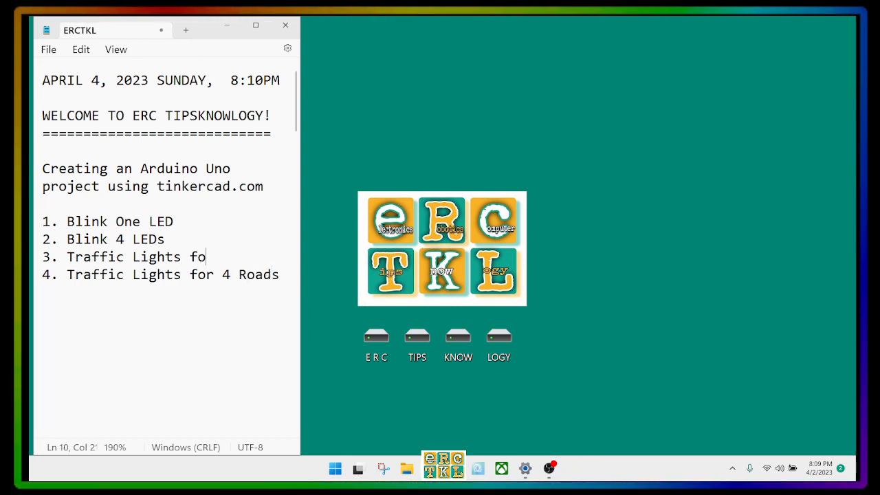
{"action": "key", "text": "BackSpace"}
{"action": "key", "text": "BackSpace"}
{"action": "key", "text": "BackSpace"}
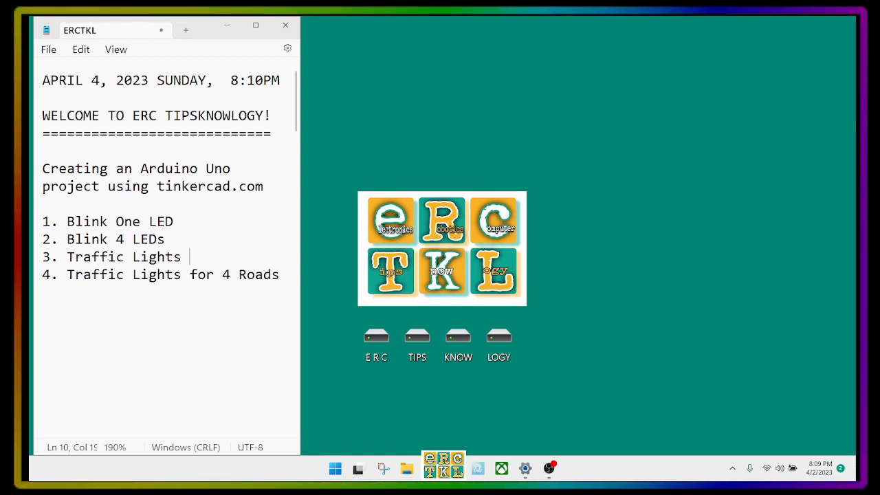
Switch to Tinkercad in the browser, create a new circuit from your designs and dismiss the starter tip.
{"action": "left_click", "coordinate": [549, 468]}
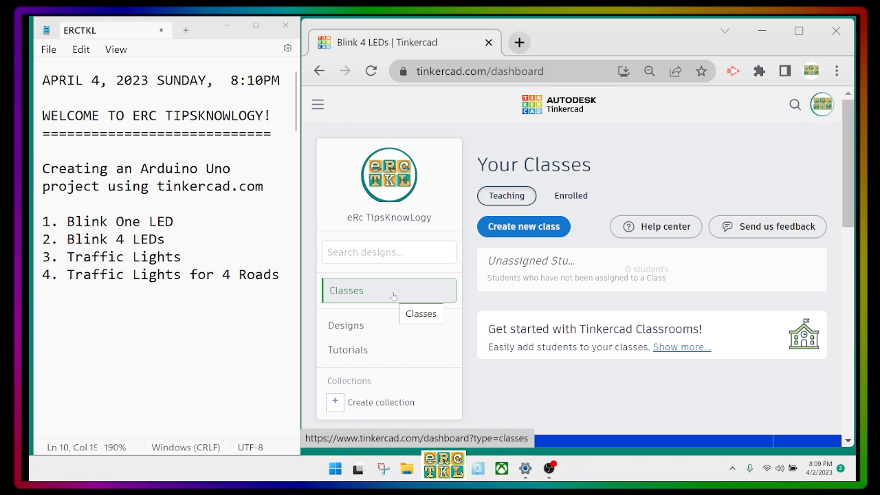
{"action": "left_click", "coordinate": [364, 330]}
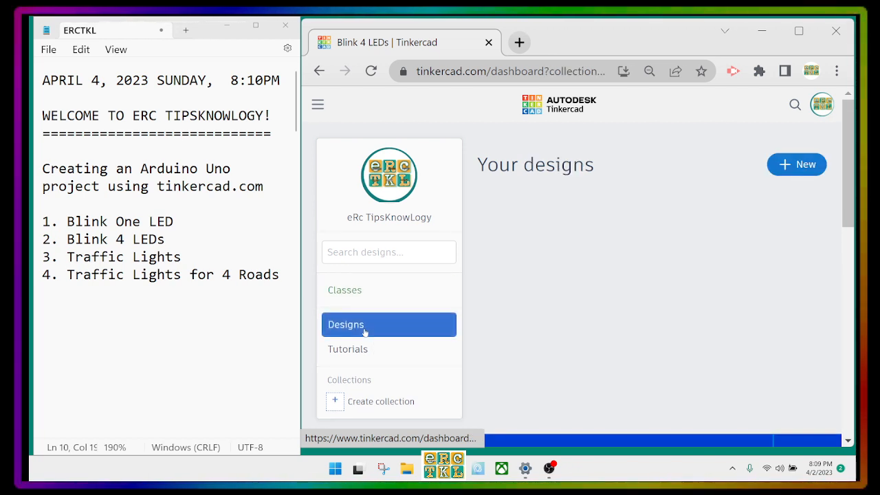
{"action": "left_click", "coordinate": [799, 164]}
{"action": "left_click", "coordinate": [763, 234]}
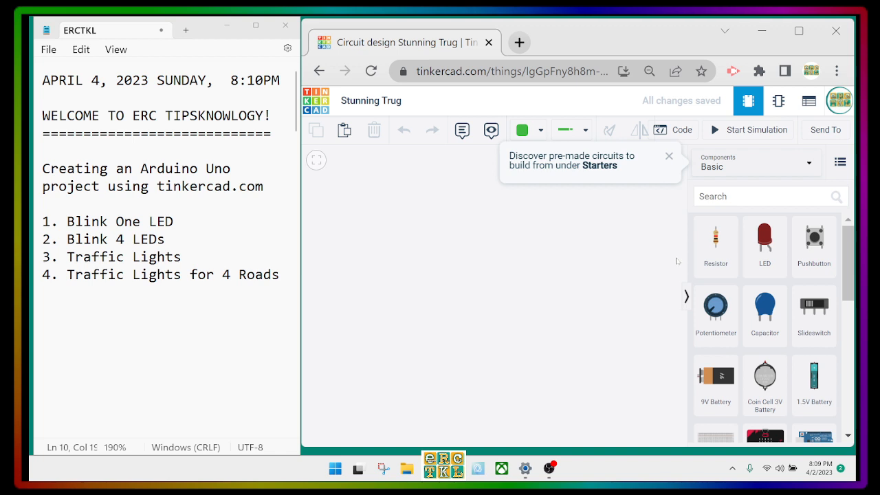
{"action": "left_click", "coordinate": [669, 157]}
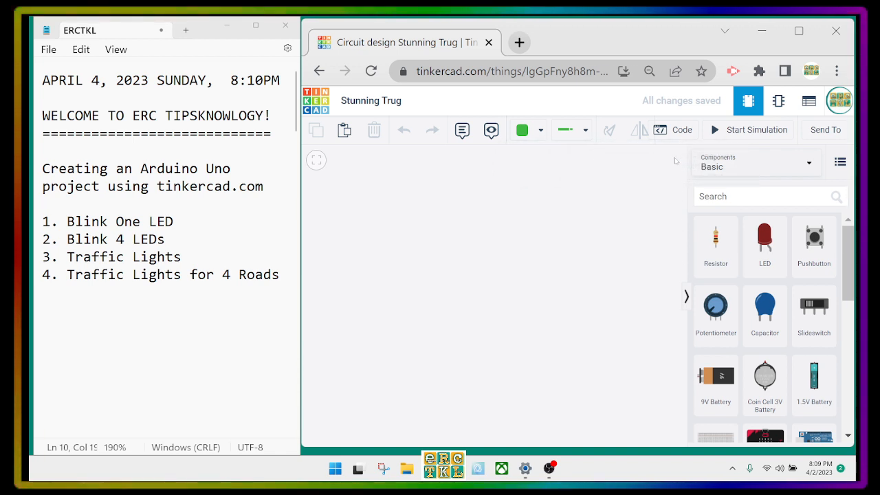
Place the Breadboard starter from the Arduino starters in the middle of the workspace.
{"action": "left_click", "coordinate": [713, 169]}
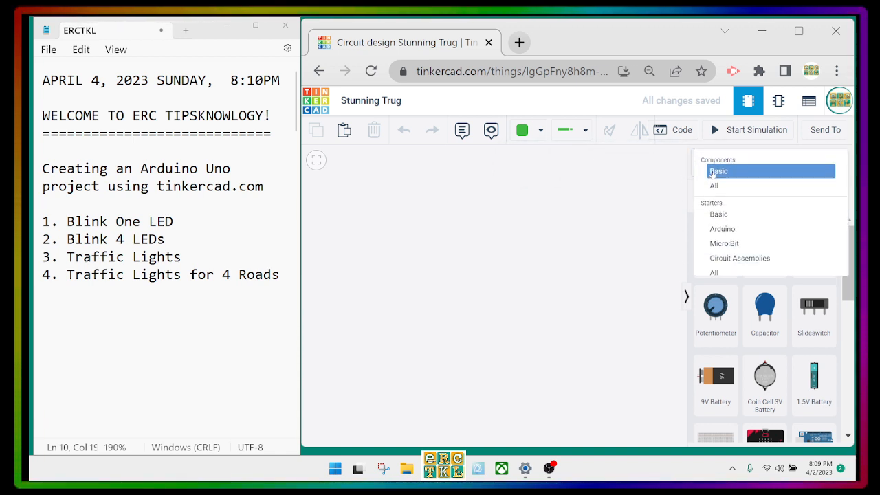
{"action": "left_click", "coordinate": [726, 229]}
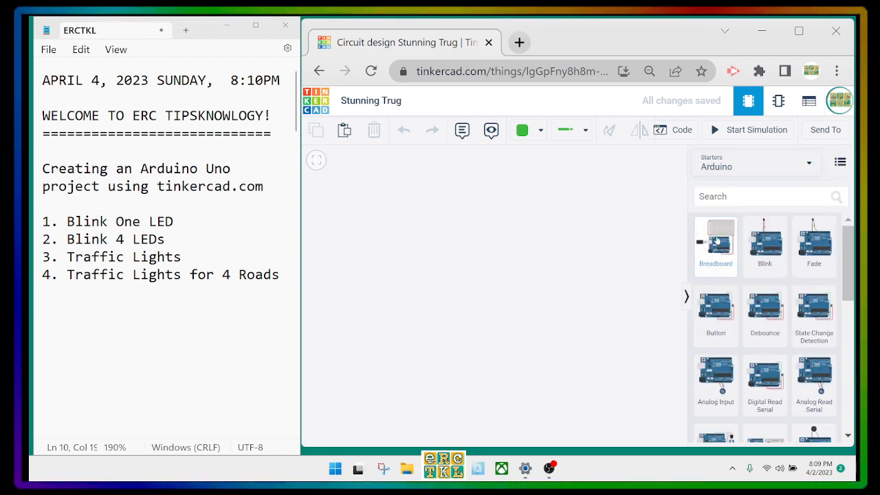
{"action": "left_click_drag", "start_coordinate": [726, 227], "coordinate": [482, 296]}
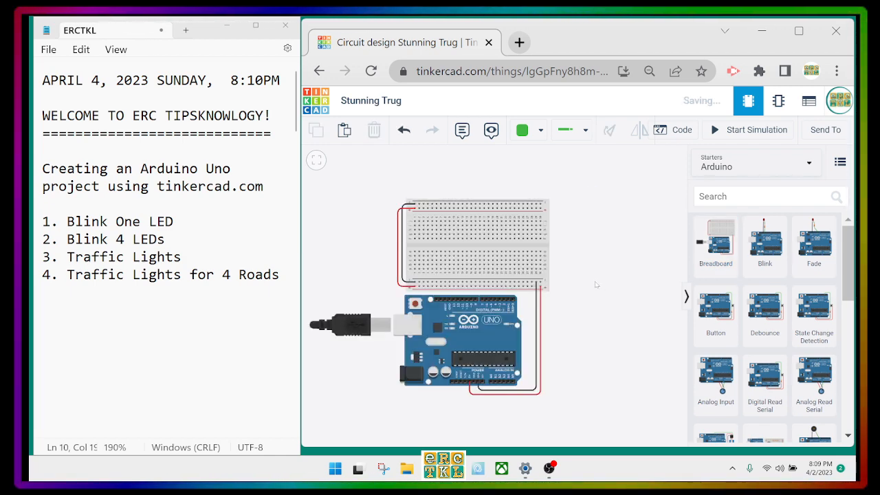
Examine the Arduino Uno's digital pin header with its GND pin and the 5V and GND power pins.
{"action": "scroll", "coordinate": [596, 284], "scroll_direction": "up", "scroll_amount": 3}
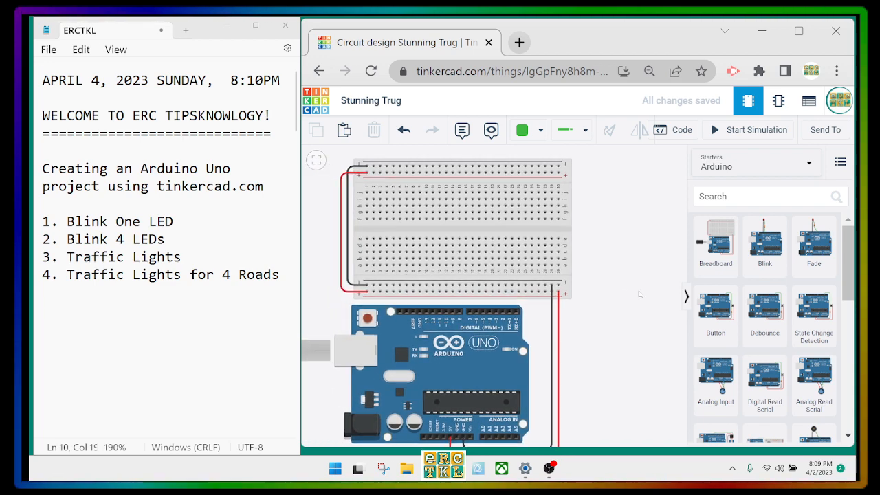
{"action": "left_click_drag", "start_coordinate": [640, 295], "coordinate": [656, 279]}
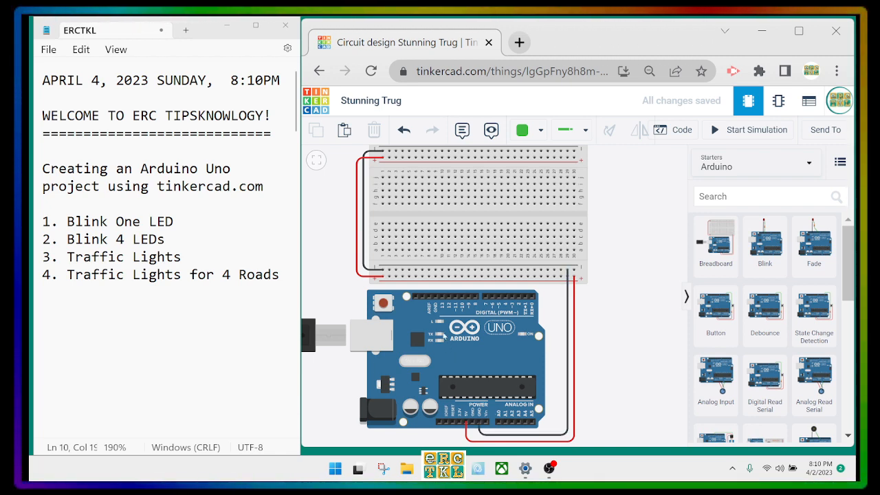
{"action": "scroll", "coordinate": [435, 311], "scroll_direction": "up", "scroll_amount": 3}
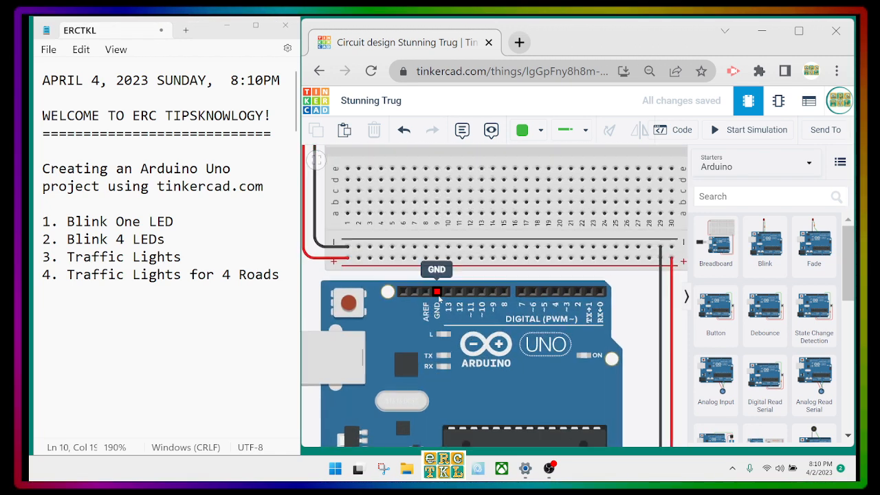
{"action": "scroll", "coordinate": [440, 299], "scroll_direction": "down", "scroll_amount": 3}
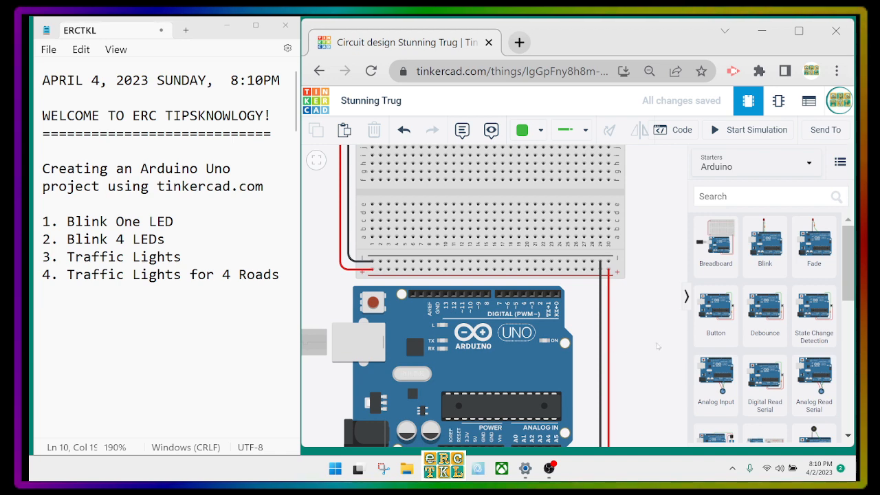
{"action": "left_click_drag", "start_coordinate": [659, 346], "coordinate": [664, 226]}
{"action": "scroll", "coordinate": [509, 315], "scroll_direction": "up", "scroll_amount": 2}
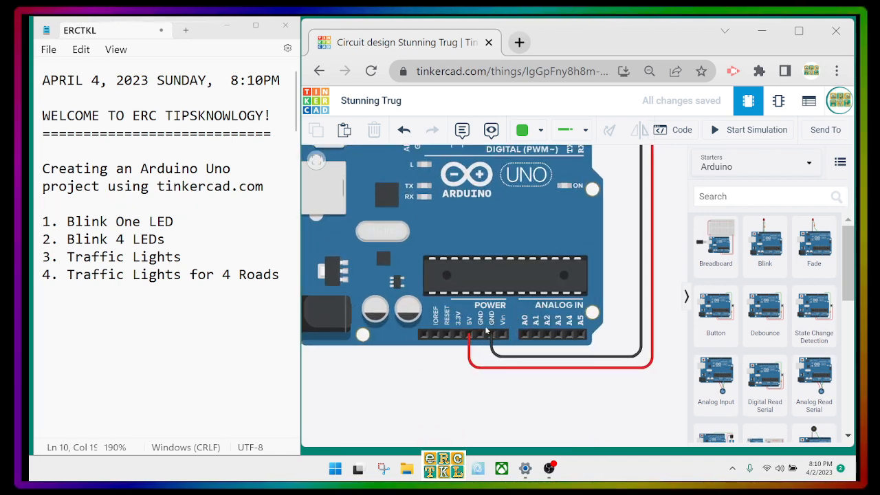
{"action": "scroll", "coordinate": [633, 258], "scroll_direction": "down", "scroll_amount": 3}
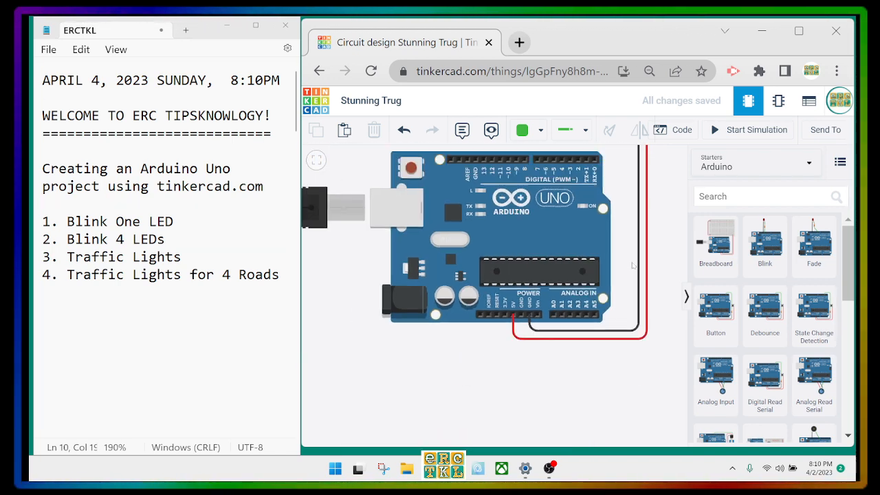
{"action": "scroll", "coordinate": [670, 276], "scroll_direction": "up", "scroll_amount": 1}
Delete the red and black wires between the Arduino and breadboard and those joining the breadboard's power rails.
{"action": "left_click_drag", "start_coordinate": [641, 266], "coordinate": [626, 333]}
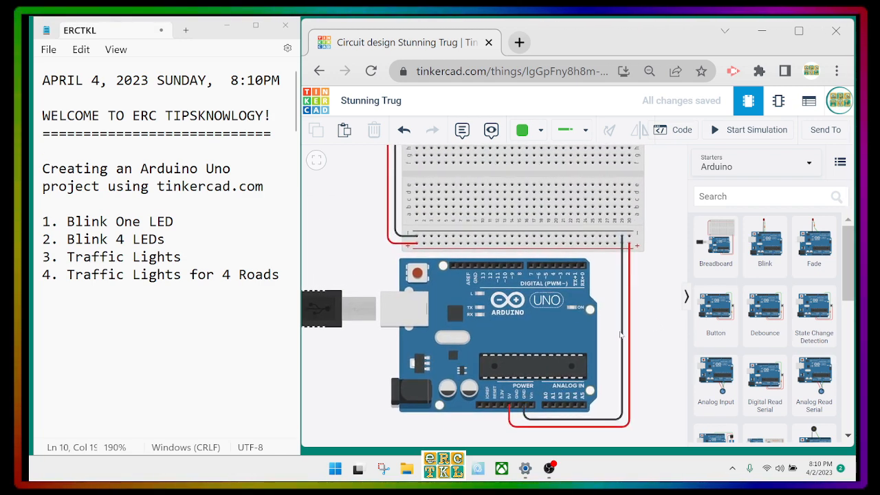
{"action": "key", "text": "Delete"}
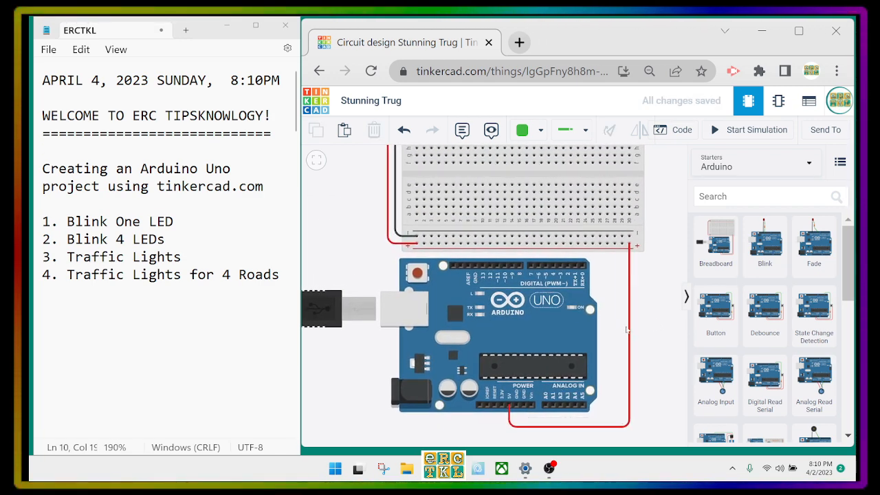
{"action": "left_click", "coordinate": [629, 329]}
{"action": "key", "text": "Delete"}
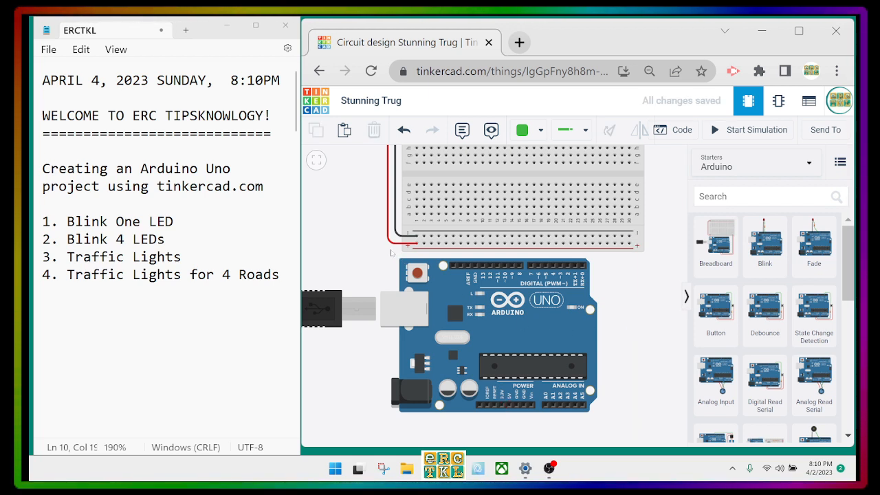
{"action": "left_click", "coordinate": [389, 241]}
{"action": "key", "text": "Delete"}
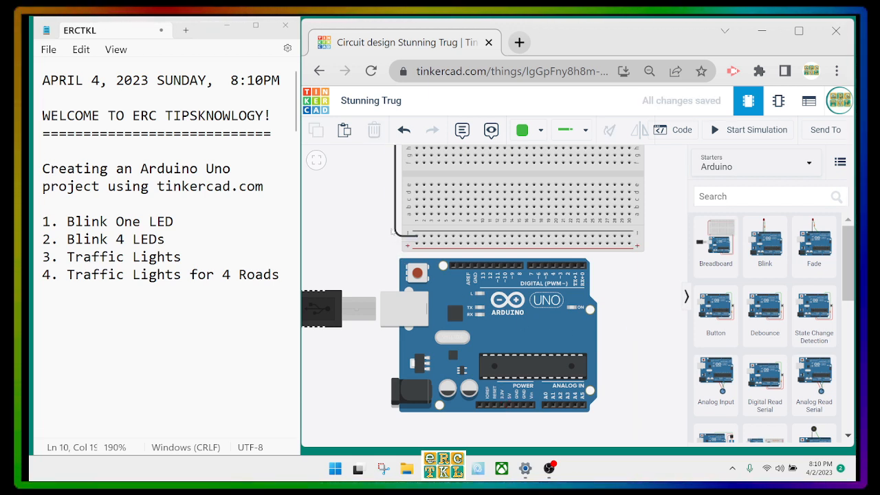
{"action": "left_click", "coordinate": [396, 234]}
{"action": "key", "text": "Delete"}
{"action": "left_click_drag", "start_coordinate": [646, 309], "coordinate": [624, 374]}
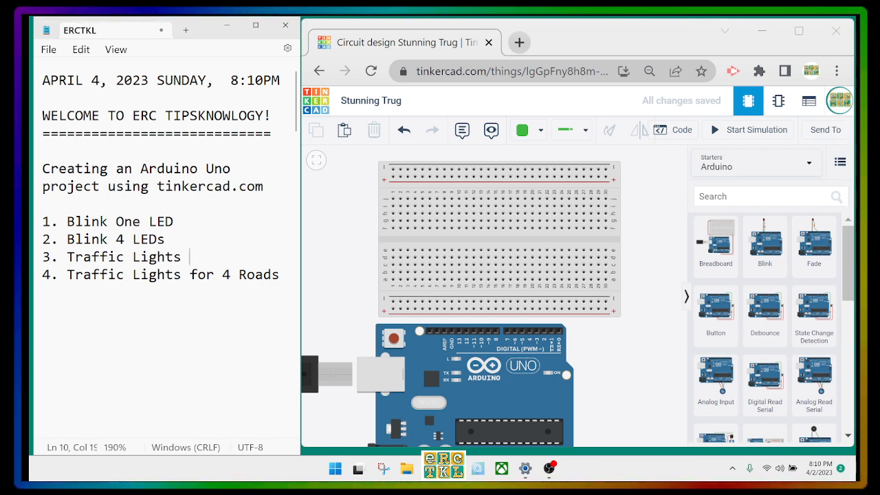
Switch to the notes and insert an empty line below the "3. Traffic Lights" item.
{"action": "key", "text": "Return"}
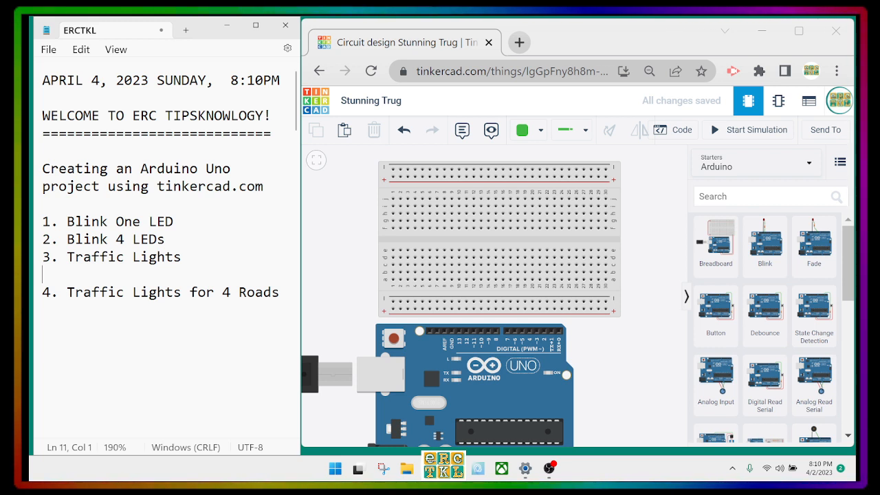
Switch the parts library to all components and search it for "led".
{"action": "left_click", "coordinate": [753, 169]}
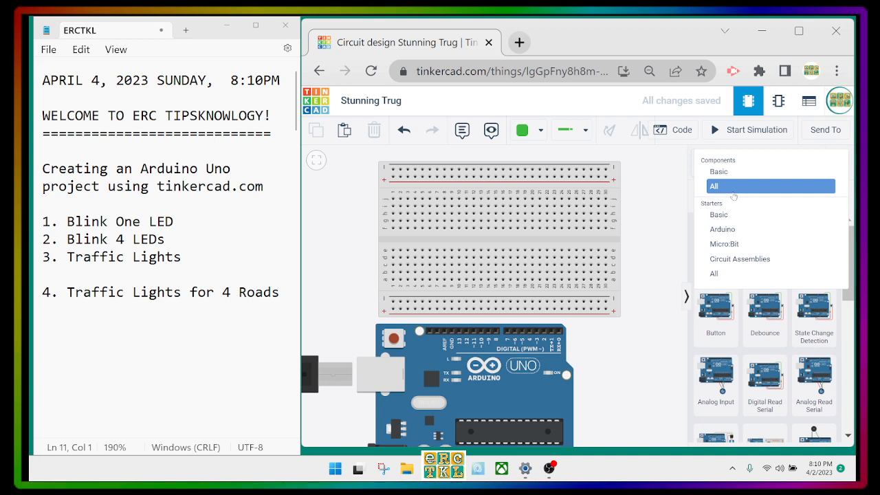
{"action": "left_click", "coordinate": [734, 187]}
{"action": "left_click", "coordinate": [753, 196]}
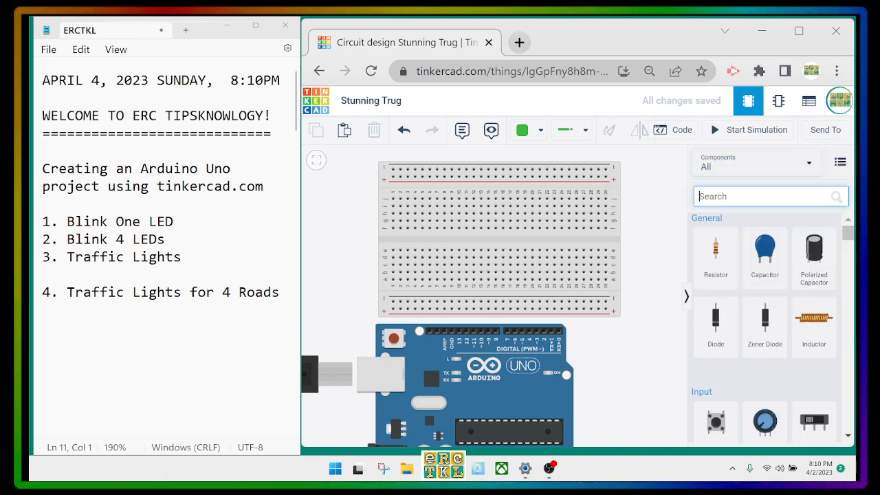
{"action": "type", "text": "led"}
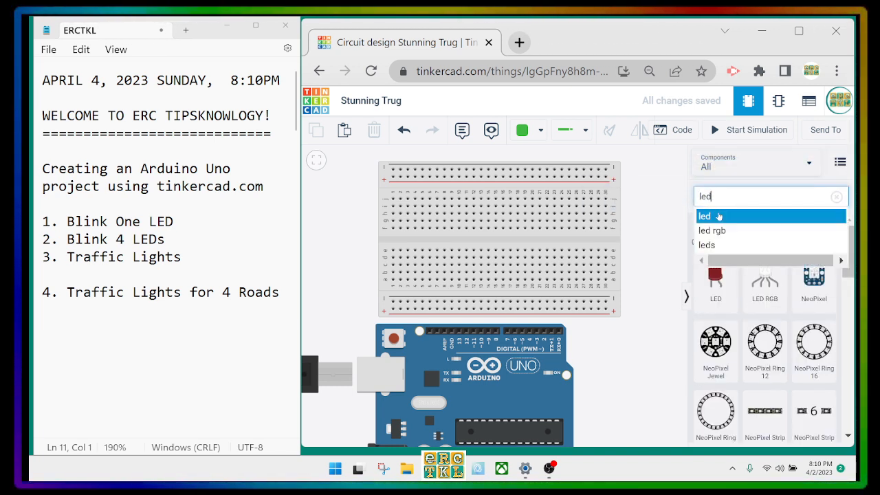
{"action": "left_click", "coordinate": [666, 233]}
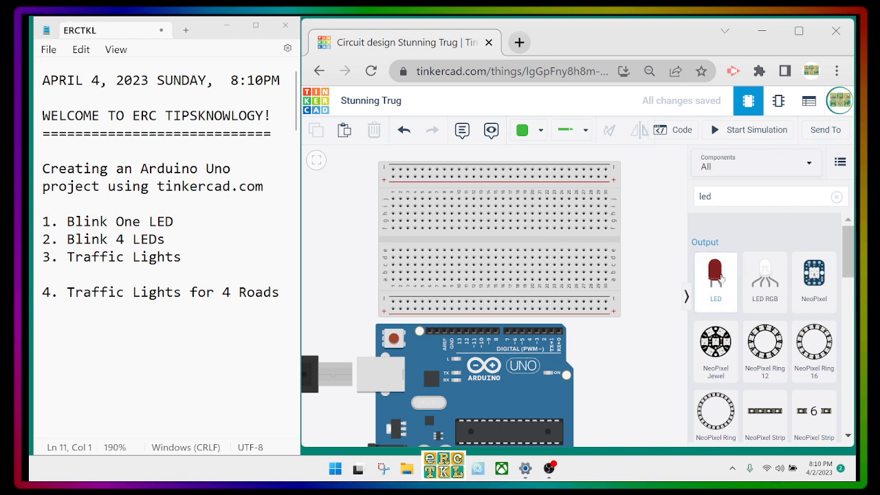
Place three LEDs in breadboard row e, with their legs in columns 1–2, 4–5 and 7–8.
{"action": "mouse_move", "coordinate": [436, 242]}
{"action": "left_mouse_down"}
{"action": "mouse_move", "coordinate": [419, 245]}
{"action": "mouse_move", "coordinate": [436, 249]}
{"action": "left_mouse_up"}
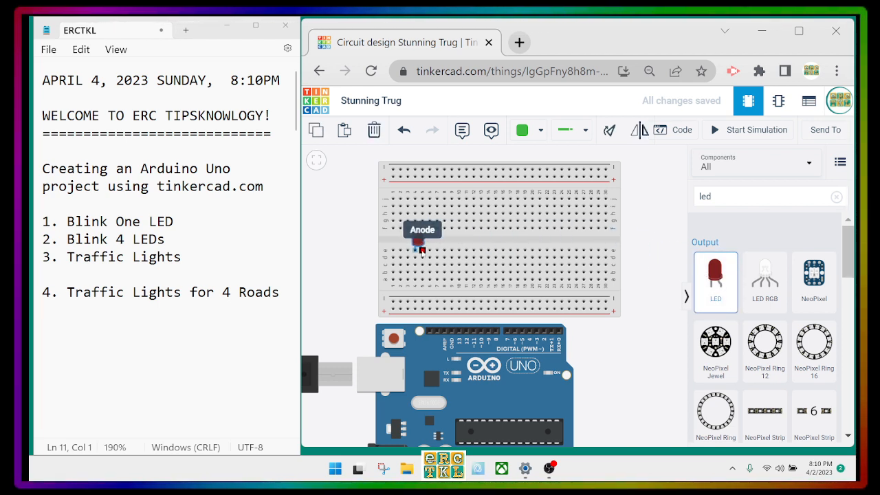
{"action": "left_click", "coordinate": [399, 249]}
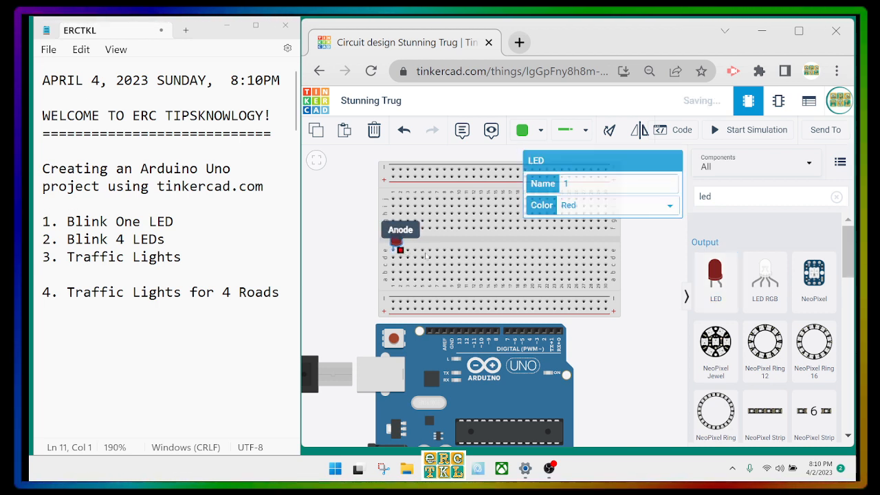
{"action": "left_click_drag", "start_coordinate": [719, 277], "coordinate": [418, 238]}
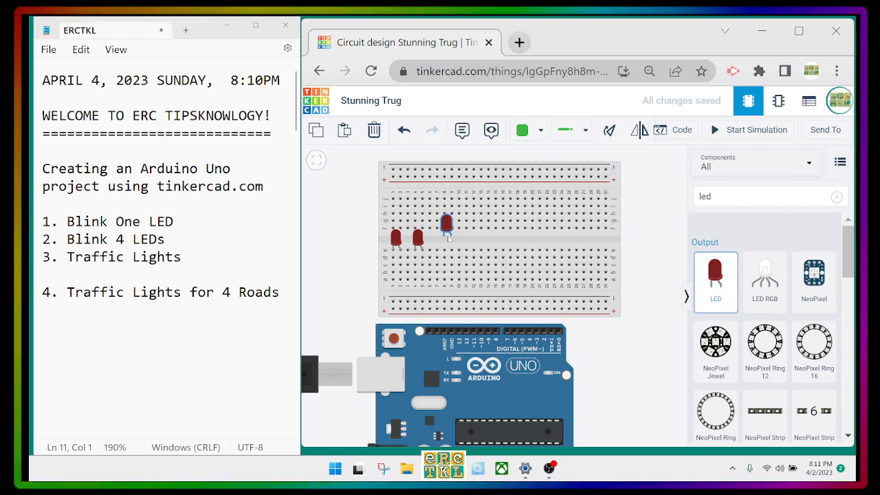
{"action": "left_click_drag", "start_coordinate": [444, 250], "coordinate": [444, 249]}
Set the color of the first LED, in columns 1–2, to Green.
{"action": "scroll", "coordinate": [455, 268], "scroll_direction": "up", "scroll_amount": 5}
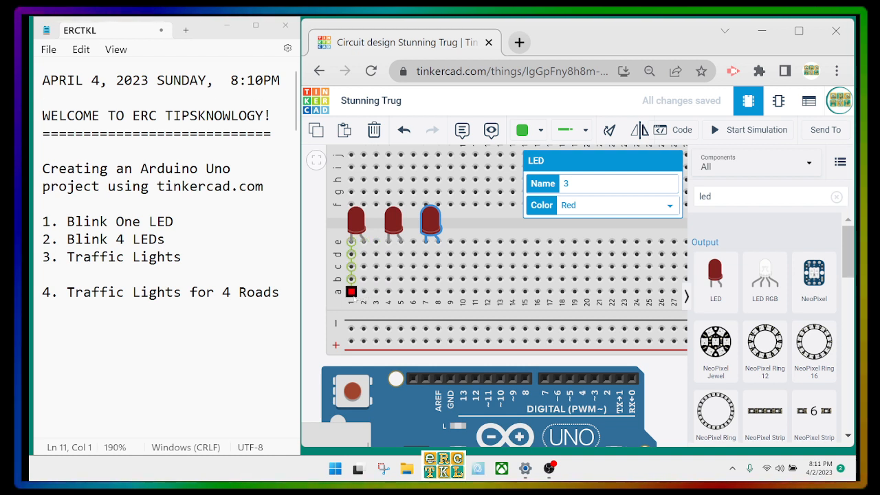
{"action": "left_click", "coordinate": [356, 222]}
{"action": "left_click", "coordinate": [588, 203]}
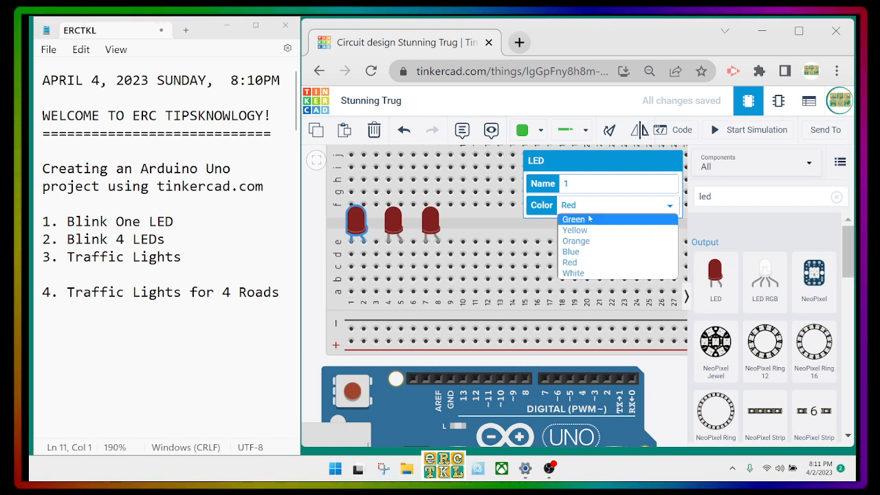
{"action": "left_click", "coordinate": [590, 220]}
Set the color of the middle LED, in columns 4–5, to Yellow.
{"action": "left_click", "coordinate": [394, 220]}
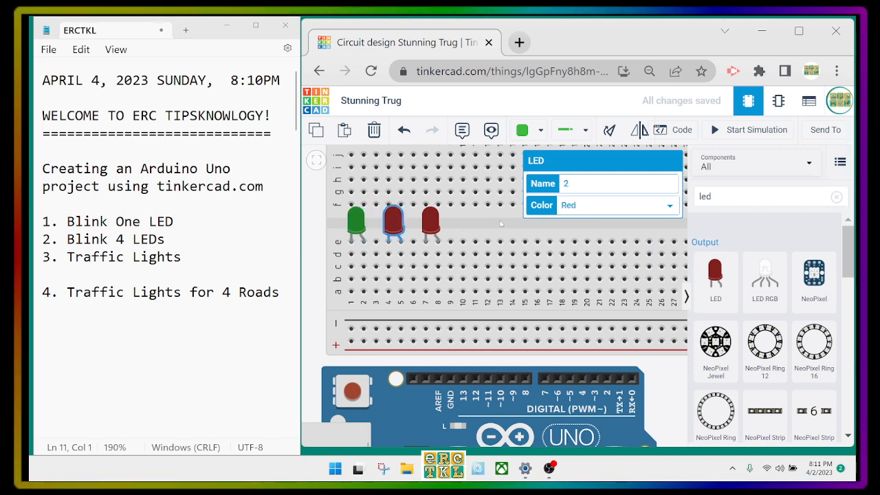
{"action": "left_click", "coordinate": [586, 208]}
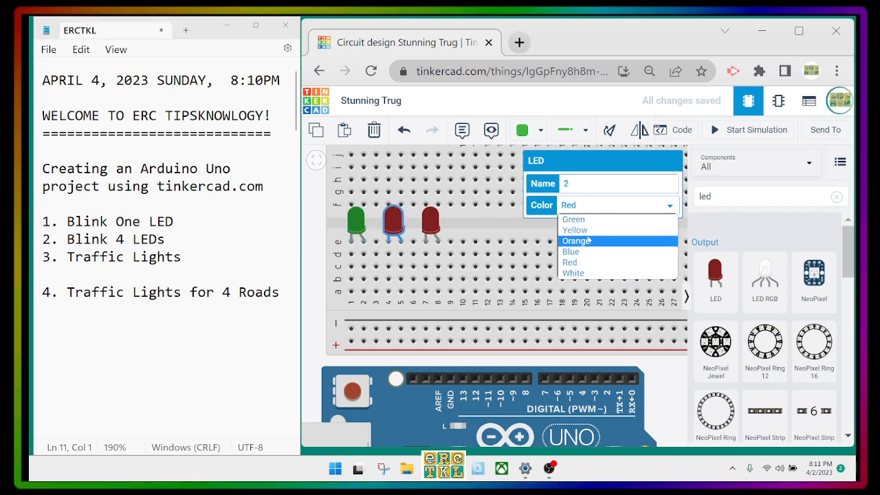
{"action": "left_click", "coordinate": [589, 241]}
{"action": "left_click", "coordinate": [590, 209]}
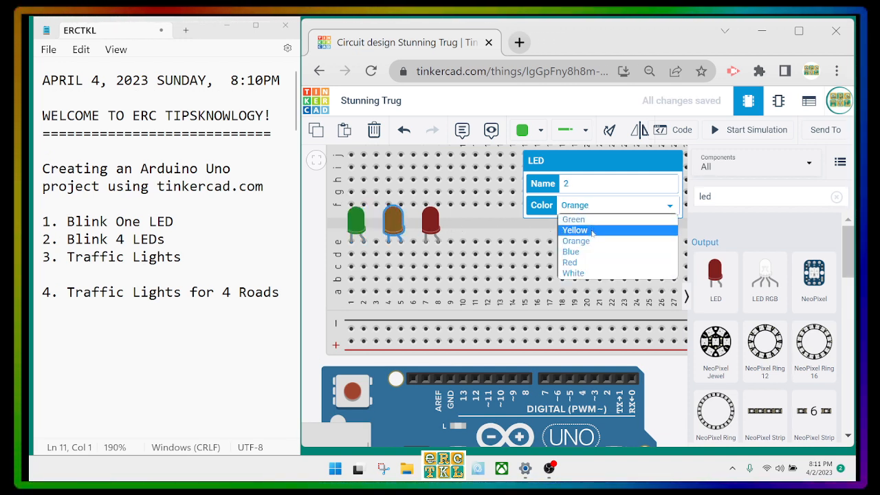
{"action": "left_click", "coordinate": [591, 228]}
{"action": "left_click", "coordinate": [590, 208]}
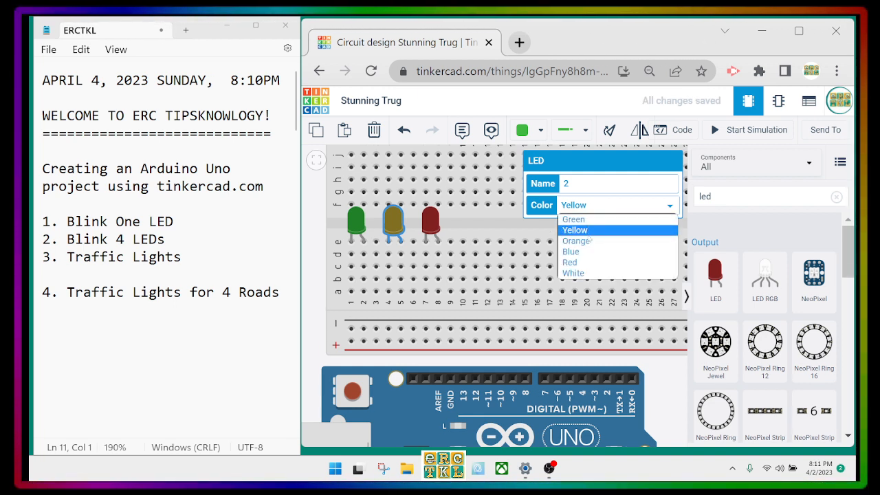
{"action": "left_click", "coordinate": [588, 234]}
{"action": "left_click", "coordinate": [447, 229]}
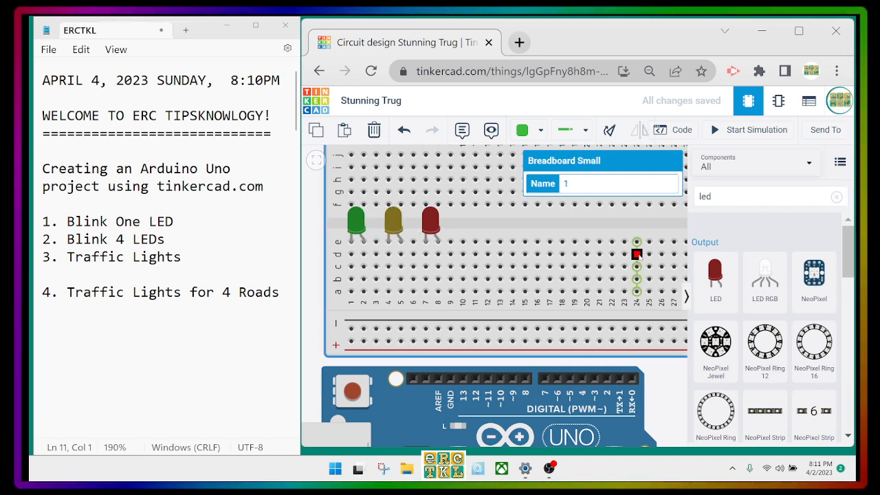
Search the component library for "resistor".
{"action": "scroll", "coordinate": [686, 273], "scroll_direction": "up", "scroll_amount": 1}
{"action": "scroll", "coordinate": [686, 273], "scroll_direction": "down", "scroll_amount": 2}
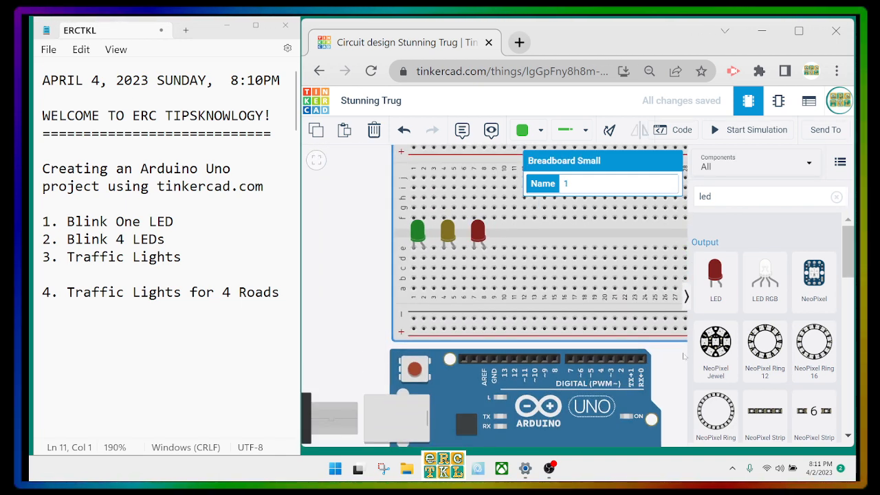
{"action": "left_click_drag", "start_coordinate": [662, 366], "coordinate": [631, 357]}
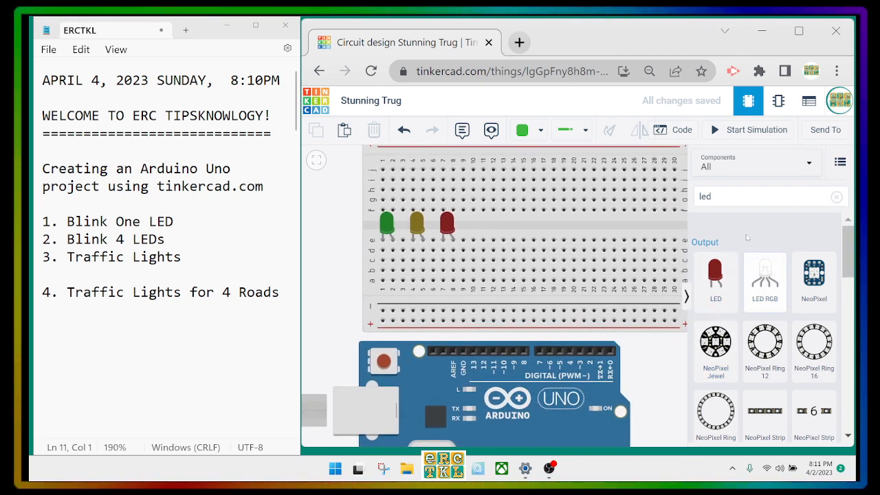
{"action": "left_click", "coordinate": [748, 197]}
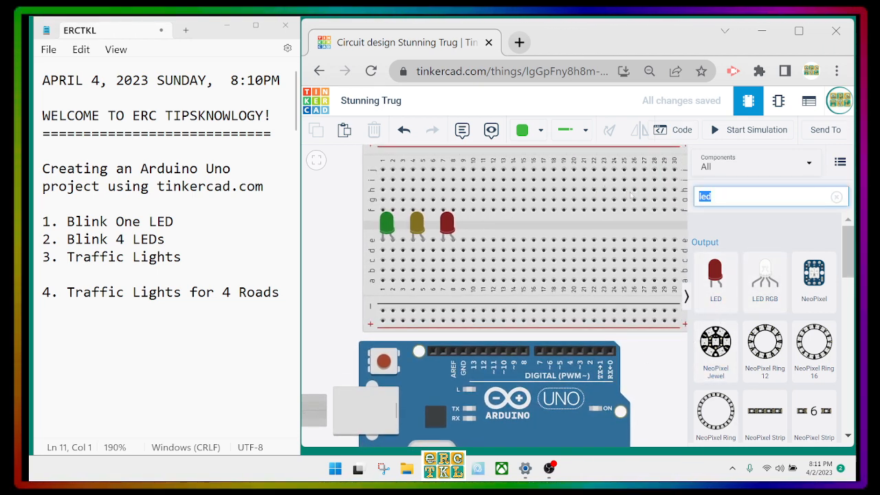
{"action": "type", "text": "es"}
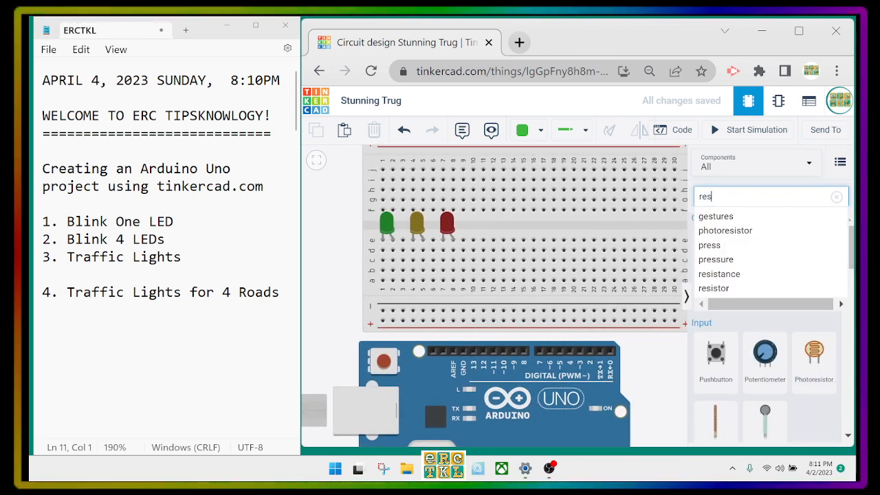
{"action": "type", "text": "isto"}
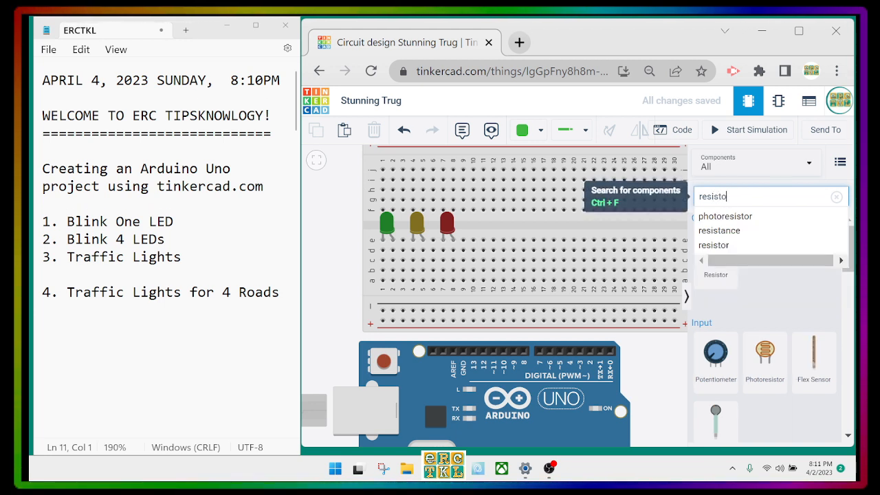
{"action": "type", "text": "r"}
{"action": "key", "text": "Return"}
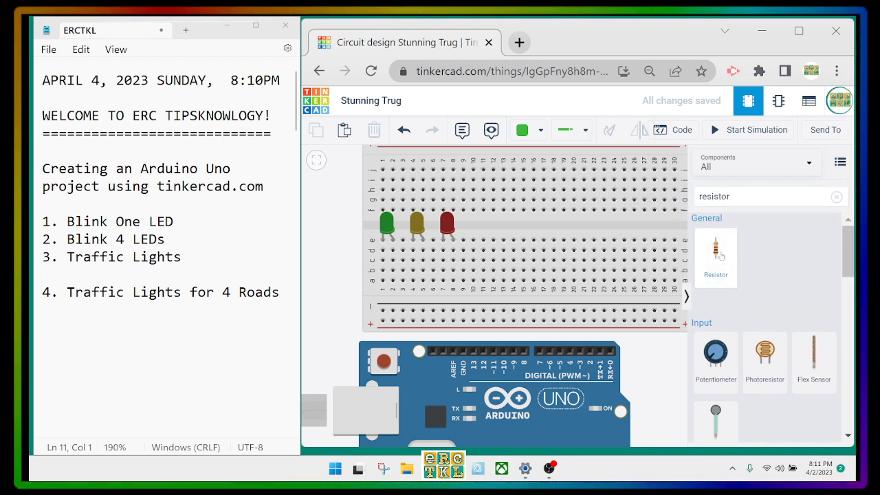
Place three resistors linking columns 1, 4 and 7, below the LEDs' cathodes, to the breadboard's lower negative rail.
{"action": "left_click_drag", "start_coordinate": [720, 256], "coordinate": [384, 295]}
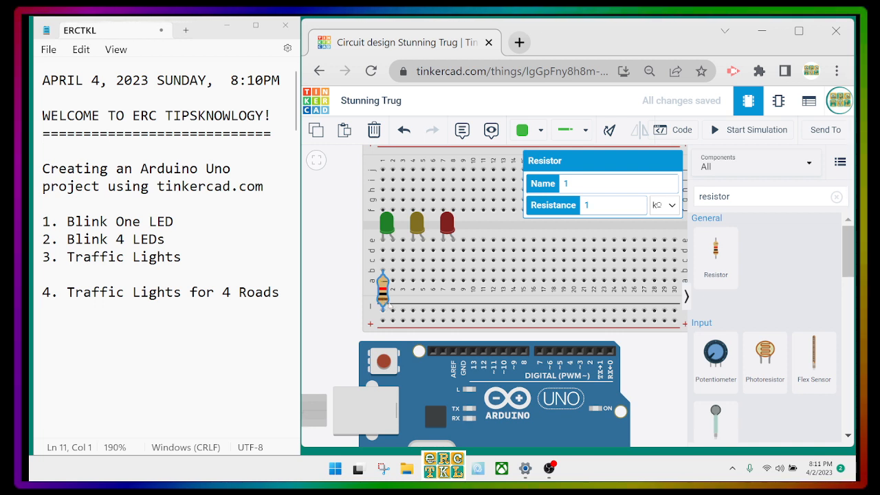
{"action": "left_click_drag", "start_coordinate": [392, 302], "coordinate": [413, 292]}
{"action": "key", "text": "ctrl+v"}
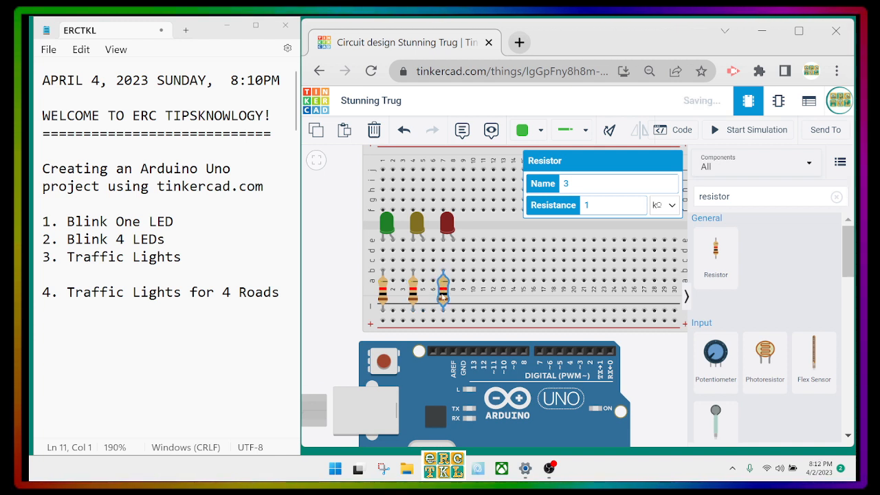
{"action": "left_click", "coordinate": [635, 364]}
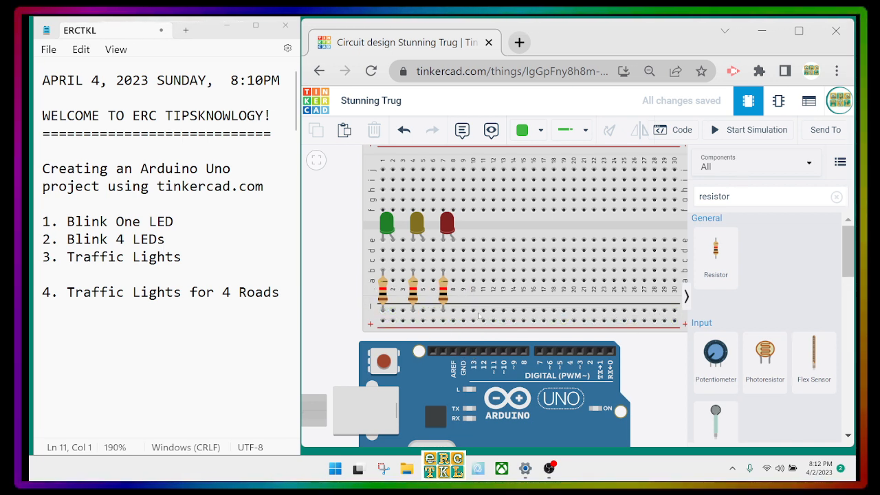
Wire the Arduino's GND pin to the breadboard's lower negative rail at column 9 and color the wire Black.
{"action": "left_click", "coordinate": [463, 351]}
{"action": "left_click", "coordinate": [460, 322]}
{"action": "left_click_drag", "start_coordinate": [461, 323], "coordinate": [463, 310]}
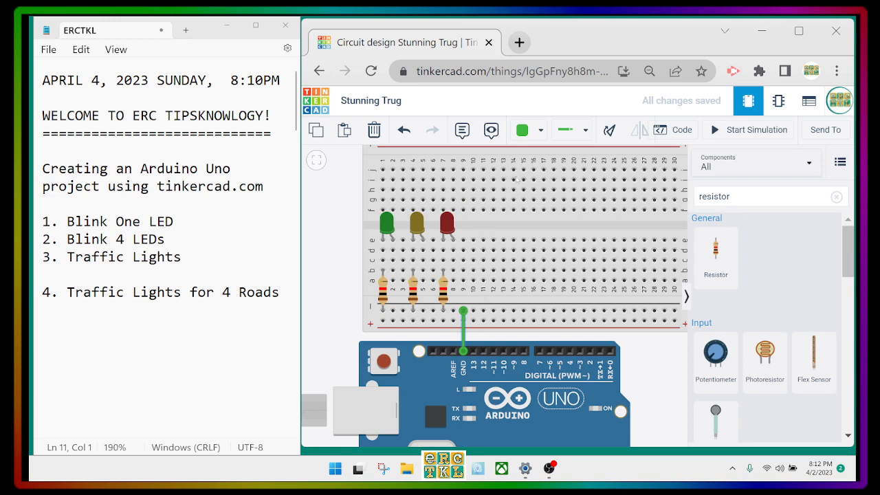
{"action": "left_click", "coordinate": [523, 131]}
{"action": "left_click", "coordinate": [527, 169]}
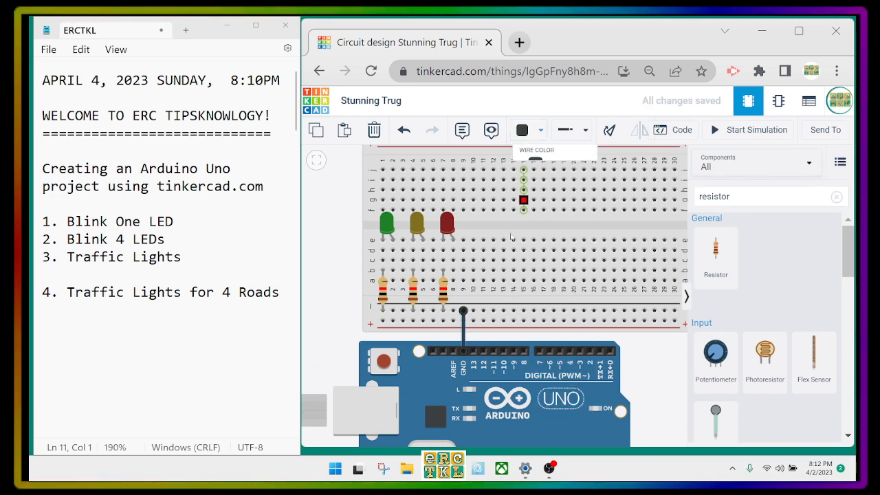
{"action": "left_click", "coordinate": [482, 342]}
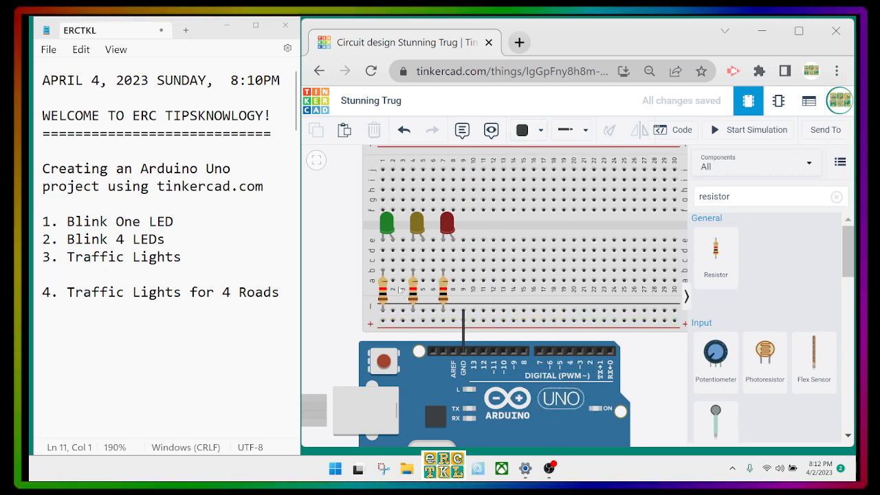
Wire the green LED's anode column 2 to Arduino pin 13 with square bends and color the wire Green.
{"action": "left_click", "coordinate": [393, 281]}
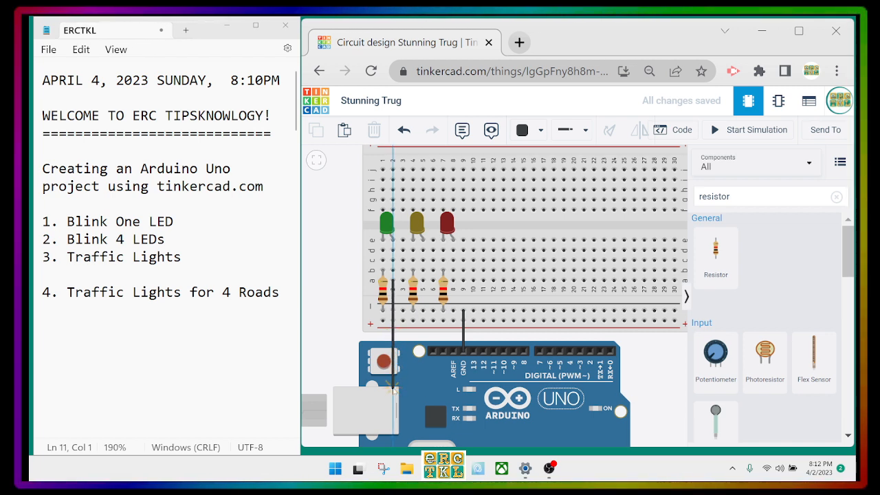
{"action": "left_click", "coordinate": [473, 355]}
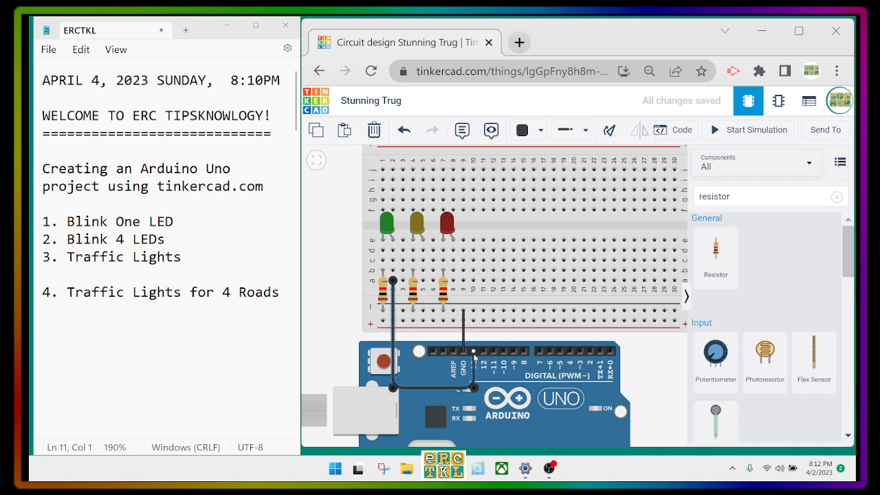
{"action": "left_click", "coordinate": [522, 131]}
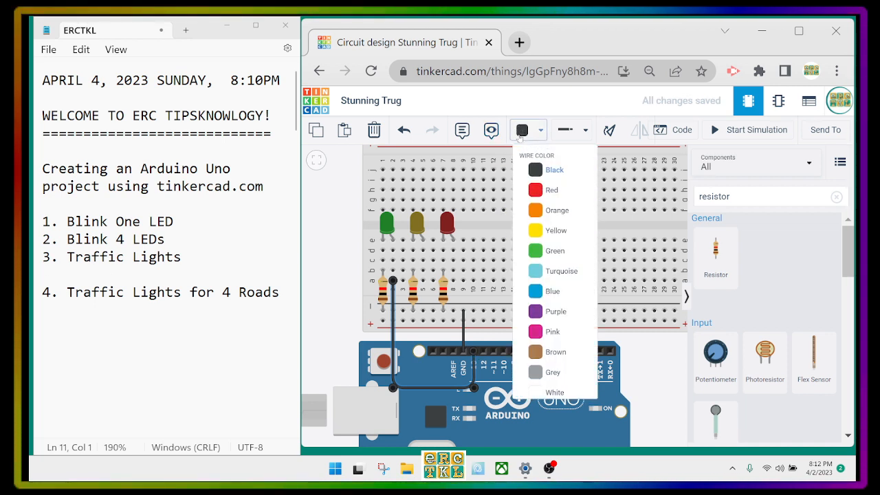
{"action": "left_click", "coordinate": [536, 253]}
{"action": "left_click", "coordinate": [496, 338]}
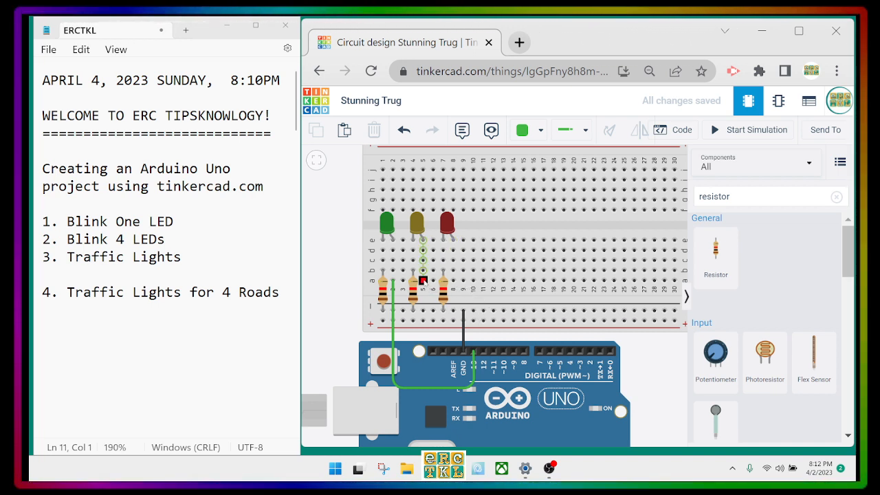
Wire the yellow LED's anode column 5 to Arduino pin 12 with square bends and color the wire Yellow.
{"action": "left_click", "coordinate": [423, 280]}
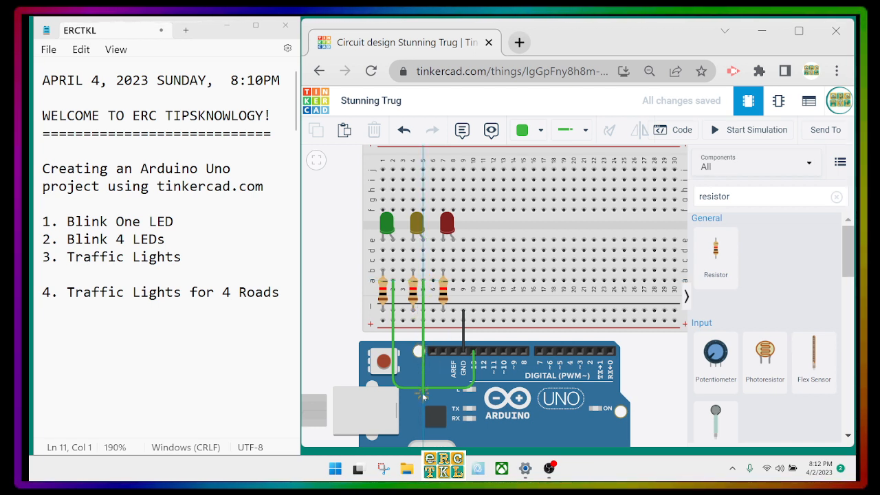
{"action": "left_click", "coordinate": [423, 380]}
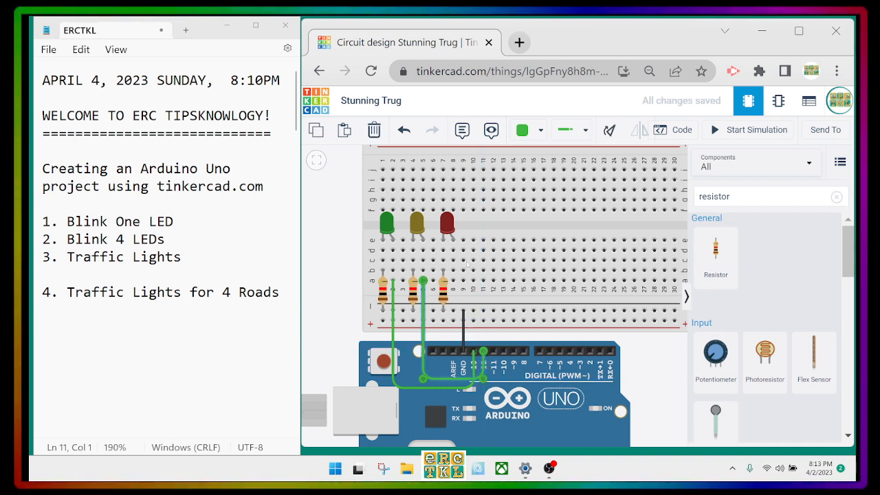
{"action": "left_click", "coordinate": [524, 132]}
{"action": "left_click", "coordinate": [533, 229]}
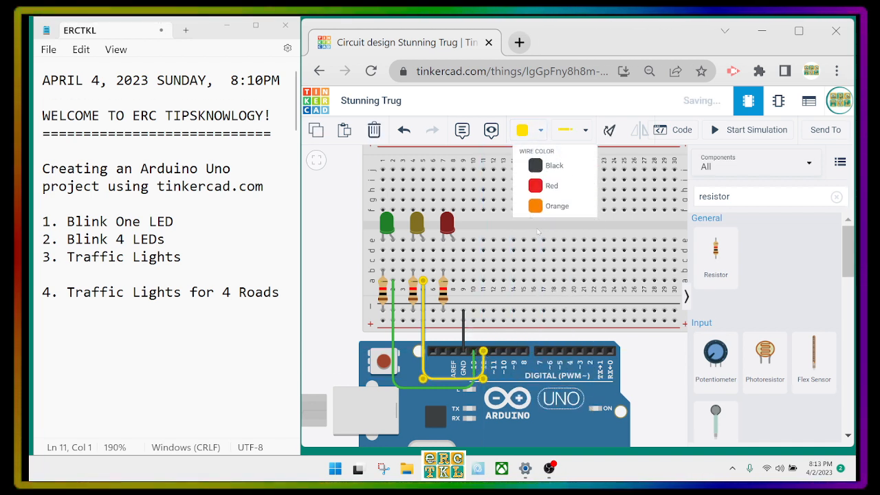
{"action": "left_click", "coordinate": [530, 339]}
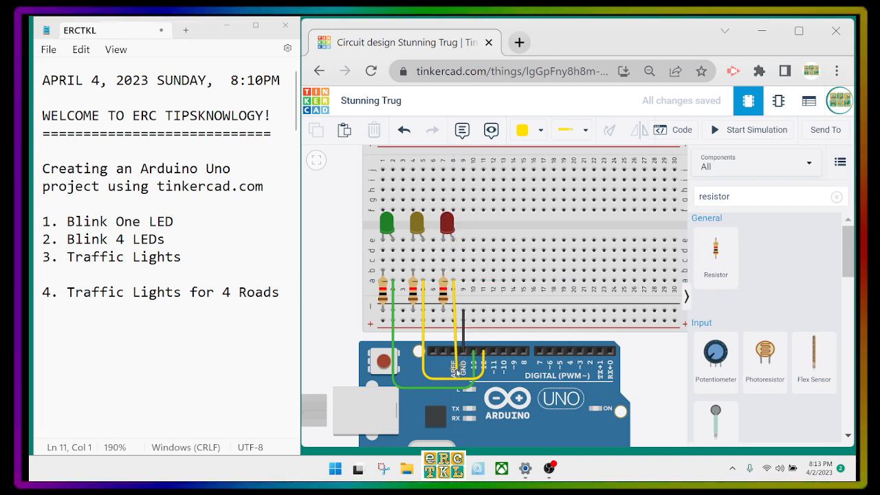
Complete the wire from the red LED's anode column 8 to Arduino pin 11 and color it Red.
{"action": "left_click", "coordinate": [493, 351]}
{"action": "left_click", "coordinate": [522, 130]}
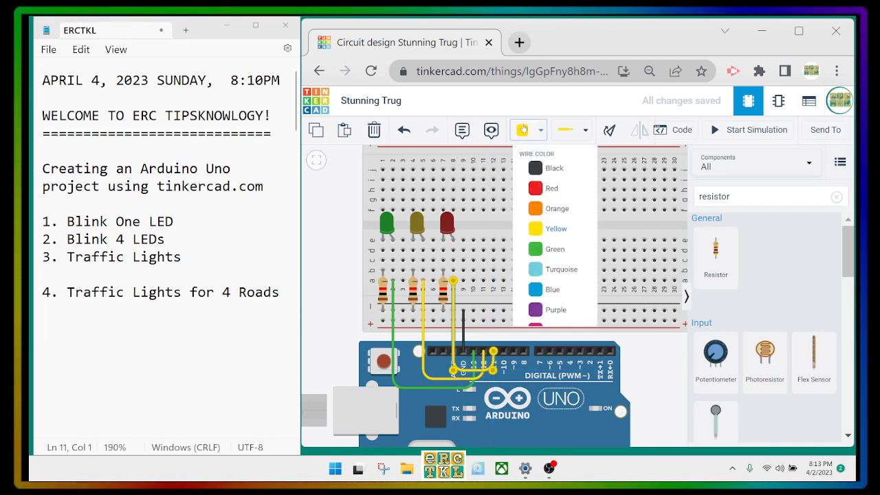
{"action": "left_click", "coordinate": [533, 190]}
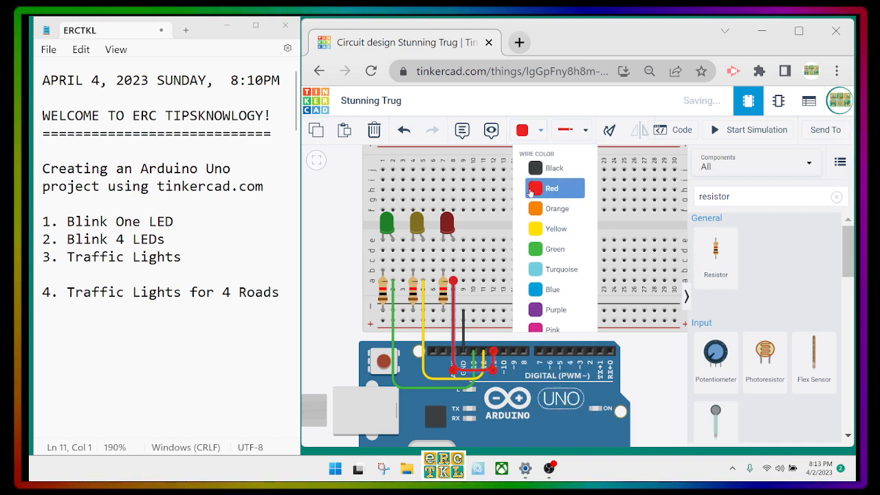
{"action": "left_click", "coordinate": [652, 364]}
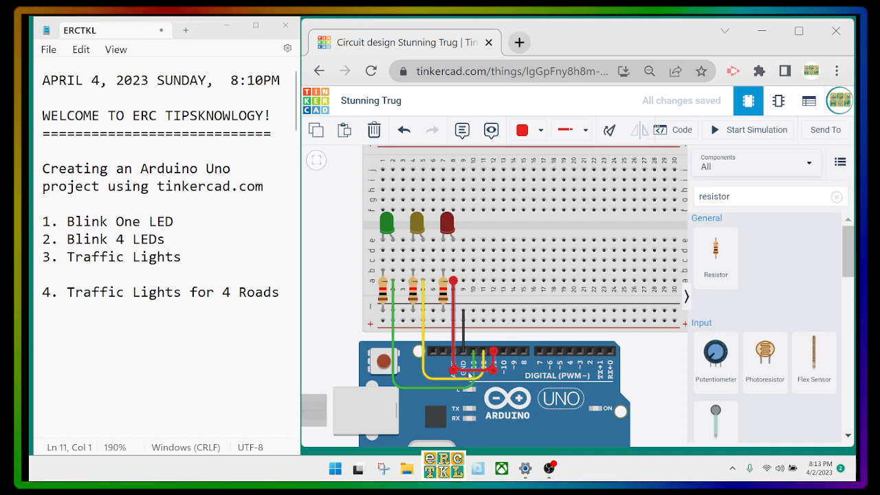
Delete the red wire and redraw it from column 8 to Arduino pin 11, with its square bend just above the negative rail.
{"action": "left_click_drag", "start_coordinate": [459, 372], "coordinate": [454, 298]}
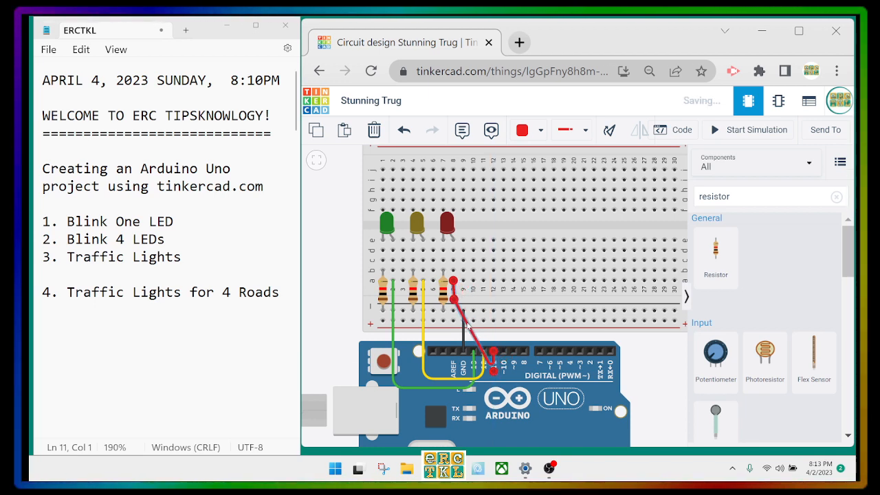
{"action": "left_click_drag", "start_coordinate": [468, 325], "coordinate": [491, 300]}
{"action": "key", "text": "Delete"}
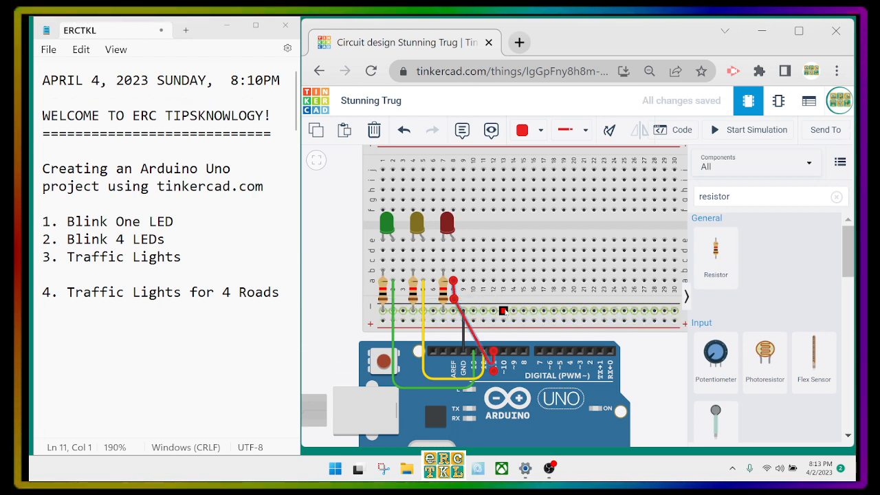
{"action": "key", "text": "Delete"}
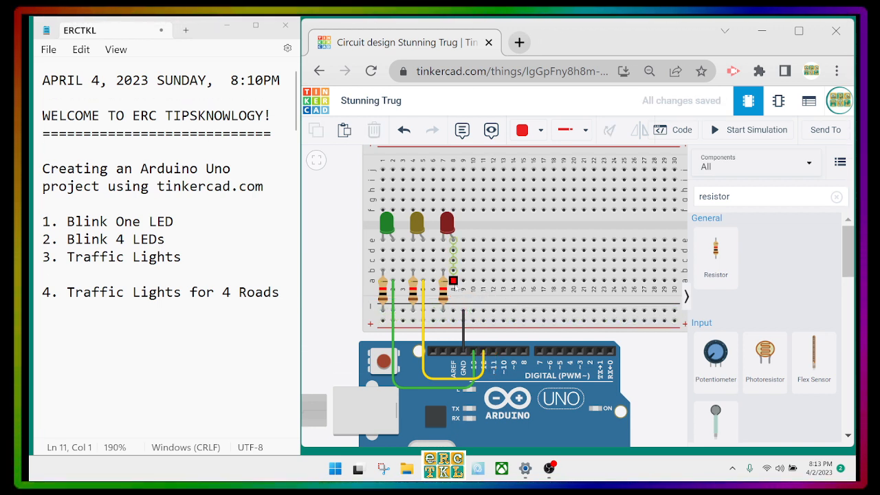
{"action": "left_click", "coordinate": [453, 282]}
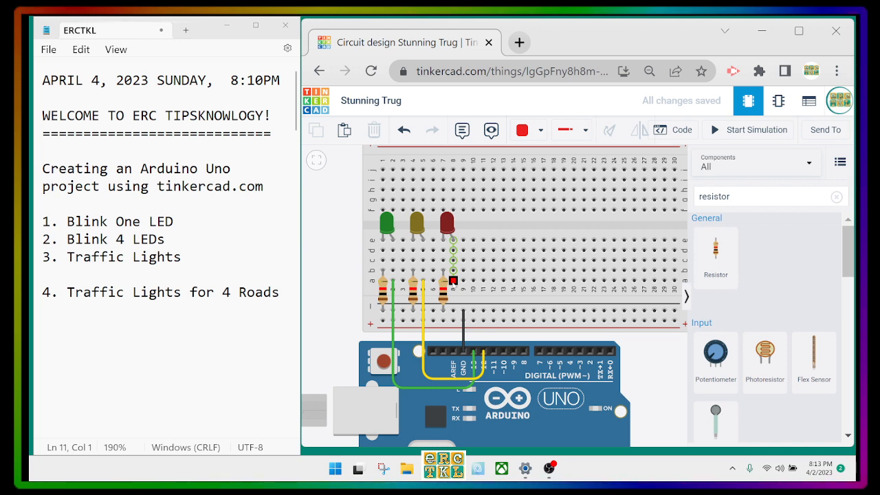
{"action": "left_click", "coordinate": [453, 301]}
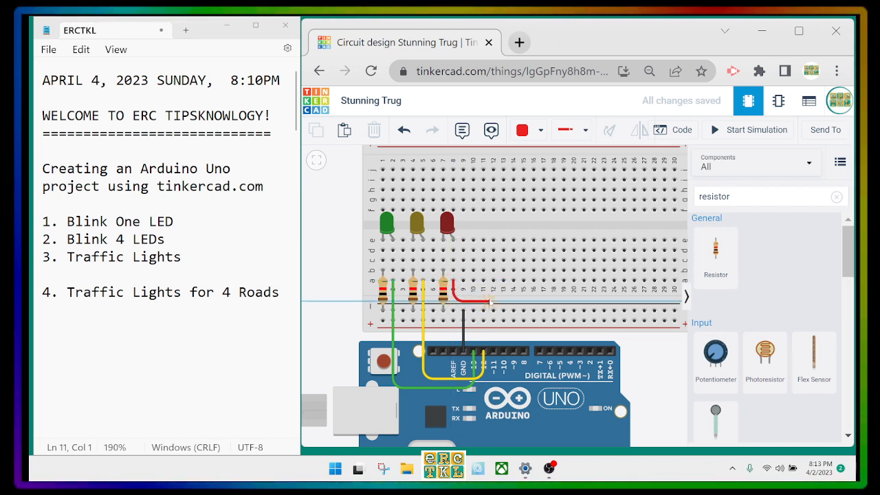
{"action": "left_click", "coordinate": [492, 351]}
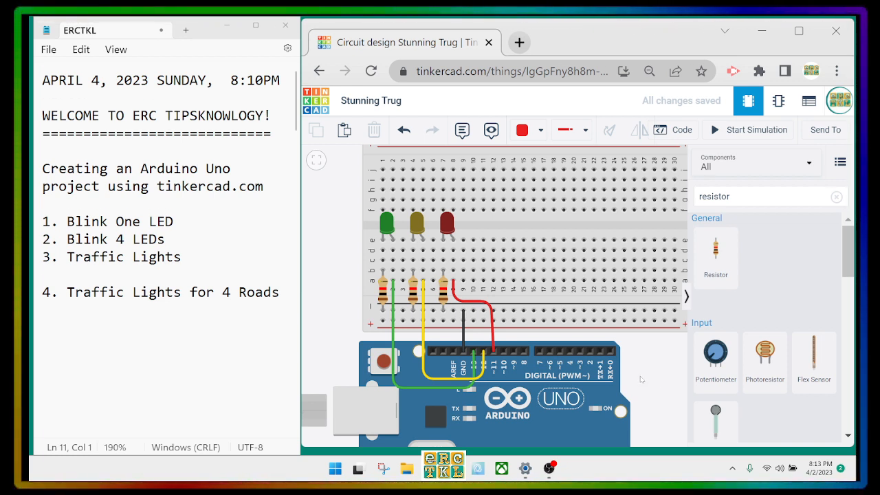
Open the Arduino's code editor and switch the edit mode from Blocks to Text, discarding the blocks.
{"action": "left_click", "coordinate": [677, 131]}
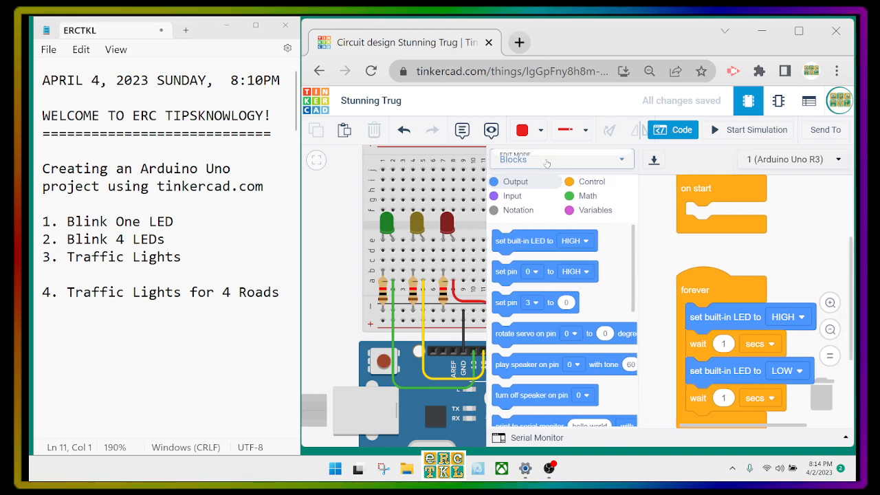
{"action": "left_click", "coordinate": [522, 160]}
{"action": "left_click", "coordinate": [534, 201]}
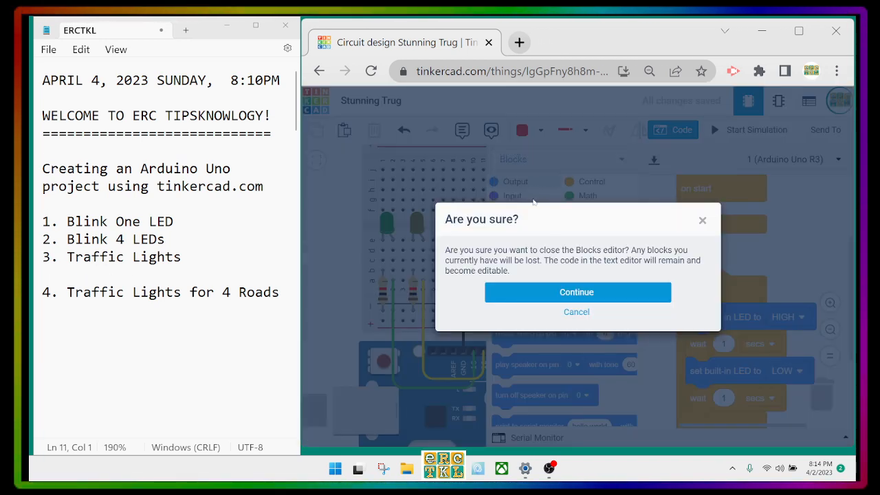
{"action": "left_click", "coordinate": [577, 292]}
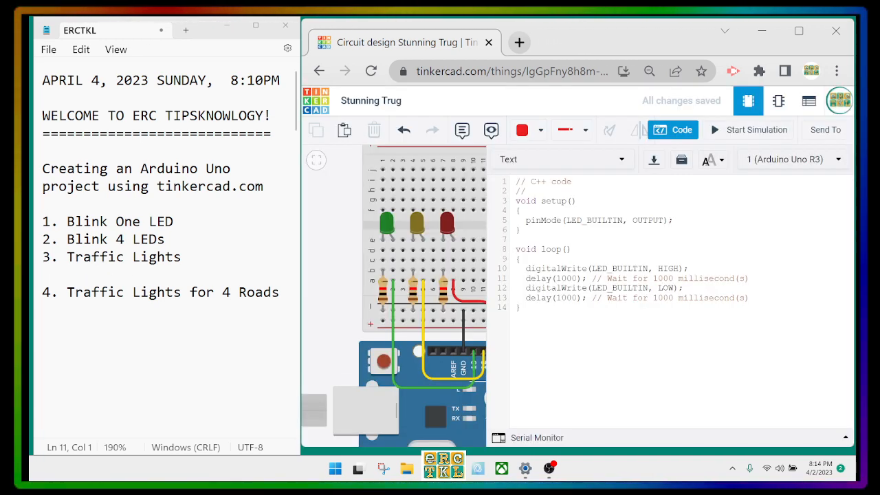
Set the pin in setup's pinMode line to 13 and duplicate that line twice below it.
{"action": "left_click_drag", "start_coordinate": [567, 221], "coordinate": [618, 220]}
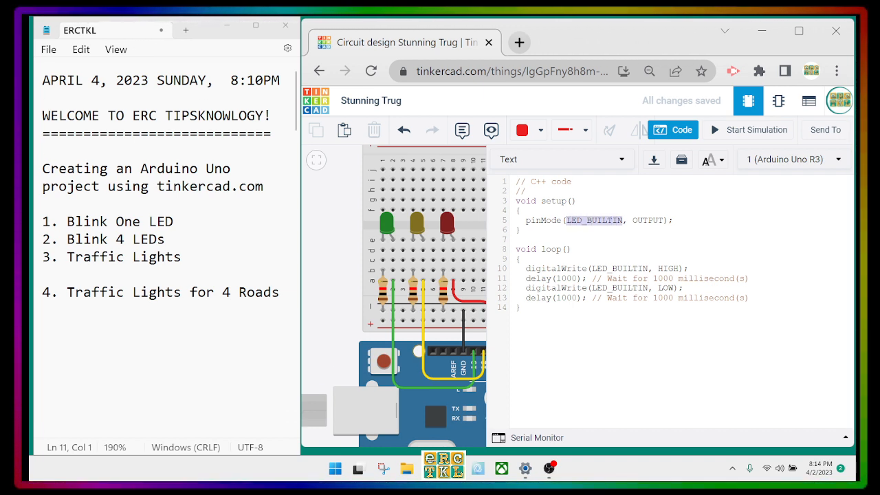
{"action": "type", "text": "13"}
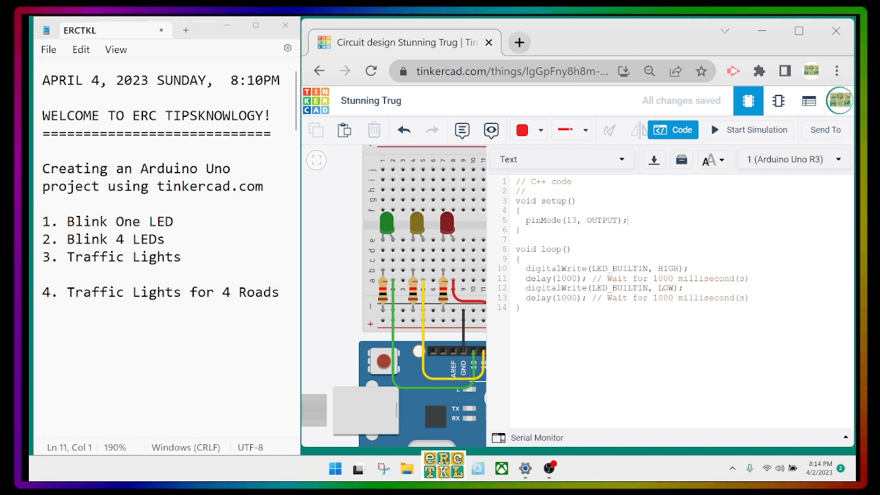
{"action": "left_click_drag", "start_coordinate": [628, 220], "coordinate": [516, 210]}
{"action": "key", "text": "ctrl+c"}
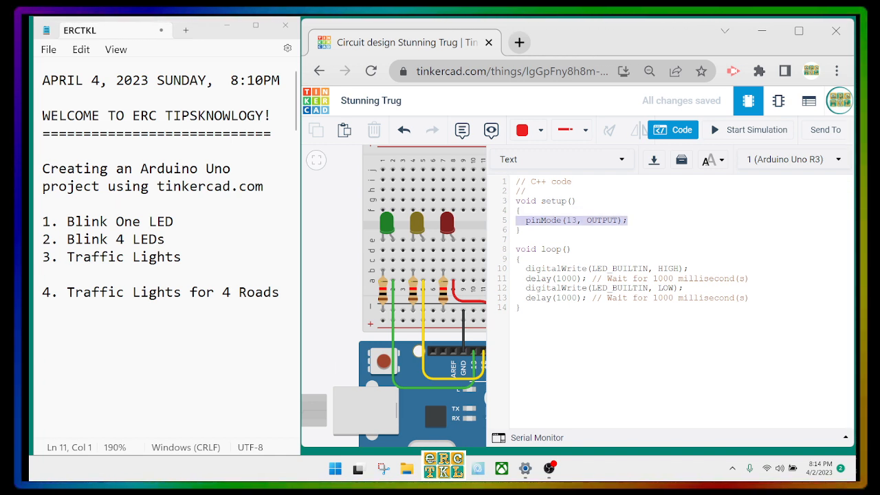
{"action": "left_click", "coordinate": [627, 221]}
{"action": "key", "text": "Return"}
{"action": "key", "text": "ctrl+v"}
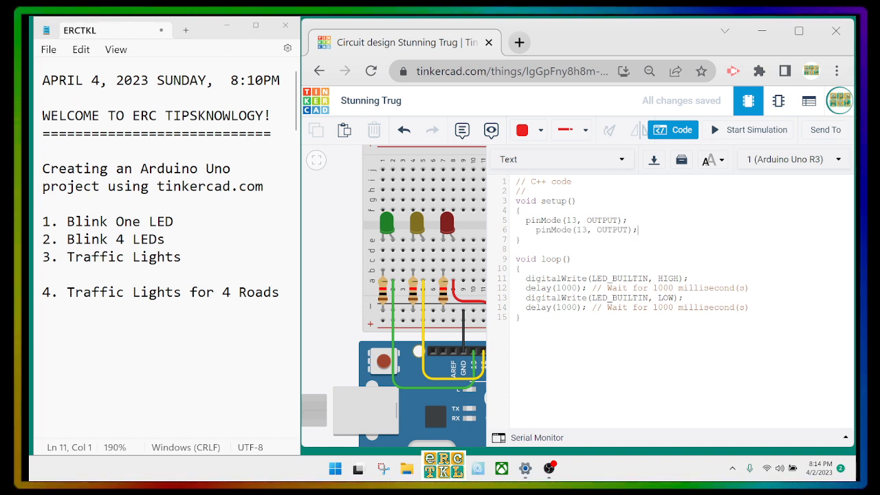
{"action": "key", "text": "Return"}
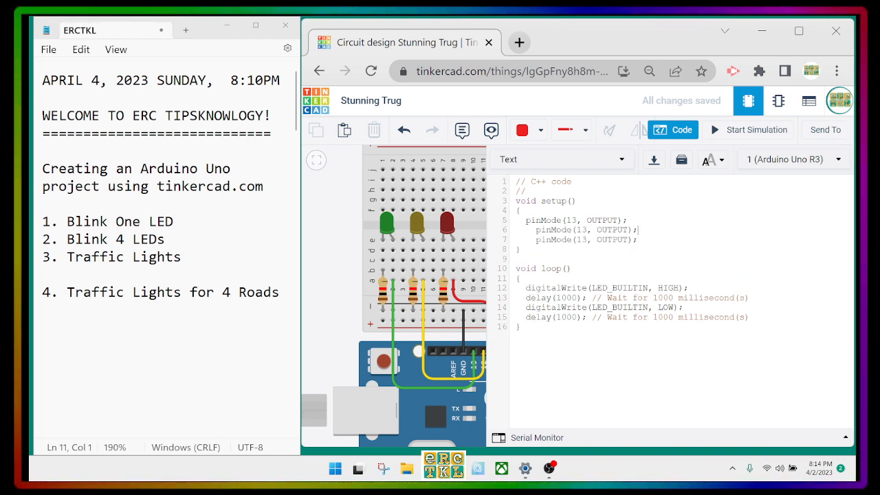
Align the indentation of the two copied pinMode lines with the first pinMode line.
{"action": "key", "text": "Left"}
{"action": "key", "text": "Left"}
{"action": "key", "text": "Left"}
{"action": "key", "text": "Left"}
{"action": "key", "text": "Left"}
{"action": "key", "text": "Left"}
{"action": "key", "text": "Left"}
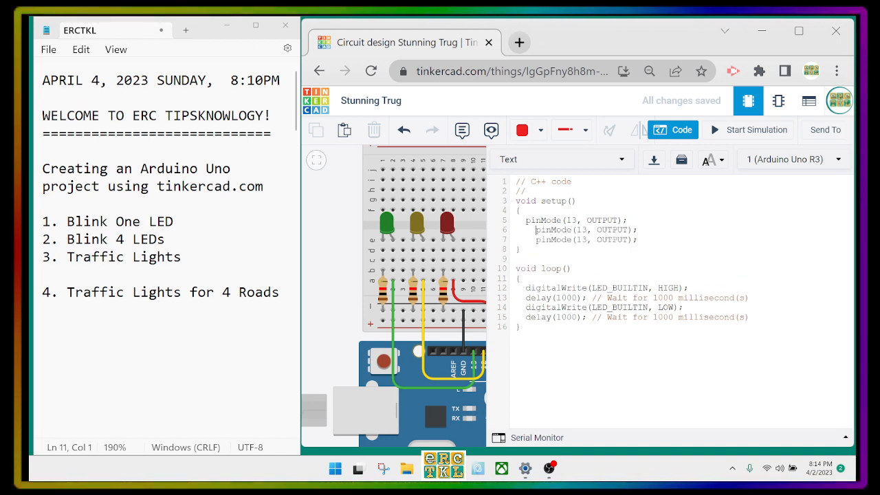
{"action": "key", "text": "BackSpace"}
{"action": "key", "text": "BackSpace"}
{"action": "key", "text": "Down"}
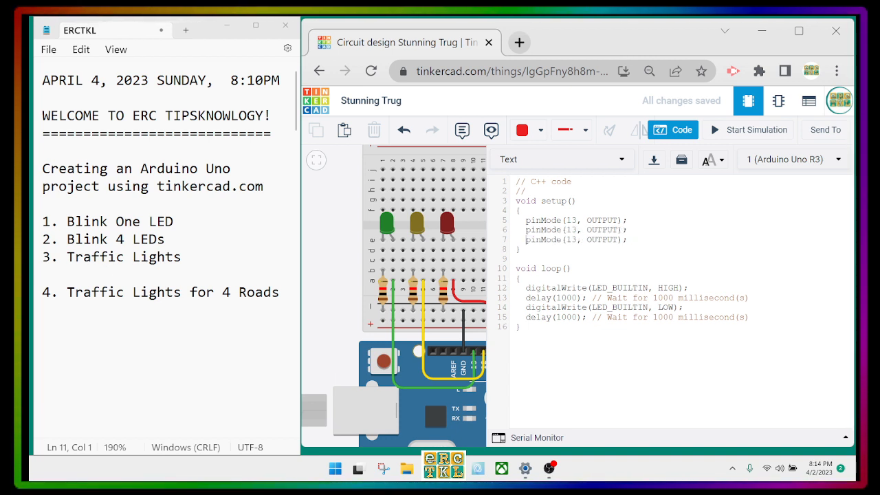
Set the second pinMode line's pin to 12 and the third one's to 11.
{"action": "key", "text": "Right"}
{"action": "key", "text": "Right"}
{"action": "key", "text": "Right"}
{"action": "key", "text": "Right"}
{"action": "key", "text": "Right"}
{"action": "key", "text": "Right"}
{"action": "key", "text": "Right"}
{"action": "key", "text": "Right"}
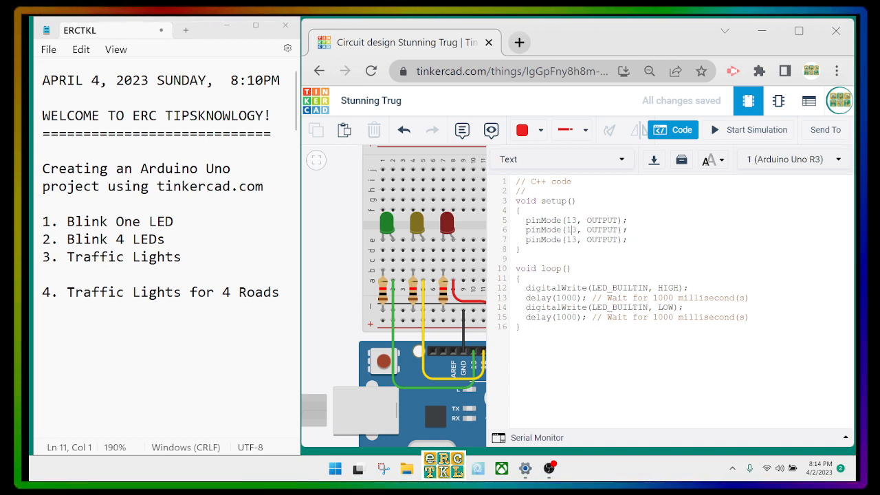
{"action": "key", "text": "BackSpace"}
{"action": "type", "text": "2"}
{"action": "key", "text": "Down"}
{"action": "key", "text": "BackSpace"}
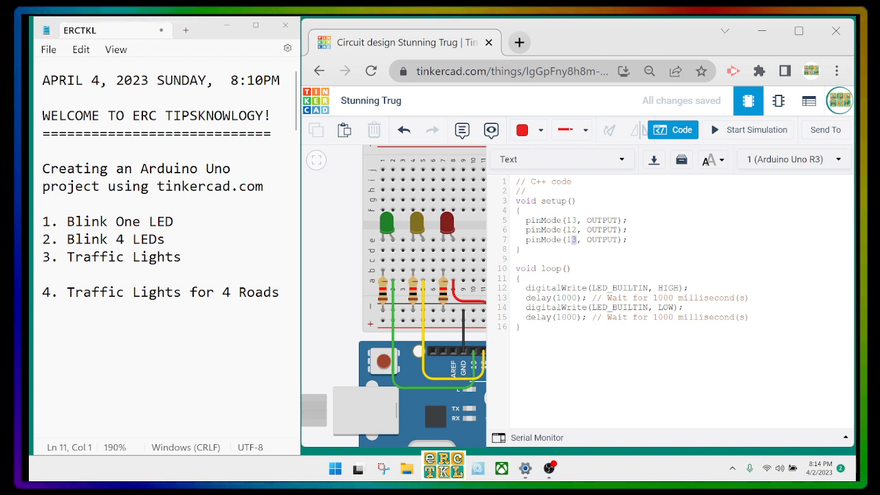
{"action": "type", "text": "1"}
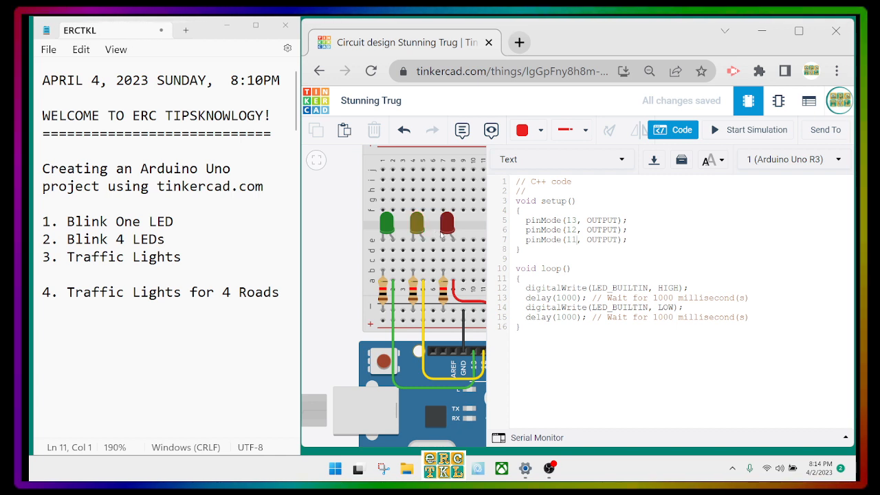
Change the first digitalWrite call in the loop to pin 13 with value 1.
{"action": "left_click_drag", "start_coordinate": [618, 221], "coordinate": [587, 221]}
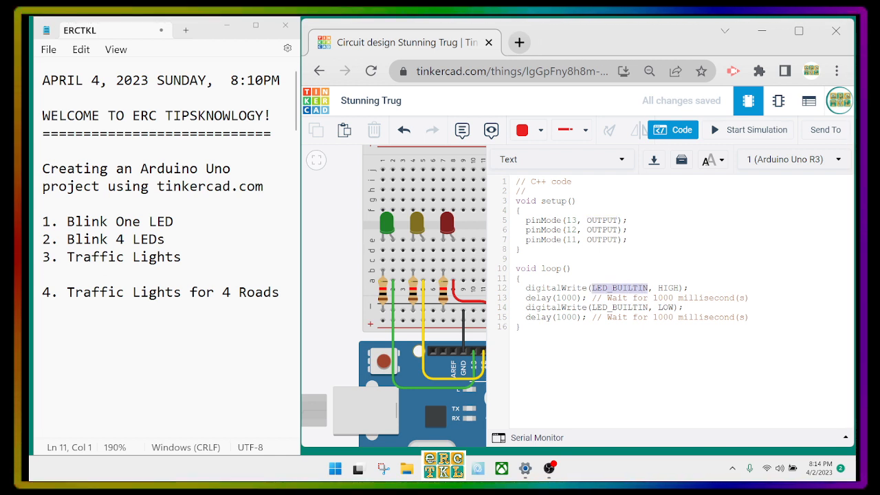
{"action": "type", "text": "13"}
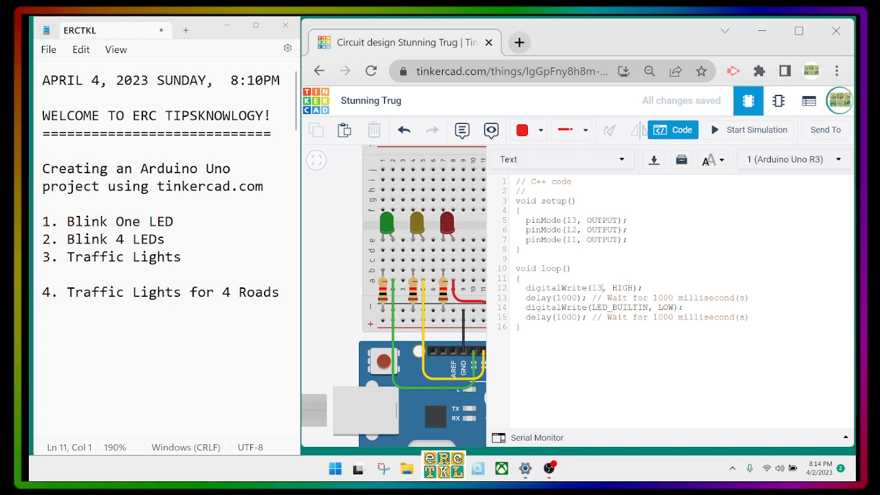
{"action": "double_click", "coordinate": [619, 288]}
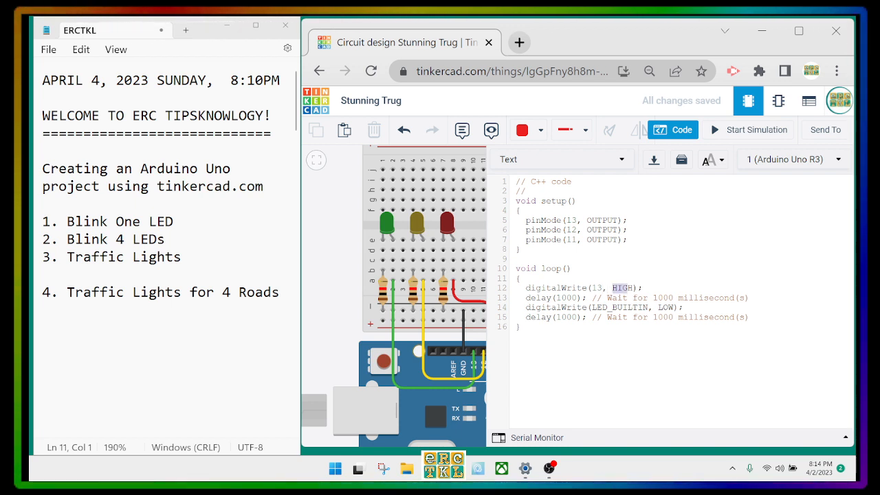
{"action": "type", "text": "1"}
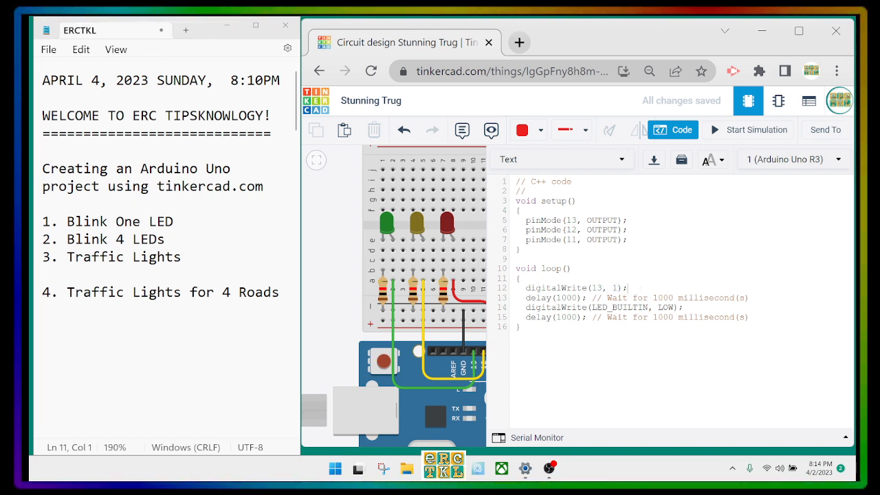
Add a delay(6000); line without a comment below digitalWrite(13, 1);, above the original delay line.
{"action": "key", "text": "End"}
{"action": "key", "text": "Return"}
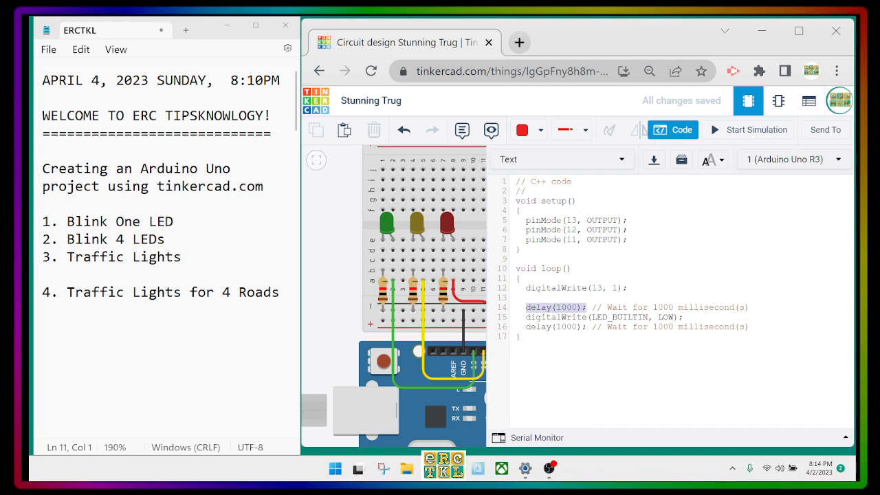
{"action": "left_click", "coordinate": [528, 298]}
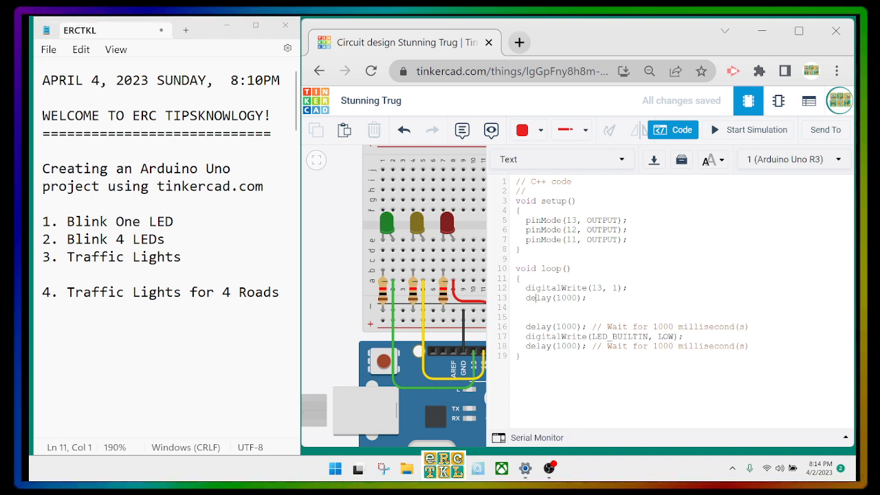
{"action": "type", "text": "6"}
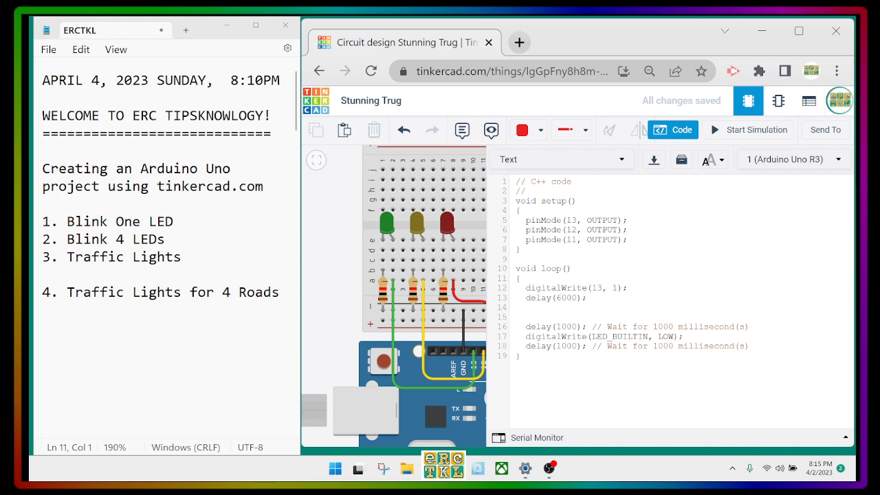
Insert two copies of the digitalWrite(13, 1); line between the original line and delay(6000);.
{"action": "key", "text": "Right"}
{"action": "key", "text": "Right"}
{"action": "key", "text": "Right"}
{"action": "key", "text": "Right"}
{"action": "key", "text": "Right"}
{"action": "key", "text": "Right"}
{"action": "key", "text": "Right"}
{"action": "key", "text": "Right"}
{"action": "key", "text": "Right"}
{"action": "key", "text": "Right"}
{"action": "key", "text": "Right"}
{"action": "key", "text": "Return"}
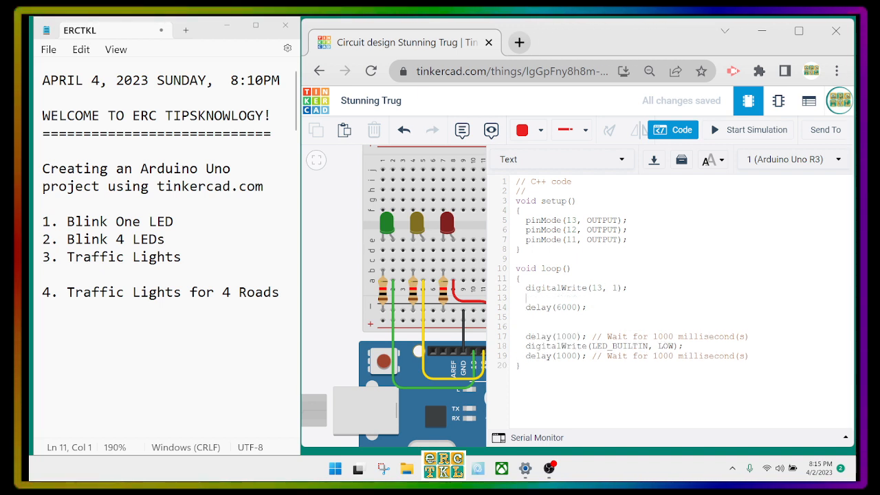
{"action": "key", "text": "Up"}
{"action": "key", "text": "shift+Down"}
{"action": "key", "text": "ctrl+c"}
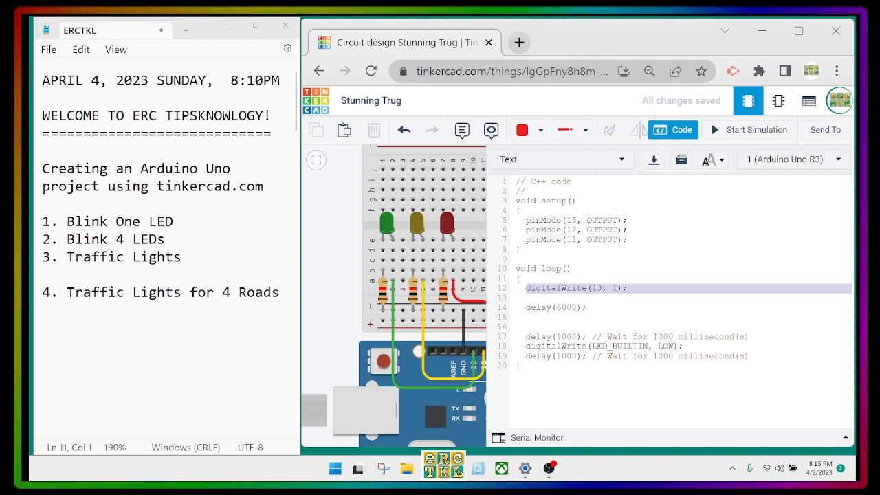
{"action": "key", "text": "Up"}
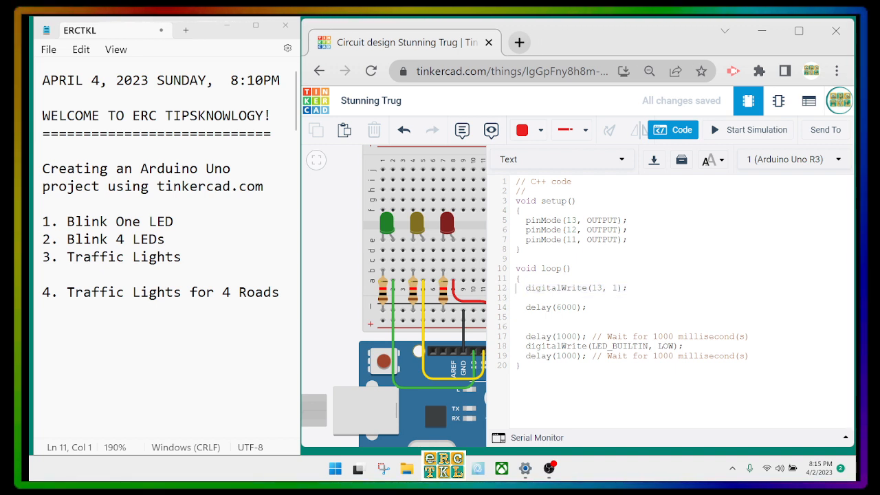
{"action": "key", "text": "Down"}
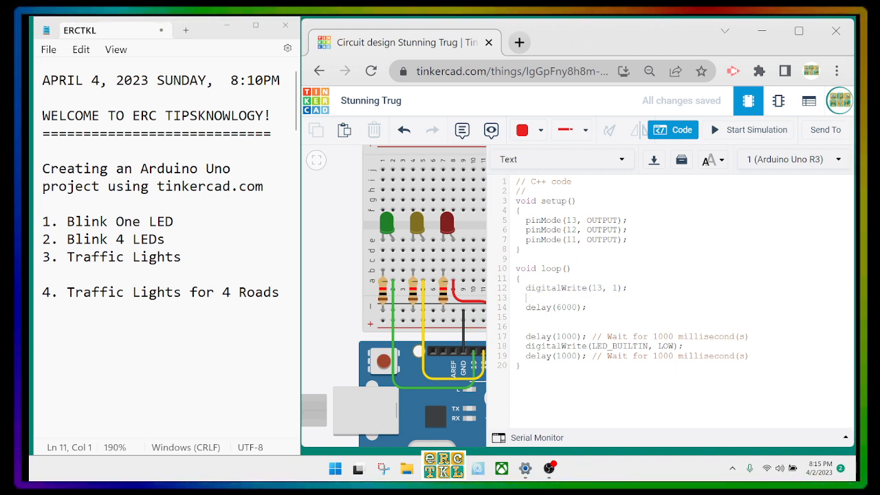
{"action": "key", "text": "ctrl+v"}
{"action": "key", "text": "ctrl+v"}
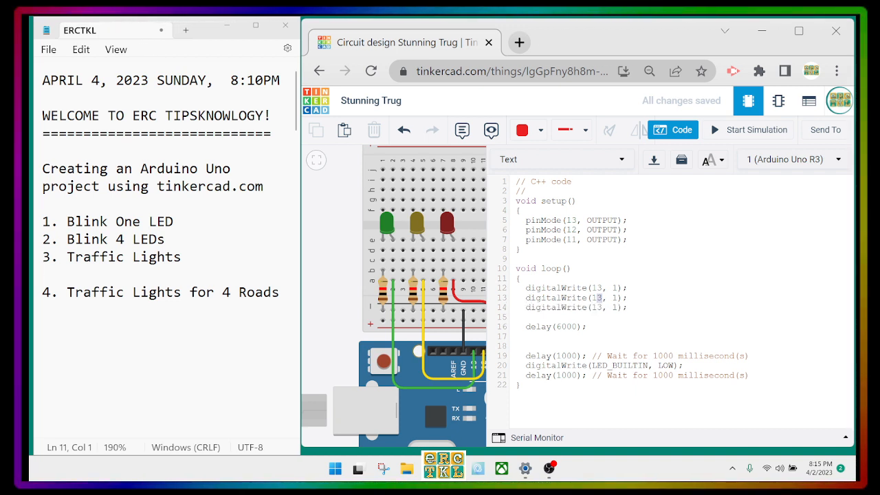
Change the second digitalWrite call in the loop to pin 12 with value 0 and the third to pin 11 with value 0.
{"action": "key", "text": "BackSpace"}
{"action": "type", "text": "0"}
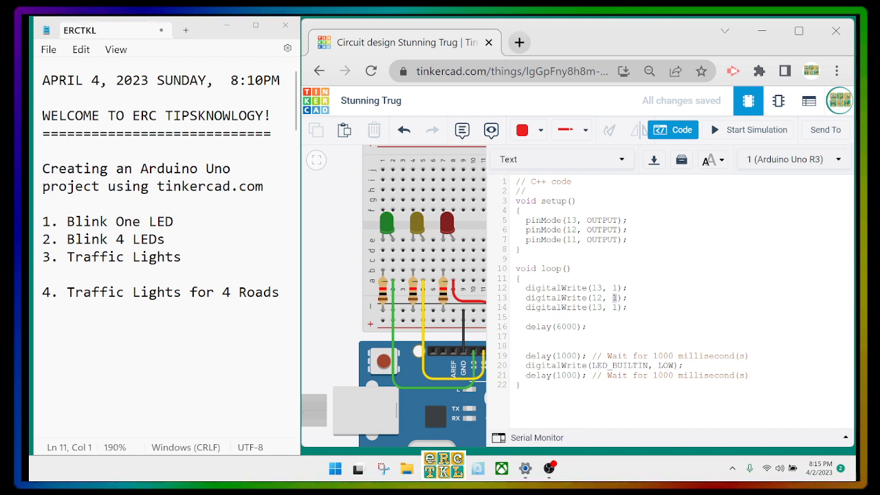
{"action": "left_click", "coordinate": [603, 308]}
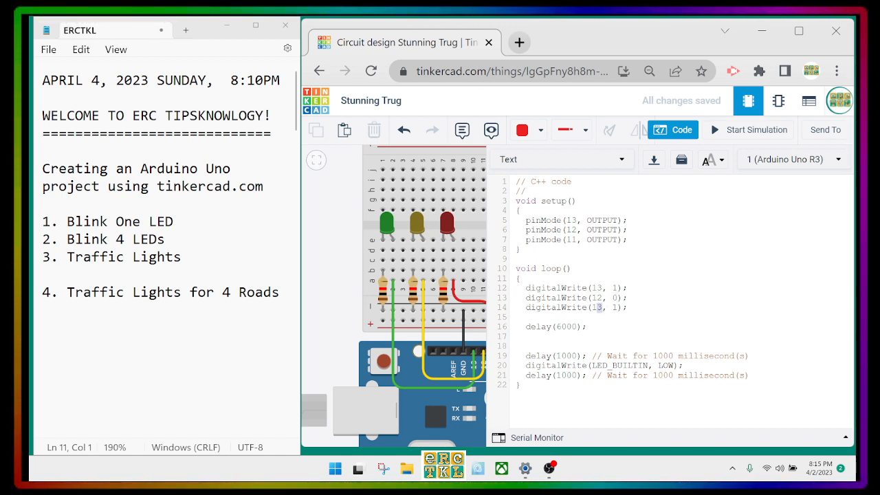
{"action": "key", "text": "BackSpace"}
{"action": "type", "text": "0"}
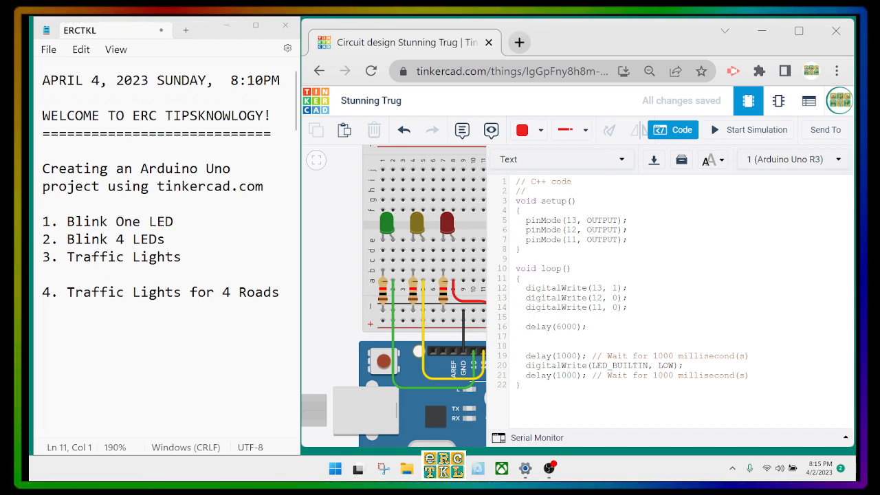
Remove the blank line above delay(6000); and delete the leftover delay(1000) and LED_BUILTIN lines below it.
{"action": "key", "text": "Delete"}
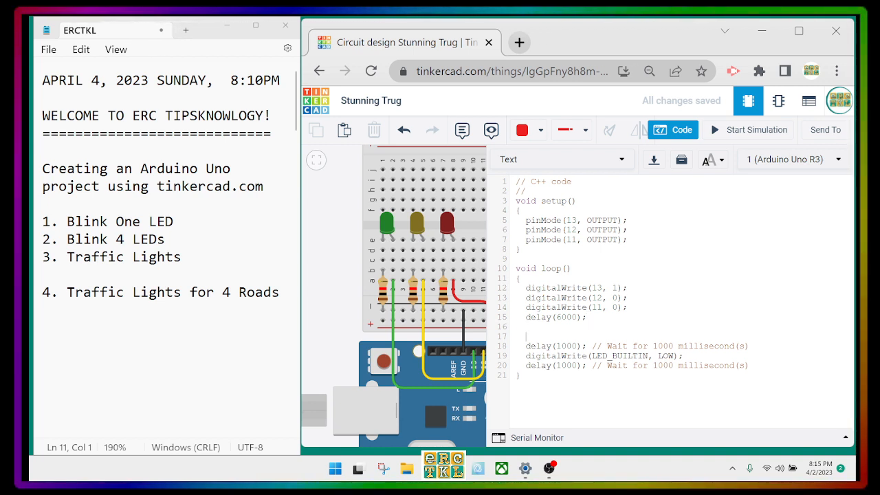
{"action": "left_click_drag", "start_coordinate": [526, 336], "coordinate": [751, 366]}
{"action": "key", "text": "BackSpace"}
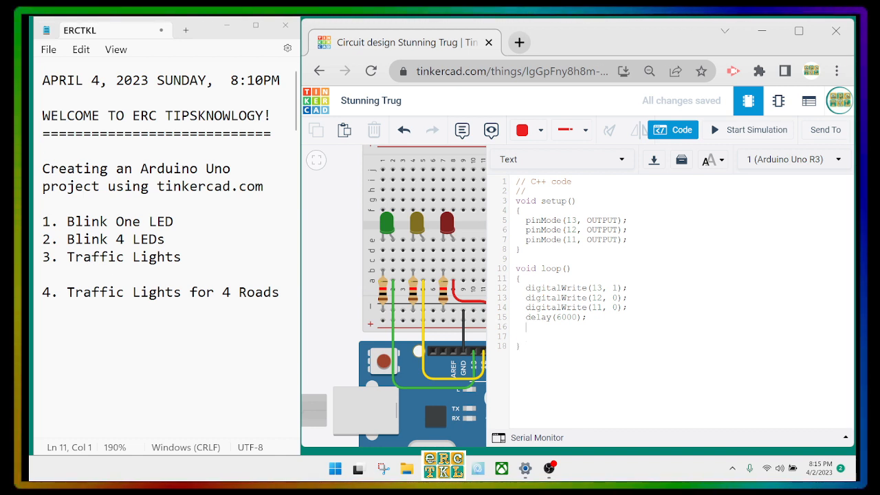
Duplicate the three digitalWrite lines and delay(6000); below the original block, separated by a blank line.
{"action": "left_click_drag", "start_coordinate": [526, 288], "coordinate": [525, 317]}
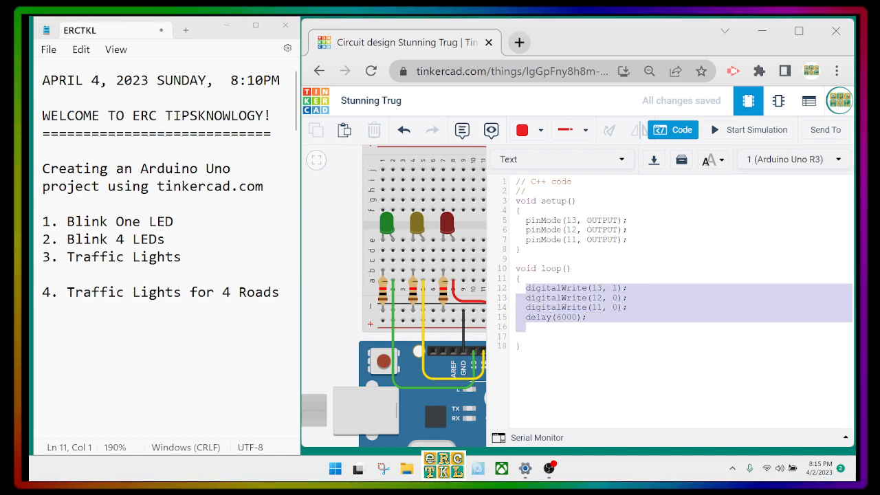
{"action": "left_click", "coordinate": [527, 328]}
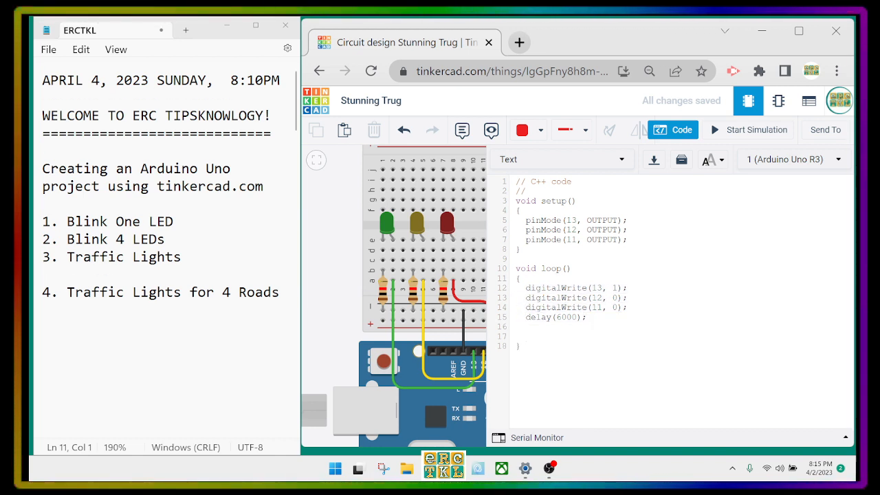
{"action": "key", "text": "Return"}
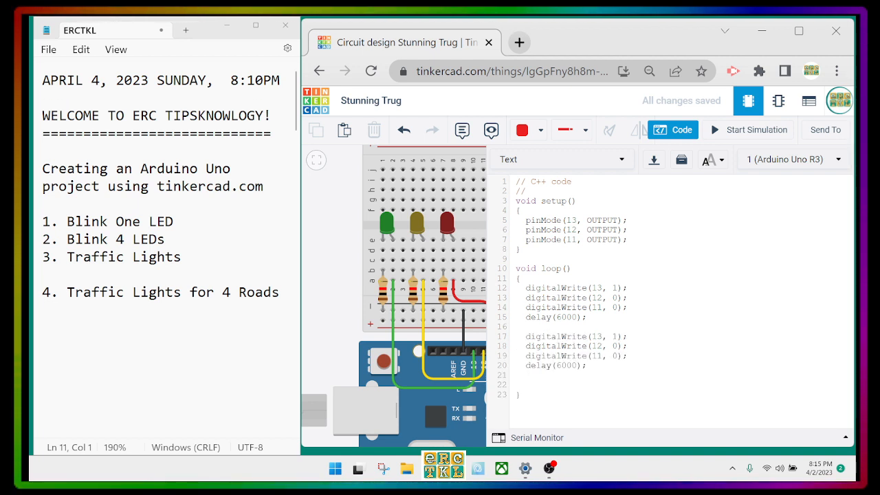
In the second block, set pin 13 to 0, pin 12 to 1 and the delay to 3000.
{"action": "double_click", "coordinate": [616, 336]}
{"action": "type", "text": "0"}
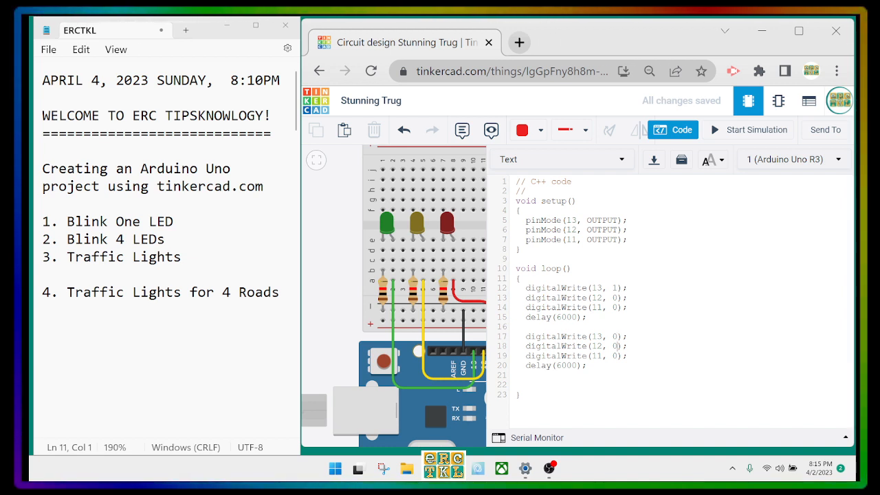
{"action": "double_click", "coordinate": [616, 346]}
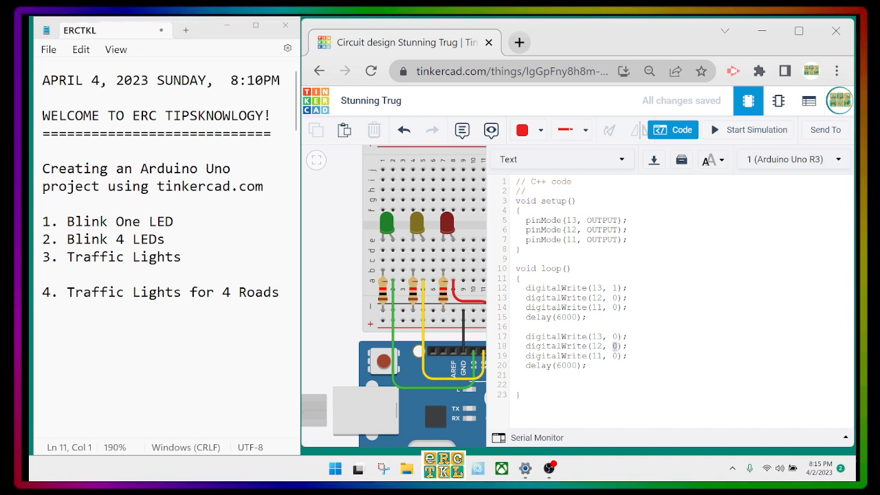
{"action": "type", "text": "1"}
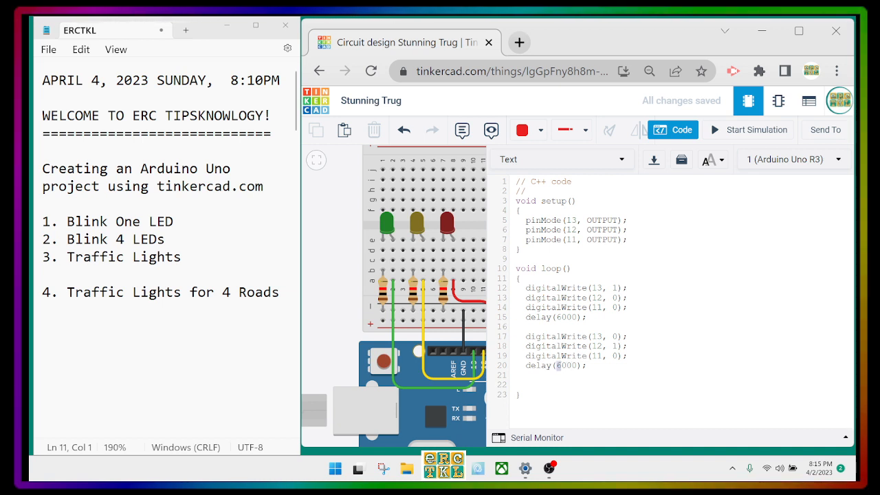
{"action": "type", "text": "3"}
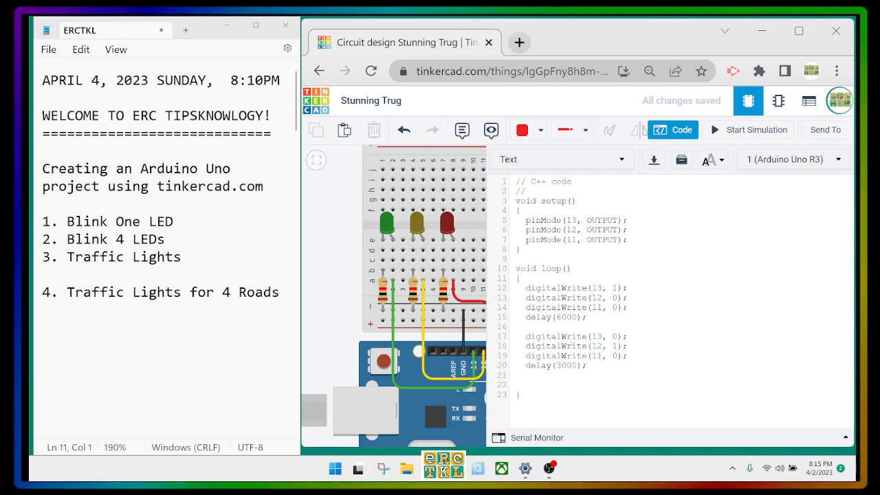
Insert another copy of the first block, with pin 13 at 1 and delay(6000);, below the second block after a blank line.
{"action": "key", "text": "Down"}
{"action": "key", "text": "Return"}
{"action": "type", "text": "digitalWrite(13, 1);   digitalWrite(12, 0);   digitalWrite(11, 0);   delay(6000);"}
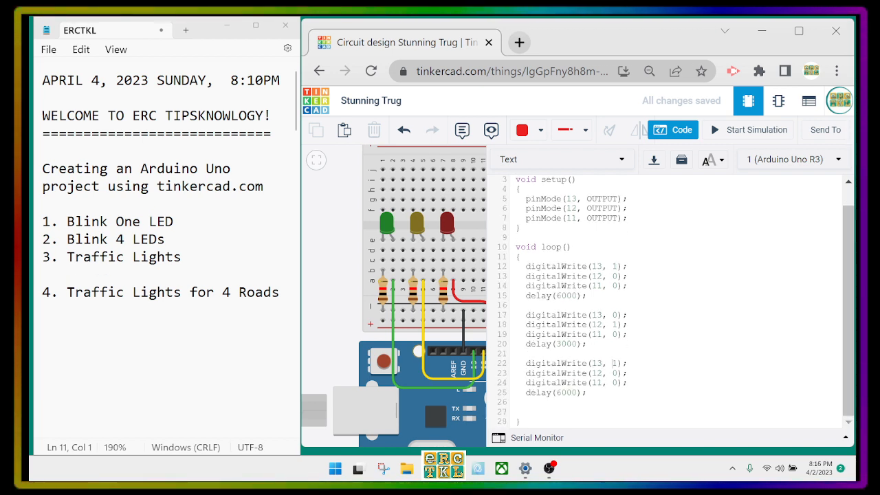
In the third block, set pin 13 to 0 and pin 11 to 1, and remove the blank lines above the loop's closing brace.
{"action": "double_click", "coordinate": [617, 364]}
{"action": "type", "text": "0"}
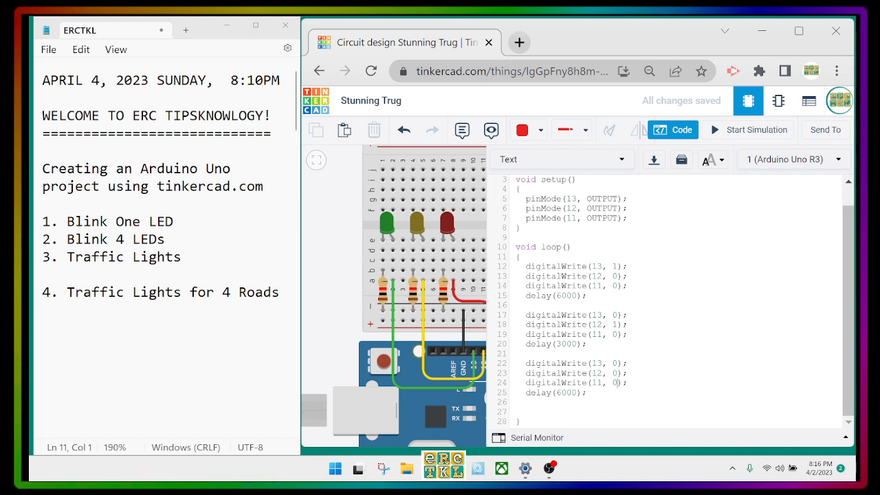
{"action": "type", "text": "1"}
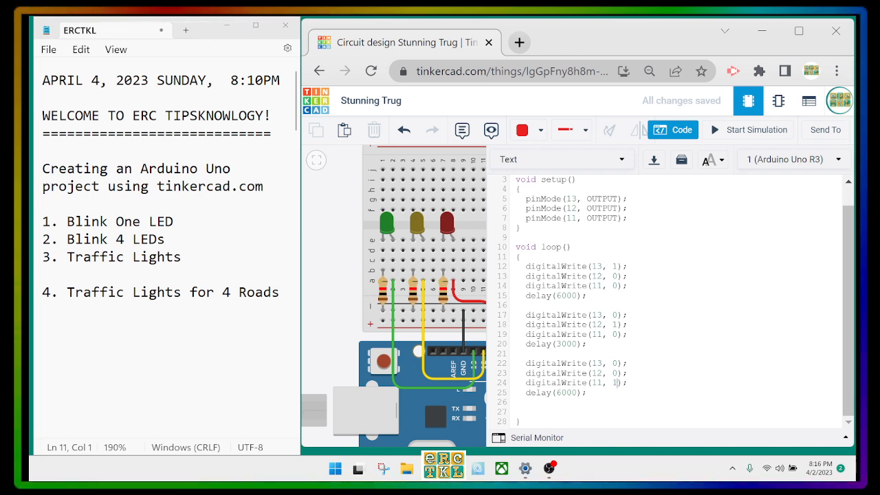
{"action": "left_click", "coordinate": [527, 412]}
{"action": "key", "text": "BackSpace"}
{"action": "key", "text": "BackSpace"}
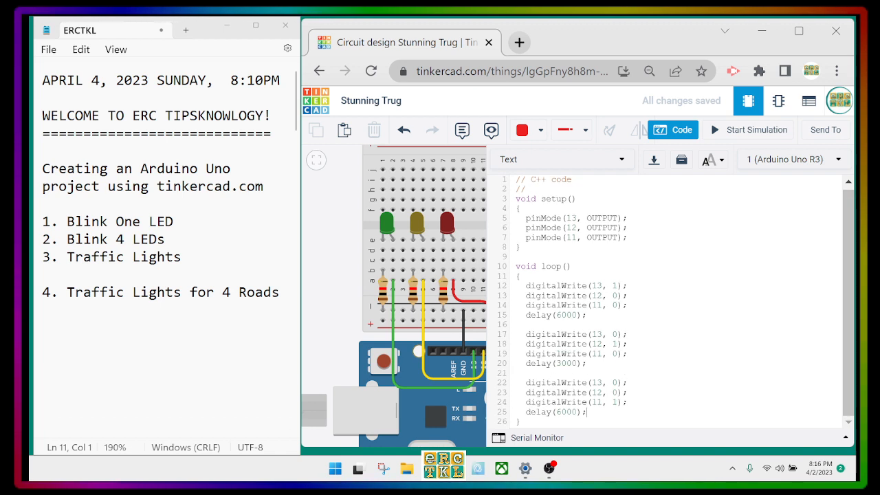
Review the digitalWrite and delay lines of the three light phases in the loop function.
{"action": "left_click_drag", "start_coordinate": [627, 285], "coordinate": [530, 285]}
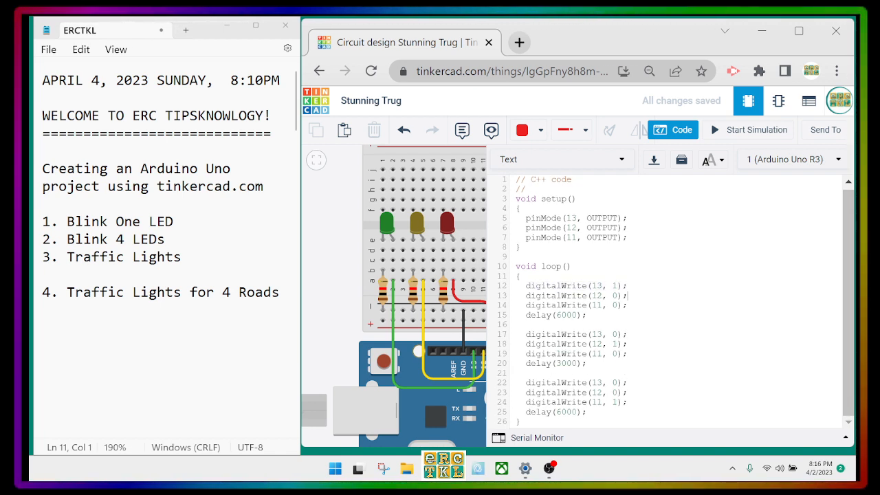
{"action": "left_click_drag", "start_coordinate": [628, 296], "coordinate": [558, 285]}
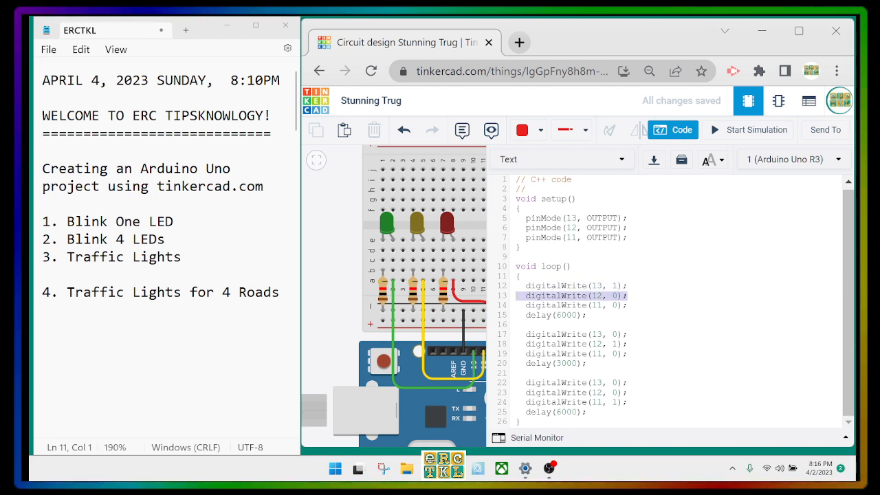
{"action": "left_click_drag", "start_coordinate": [628, 305], "coordinate": [526, 304]}
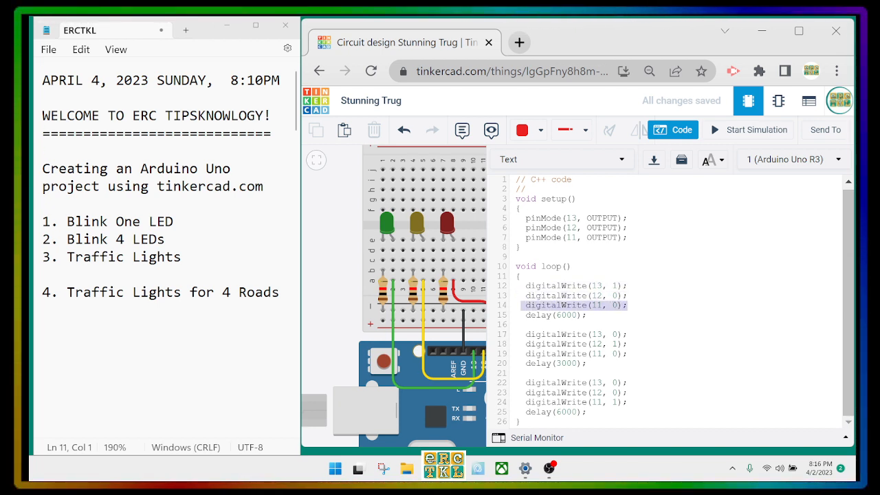
{"action": "left_click_drag", "start_coordinate": [586, 315], "coordinate": [521, 315]}
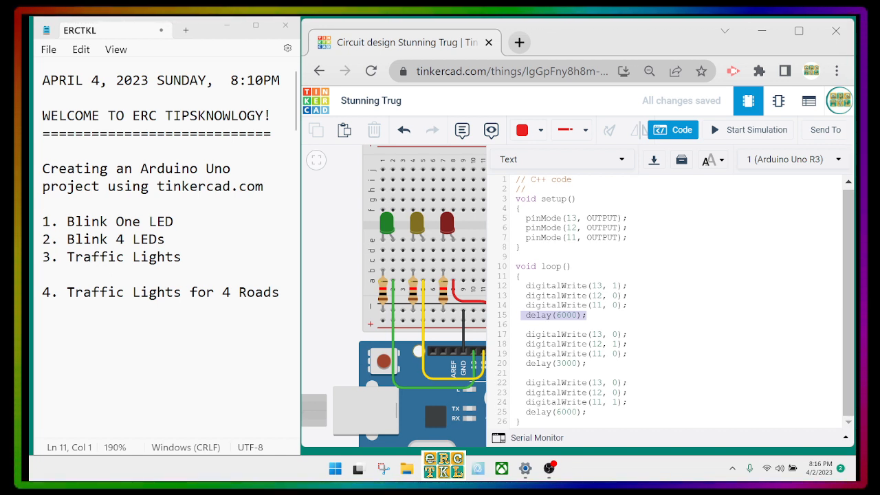
{"action": "left_click_drag", "start_coordinate": [526, 334], "coordinate": [627, 334]}
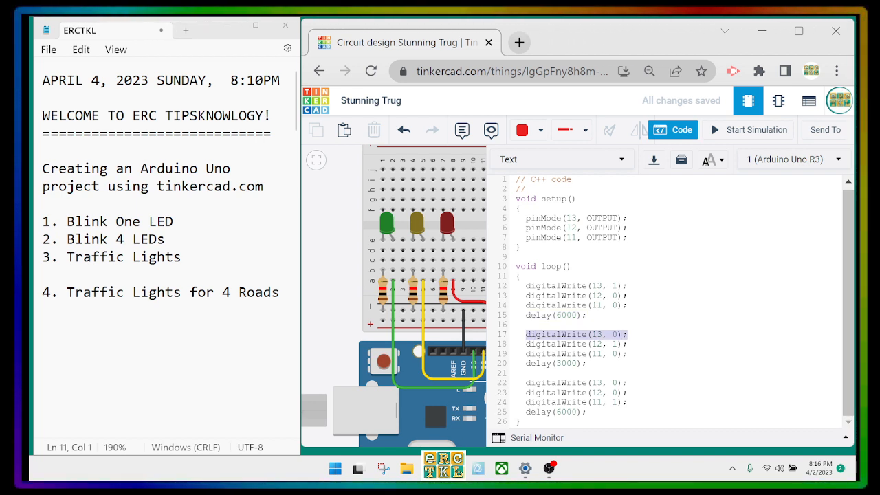
{"action": "left_click_drag", "start_coordinate": [526, 344], "coordinate": [628, 353]}
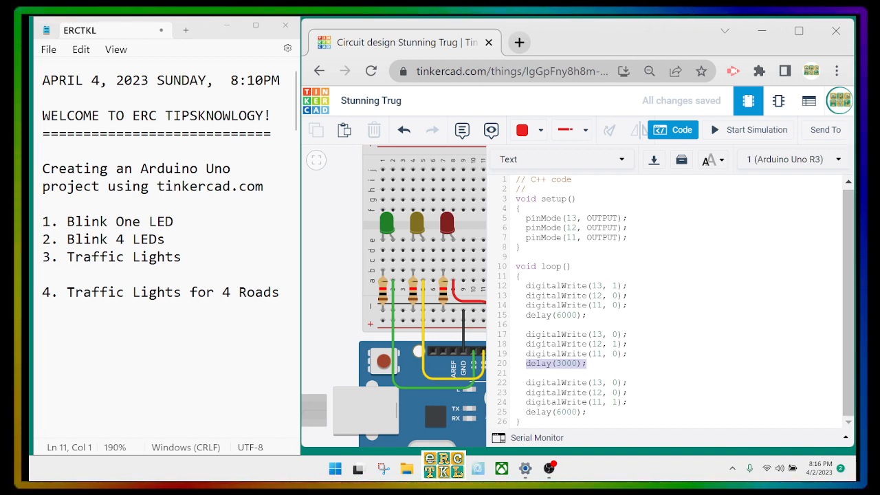
{"action": "left_click_drag", "start_coordinate": [526, 383], "coordinate": [526, 403]}
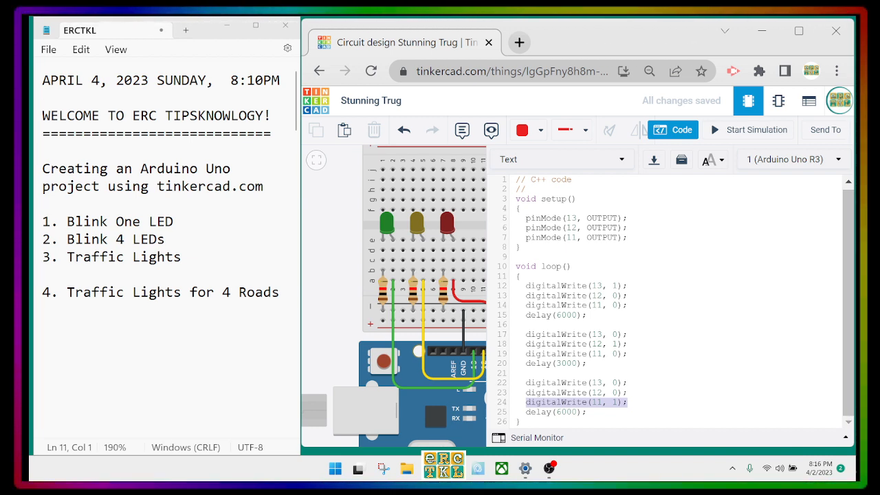
{"action": "left_click_drag", "start_coordinate": [520, 421], "coordinate": [516, 267]}
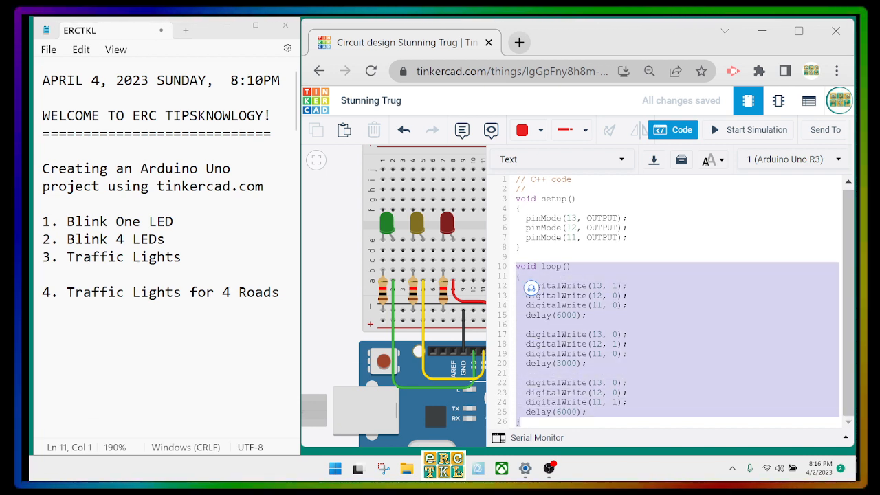
{"action": "left_click", "coordinate": [525, 248]}
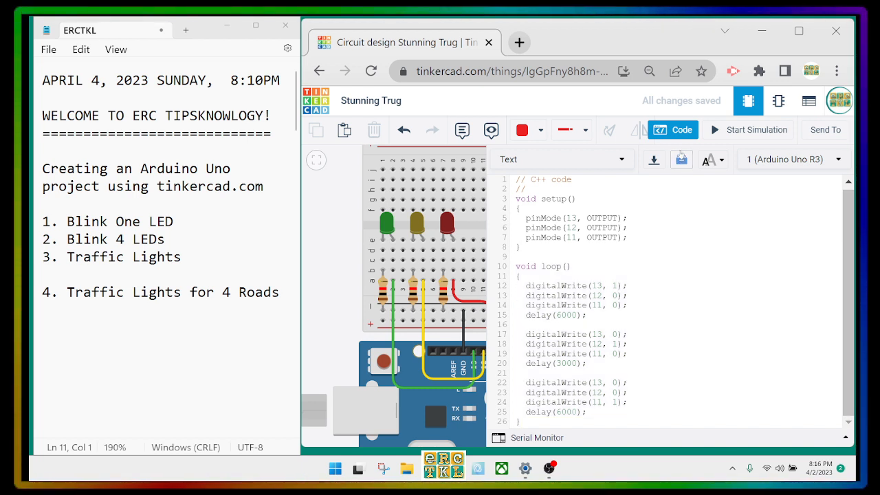
Hide the code editor, run the traffic lights simulation to watch the LEDs, and stop it.
{"action": "left_click", "coordinate": [678, 130]}
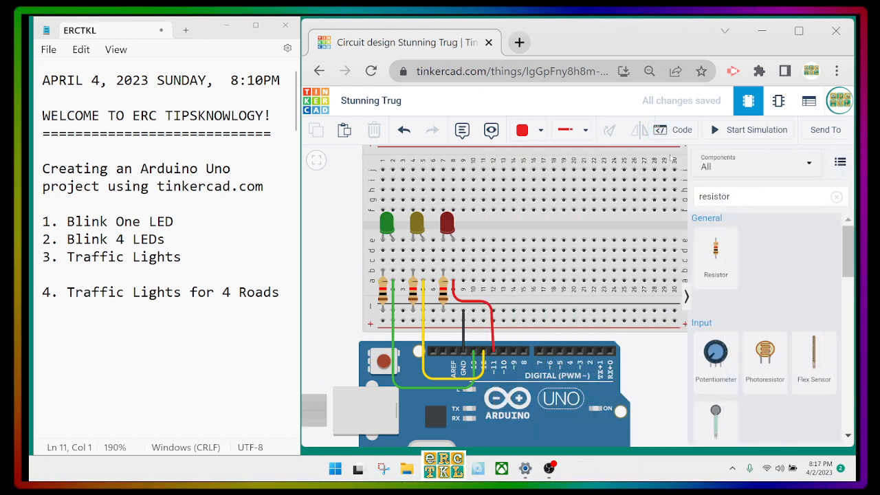
{"action": "left_click", "coordinate": [726, 130]}
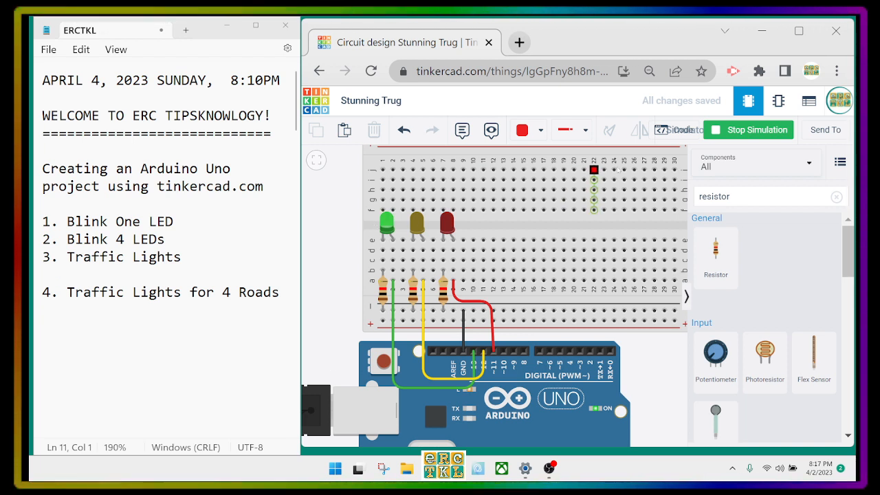
{"action": "left_click", "coordinate": [750, 130]}
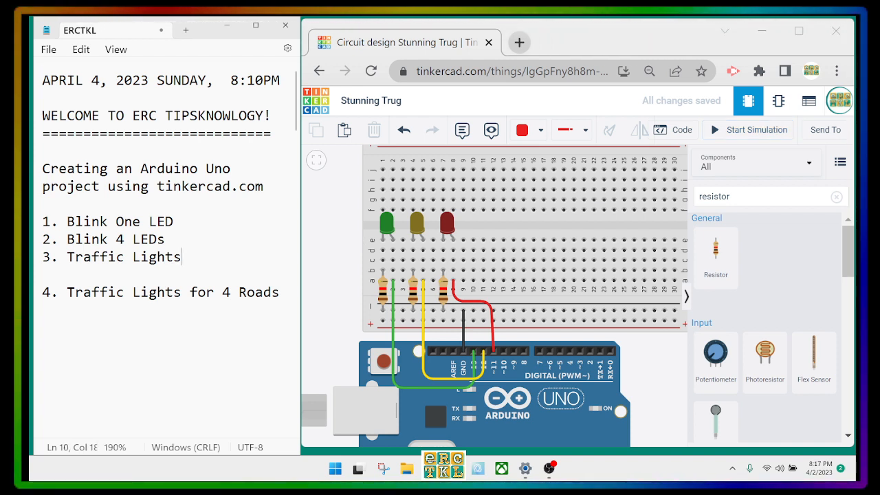
In the Notepad list, append "for 1 road" to item 3 and add the line "4. Traffic Lights for 2 Roads" below it.
{"action": "type", "text": "for 1 road "}
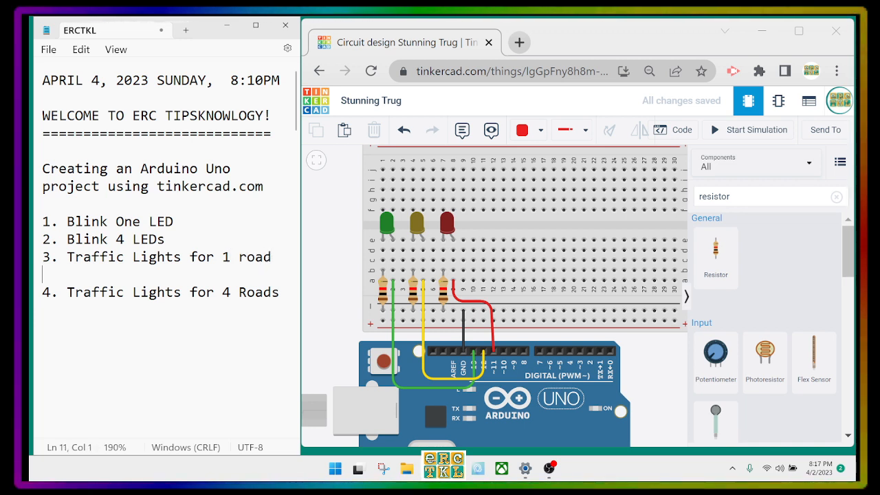
{"action": "type", "text": "4. Traf"}
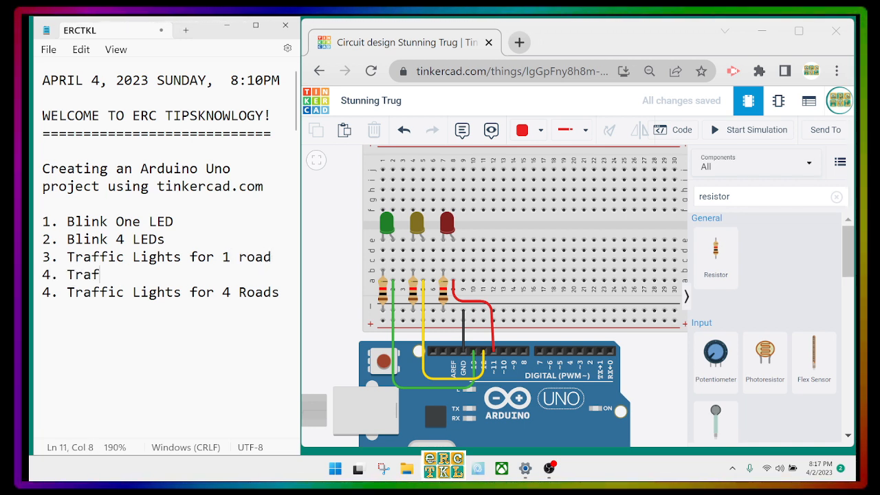
{"action": "type", "text": "fic Lig"}
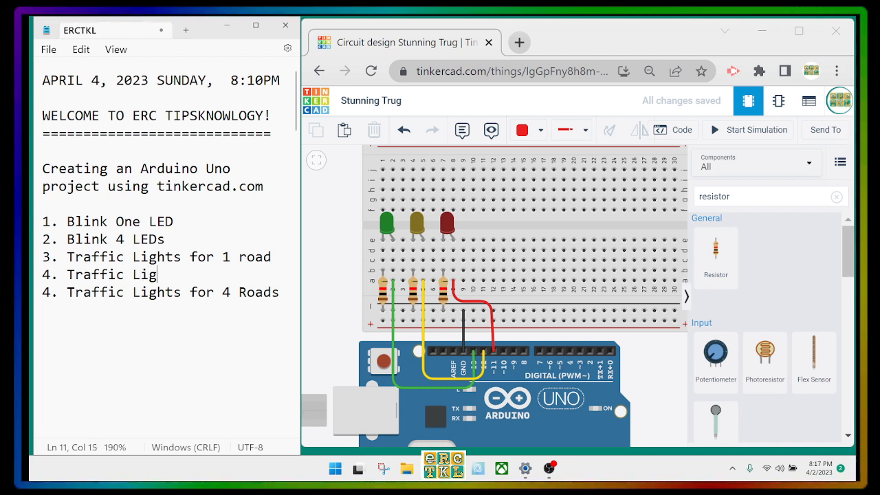
{"action": "type", "text": "hts for 2 "}
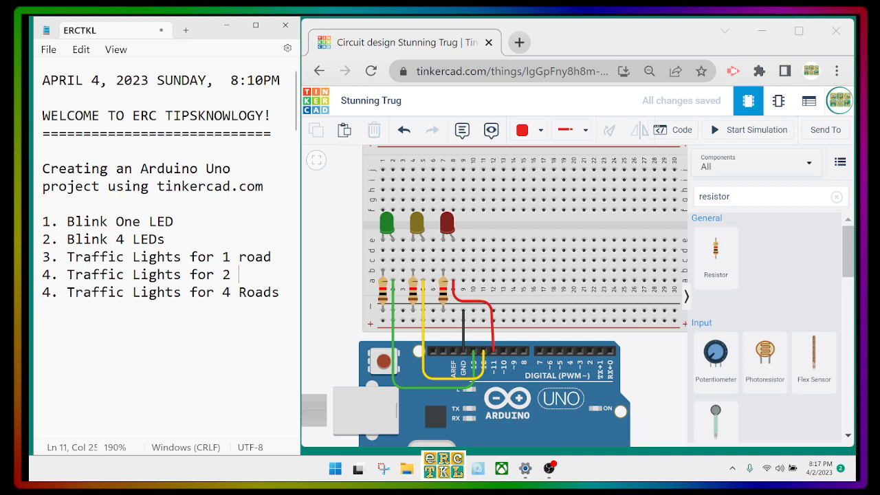
{"action": "type", "text": "Roads 4. Traffic Lights for 4 Roads"}
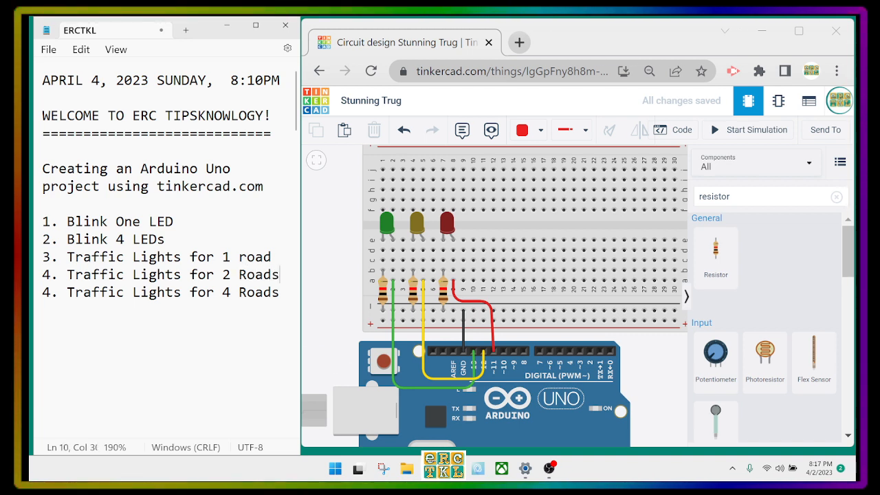
Capitalize "Road" in item 3 of the notes and return to the Tinkercad circuit.
{"action": "key", "text": "Up"}
{"action": "key", "text": "Left"}
{"action": "key", "text": "Left"}
{"action": "key", "text": "Left"}
{"action": "key", "text": "Left"}
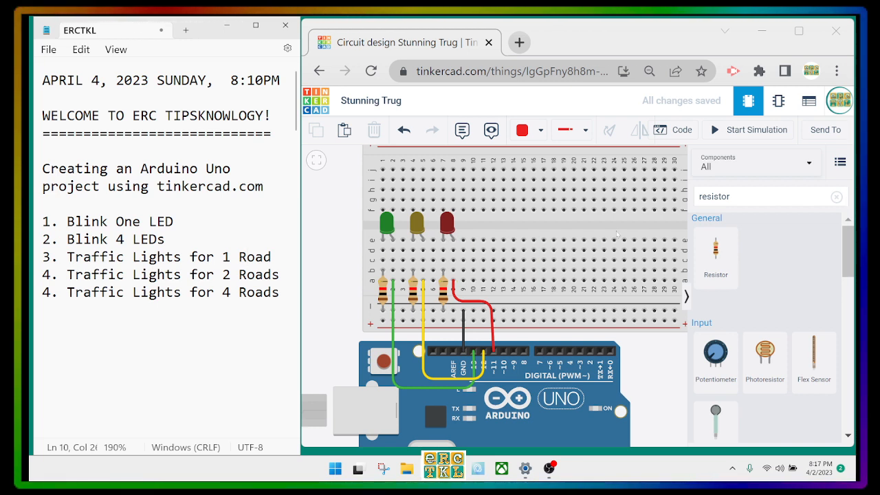
{"action": "left_click", "coordinate": [659, 365]}
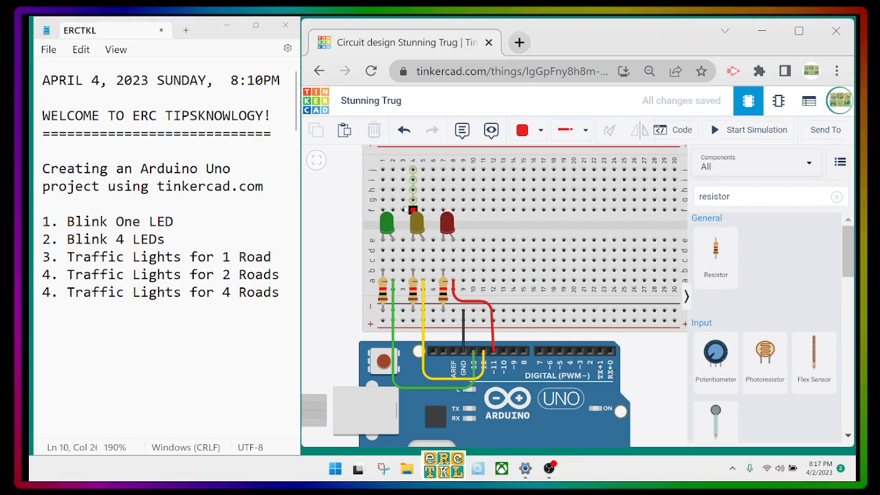
Duplicate the green LED and place the copy in columns 16 and 17 at the breadboard's upper edge.
{"action": "left_click_drag", "start_coordinate": [328, 201], "coordinate": [332, 220]}
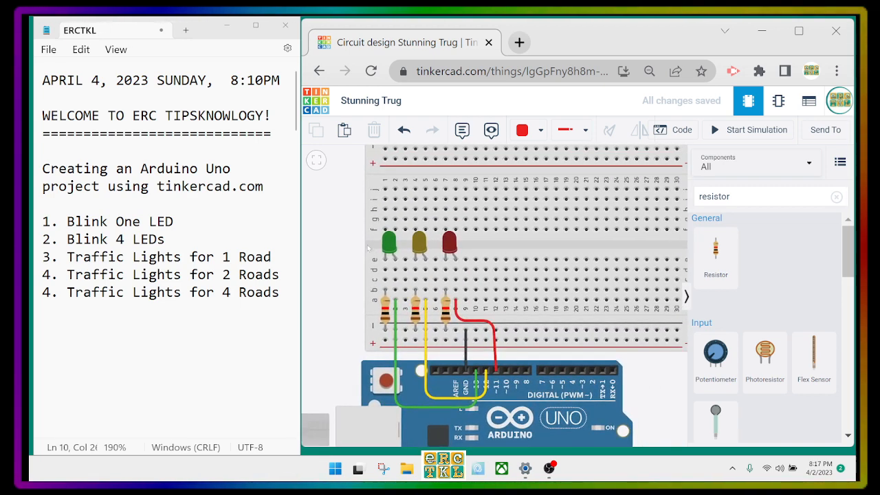
{"action": "left_click", "coordinate": [389, 244]}
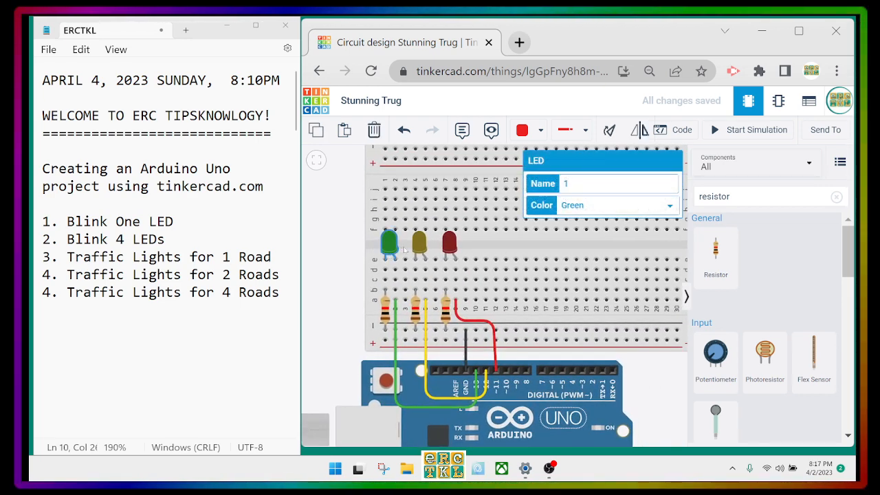
{"action": "key", "text": "ctrl+v"}
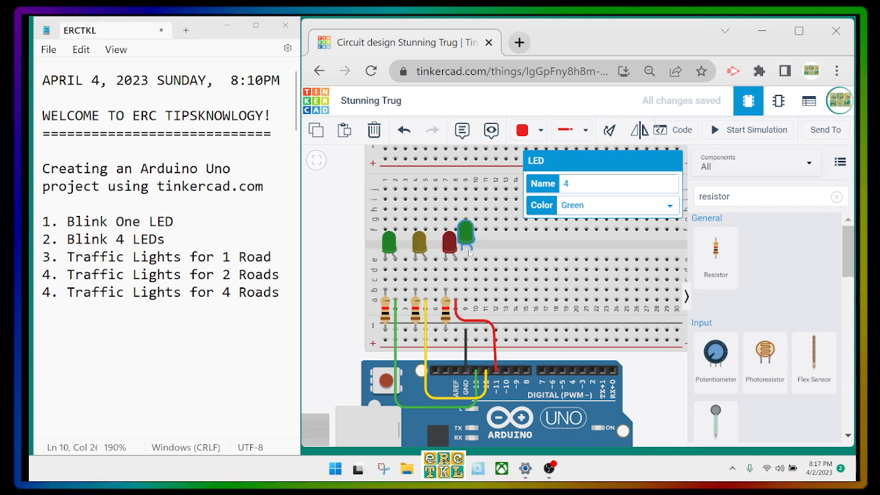
{"action": "left_click", "coordinate": [496, 260]}
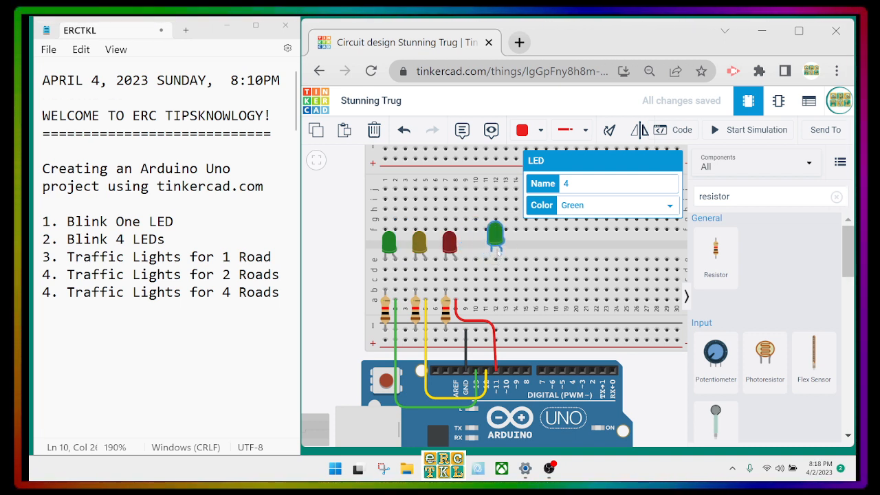
{"action": "scroll", "coordinate": [688, 307], "scroll_direction": "down", "scroll_amount": 1}
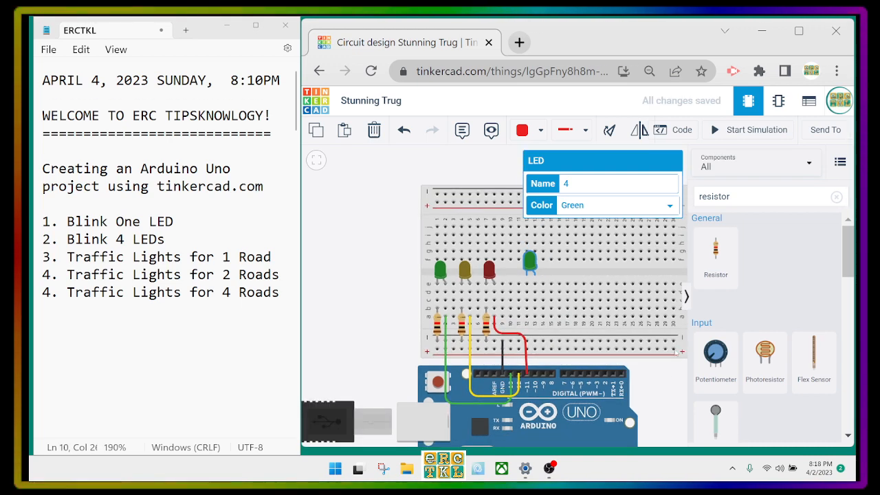
{"action": "left_click", "coordinate": [686, 297]}
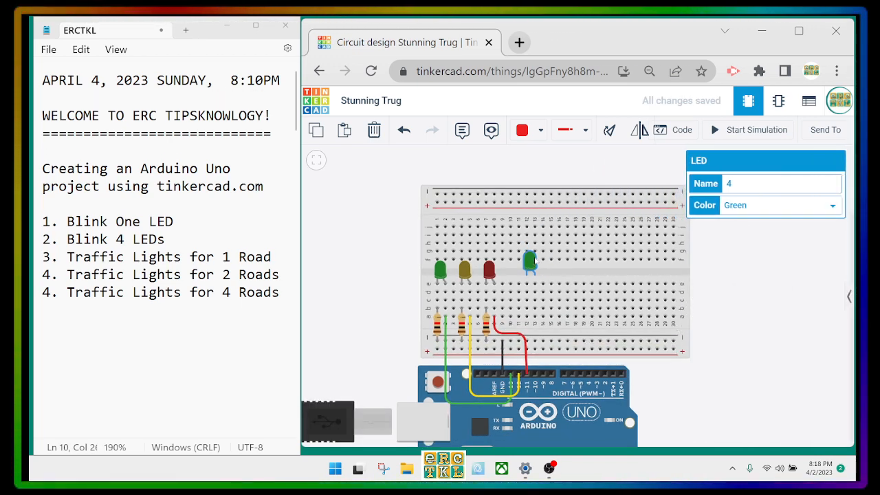
{"action": "left_click_drag", "start_coordinate": [532, 262], "coordinate": [588, 213]}
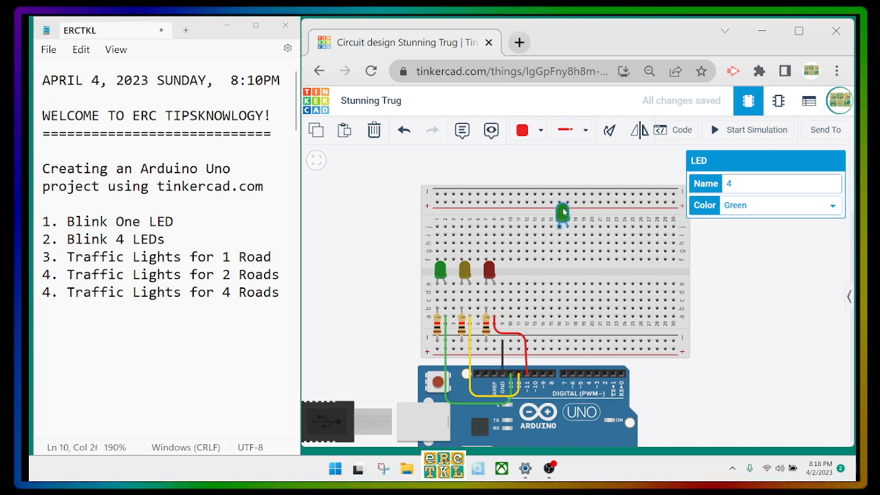
Duplicate the yellow and red LEDs, placing the copies at columns 19 and 22 in line with the new green LED.
{"action": "left_click", "coordinate": [463, 273]}
{"action": "key", "text": "ctrl+c"}
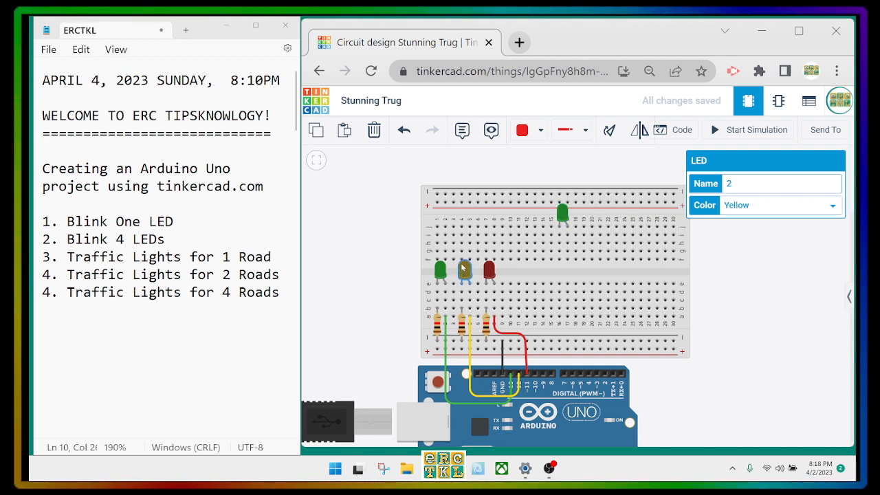
{"action": "key", "text": "ctrl+v"}
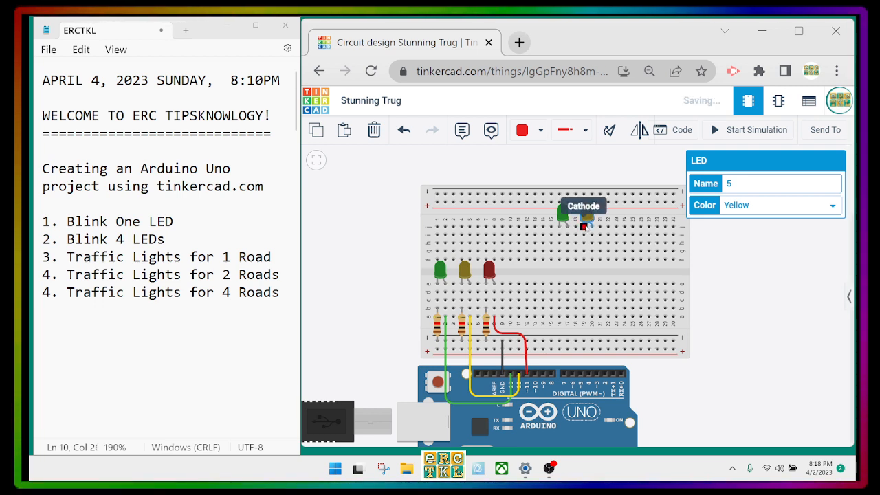
{"action": "left_click", "coordinate": [490, 270]}
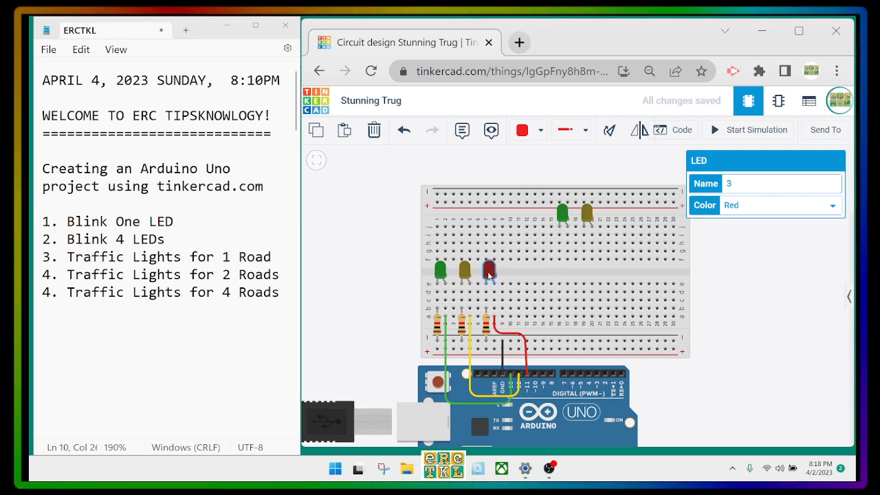
{"action": "key", "text": "ctrl+c"}
{"action": "key", "text": "ctrl+v"}
{"action": "left_click_drag", "start_coordinate": [504, 260], "coordinate": [611, 216]}
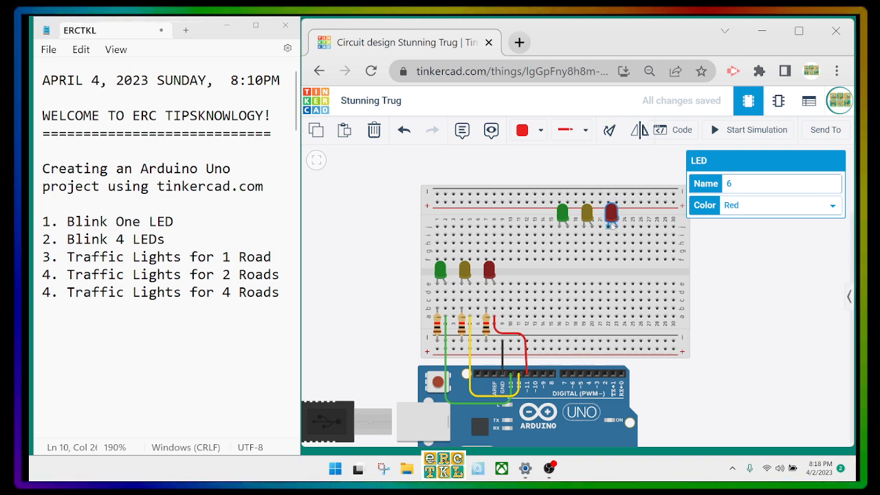
Copy the 1 kΩ resistor three times, placing the copies across the breadboard's center gap at columns 16, 19 and 22.
{"action": "left_click", "coordinate": [436, 324]}
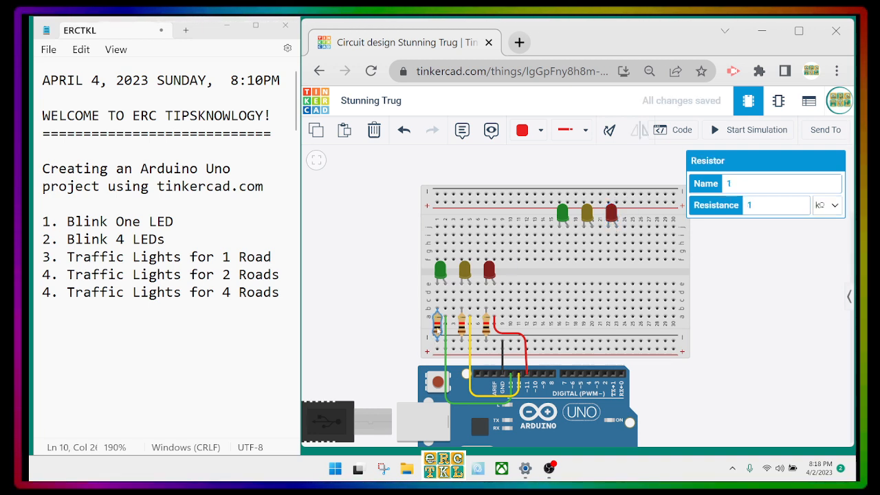
{"action": "key", "text": "ctrl+c"}
{"action": "key", "text": "ctrl+v"}
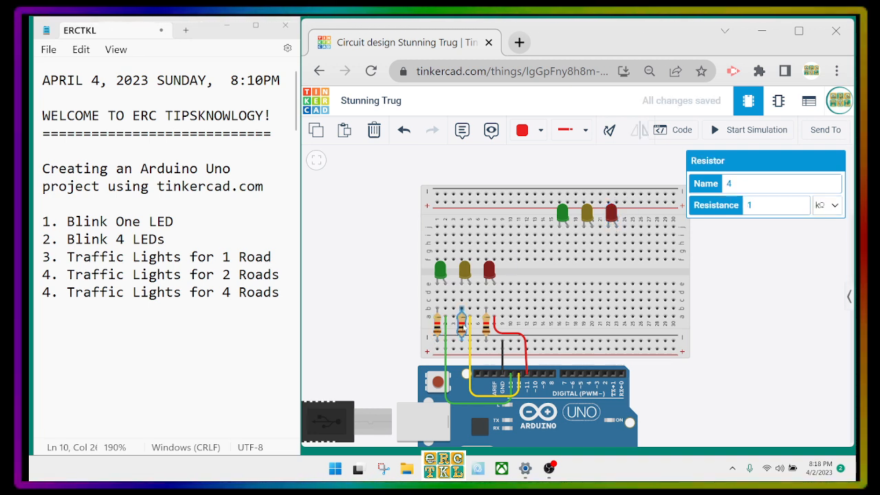
{"action": "left_click_drag", "start_coordinate": [543, 293], "coordinate": [568, 275]}
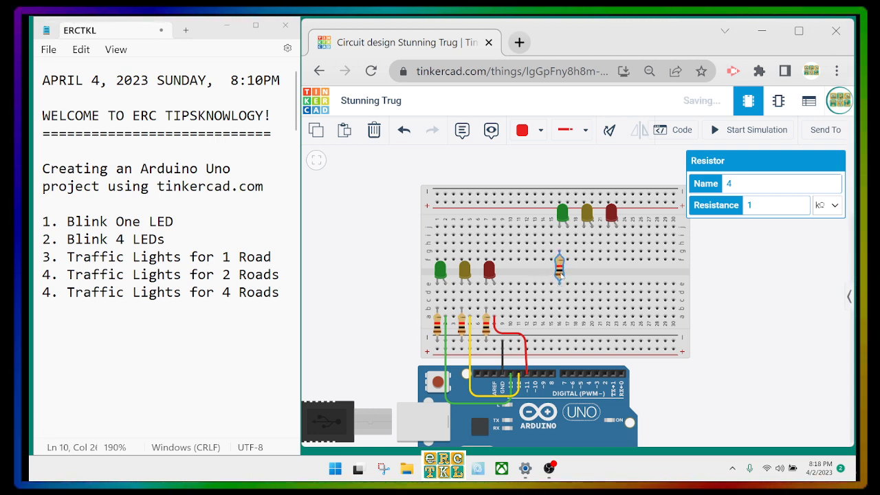
{"action": "key", "text": "ctrl+v"}
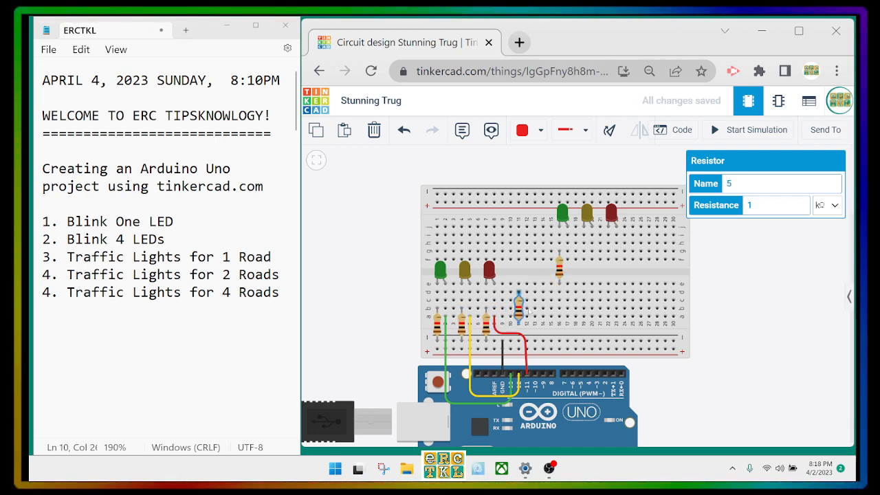
{"action": "left_click_drag", "start_coordinate": [515, 305], "coordinate": [588, 275]}
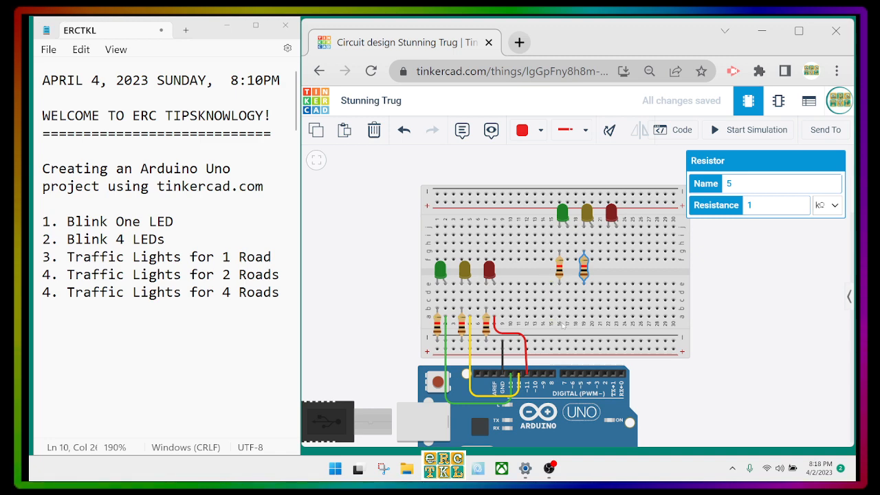
{"action": "scroll", "coordinate": [561, 329], "scroll_direction": "up", "scroll_amount": 2}
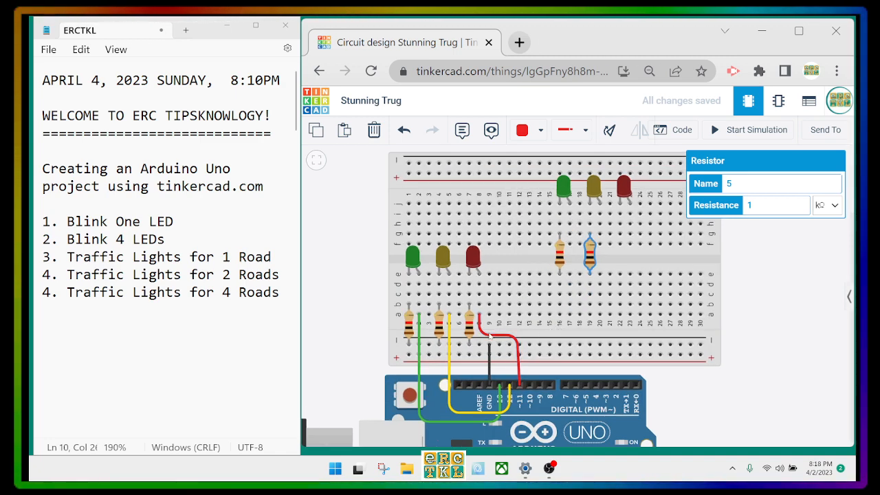
{"action": "key", "text": "ctrl+v"}
{"action": "left_click_drag", "start_coordinate": [494, 334], "coordinate": [620, 256]}
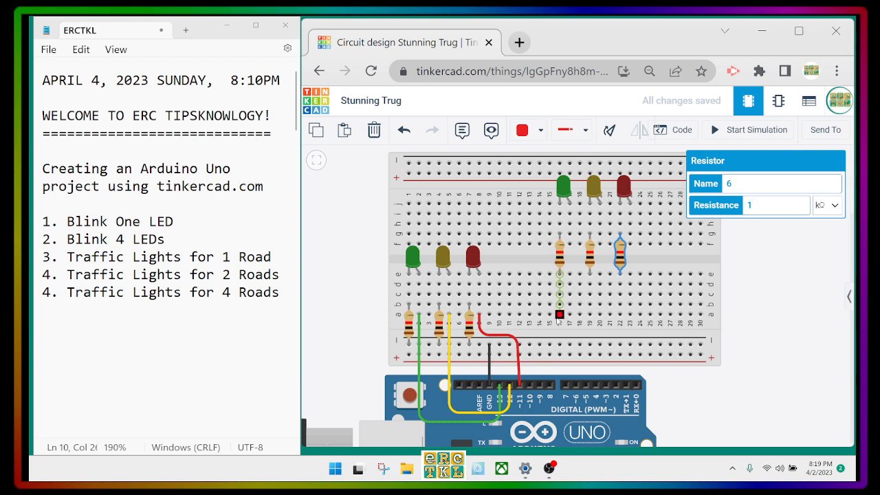
Wire columns 16, 19 and 22 in row a to the lower negative rail with black wires.
{"action": "left_click", "coordinate": [560, 314]}
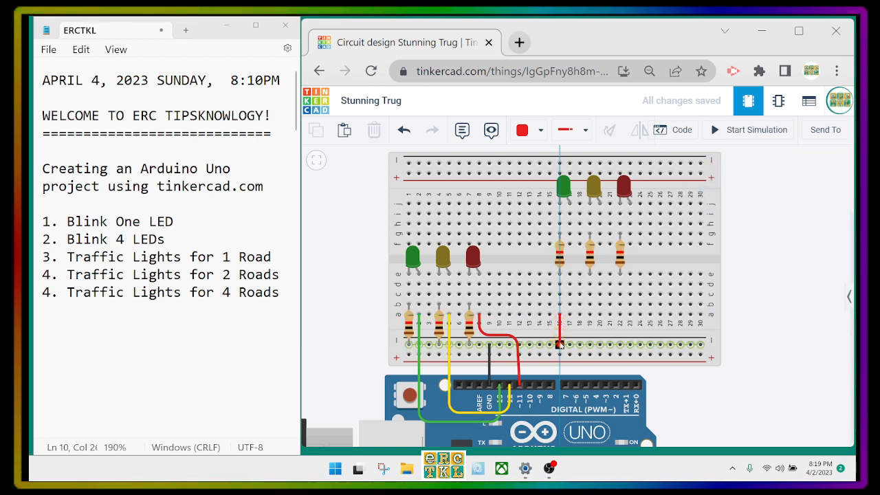
{"action": "left_click", "coordinate": [560, 343]}
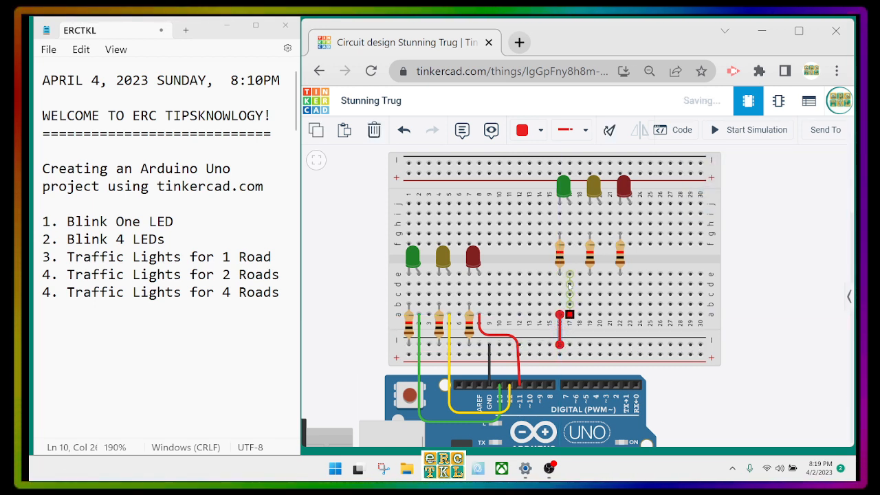
{"action": "left_click", "coordinate": [522, 131]}
{"action": "left_click", "coordinate": [533, 172]}
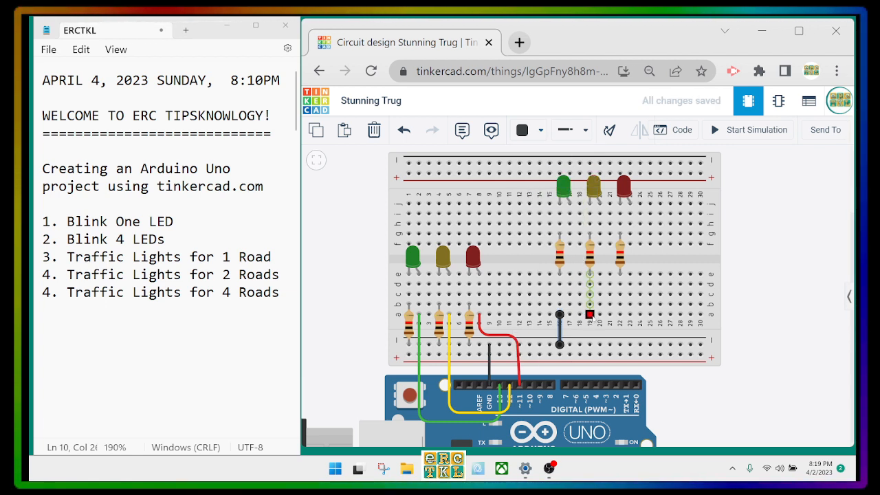
{"action": "left_click", "coordinate": [590, 314]}
{"action": "left_click", "coordinate": [590, 344]}
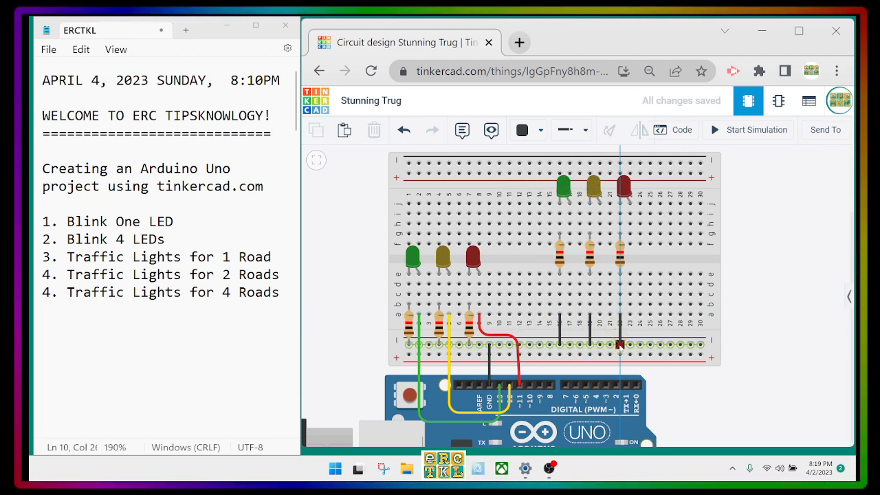
{"action": "left_click", "coordinate": [620, 344]}
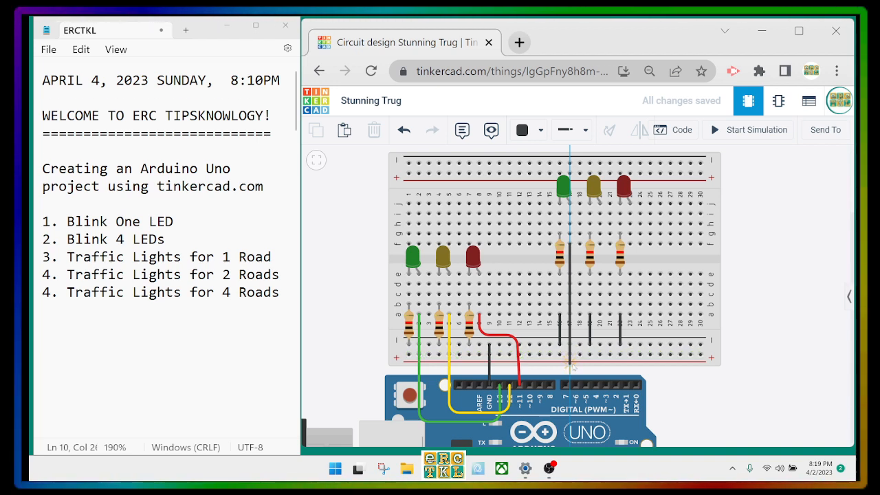
Wire the second green LED's column 17 to Arduino pin 10 and color the wire green.
{"action": "left_click", "coordinate": [569, 370]}
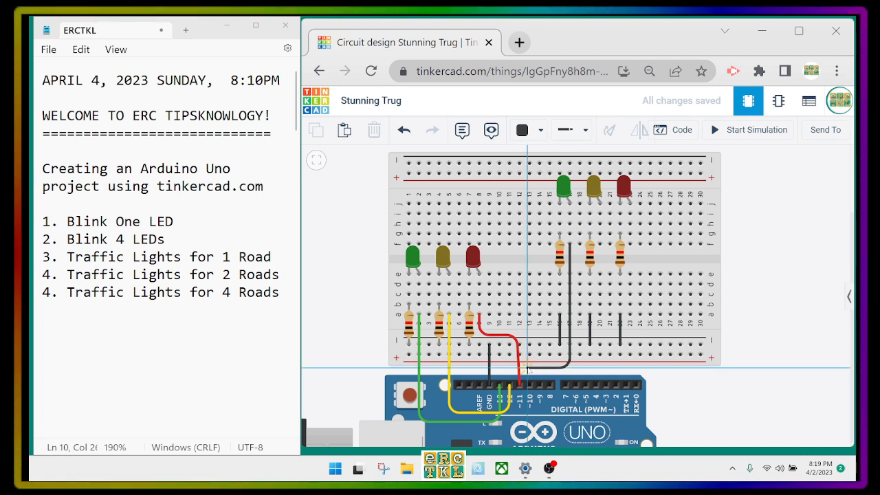
{"action": "left_click", "coordinate": [530, 385]}
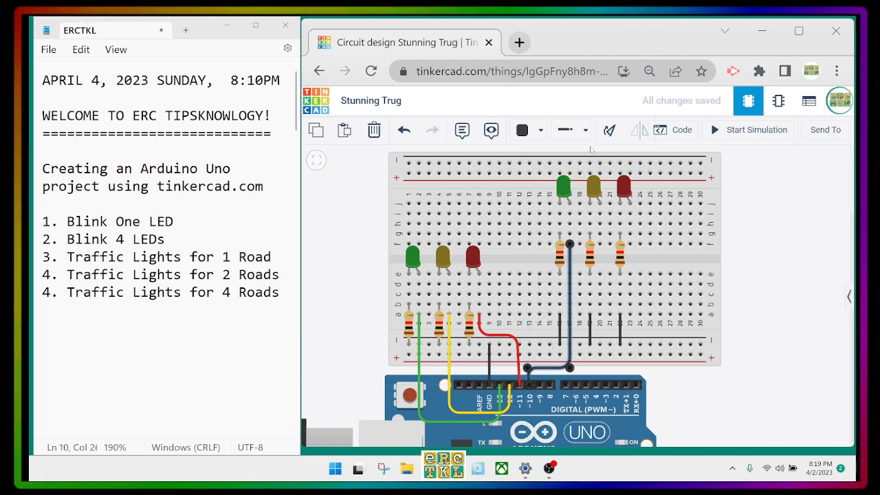
{"action": "left_click", "coordinate": [543, 132]}
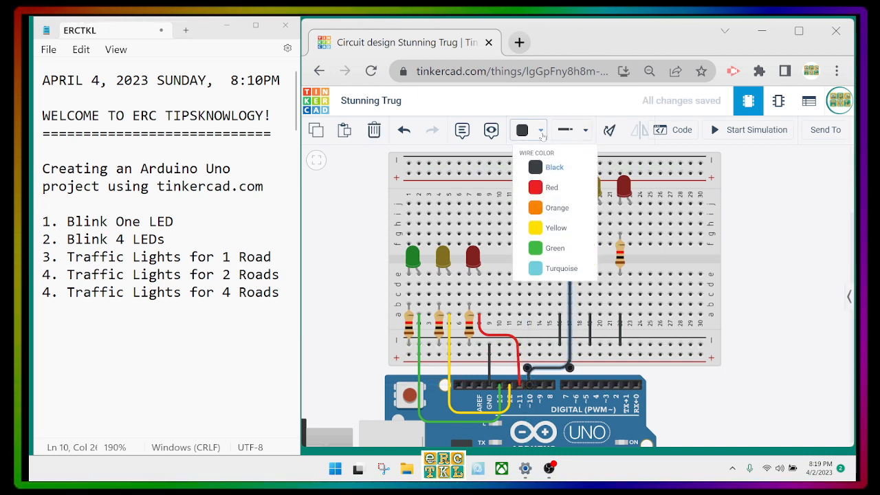
{"action": "left_click", "coordinate": [552, 252]}
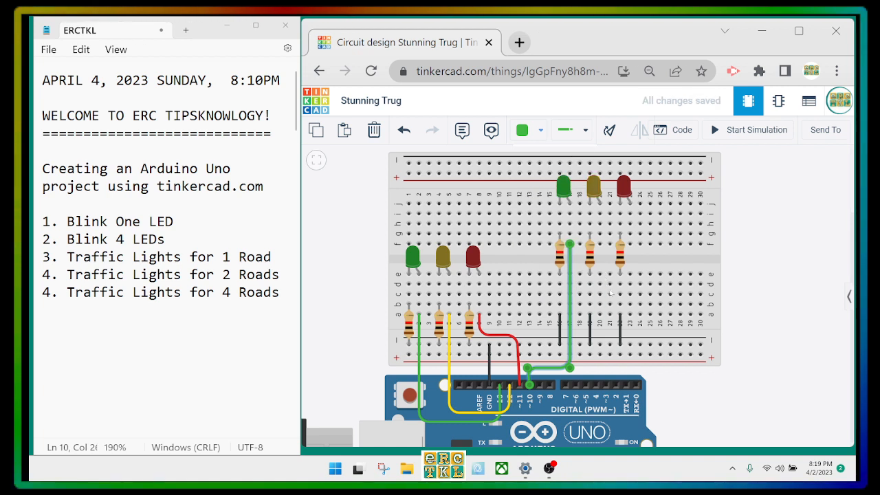
Wire column 20 to Arduino pin 9 in yellow, raising the green wire's horizontal run to separate the two.
{"action": "left_click", "coordinate": [601, 246]}
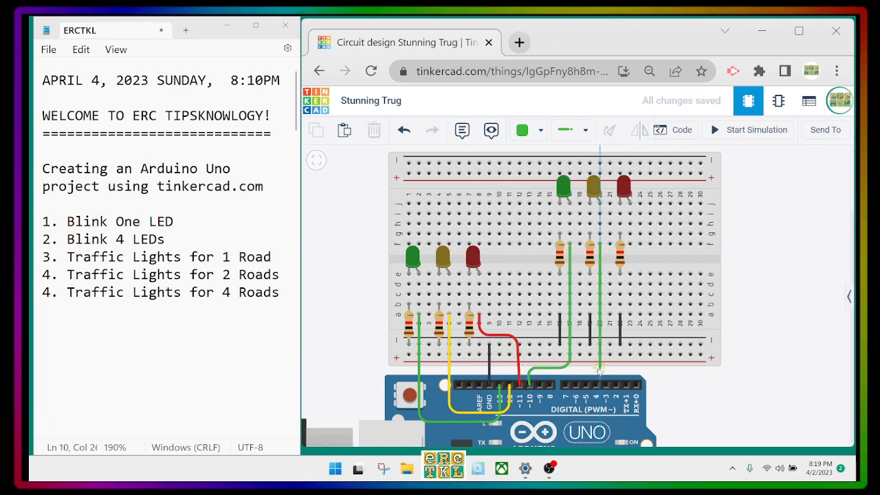
{"action": "left_click", "coordinate": [539, 386]}
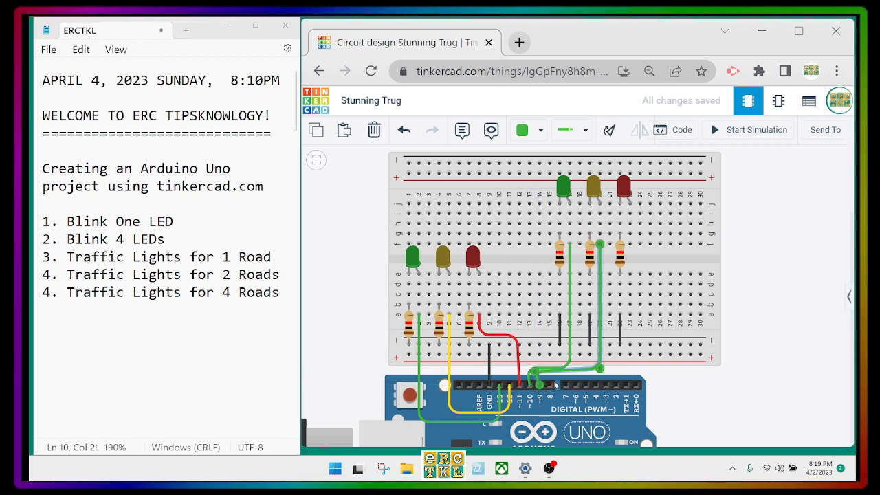
{"action": "left_click_drag", "start_coordinate": [549, 366], "coordinate": [549, 363]}
{"action": "left_click", "coordinate": [541, 370]}
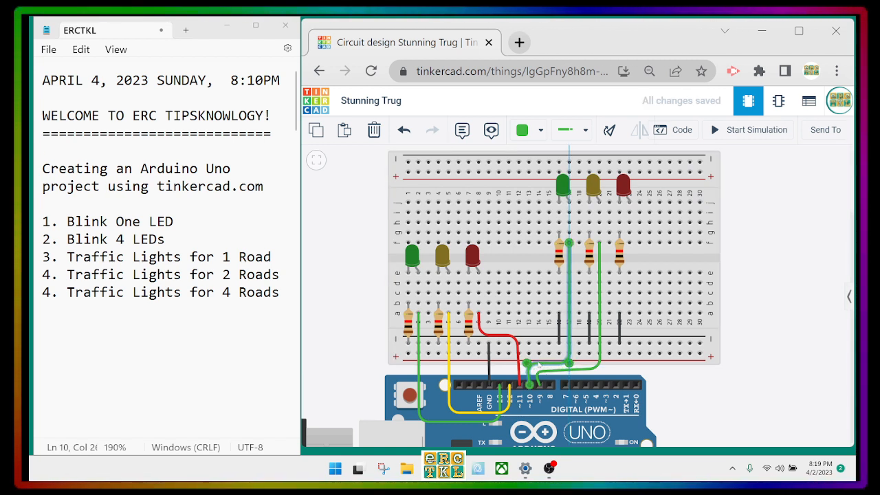
{"action": "left_click", "coordinate": [600, 296]}
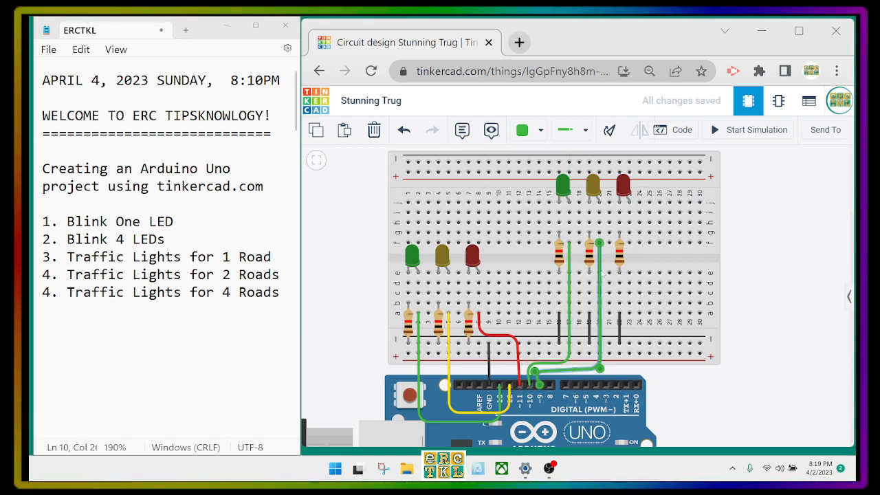
{"action": "left_click", "coordinate": [541, 132]}
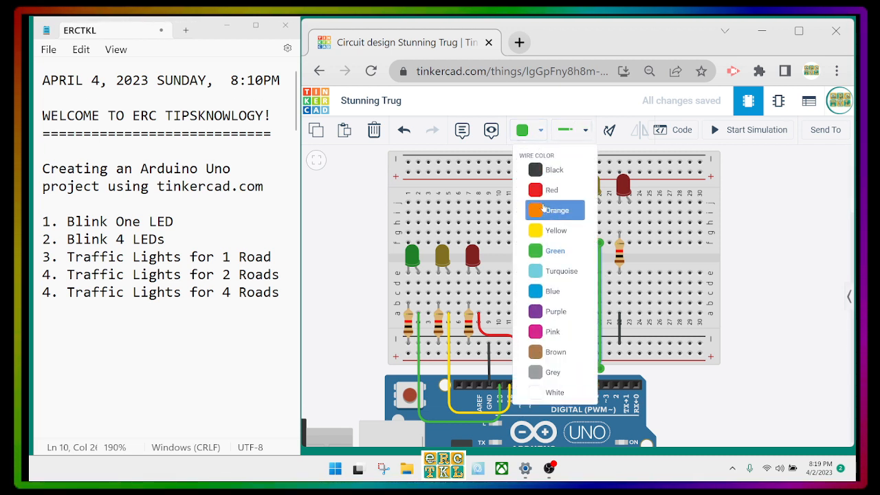
{"action": "left_click", "coordinate": [547, 232]}
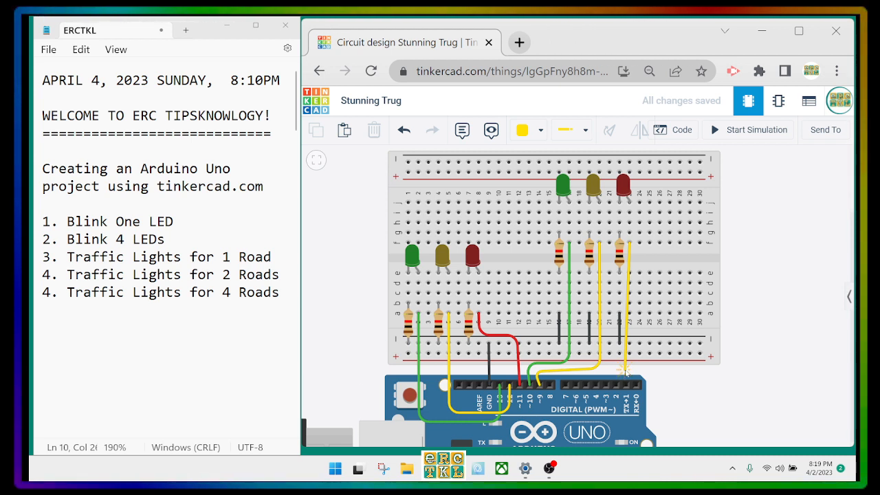
Wire the second red LED's column 23 to Arduino pin 8 and color the wire red.
{"action": "left_click", "coordinate": [625, 370]}
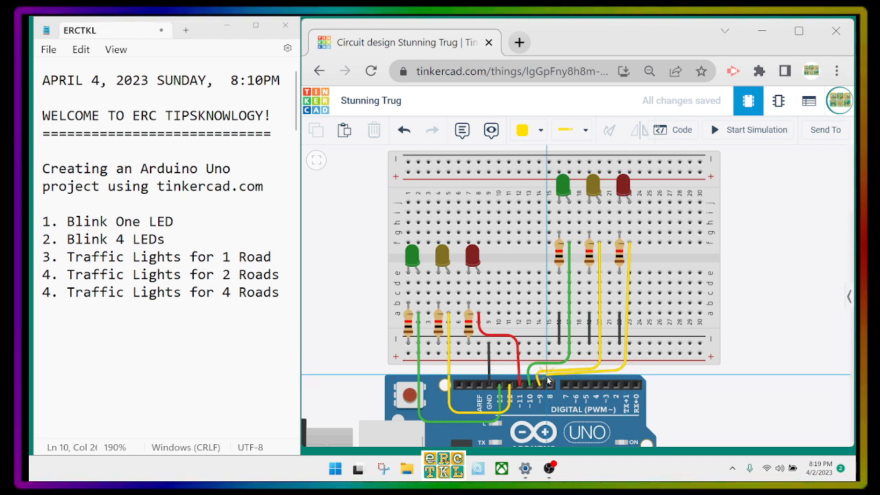
{"action": "left_click", "coordinate": [550, 385]}
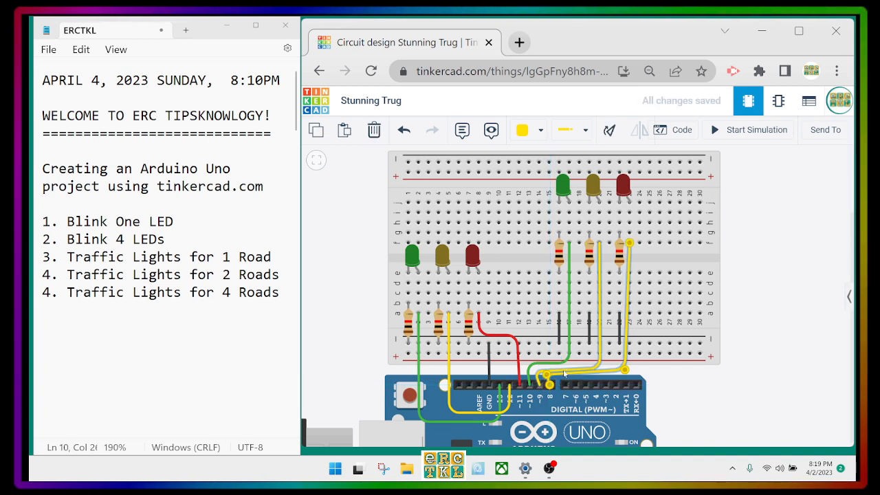
{"action": "left_click_drag", "start_coordinate": [564, 372], "coordinate": [564, 370]}
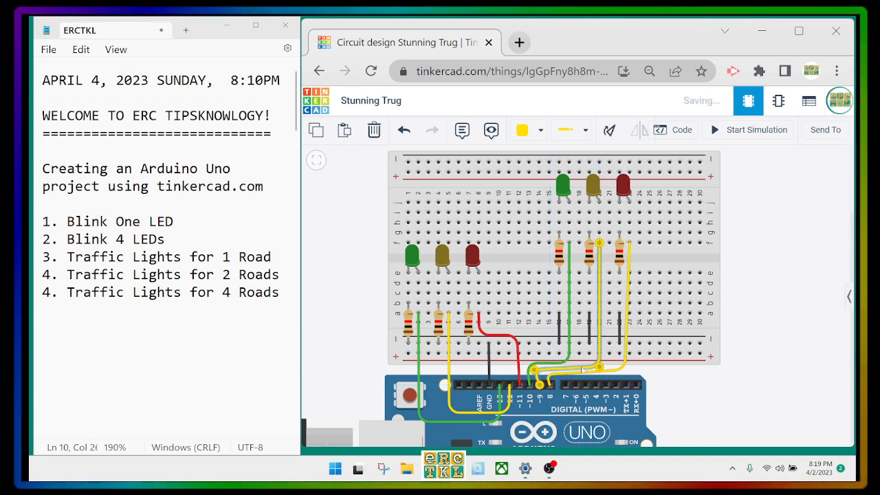
{"action": "left_click", "coordinate": [628, 265]}
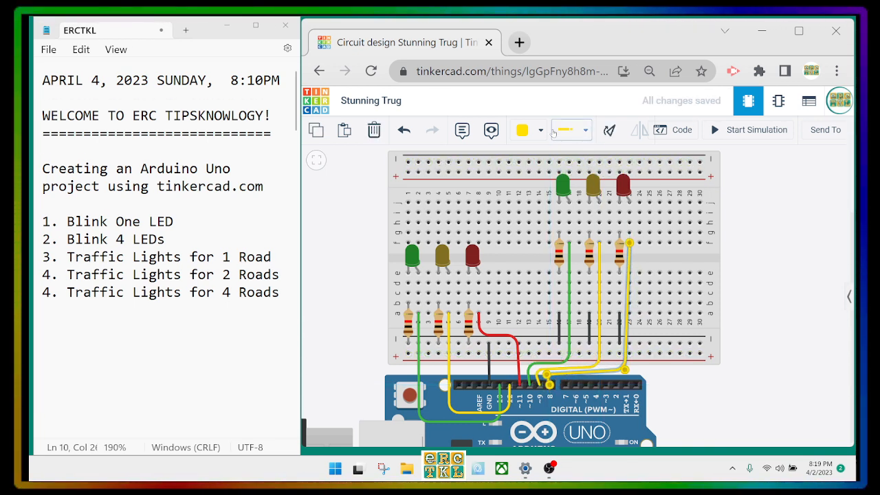
{"action": "left_click", "coordinate": [528, 130]}
{"action": "left_click", "coordinate": [543, 188]}
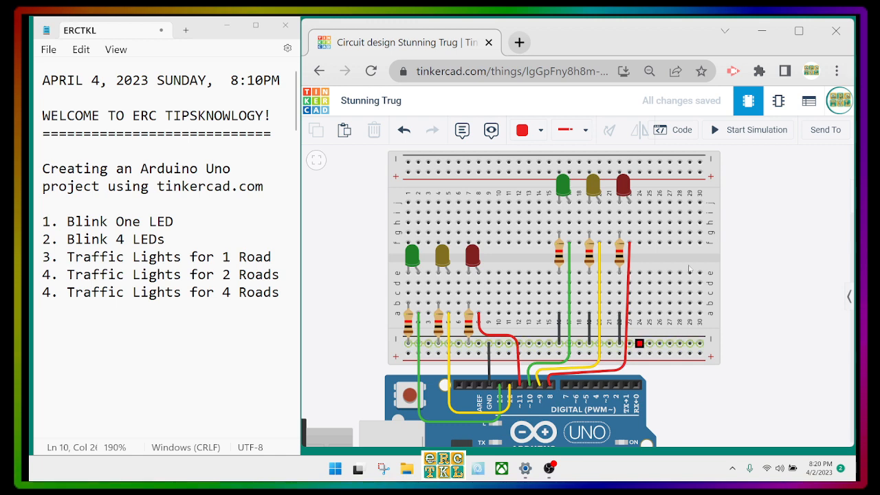
Duplicate the three pinMode lines in the code's setup function, setting the copies to pins 10, 9 and 9.
{"action": "left_click", "coordinate": [681, 130]}
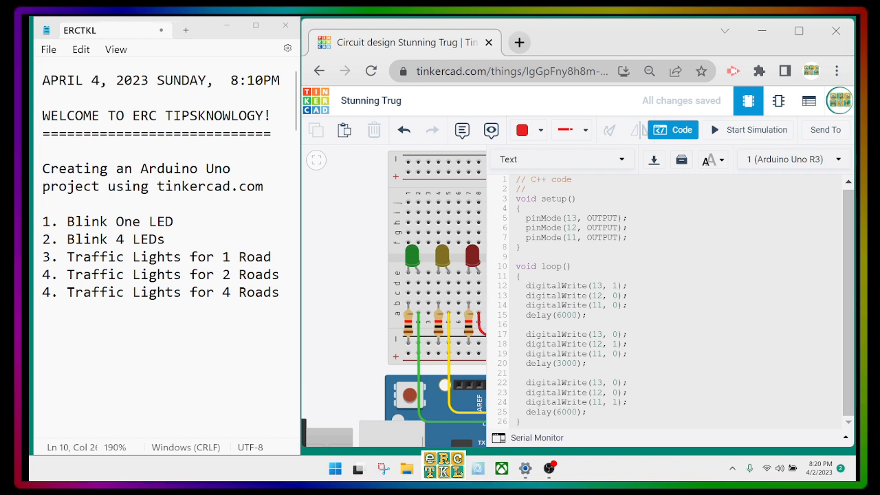
{"action": "left_click_drag", "start_coordinate": [517, 218], "coordinate": [627, 237]}
{"action": "key", "text": "ctrl+c"}
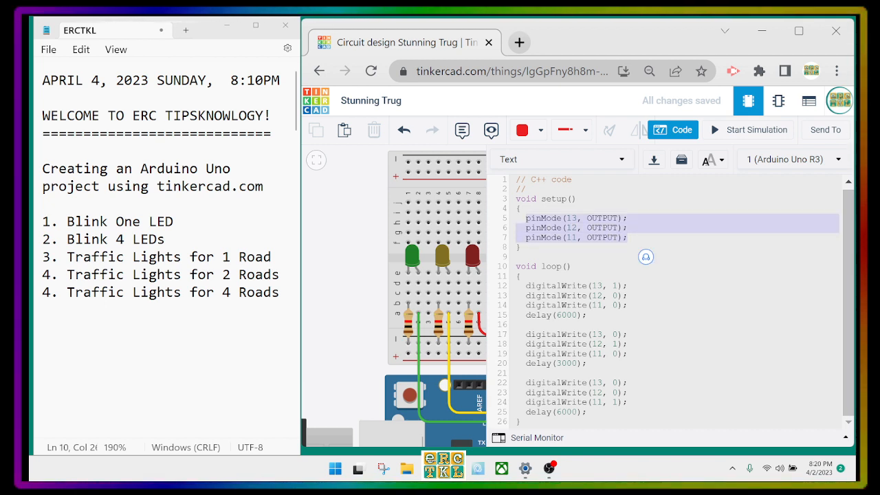
{"action": "left_click", "coordinate": [634, 247]}
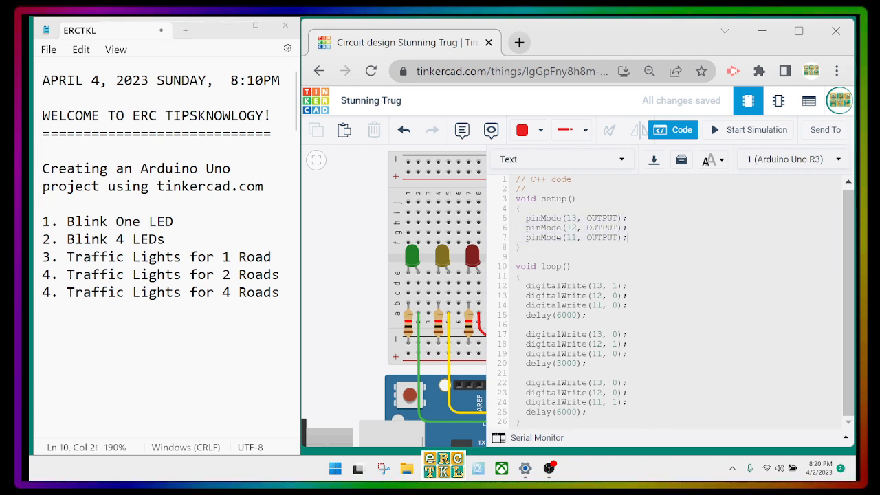
{"action": "key", "text": "ctrl+v"}
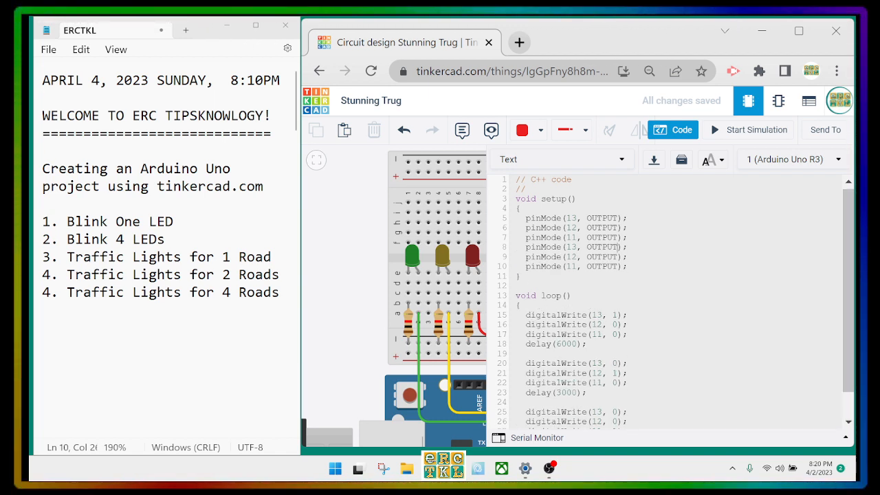
{"action": "double_click", "coordinate": [576, 257]}
{"action": "type", "text": "9"}
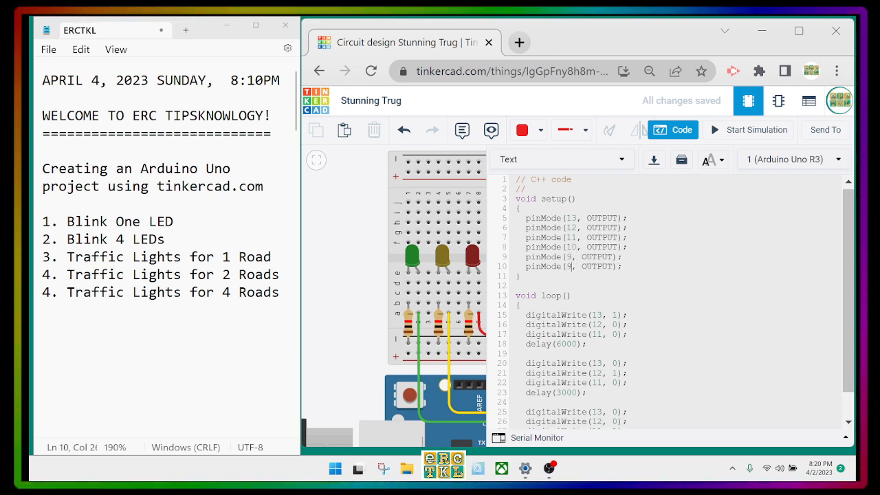
Check the circuit layout, and comment the pinMode lines for pins 13, 12 and 11 as "green road 1", "yellow road 2" and "red road 3".
{"action": "left_click", "coordinate": [382, 264]}
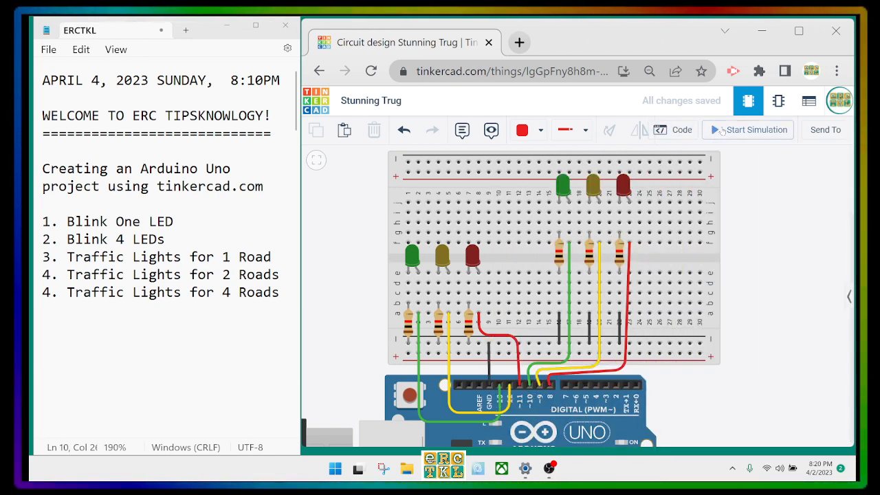
{"action": "left_click", "coordinate": [680, 132]}
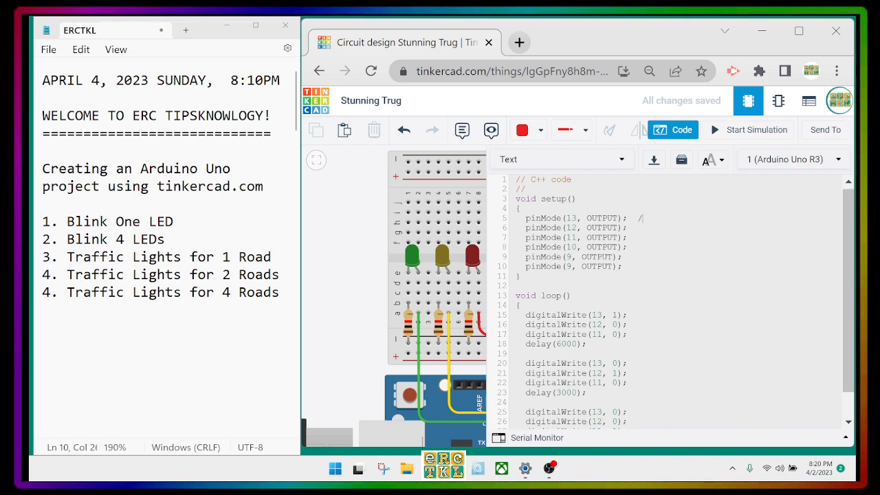
{"action": "type", "text": "n "}
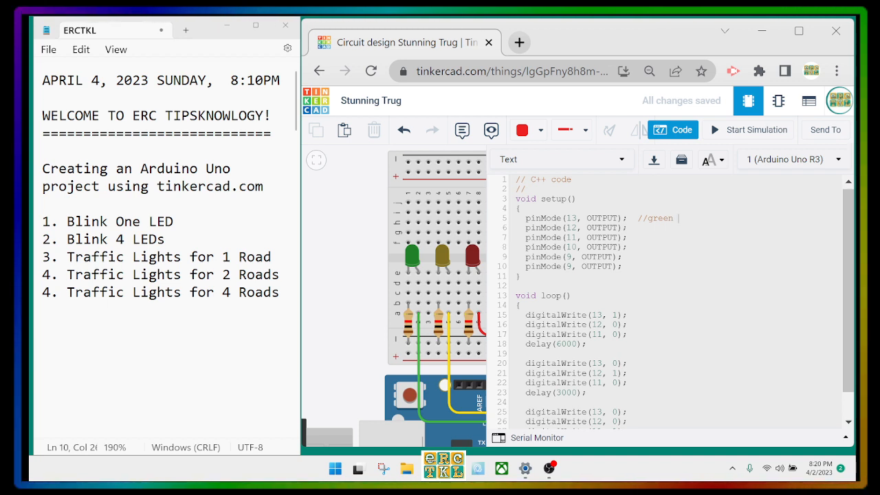
{"action": "type", "text": "road 1"}
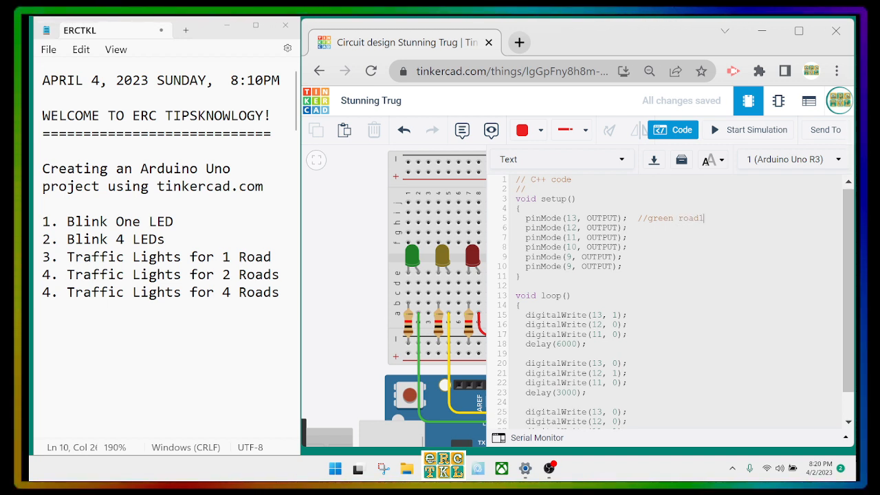
{"action": "key", "text": "Down"}
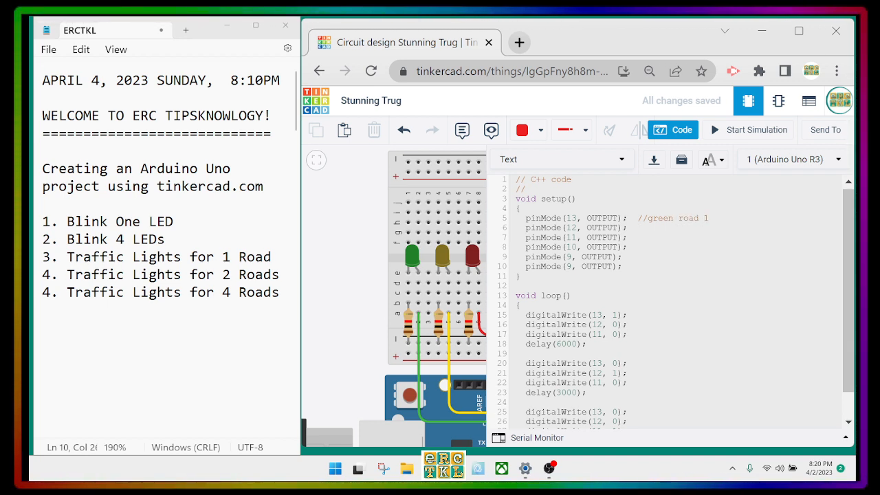
{"action": "type", "text": "//yellow road 2"}
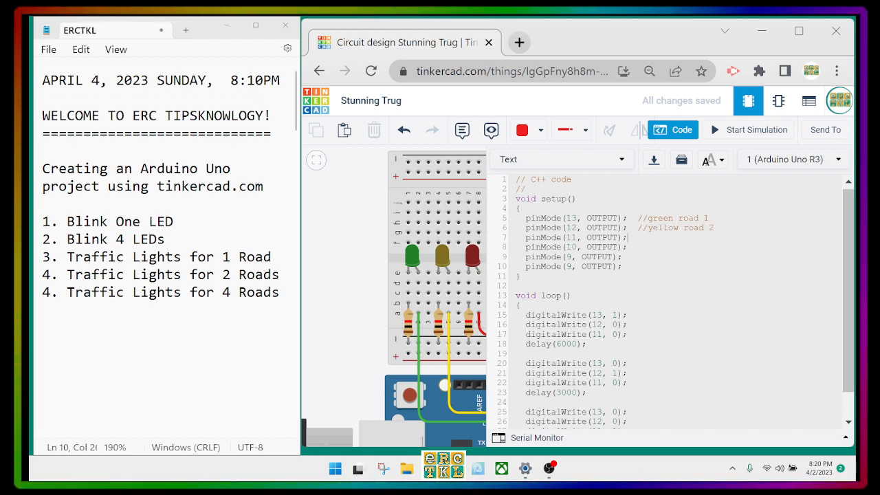
{"action": "type", "text": "//red f"}
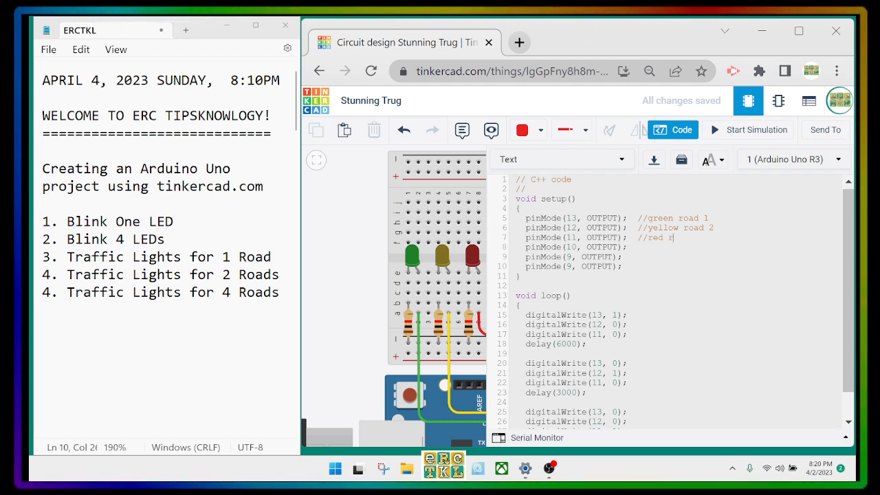
{"action": "key", "text": "BackSpace"}
{"action": "type", "text": "road "}
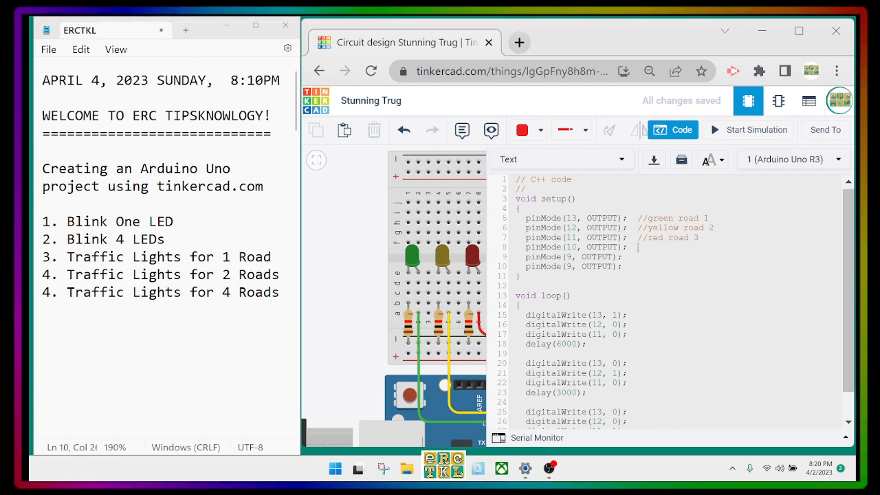
Comment the last three pinMode lines as "green road 2", "yellow road 2" and "red road 2".
{"action": "type", "text": "/ green road 2"}
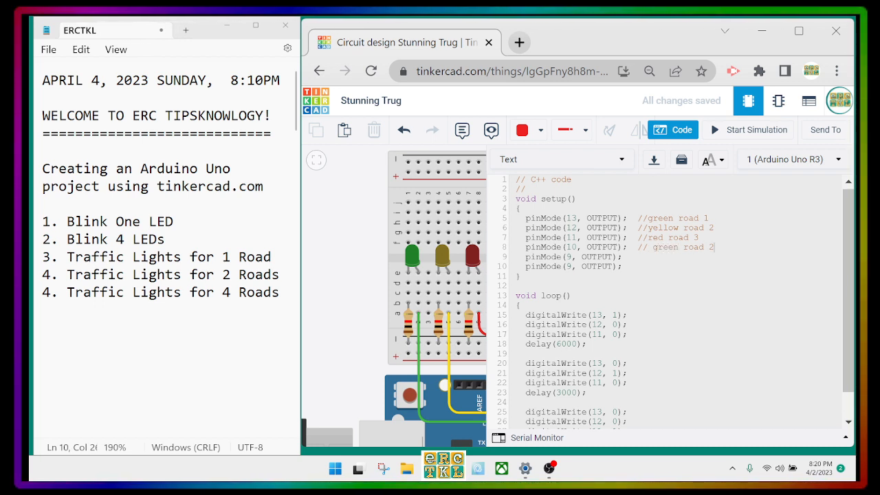
{"action": "key", "text": "Down"}
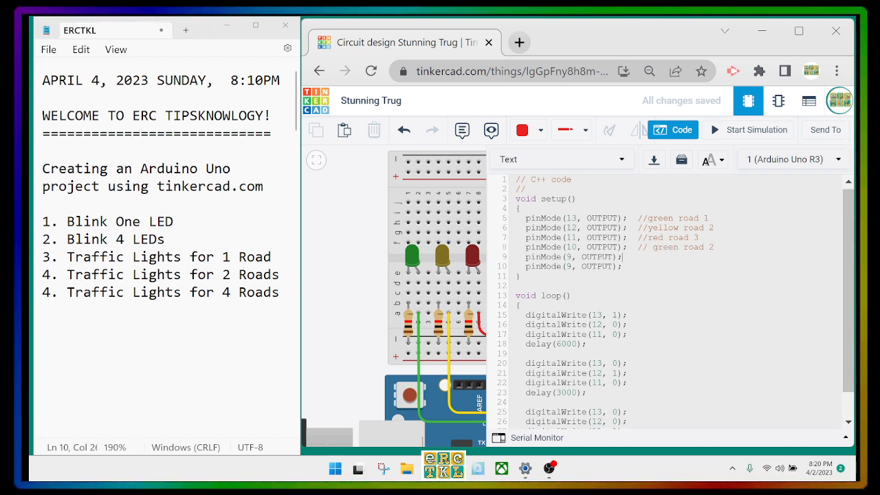
{"action": "key", "text": "Tab"}
{"action": "type", "text": "// ye"}
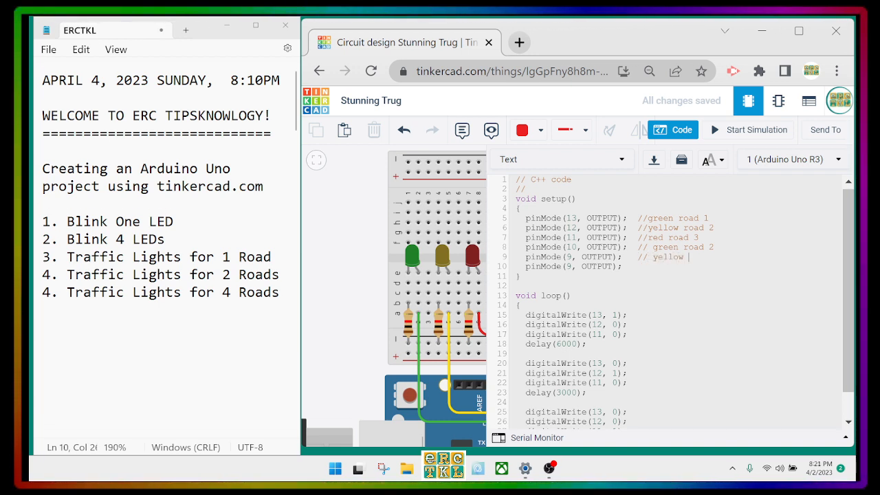
{"action": "type", "text": "llow road 2"}
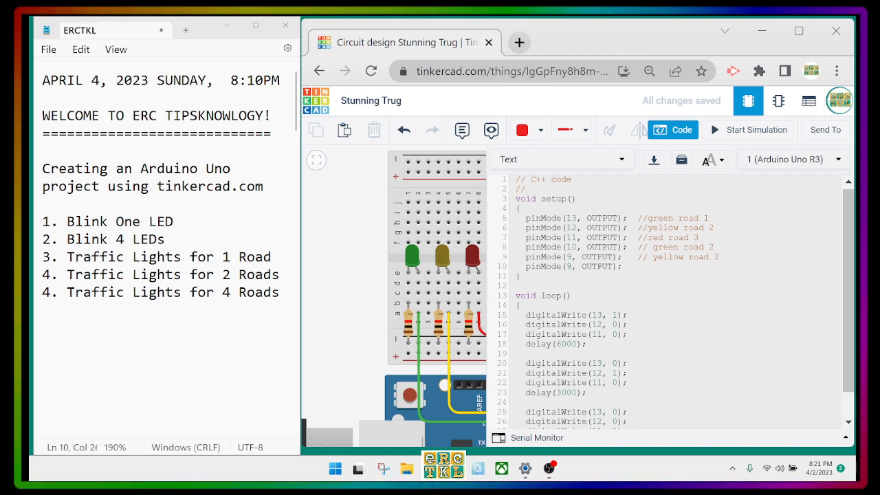
{"action": "type", "text": "d"}
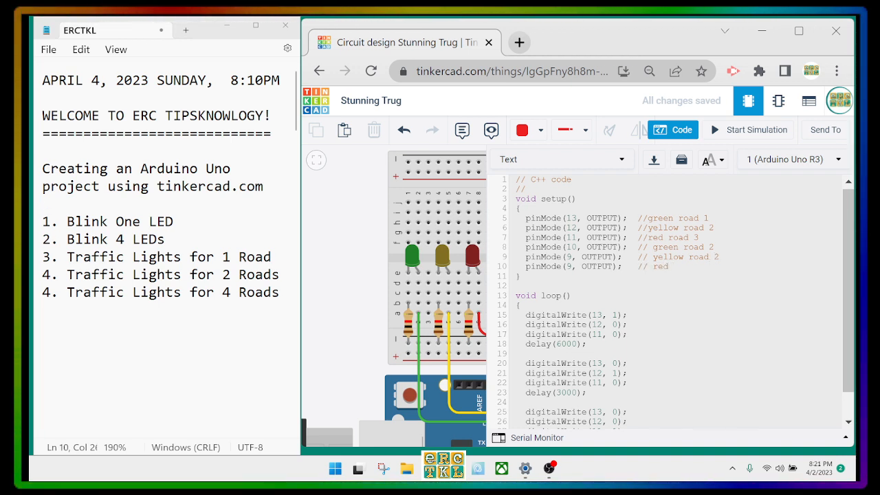
{"action": "type", "text": " road 2"}
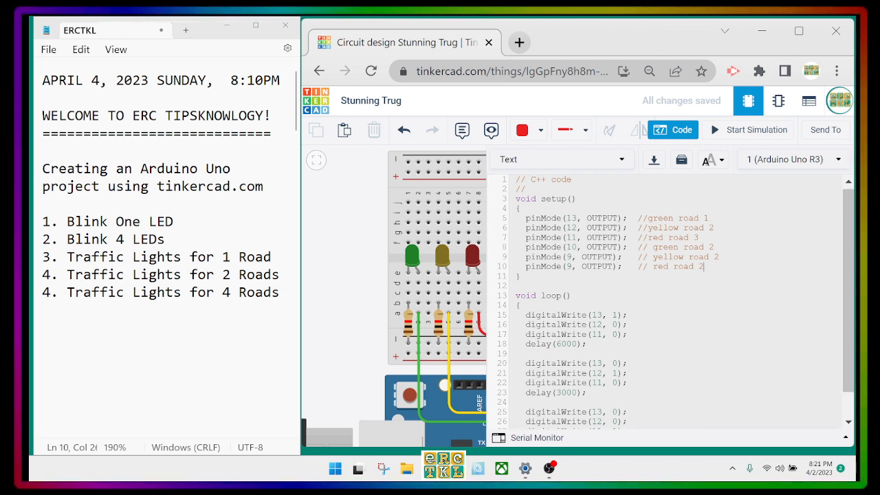
Duplicate the loop's first three digitalWrite lines directly beneath them, setting the copies to pin 13 = 0, pin 12 = 0 and pin 11 = 1.
{"action": "left_click_drag", "start_coordinate": [546, 315], "coordinate": [627, 334]}
{"action": "key", "text": "ctrl+c"}
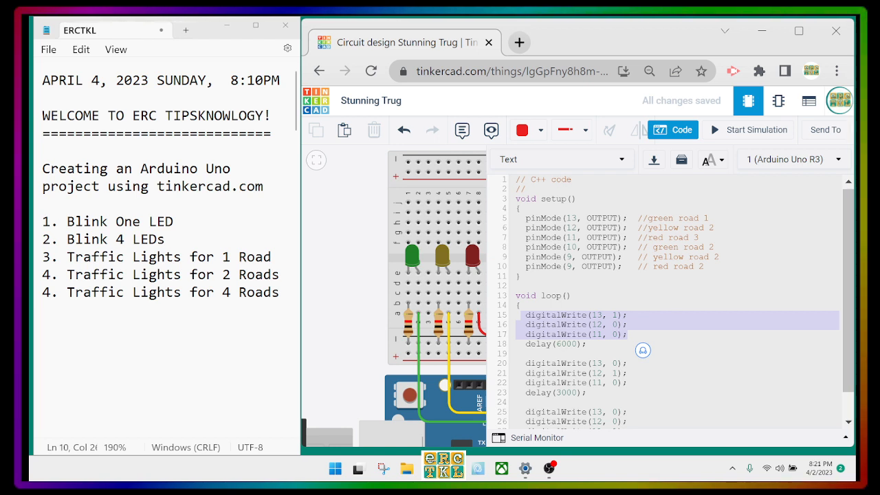
{"action": "left_click", "coordinate": [660, 339]}
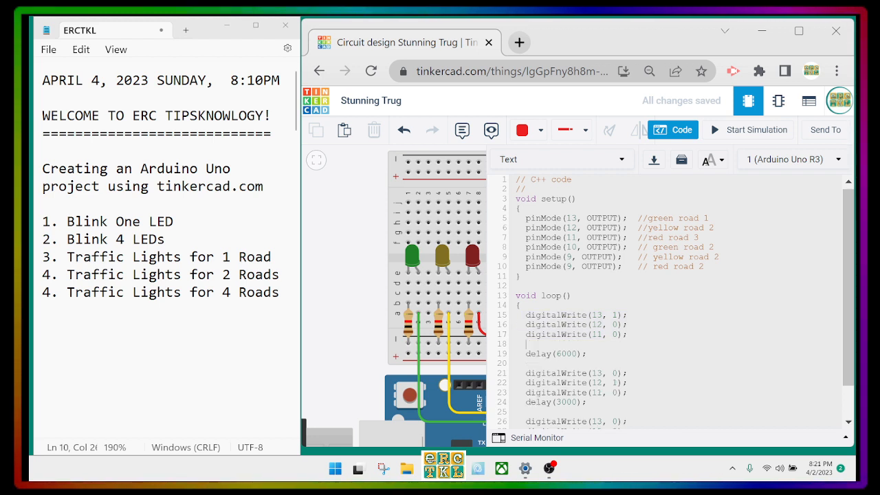
{"action": "key", "text": "ctrl+v"}
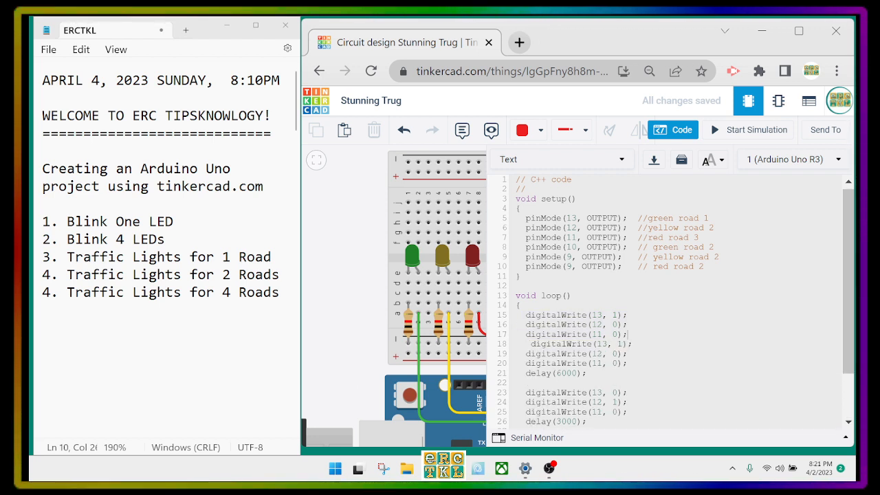
{"action": "key", "text": "Down"}
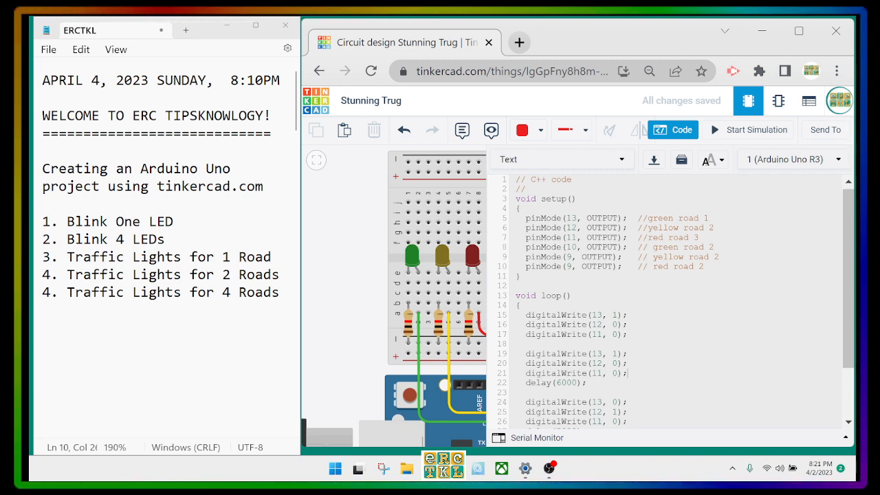
{"action": "double_click", "coordinate": [616, 373]}
{"action": "type", "text": "1"}
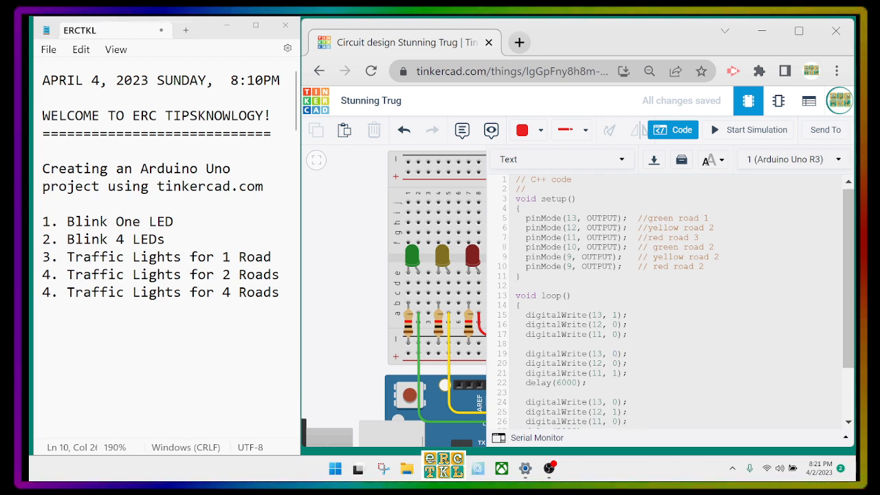
{"action": "scroll", "coordinate": [617, 363], "scroll_direction": "down", "scroll_amount": 3}
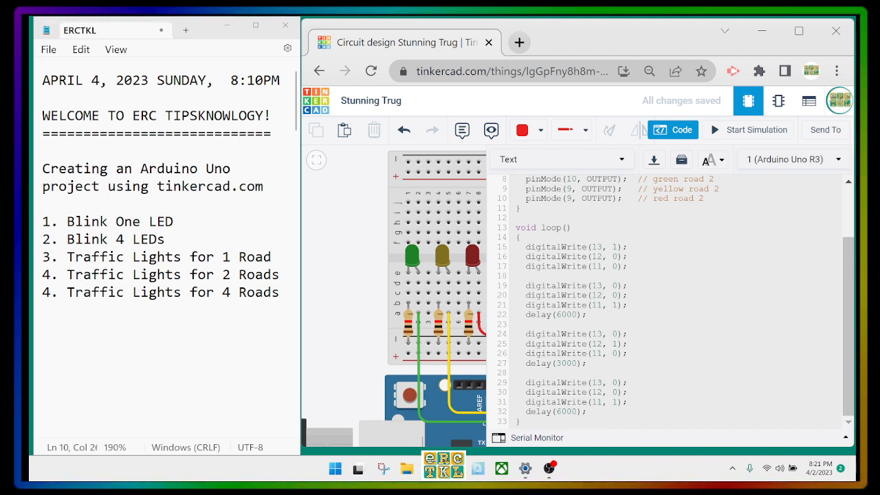
{"action": "key", "text": "BackSpace"}
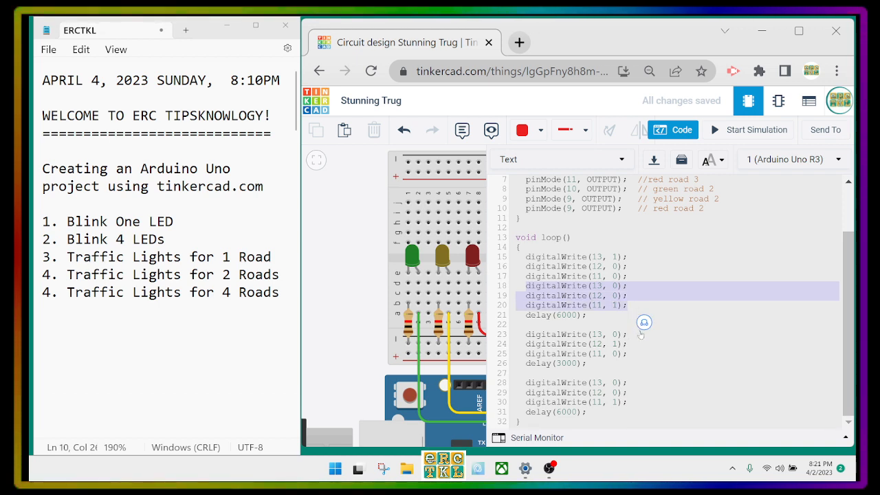
Insert the digitalWrite lines (13, 0), (12, 0) and (11, 1) before delay(3000) and before the final delay(6000), each after a blank line.
{"action": "left_click", "coordinate": [628, 354]}
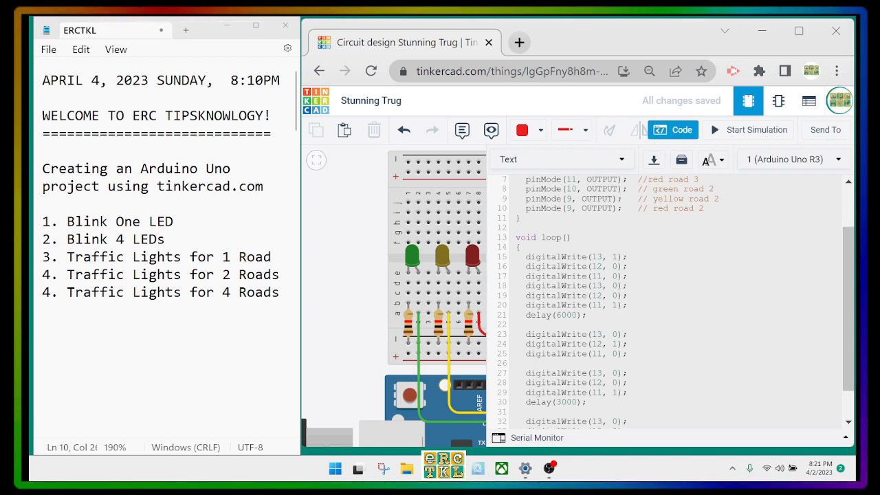
{"action": "type", "text": "digitalWrite(13, 0);   digitalWrite(12, 0);   digitalWrite(11, 1);"}
{"action": "scroll", "coordinate": [667, 303], "scroll_direction": "down", "scroll_amount": 1}
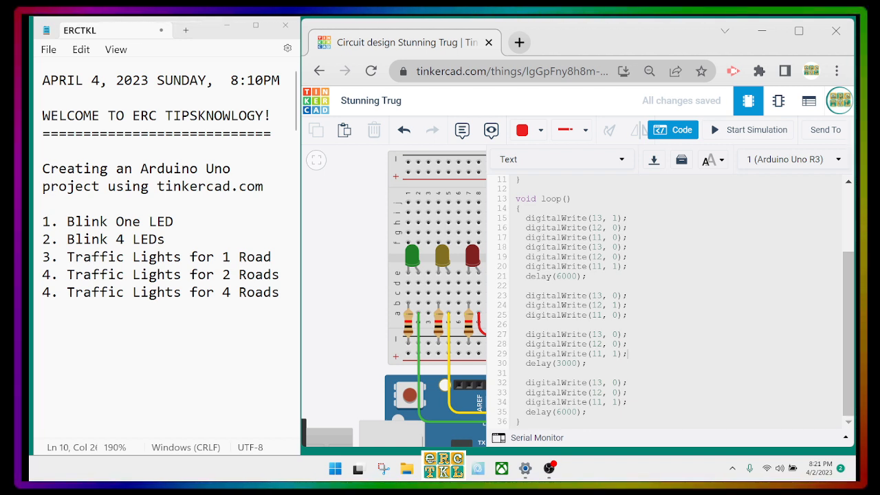
{"action": "key", "text": "Return"}
{"action": "key", "text": "Return"}
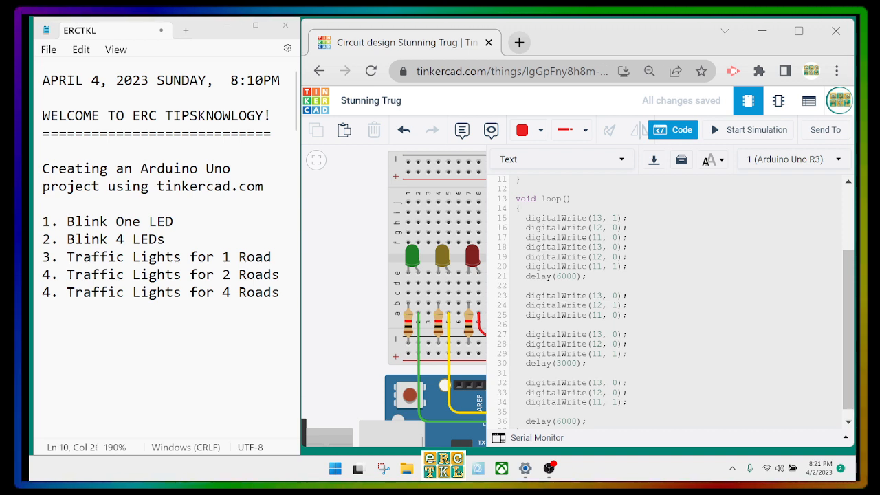
{"action": "type", "text": "digitalWrite(13, 0);   digitalWrite(12, 0);   digitalWrite(11, 1);"}
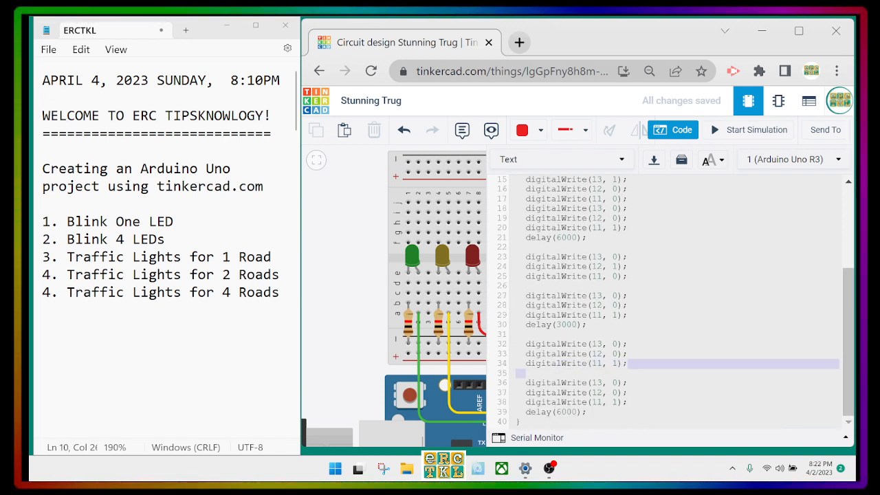
Set the pin 11 value to 0 in the digitalWrite line just before the final delay(6000).
{"action": "left_click_drag", "start_coordinate": [526, 373], "coordinate": [521, 364]}
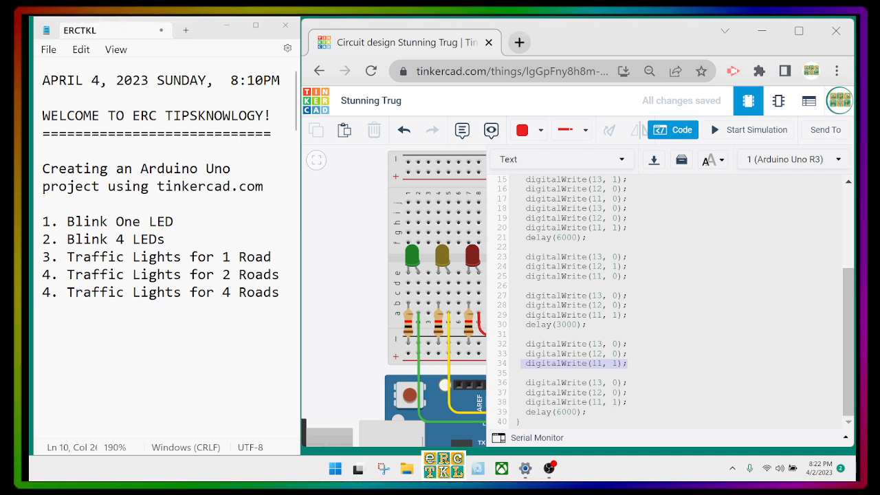
{"action": "left_click", "coordinate": [617, 403]}
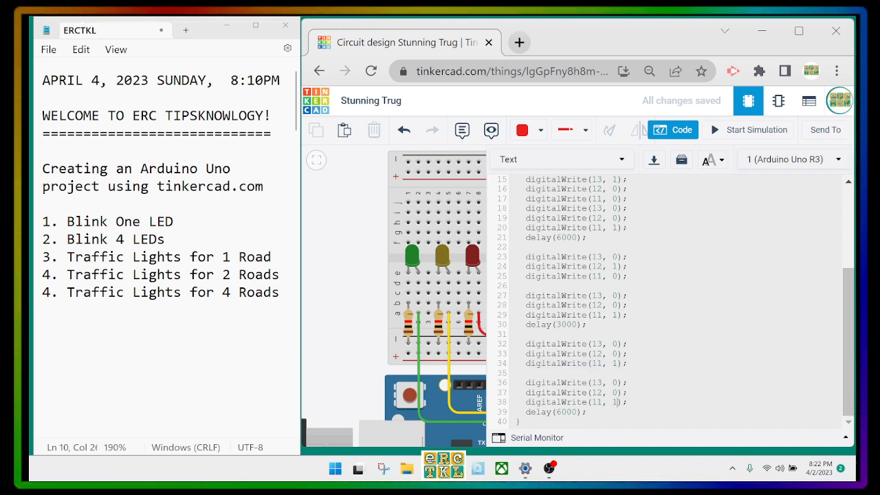
{"action": "key", "text": "BackSpace"}
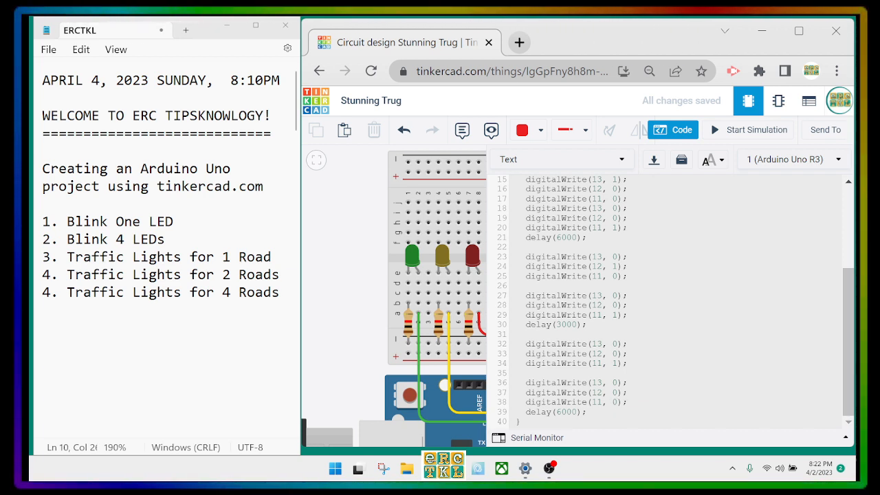
Renumber the three duplicated digitalWrite lines before the first delay(6000) to pins 10, 9 and 8.
{"action": "scroll", "coordinate": [667, 300], "scroll_direction": "up", "scroll_amount": 3}
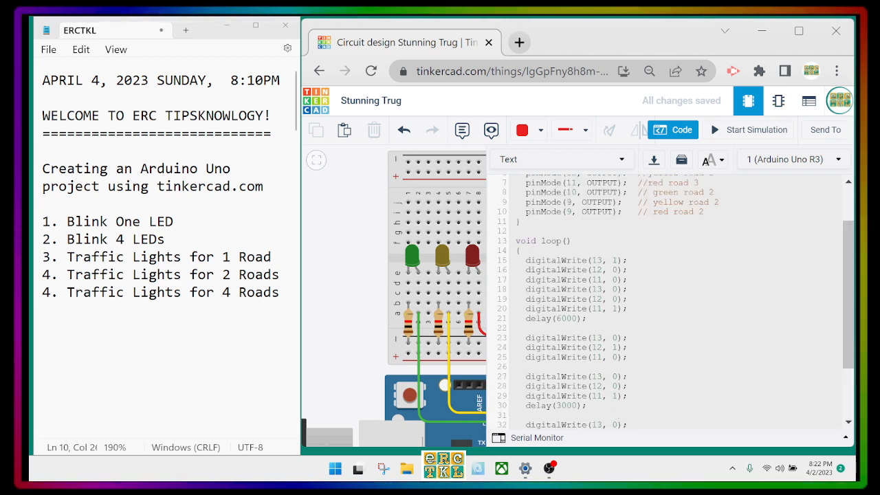
{"action": "key", "text": "BackSpace"}
{"action": "type", "text": "0"}
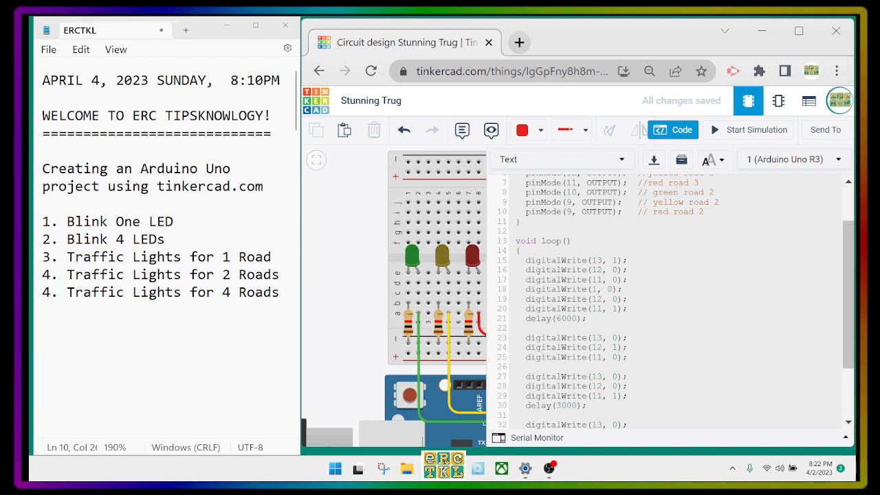
{"action": "left_click", "coordinate": [603, 299]}
{"action": "key", "text": "BackSpace"}
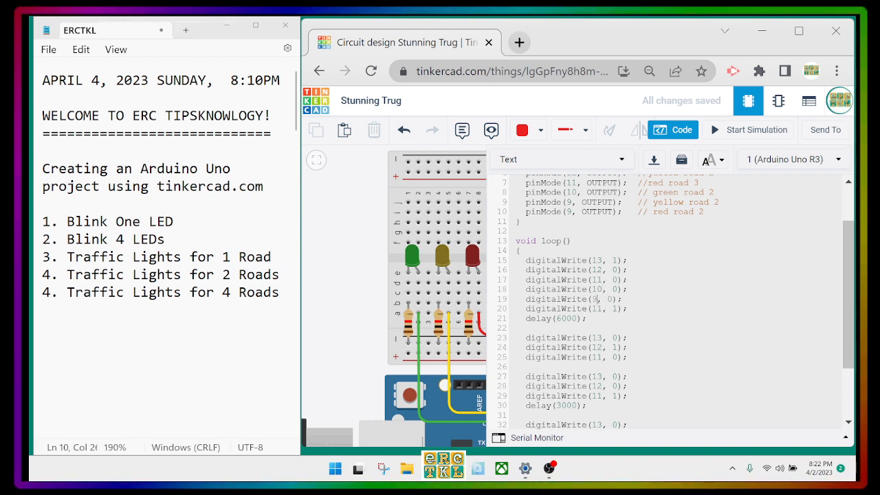
{"action": "key", "text": "BackSpace"}
{"action": "type", "text": "8"}
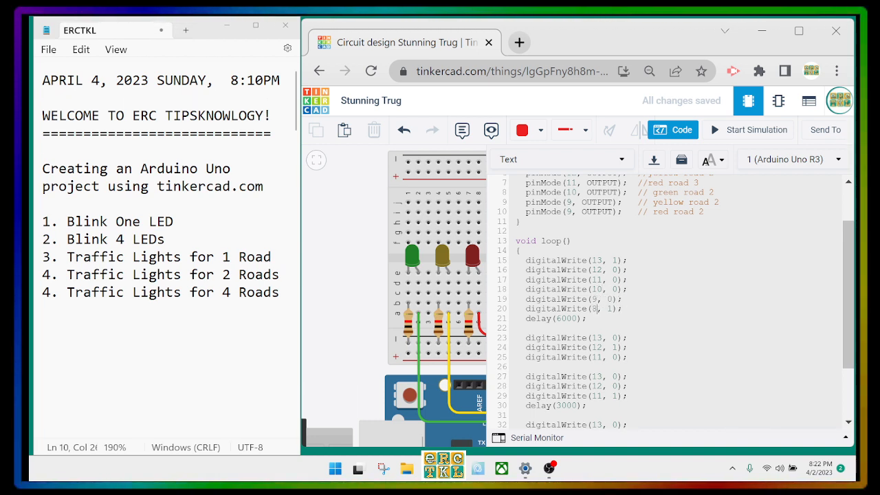
Label the loop's first two digitalWrite groups with "//road 1" and "//road 2" comment lines, and insert a blank line before the first delay(6000).
{"action": "left_click", "coordinate": [526, 289]}
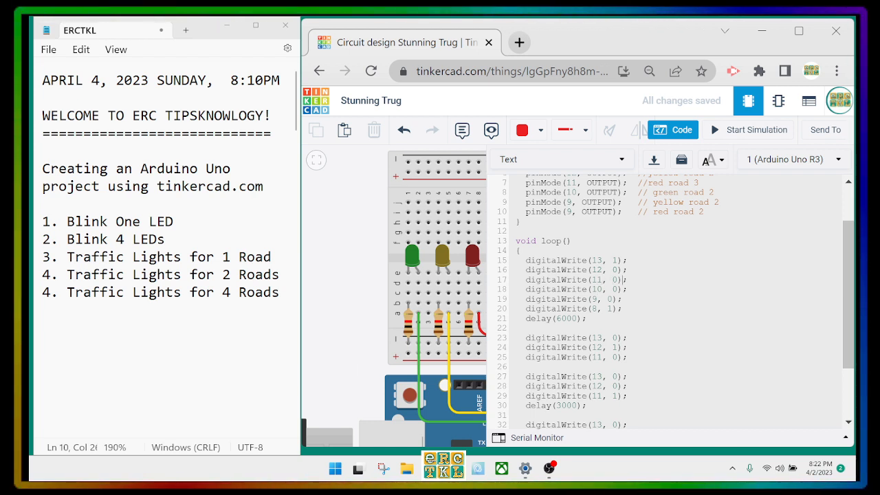
{"action": "key", "text": "Return"}
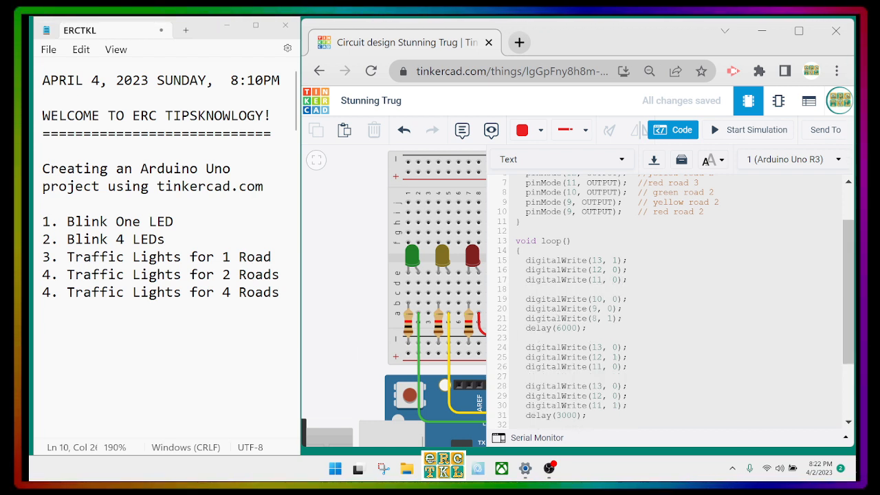
{"action": "type", "text": "//road 2"}
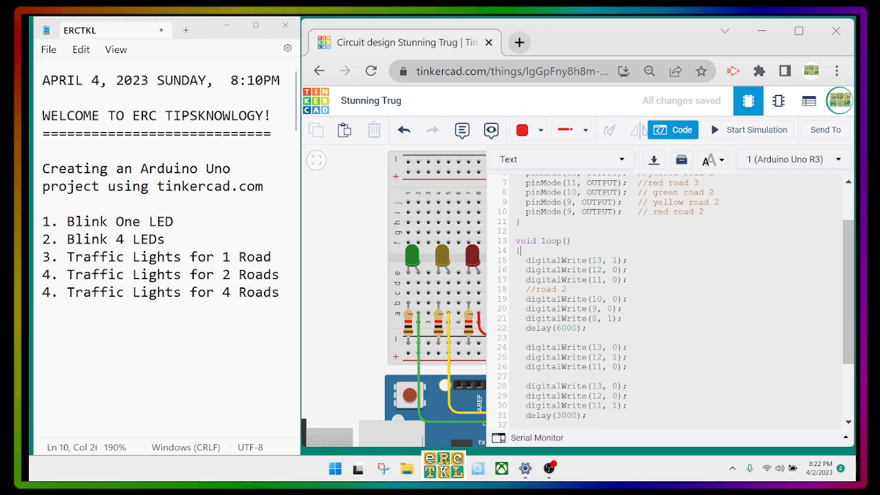
{"action": "key", "text": "Return"}
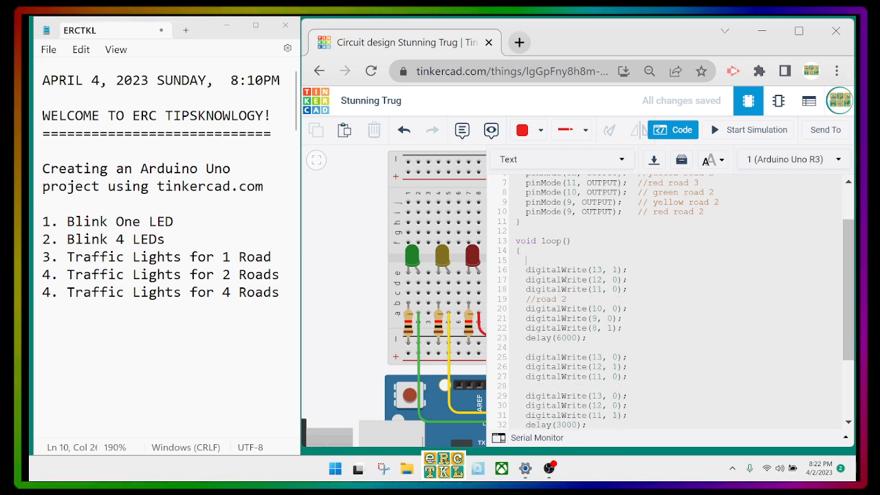
{"action": "type", "text": "//road 1"}
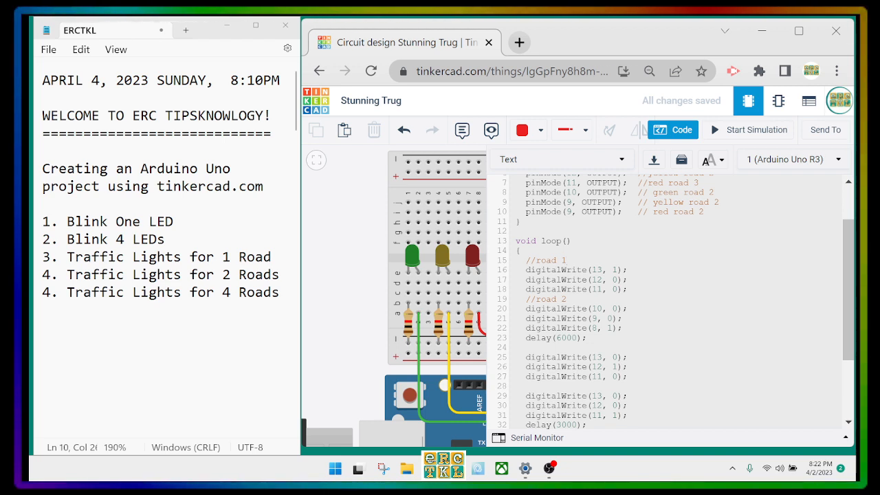
{"action": "left_click", "coordinate": [623, 329]}
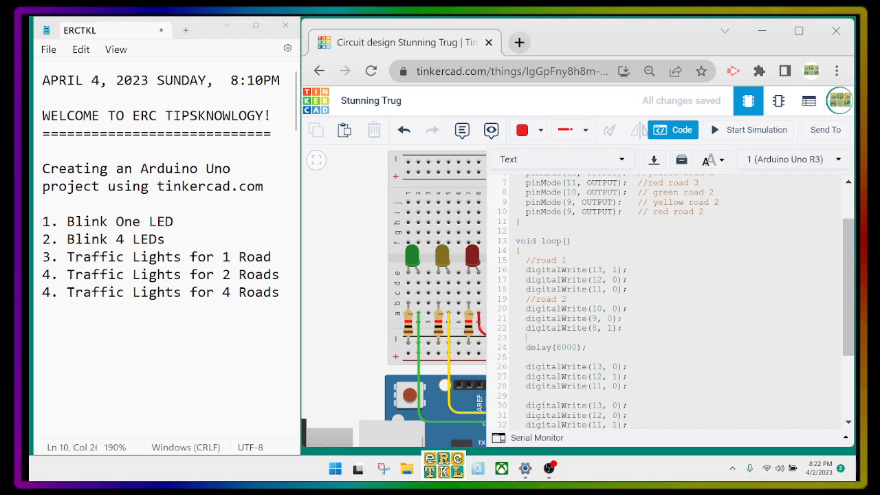
{"action": "key", "text": "BackSpace"}
{"action": "key", "text": "BackSpace"}
Renumber the three digitalWrite lines directly before delay(3000) to pins 10, 9 and 8.
{"action": "scroll", "coordinate": [667, 303], "scroll_direction": "down", "scroll_amount": 3}
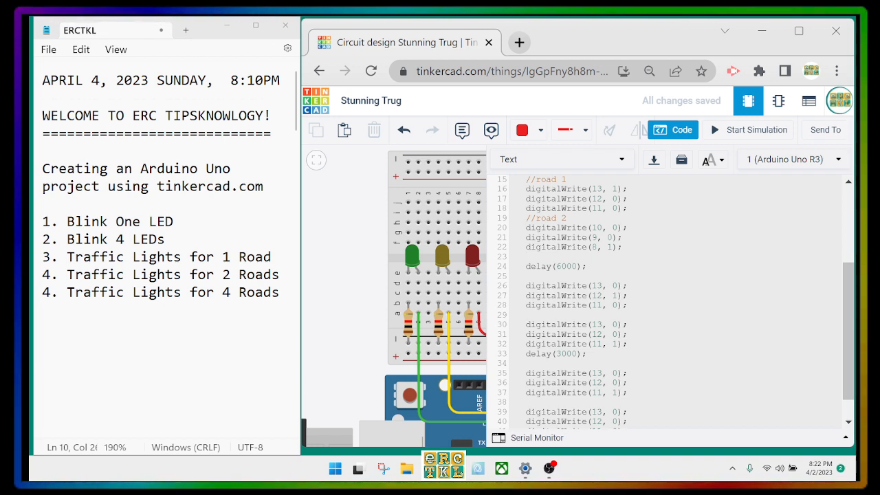
{"action": "left_click_drag", "start_coordinate": [602, 325], "coordinate": [598, 325]}
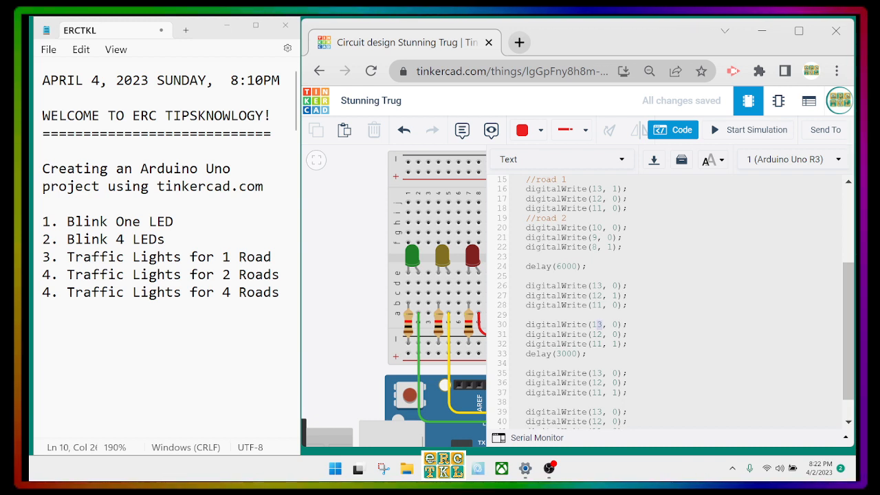
{"action": "key", "text": "Down"}
{"action": "key", "text": "BackSpace"}
{"action": "key", "text": "BackSpace"}
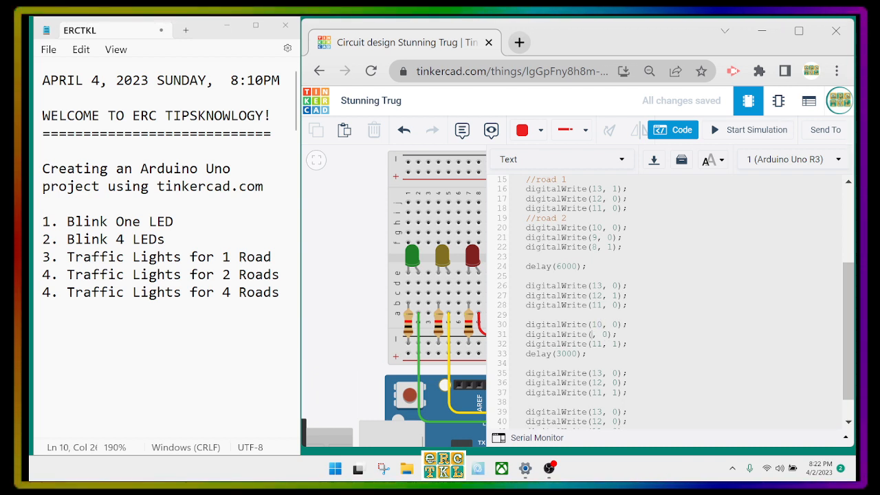
{"action": "type", "text": "9"}
{"action": "key", "text": "Down"}
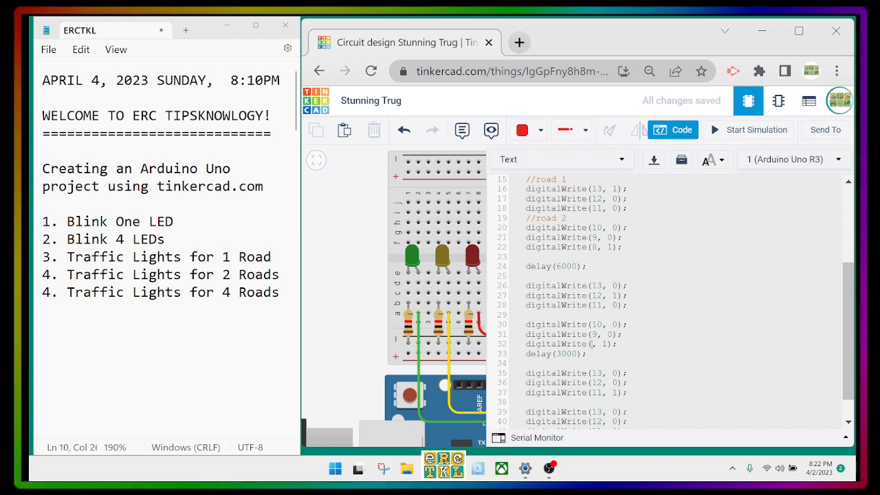
Renumber the three digitalWrite lines before the final delay(6000) to pins 10, 9 and 8.
{"action": "scroll", "coordinate": [603, 325], "scroll_direction": "down", "scroll_amount": 1}
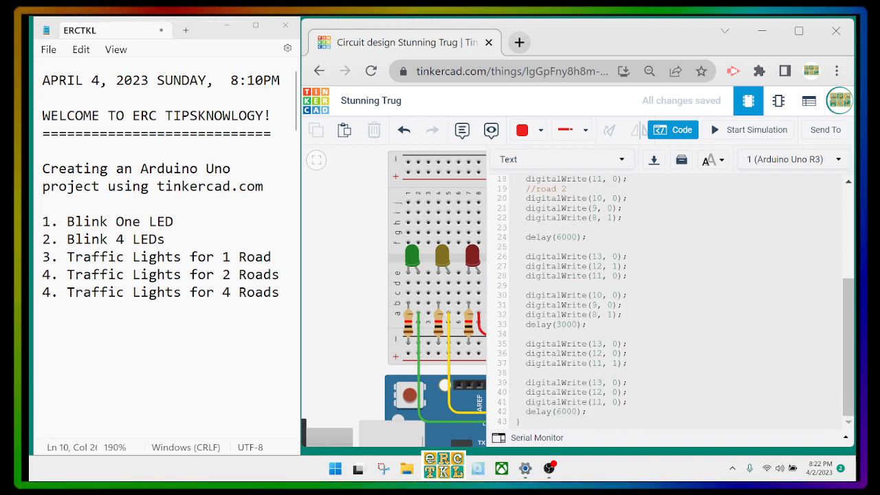
{"action": "left_click", "coordinate": [603, 383]}
{"action": "key", "text": "BackSpace"}
{"action": "type", "text": "0"}
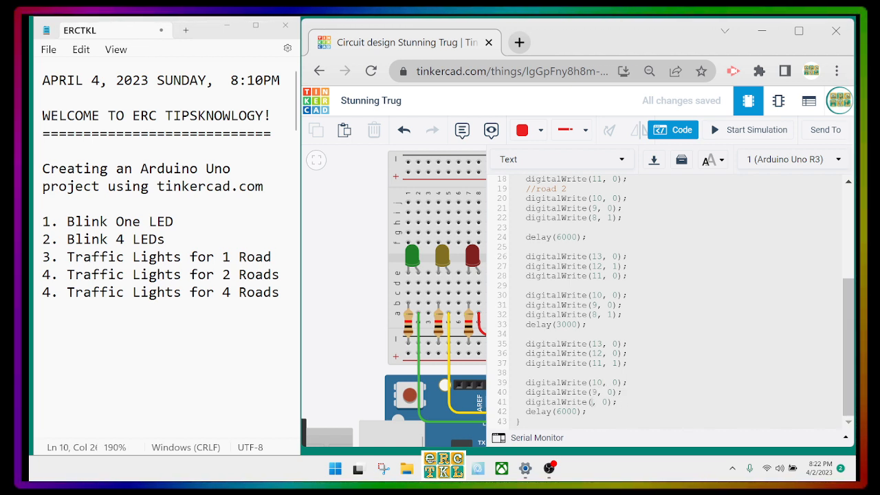
In the loop's first phase, comment the digitalWrite(13, 1) line as "//Green Road 1" and the digitalWrite(8, 1) line as "//Red Road 1".
{"action": "scroll", "coordinate": [667, 303], "scroll_direction": "up", "scroll_amount": 3}
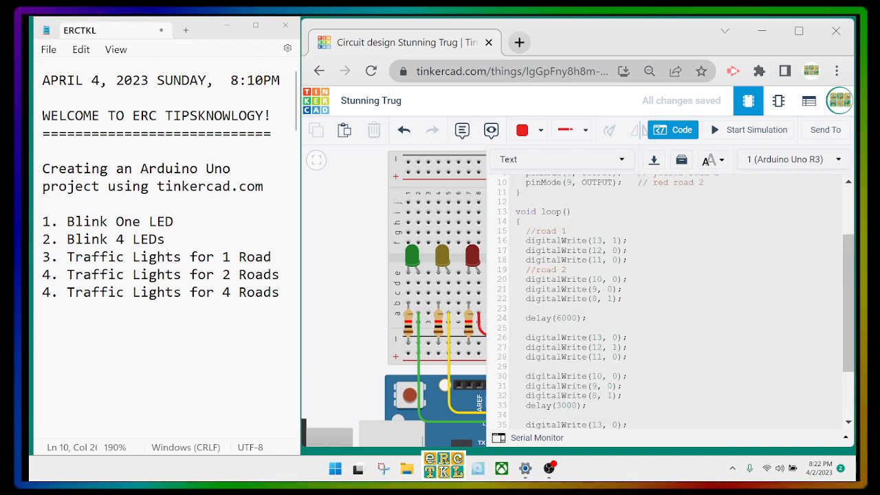
{"action": "left_click_drag", "start_coordinate": [526, 231], "coordinate": [628, 260]}
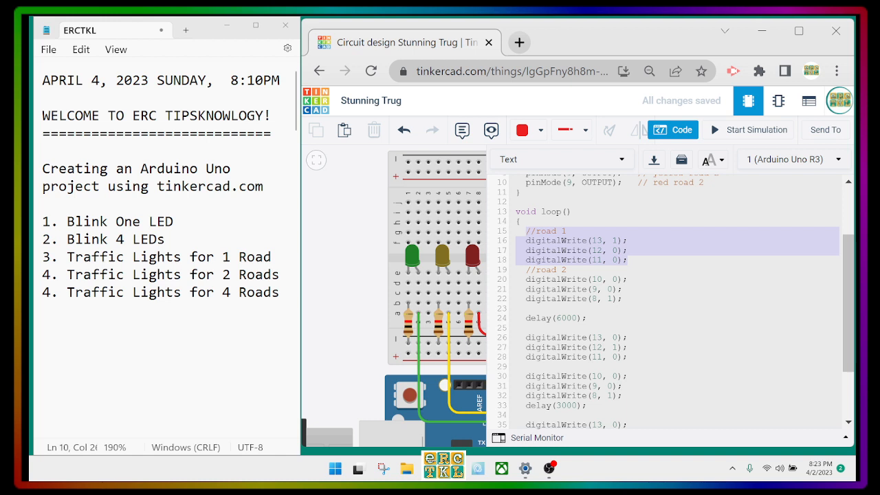
{"action": "left_click", "coordinate": [640, 241]}
{"action": "type", "text": "//G"}
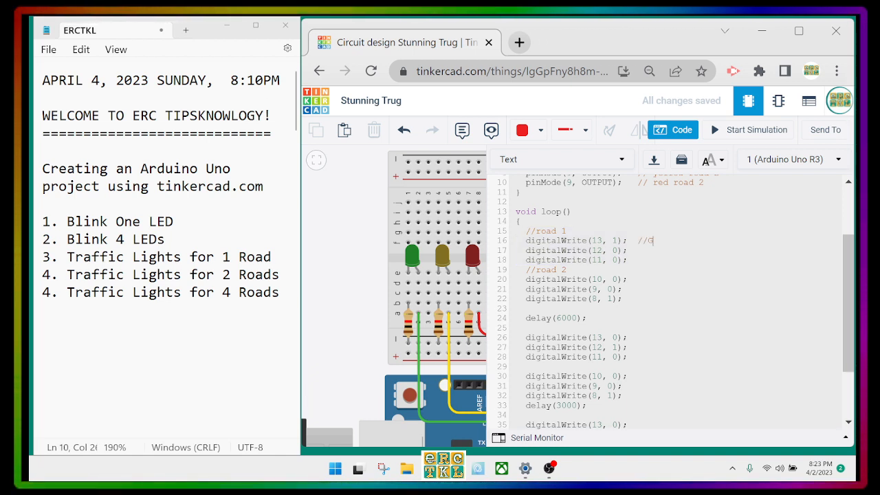
{"action": "type", "text": "reen Road 1"}
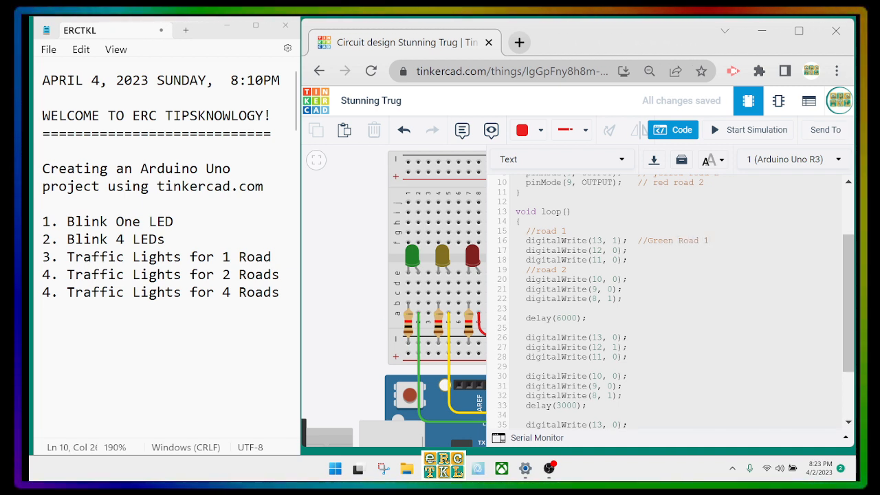
{"action": "left_click", "coordinate": [624, 299]}
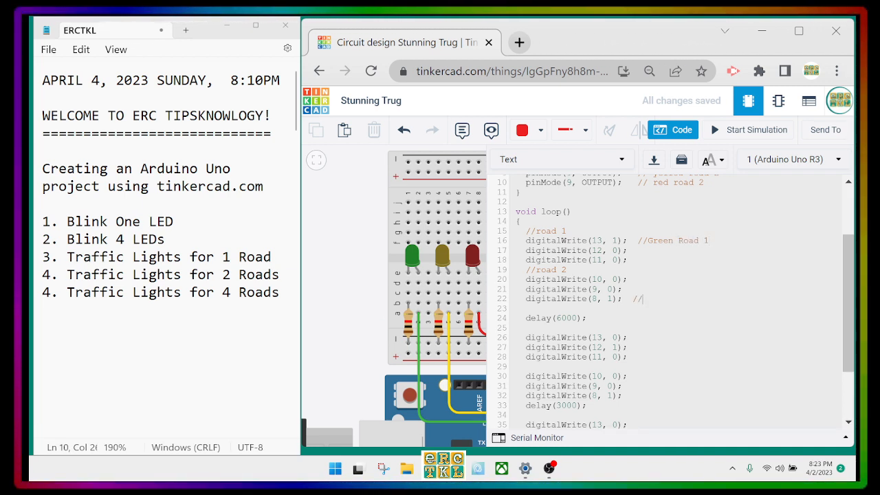
{"action": "type", "text": "//Red Road 1"}
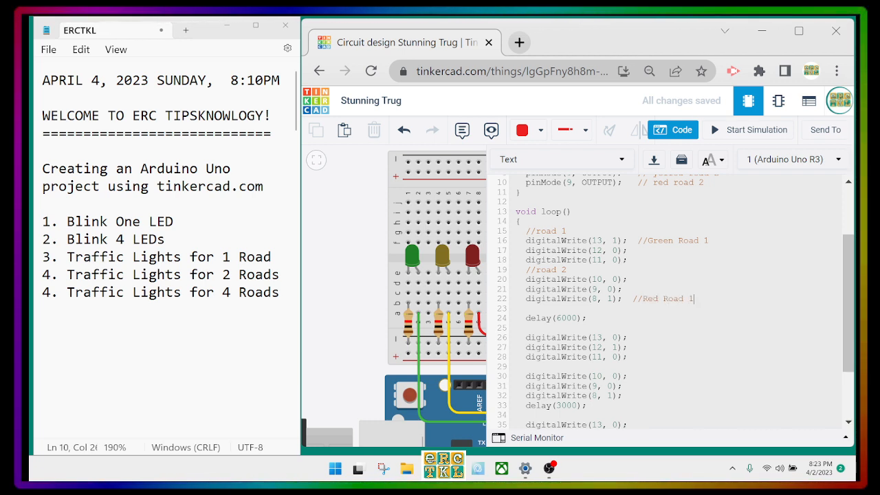
Comment the digitalWrite(12, 1) line in the loop's second phase as "//Yellow Road 1".
{"action": "scroll", "coordinate": [628, 300], "scroll_direction": "down", "scroll_amount": 2}
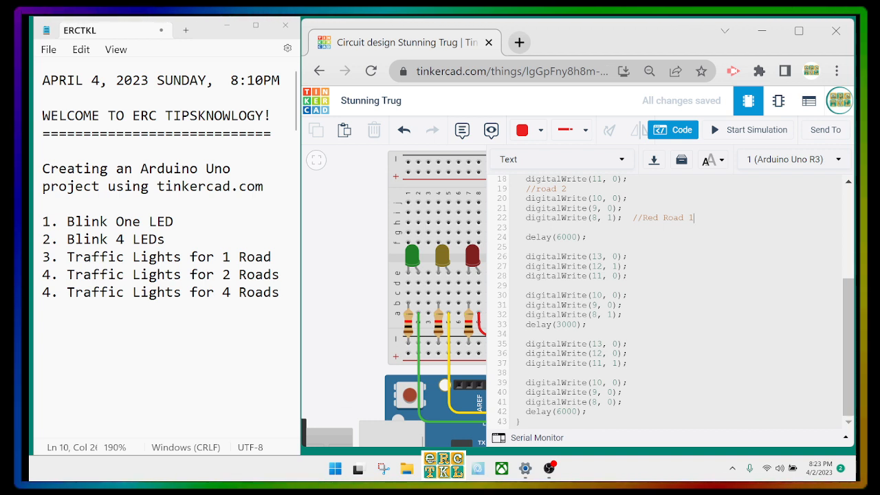
{"action": "left_click", "coordinate": [628, 267]}
{"action": "type", "text": "//Yelo"}
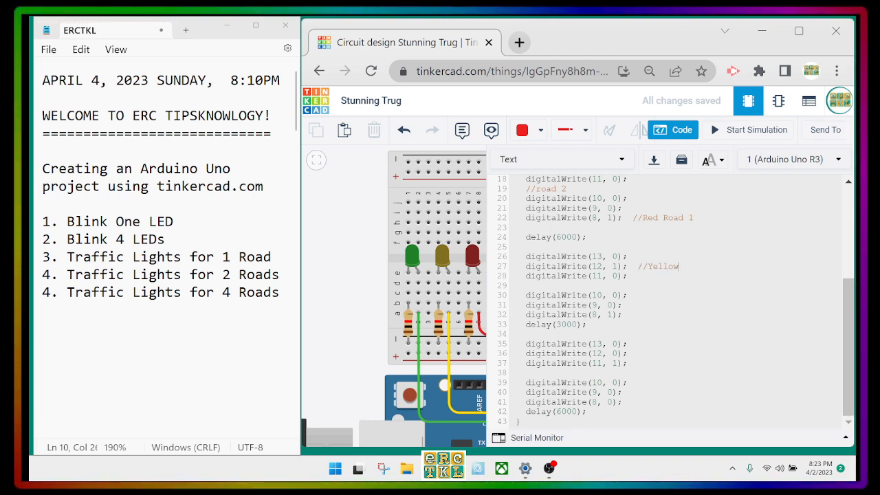
{"action": "type", "text": "w Road 1"}
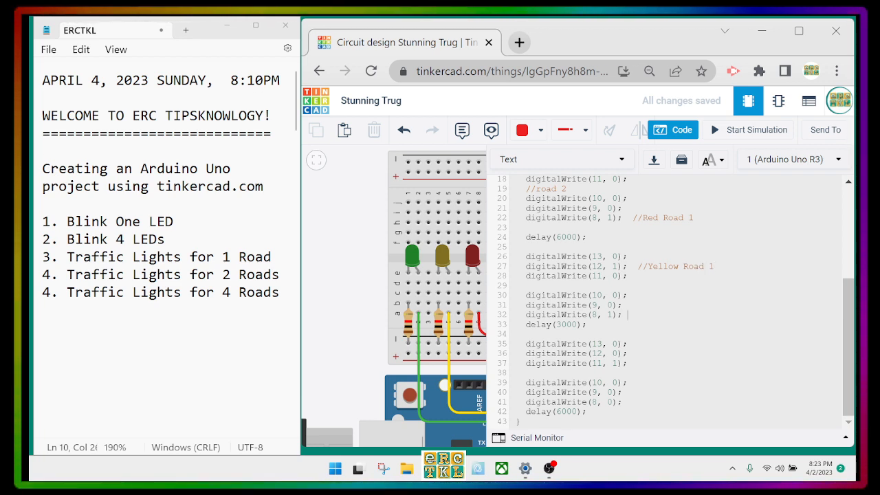
Comment the digitalWrite(8, 1) line before delay(3000) as "//Red Road 2", and correct the first phase's pin 8 comment to "//Red Road 2".
{"action": "type", "text": "   //Re"}
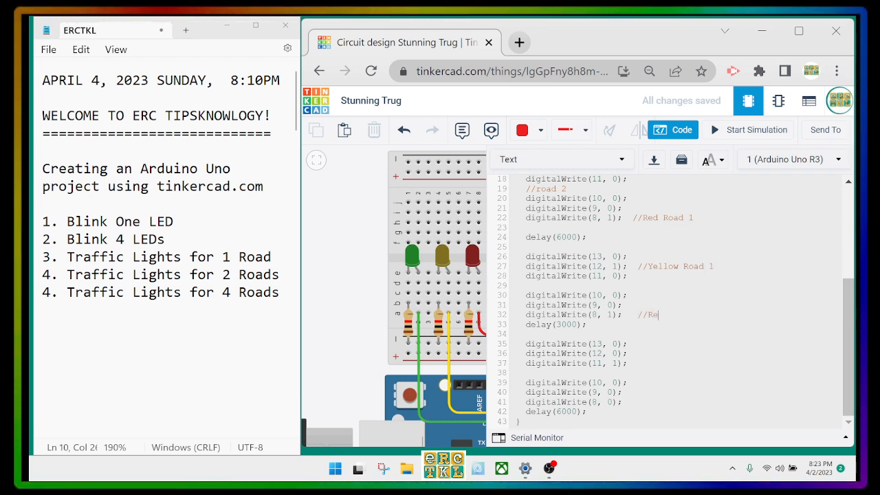
{"action": "type", "text": "d Road 1"}
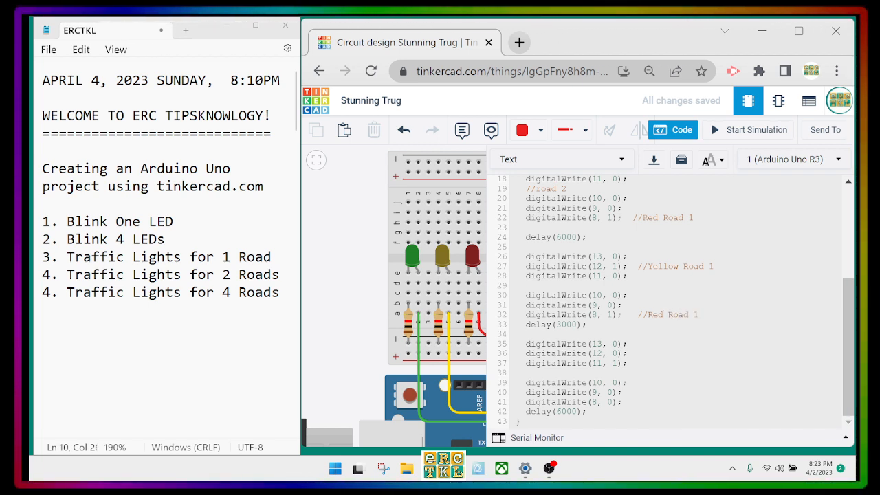
{"action": "key", "text": "BackSpace"}
{"action": "type", "text": "2"}
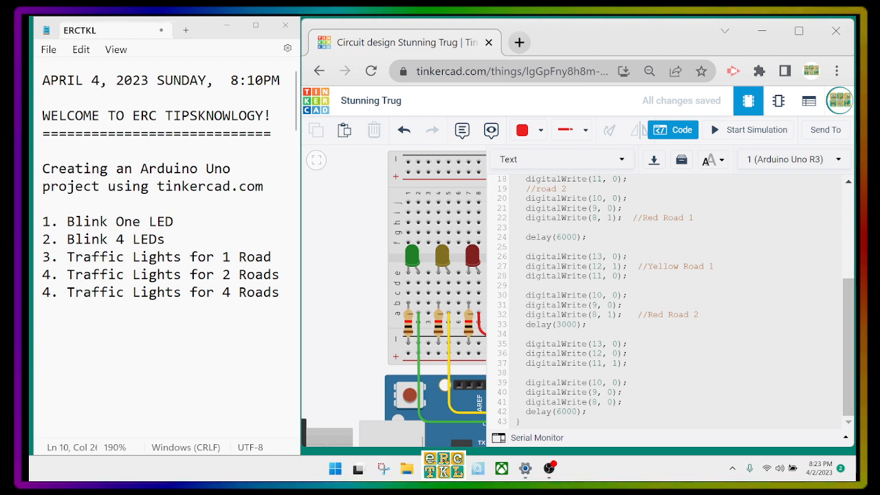
{"action": "scroll", "coordinate": [668, 299], "scroll_direction": "up", "scroll_amount": 3}
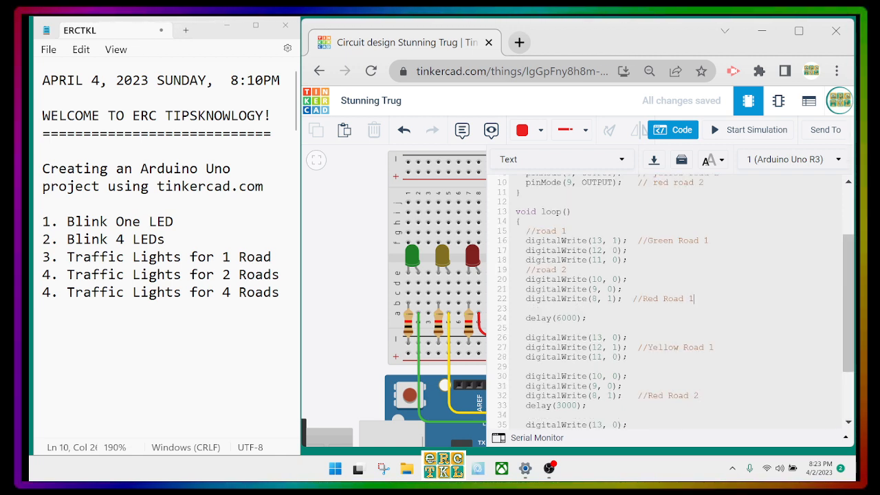
{"action": "scroll", "coordinate": [668, 299], "scroll_direction": "down", "scroll_amount": 3}
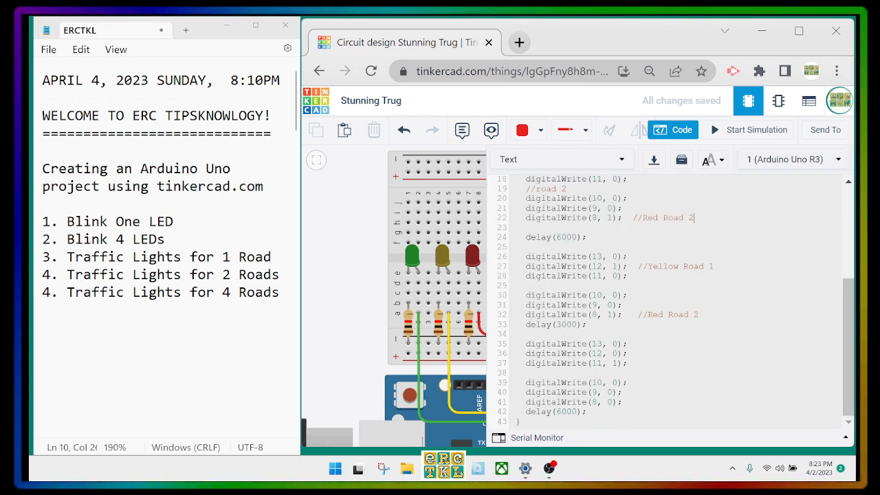
Comment the digitalWrite(11, 1) line in the loop's third phase as "//Red Road 1".
{"action": "left_click", "coordinate": [628, 363]}
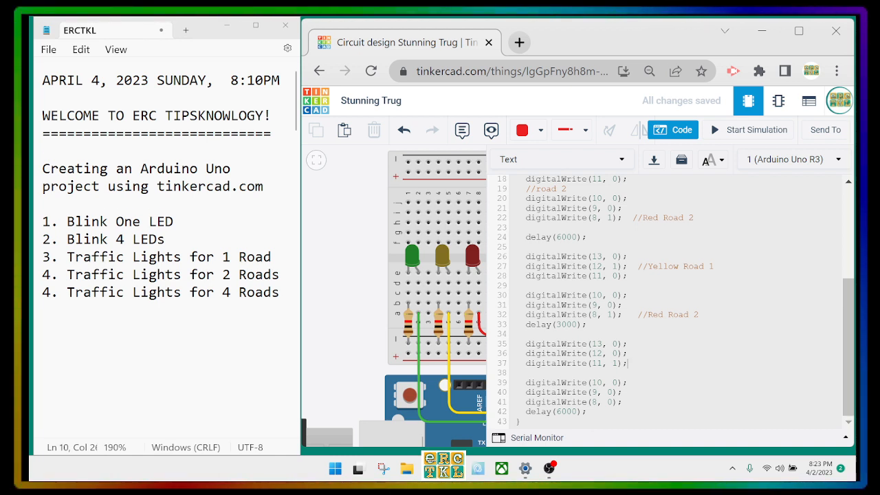
{"action": "type", "text": "//Red"}
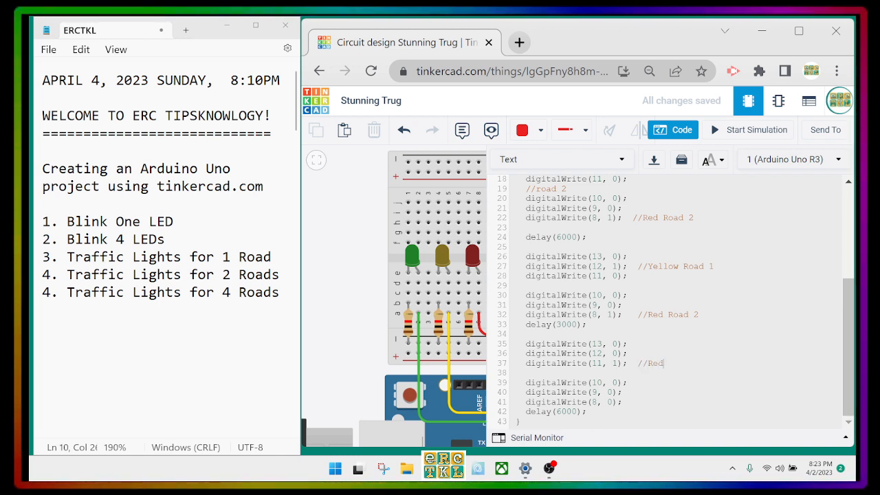
{"action": "type", "text": " Road"}
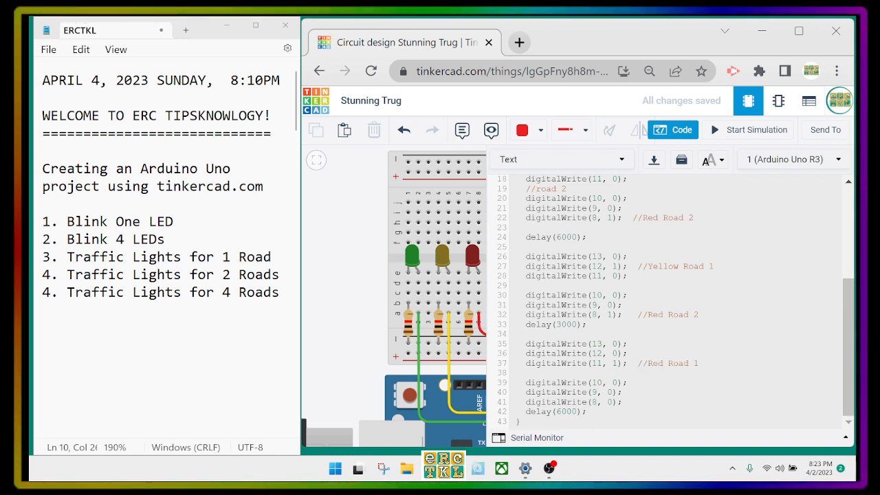
{"action": "type", "text": " 1"}
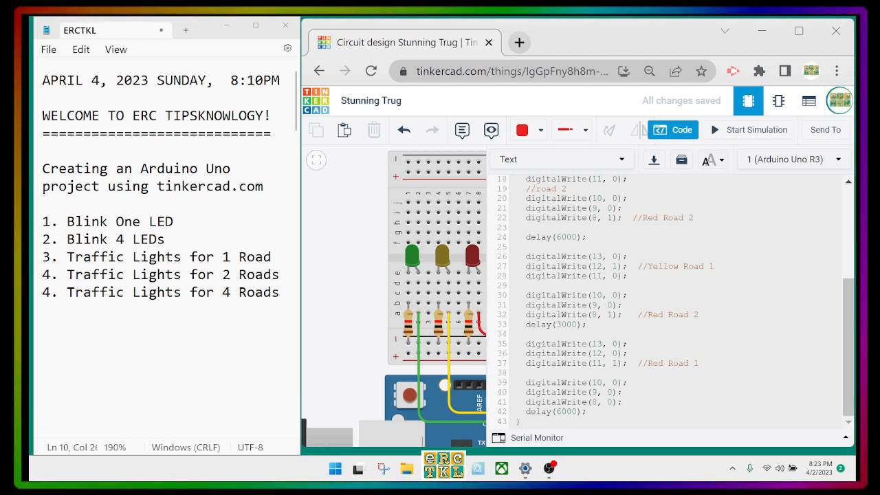
In the third phase, change pin 10's digitalWrite value to 1, comment it "//Green Road 2", and leave the pin 8 line without a comment.
{"action": "type", "text": "   //"}
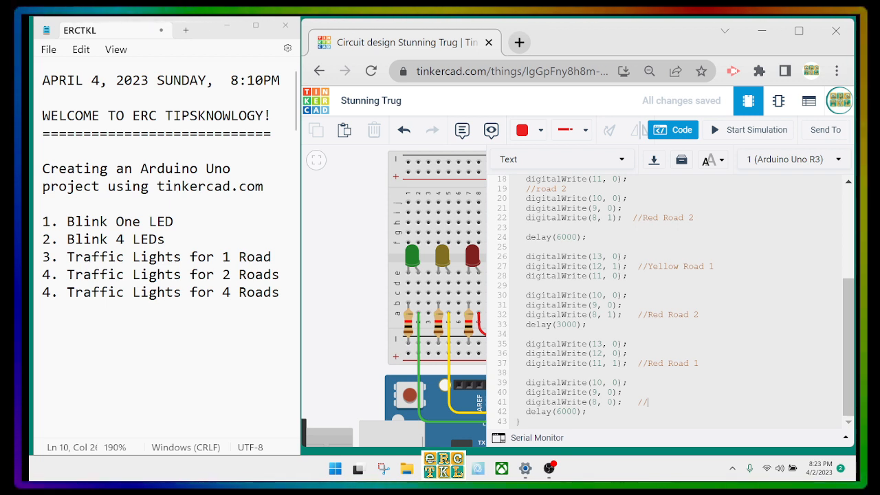
{"action": "left_click", "coordinate": [617, 383]}
{"action": "key", "text": "BackSpace"}
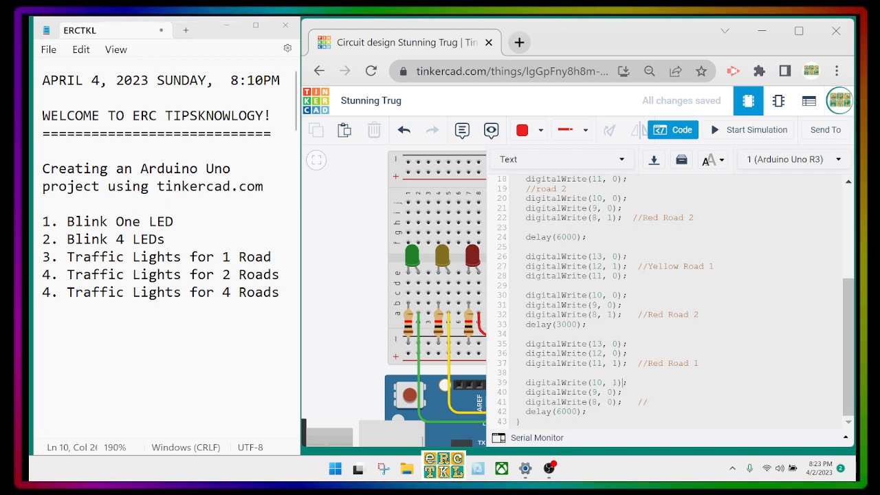
{"action": "type", "text": "//Green Road 2"}
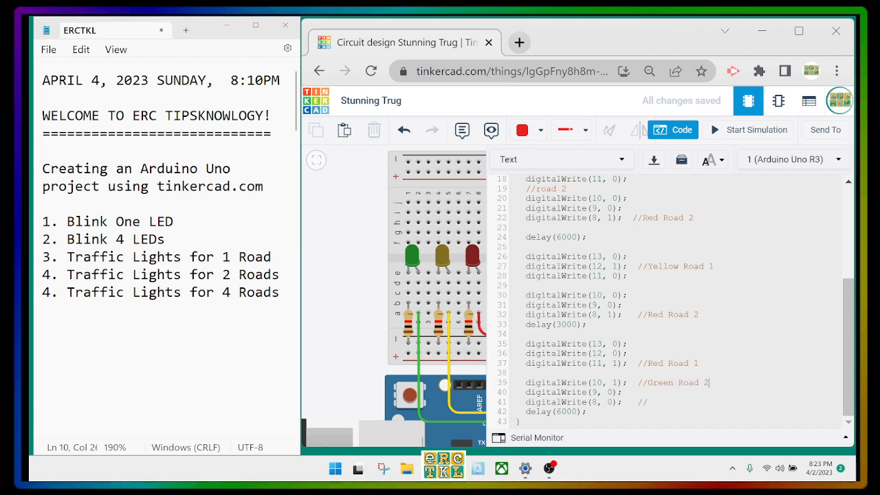
{"action": "key", "text": "BackSpace"}
{"action": "key", "text": "BackSpace"}
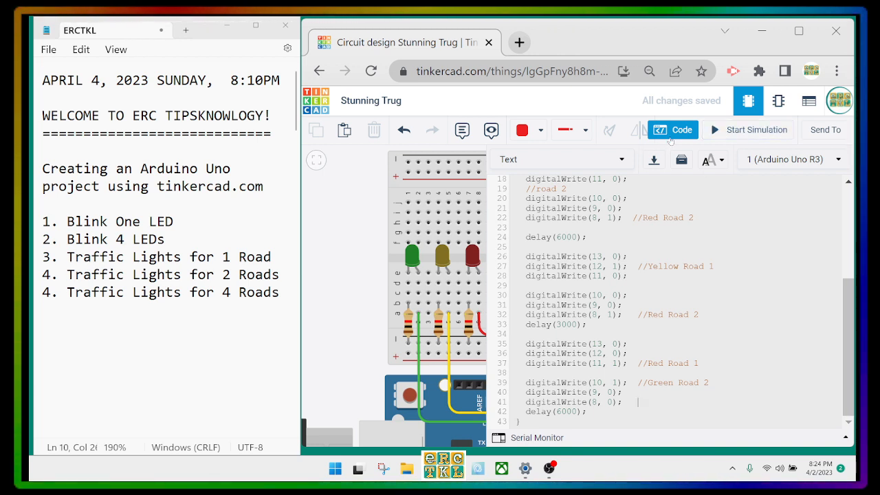
Close the code editor and run the simulation to check both roads' LEDs, then stop it.
{"action": "left_click", "coordinate": [366, 212]}
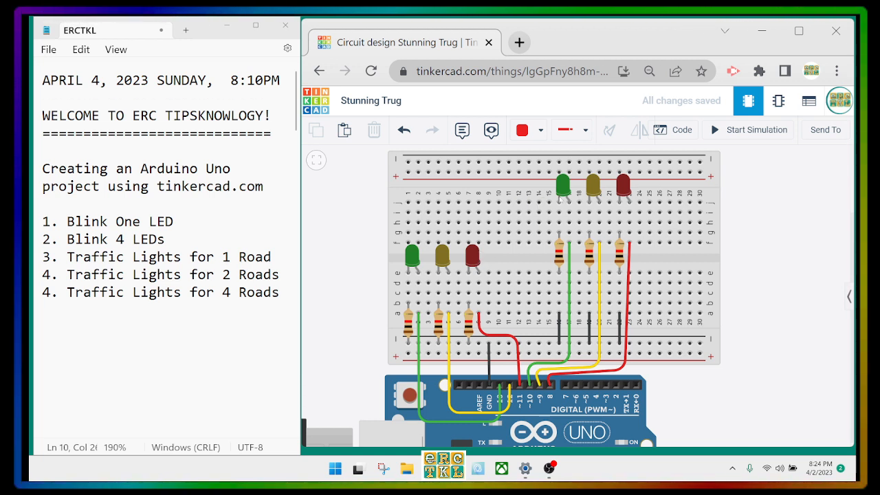
{"action": "left_click", "coordinate": [755, 130]}
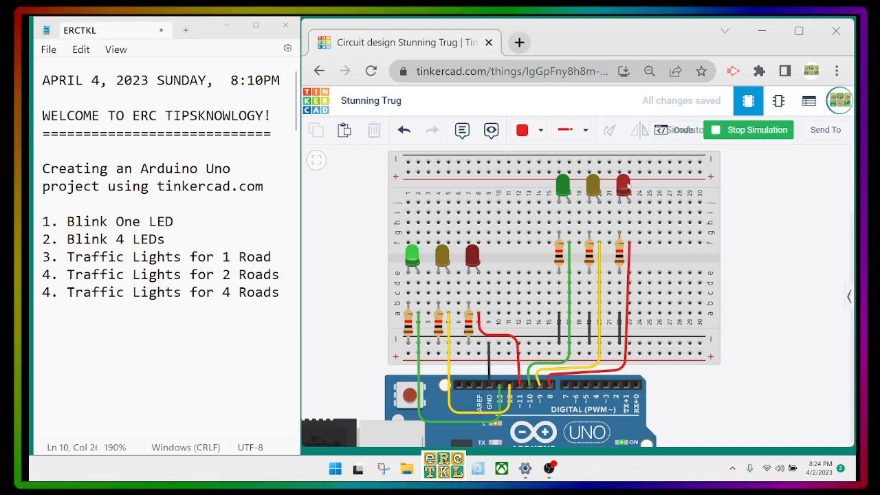
{"action": "left_click", "coordinate": [748, 137]}
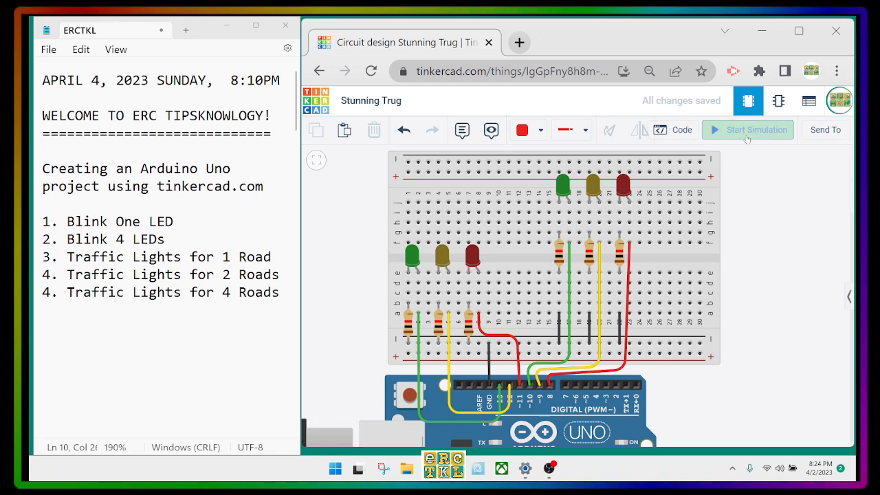
In setup, change the pinMode line commented "red road 2" to pin 8 and run the simulation again to test the lights.
{"action": "left_click", "coordinate": [679, 135]}
{"action": "scroll", "coordinate": [665, 302], "scroll_direction": "up", "scroll_amount": 3}
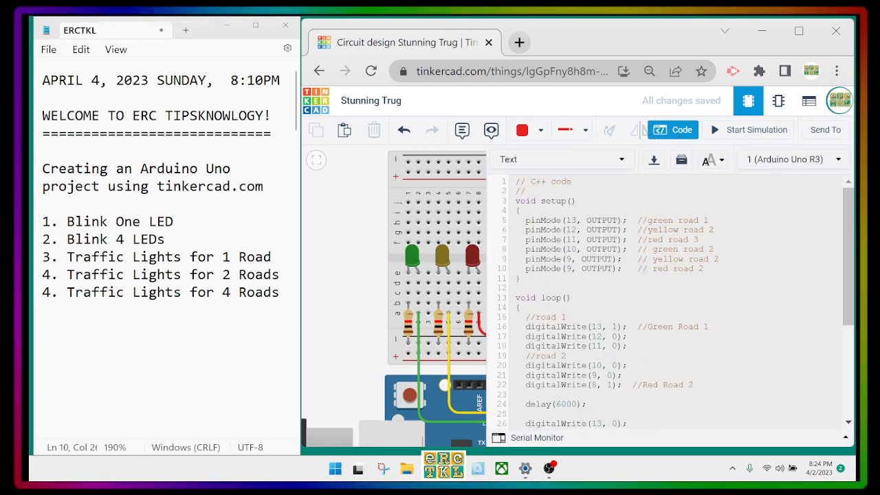
{"action": "key", "text": "BackSpace"}
{"action": "type", "text": "8"}
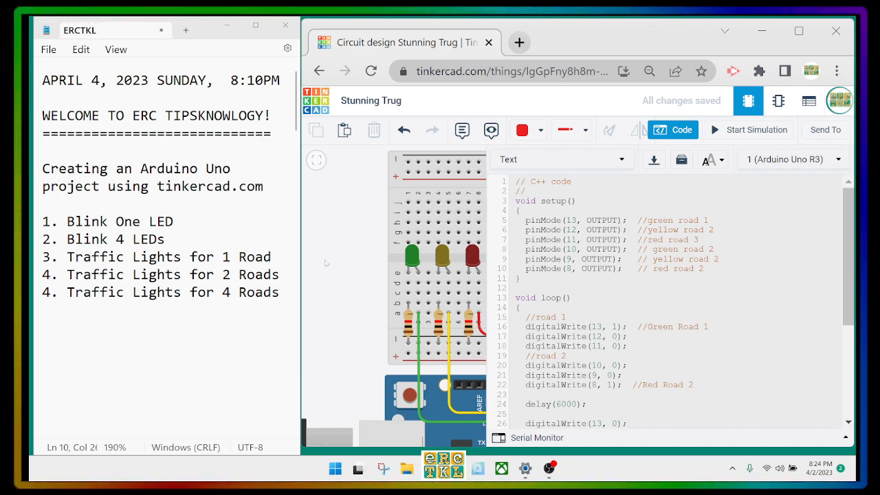
{"action": "left_click", "coordinate": [685, 130]}
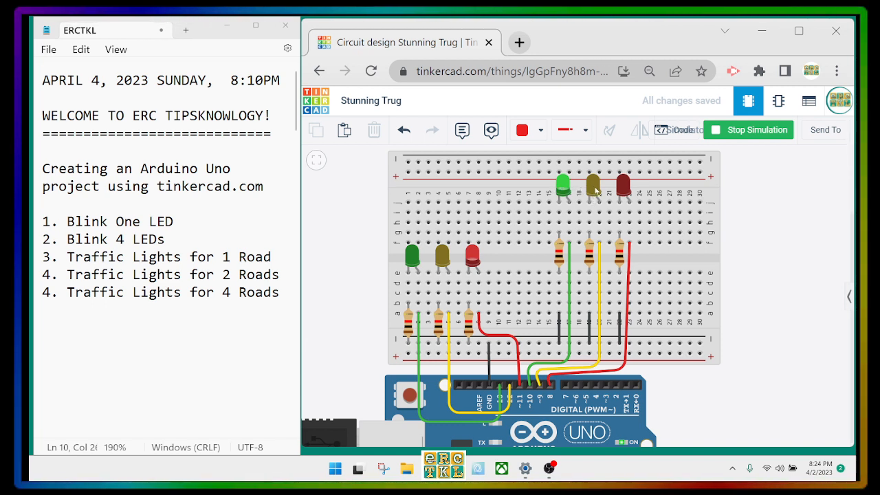
{"action": "left_click", "coordinate": [748, 129]}
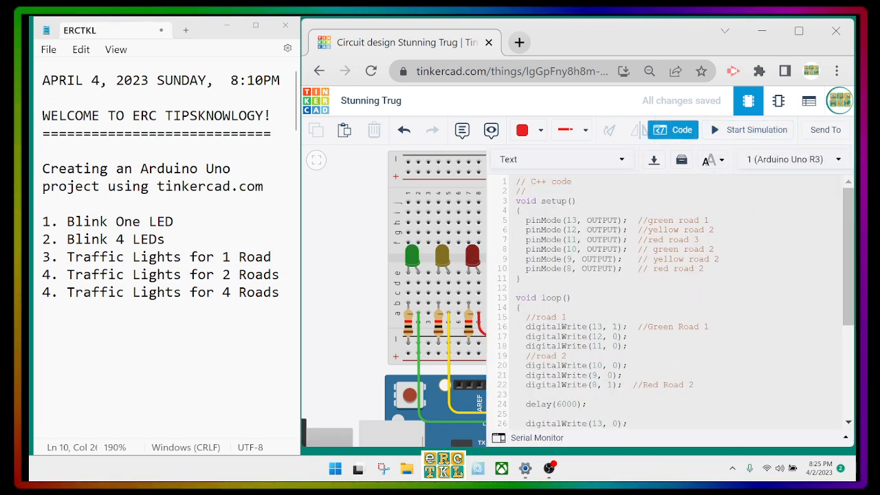
Duplicate the loop's third phase, from digitalWrite(13, 0) through delay(6000), as a fourth phase below it, separated by a blank line.
{"action": "scroll", "coordinate": [677, 302], "scroll_direction": "down", "scroll_amount": 3}
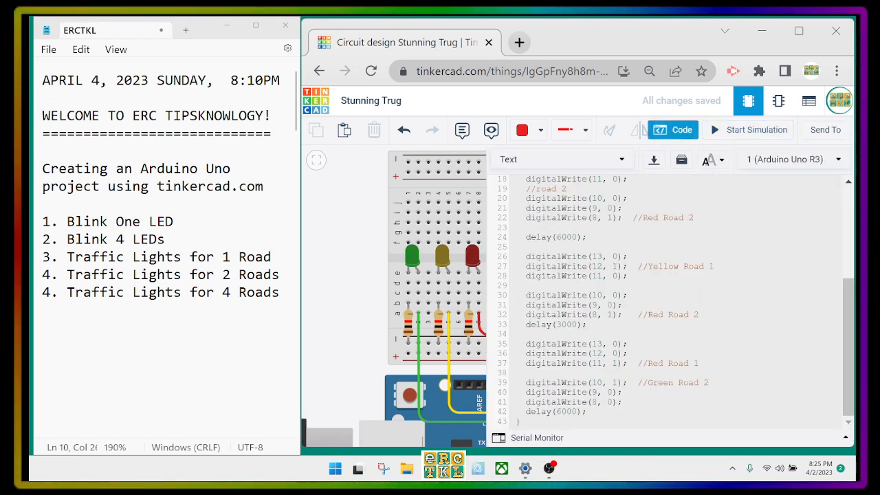
{"action": "left_click_drag", "start_coordinate": [526, 383], "coordinate": [586, 411]}
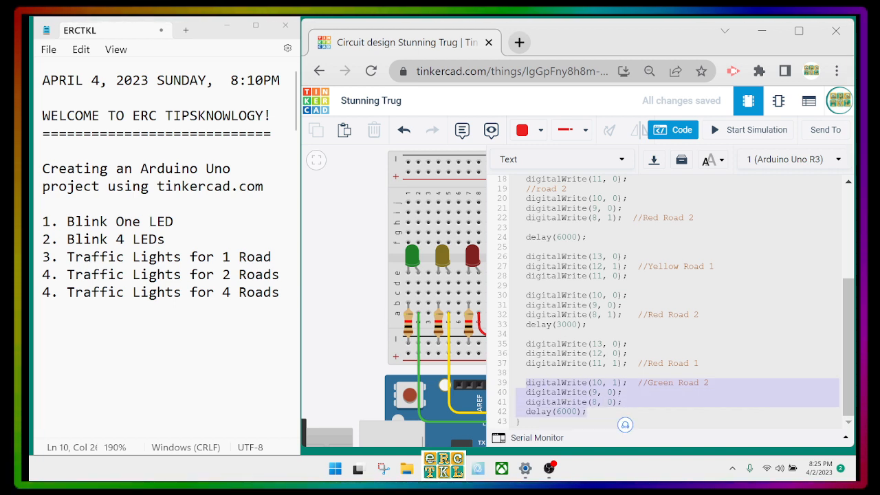
{"action": "left_click_drag", "start_coordinate": [526, 344], "coordinate": [587, 411]}
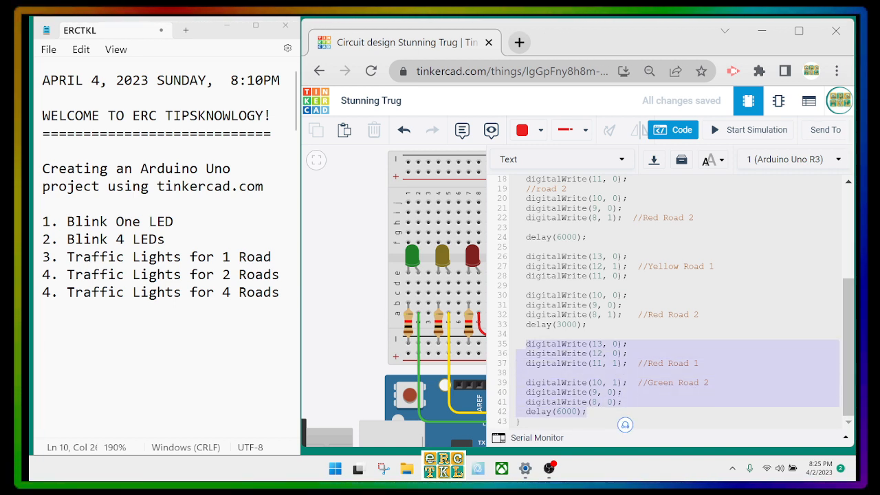
{"action": "left_click", "coordinate": [587, 412]}
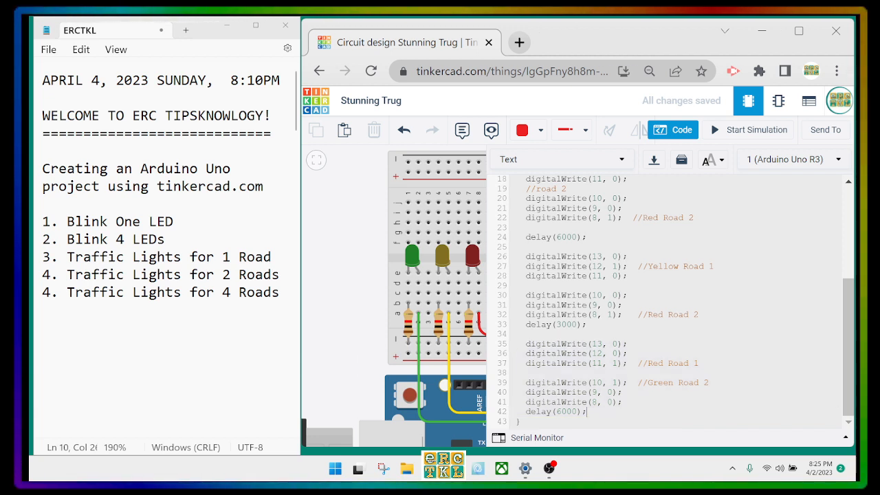
{"action": "key", "text": "Return"}
{"action": "key", "text": "Return"}
{"action": "key", "text": "ctrl+v"}
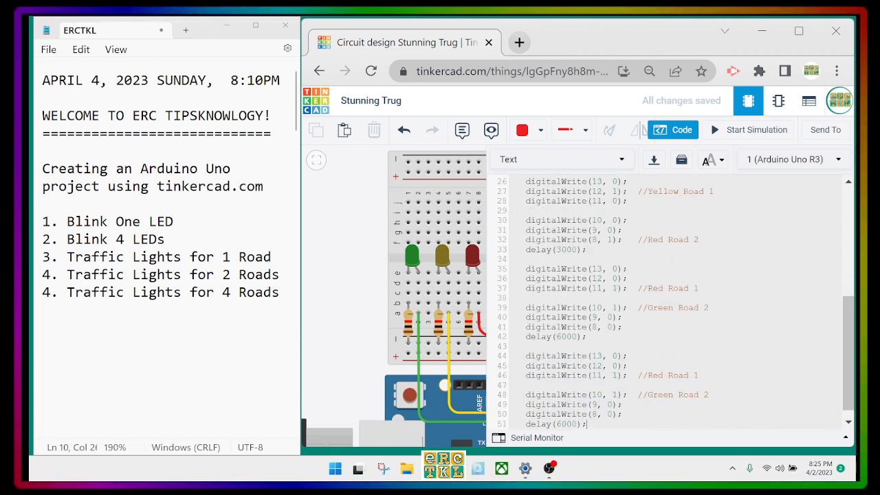
In the fourth phase, remove the pin 10 line's "Green Road 2" comment and comment the pin 9 line as "// yellow Road 2".
{"action": "scroll", "coordinate": [587, 412], "scroll_direction": "down", "scroll_amount": 1}
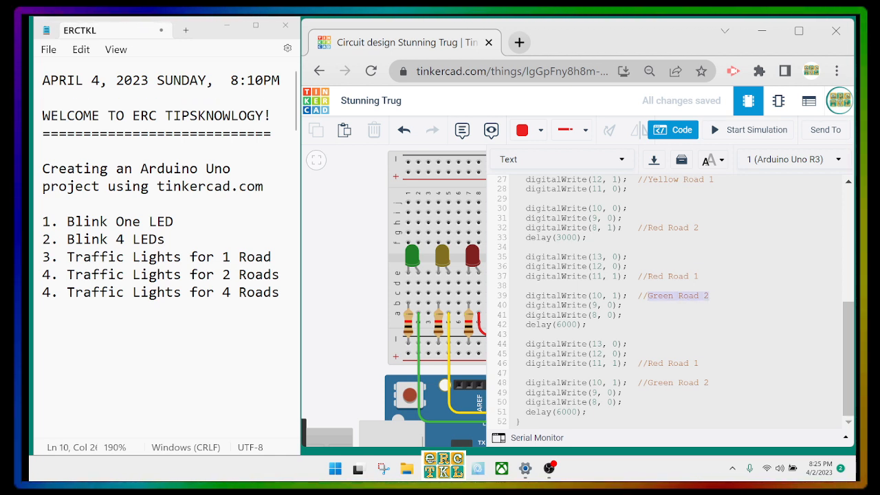
{"action": "left_click_drag", "start_coordinate": [648, 383], "coordinate": [710, 384]}
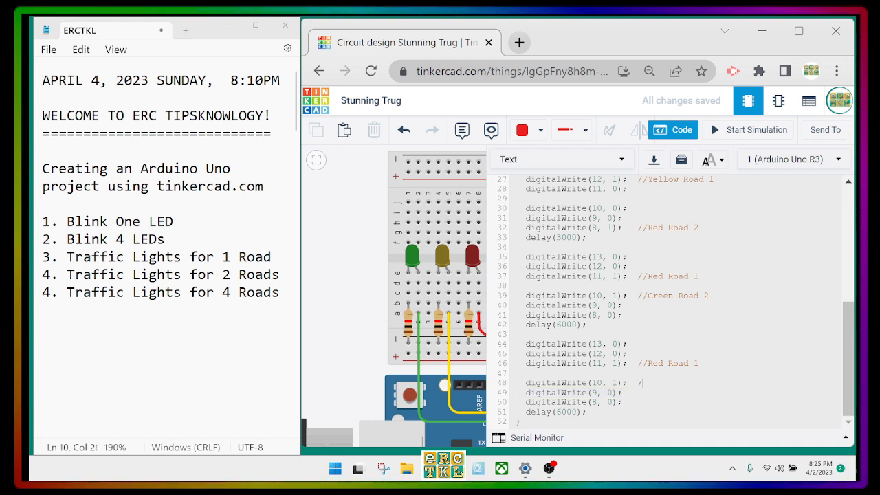
{"action": "type", "text": "// yello"}
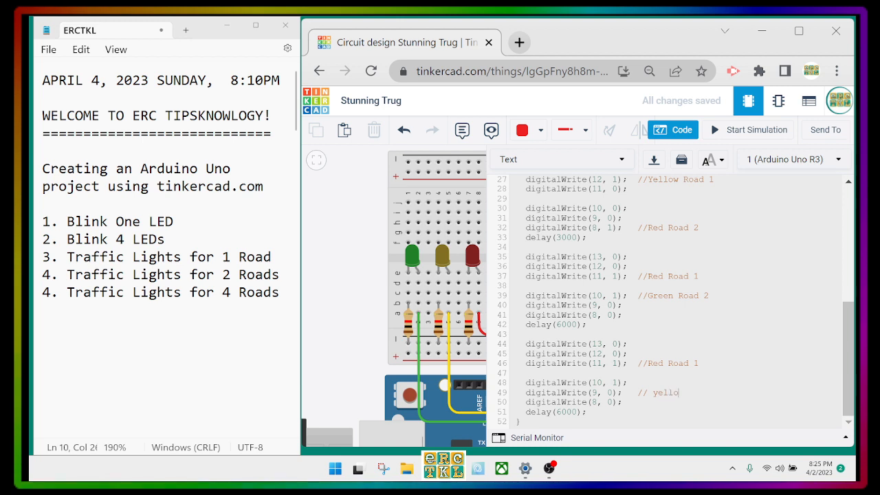
{"action": "type", "text": "w Road 2"}
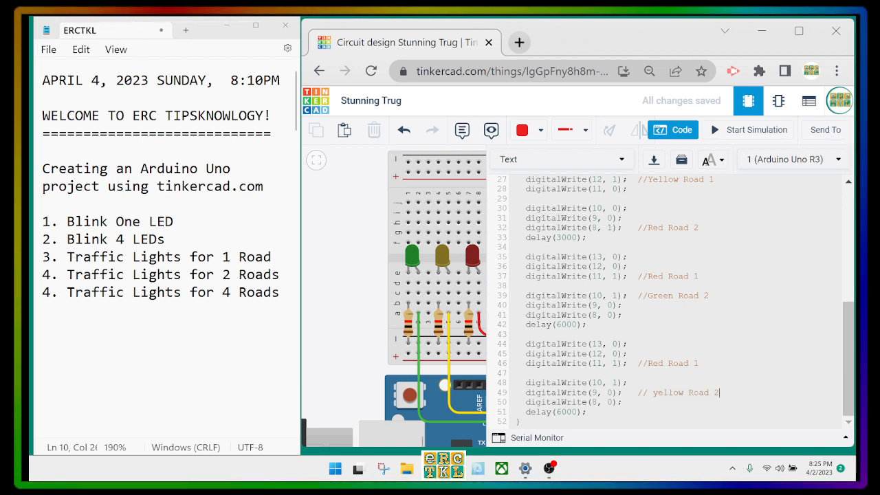
Set the fourth phase's digitalWrite values to 0 for pin 10 and 1 for pin 9.
{"action": "key", "text": "Up"}
{"action": "key", "text": "Up"}
{"action": "key", "text": "Up"}
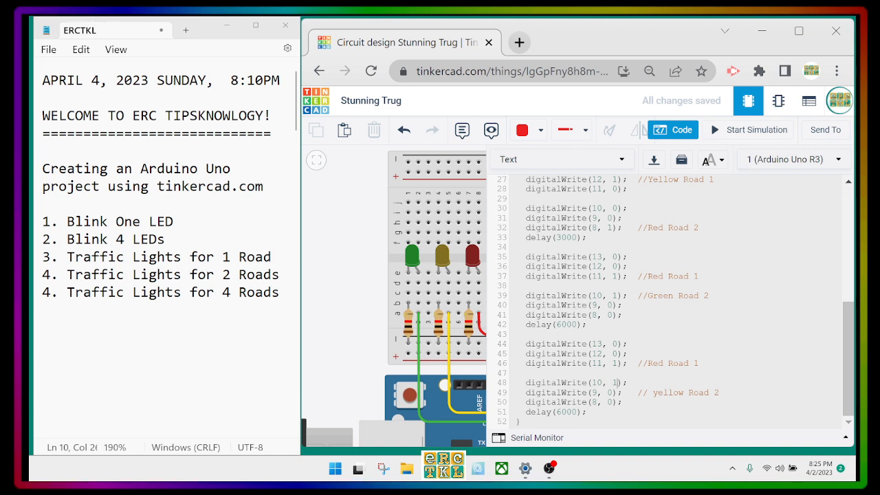
{"action": "key", "text": "Down"}
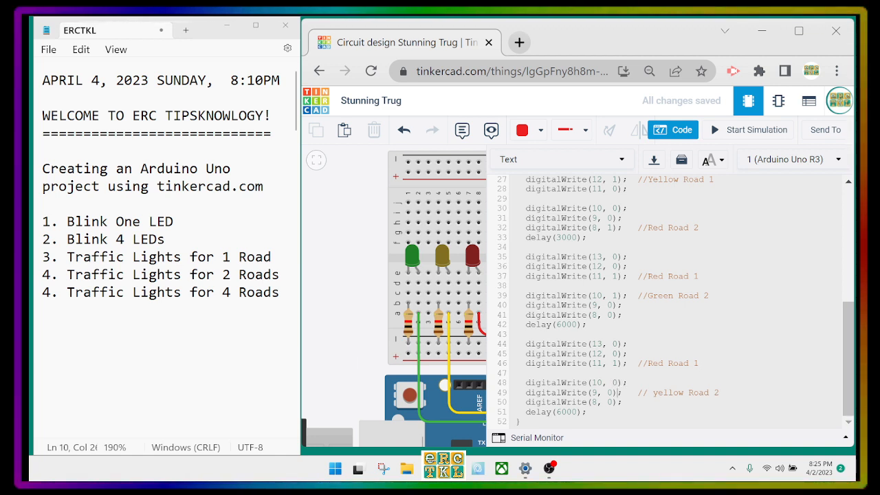
{"action": "key", "text": "Left"}
{"action": "key", "text": "BackSpace"}
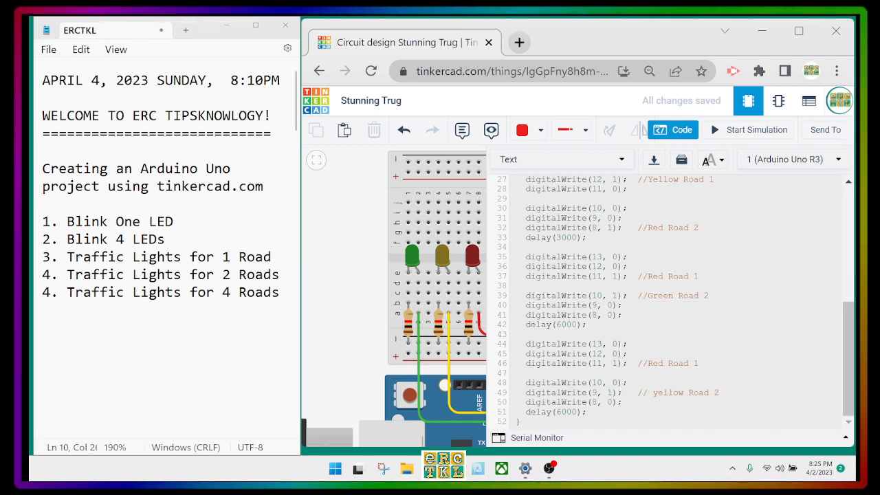
Close the code editor and simulate the full two-road light cycle, stopping it after the fourth phase.
{"action": "left_click", "coordinate": [682, 134]}
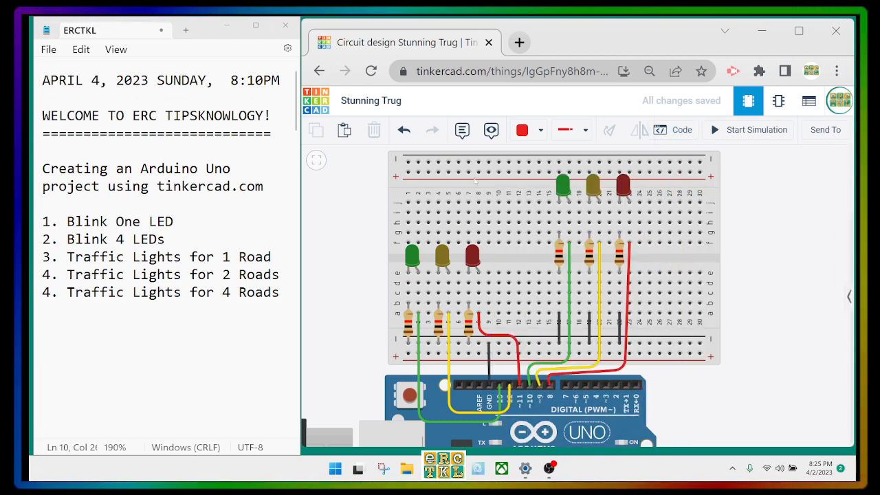
{"action": "left_click", "coordinate": [715, 132]}
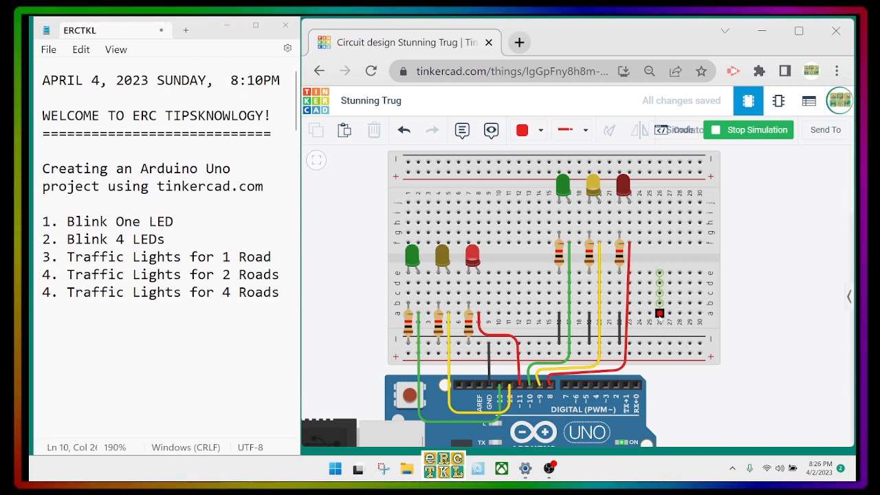
{"action": "left_click", "coordinate": [748, 130]}
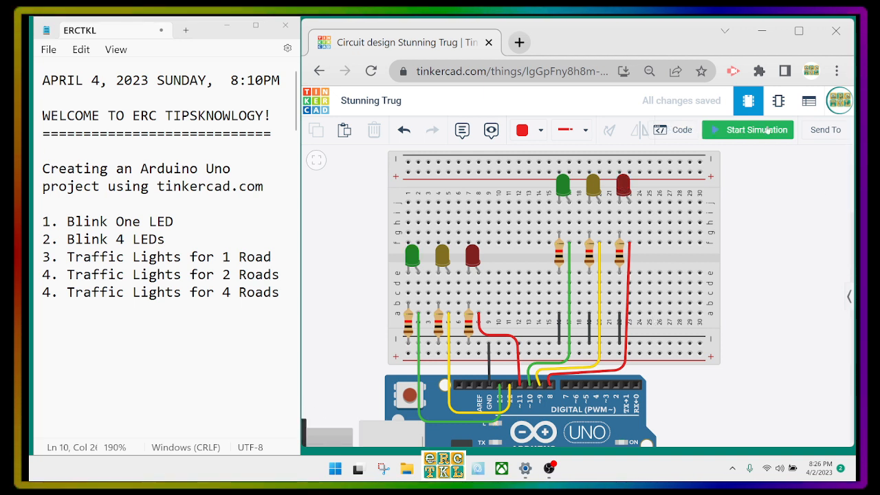
Set the resistors of Road 1's green and yellow LEDs to 100 Ω each.
{"action": "left_click", "coordinate": [408, 328]}
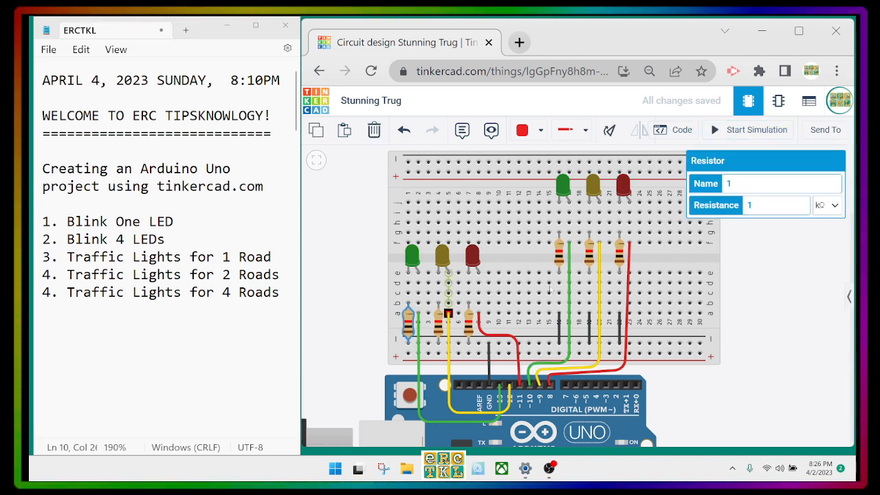
{"action": "type", "text": "00"}
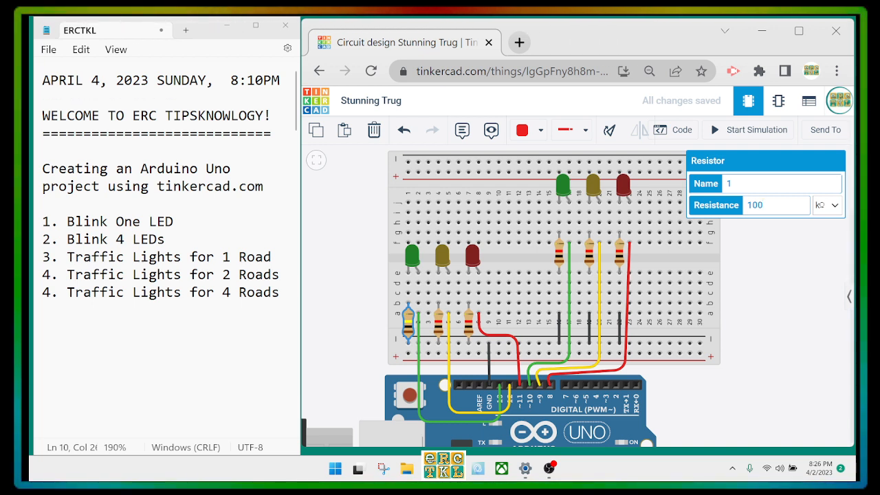
{"action": "left_click", "coordinate": [828, 205]}
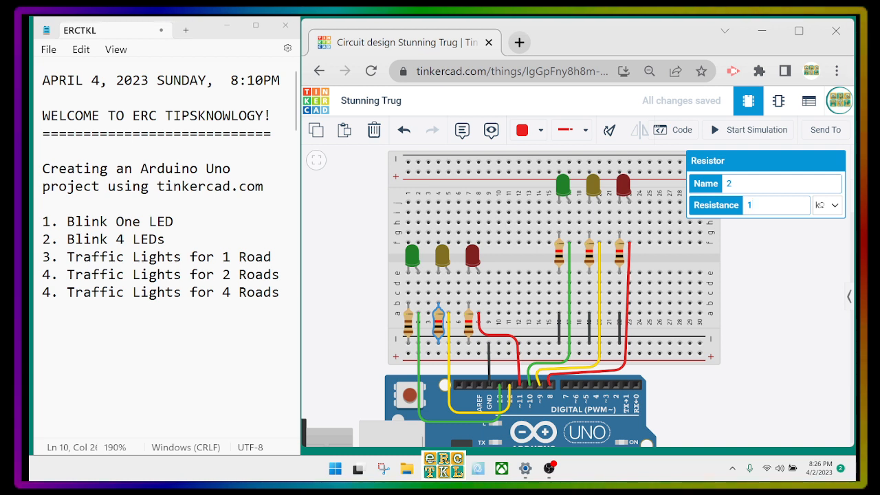
{"action": "type", "text": "00"}
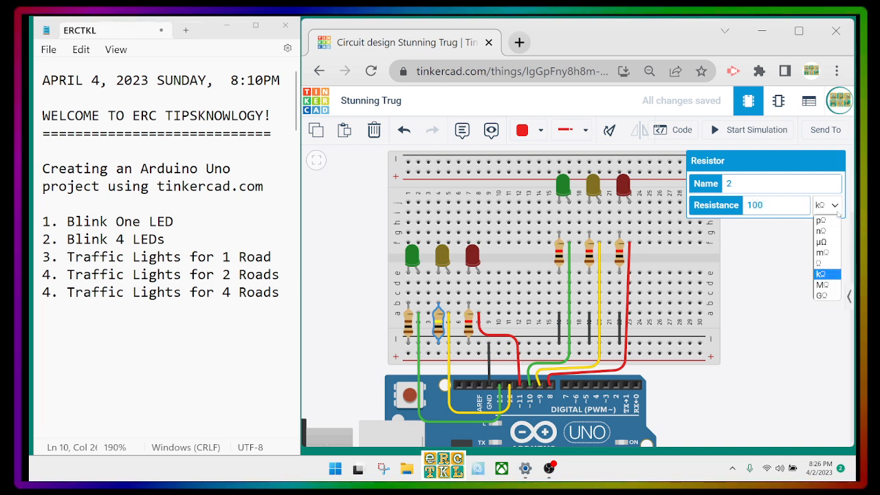
{"action": "left_click", "coordinate": [819, 263]}
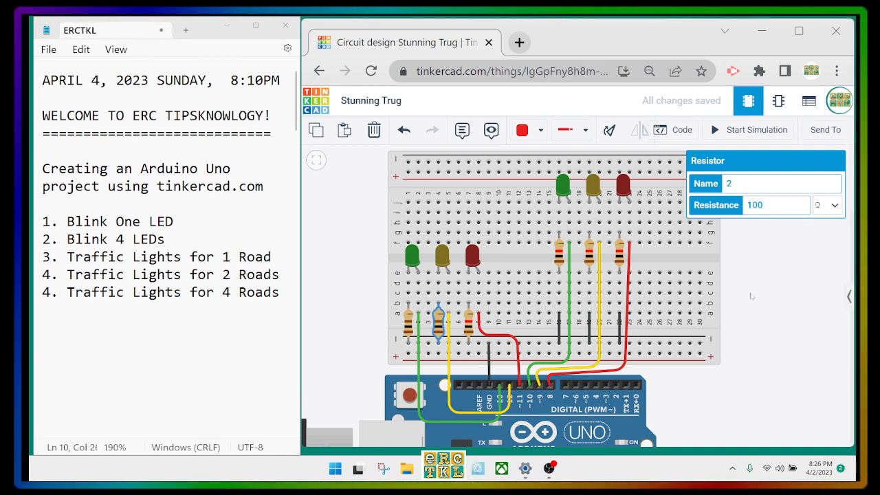
Set the resistor of Road 1's red LED to 100 Ω.
{"action": "left_click", "coordinate": [468, 323]}
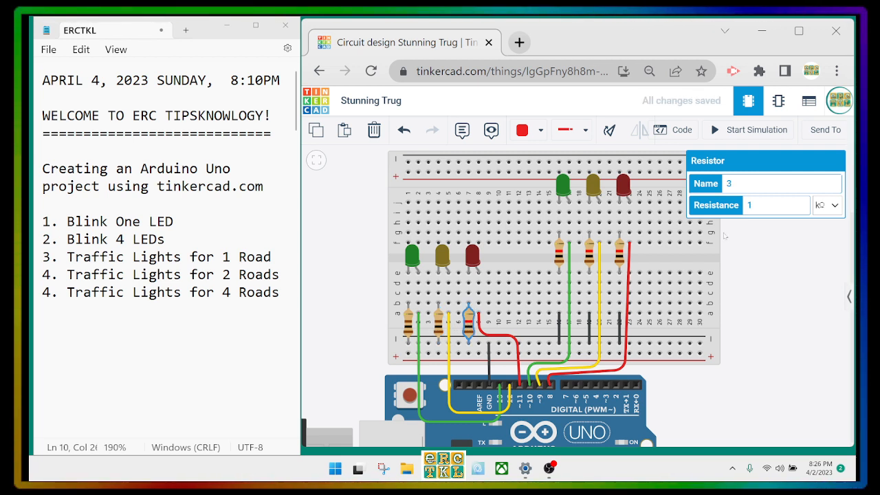
{"action": "left_click", "coordinate": [751, 205]}
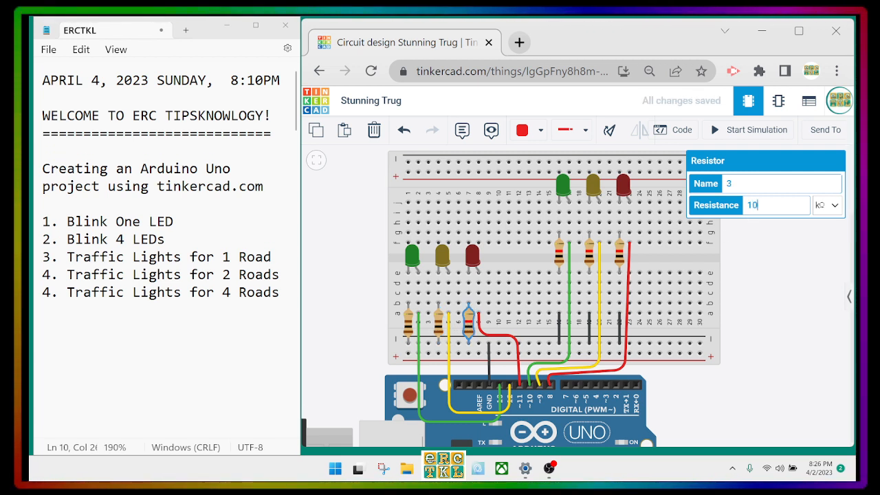
{"action": "type", "text": "00"}
{"action": "left_click", "coordinate": [829, 205]}
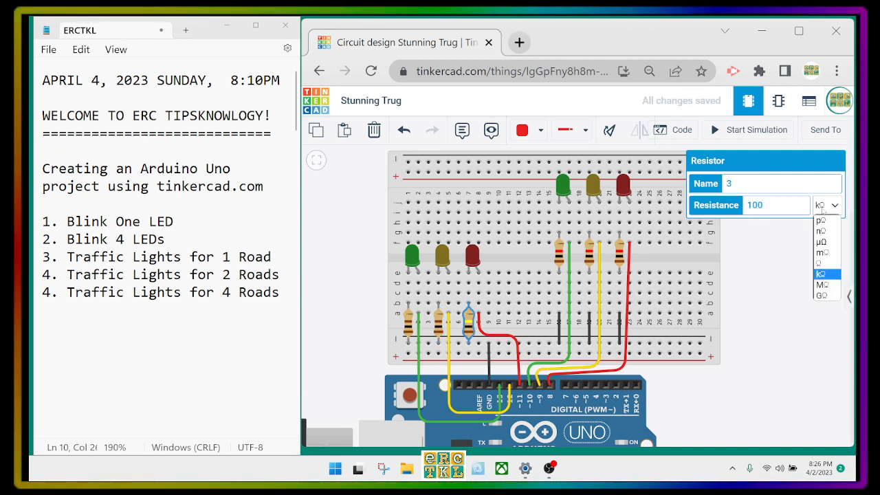
{"action": "left_click", "coordinate": [831, 264]}
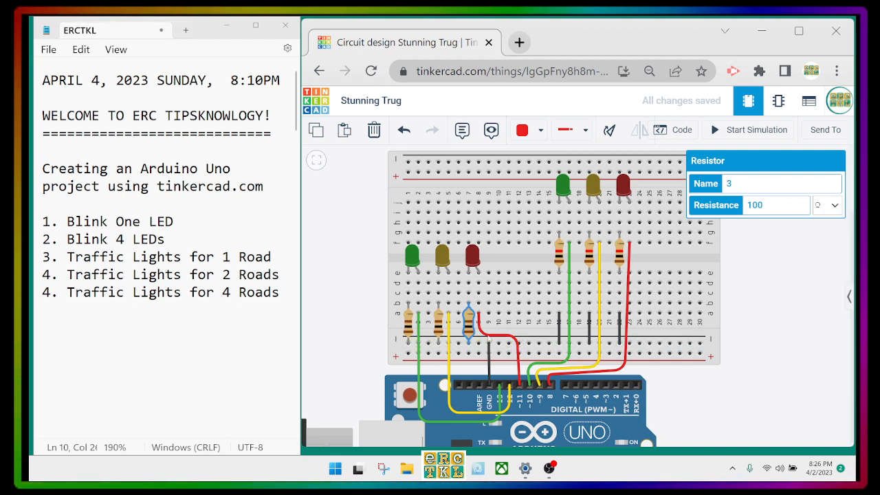
Set the resistors of Road 2's green, yellow and red LEDs to 100 Ω each.
{"action": "left_click", "coordinate": [557, 253]}
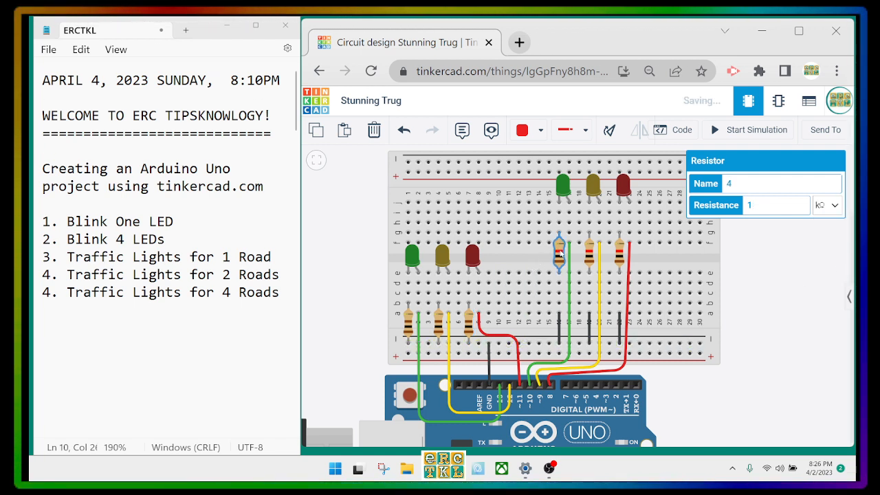
{"action": "left_click", "coordinate": [750, 205]}
{"action": "type", "text": "00"}
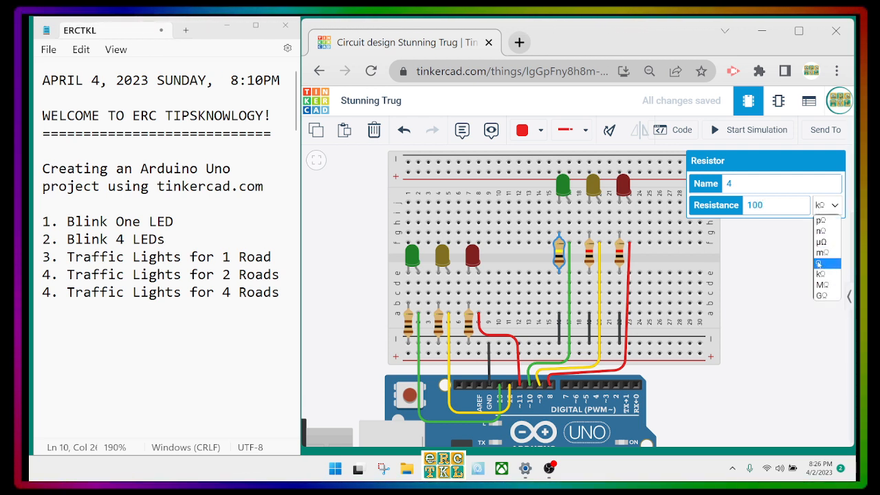
{"action": "left_click", "coordinate": [589, 253]}
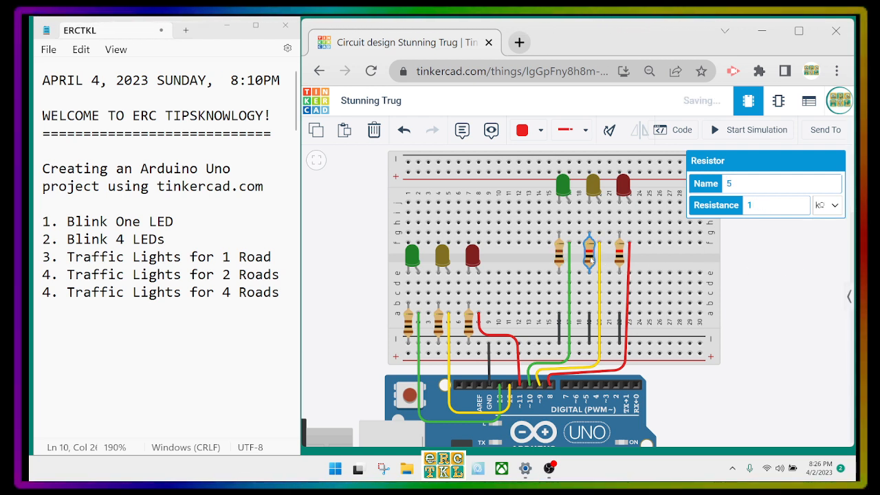
{"action": "left_click", "coordinate": [752, 205]}
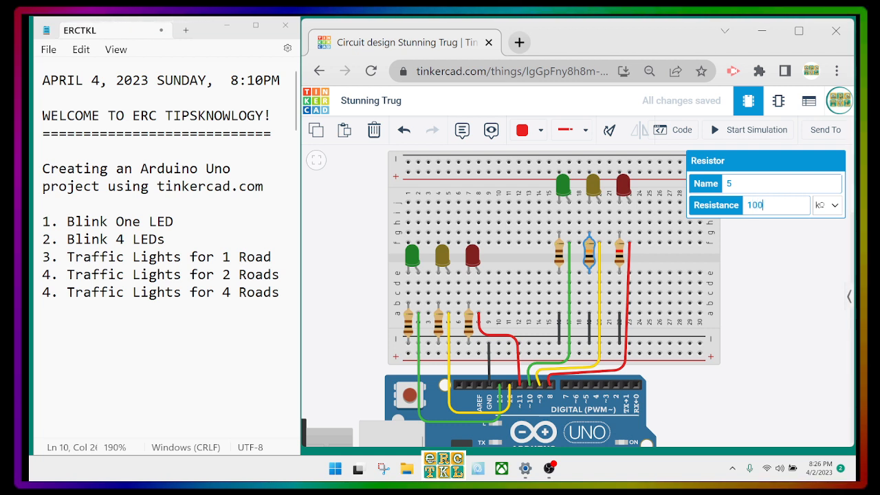
{"action": "left_click", "coordinate": [828, 205]}
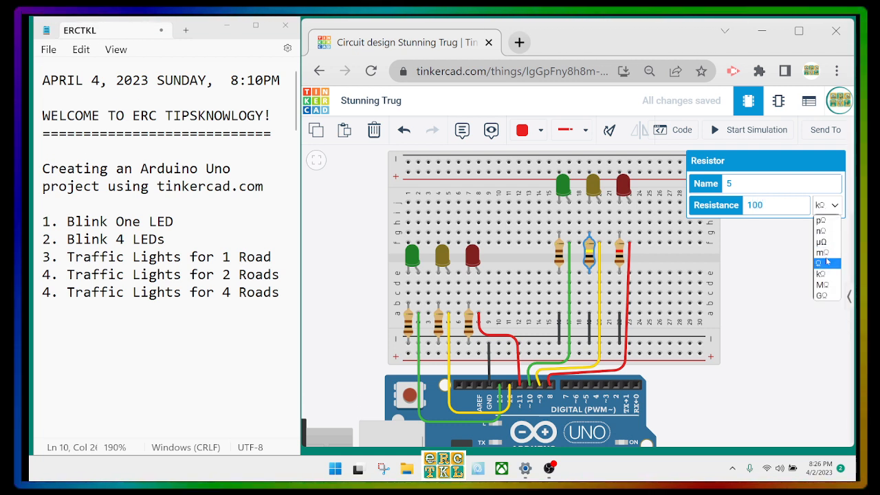
{"action": "left_click", "coordinate": [821, 274]}
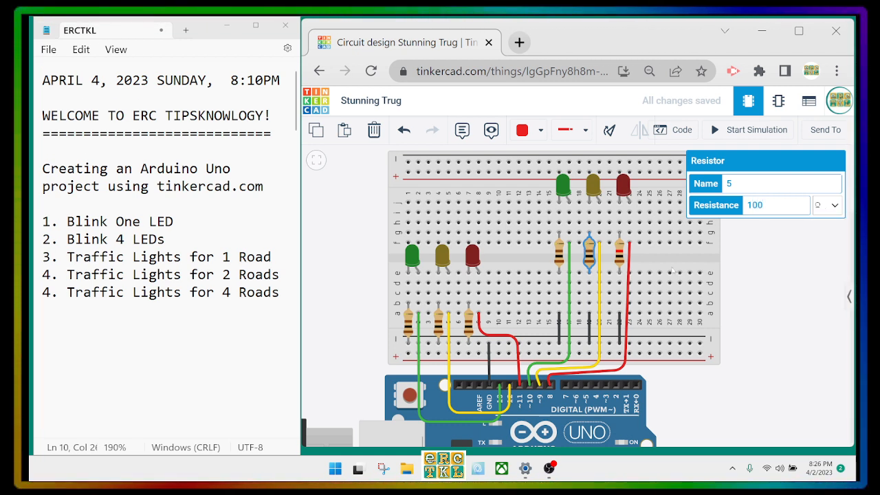
{"action": "left_click", "coordinate": [619, 259]}
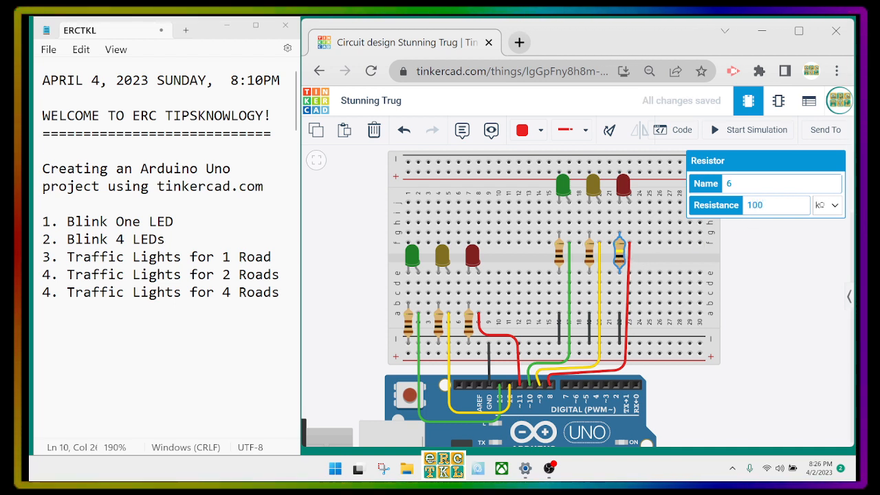
{"action": "left_click", "coordinate": [820, 205]}
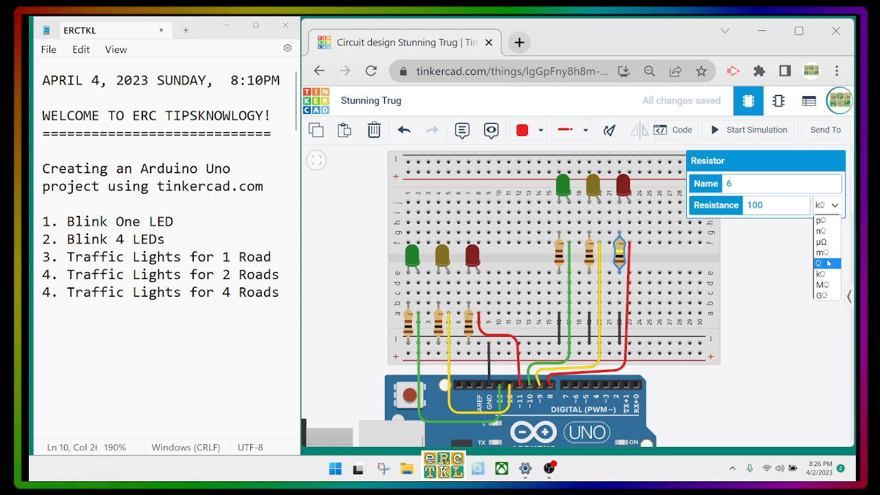
{"action": "left_click", "coordinate": [750, 287]}
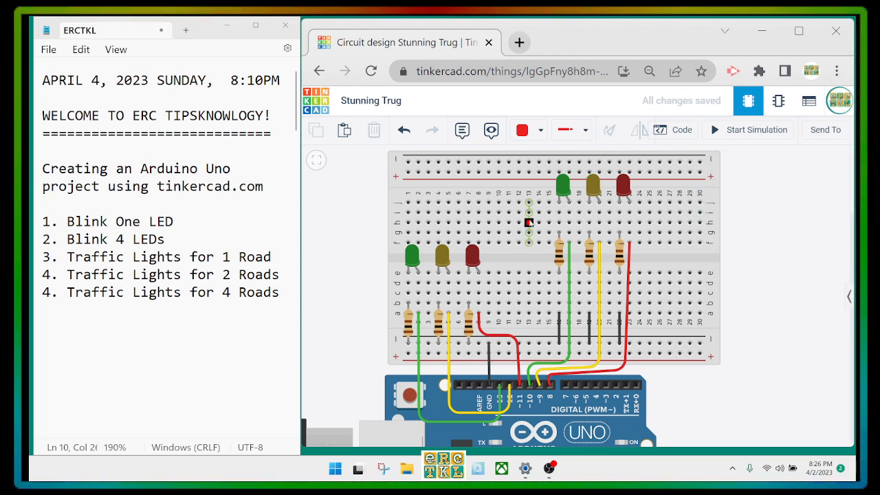
Simulate the two-road traffic lights with the new resistor values, viewing the breadboard LEDs up close.
{"action": "left_click", "coordinate": [717, 136]}
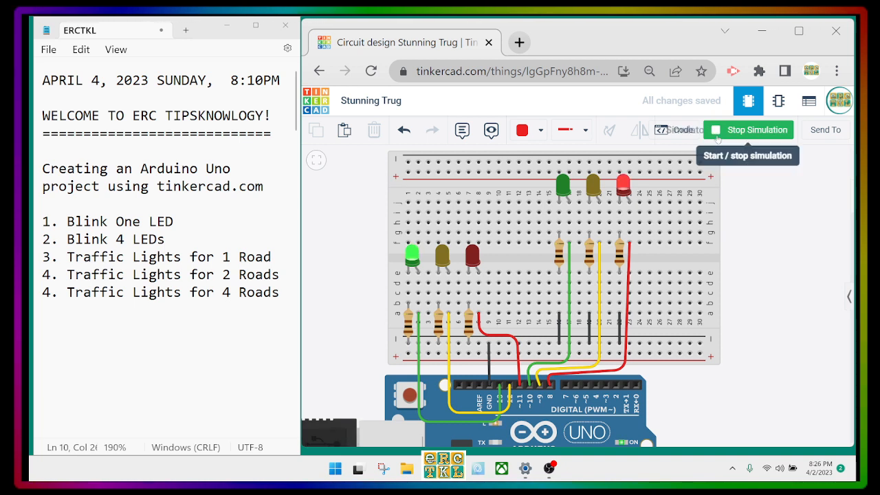
{"action": "scroll", "coordinate": [612, 212], "scroll_direction": "up", "scroll_amount": 1}
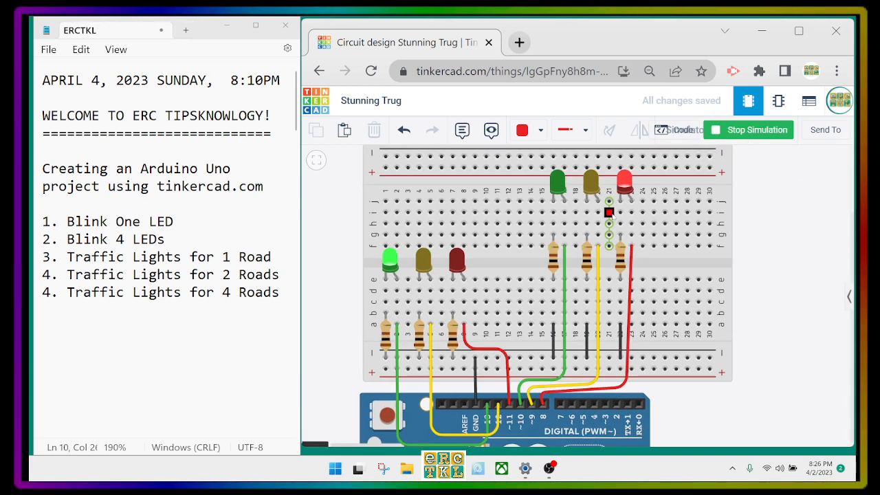
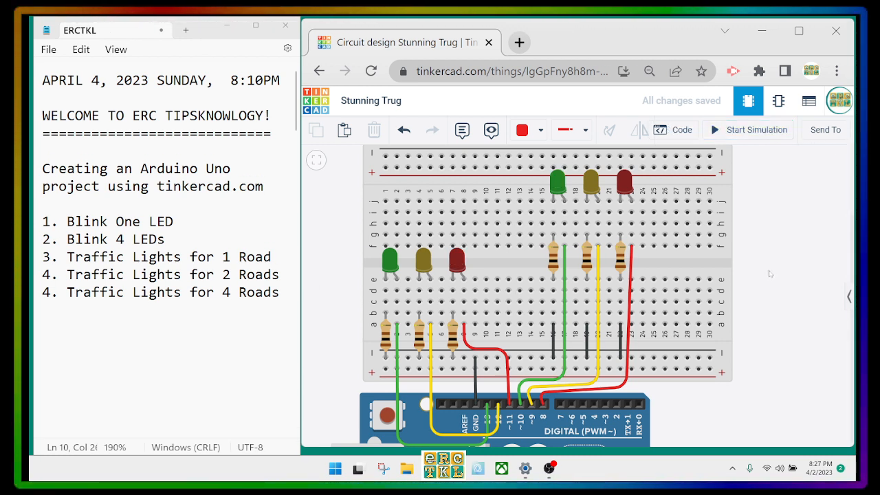
Shift the left group's yellow and red LEDs to columns 3–6 and realign the yellow resistor and wire to columns 3 and 4.
{"action": "left_click_drag", "start_coordinate": [424, 262], "coordinate": [443, 268]}
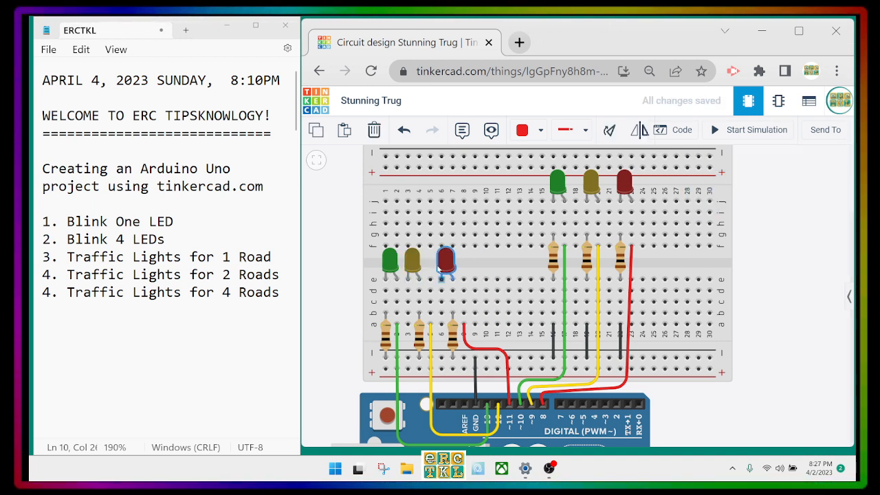
{"action": "left_click_drag", "start_coordinate": [420, 335], "coordinate": [408, 336]}
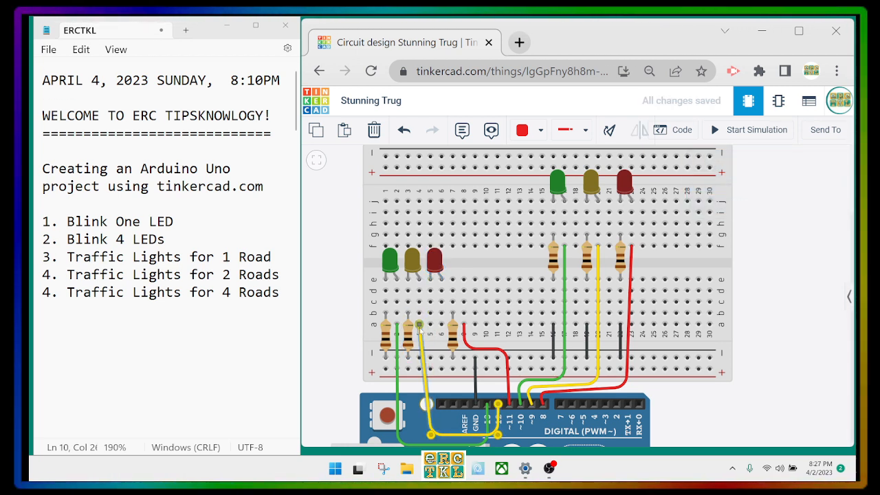
{"action": "left_click_drag", "start_coordinate": [430, 325], "coordinate": [419, 324]}
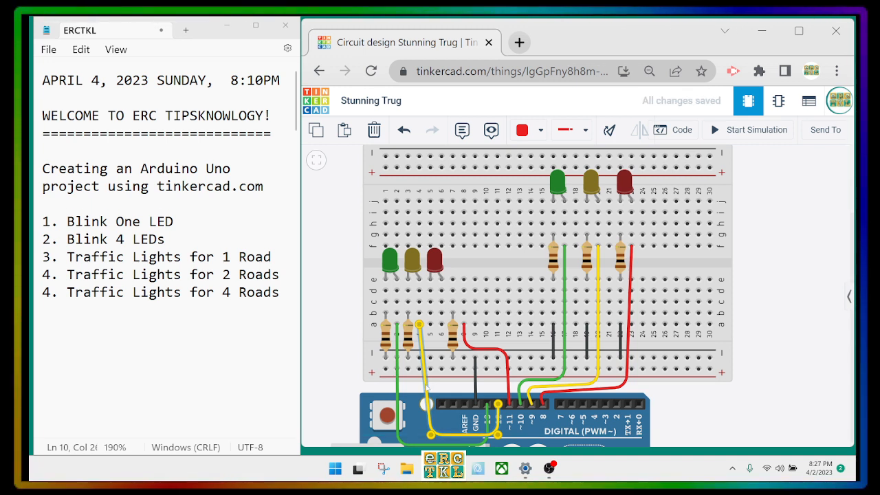
{"action": "left_click", "coordinate": [427, 390]}
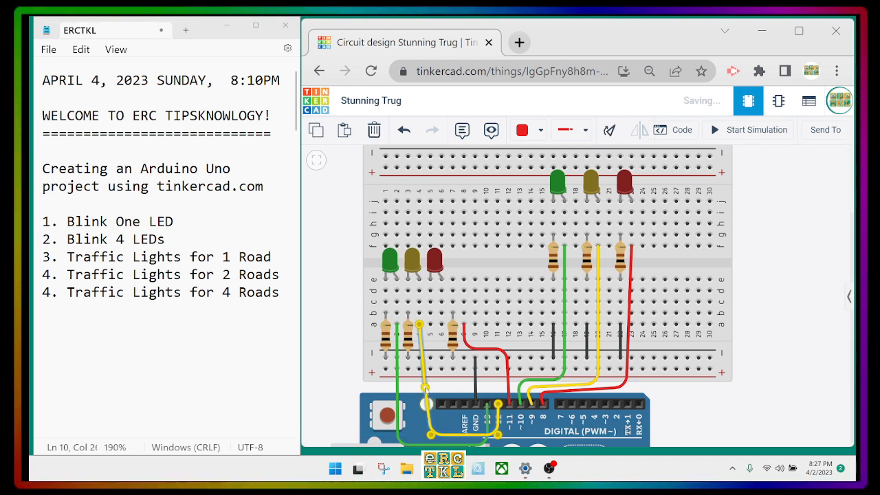
{"action": "left_click_drag", "start_coordinate": [420, 393], "coordinate": [422, 436]}
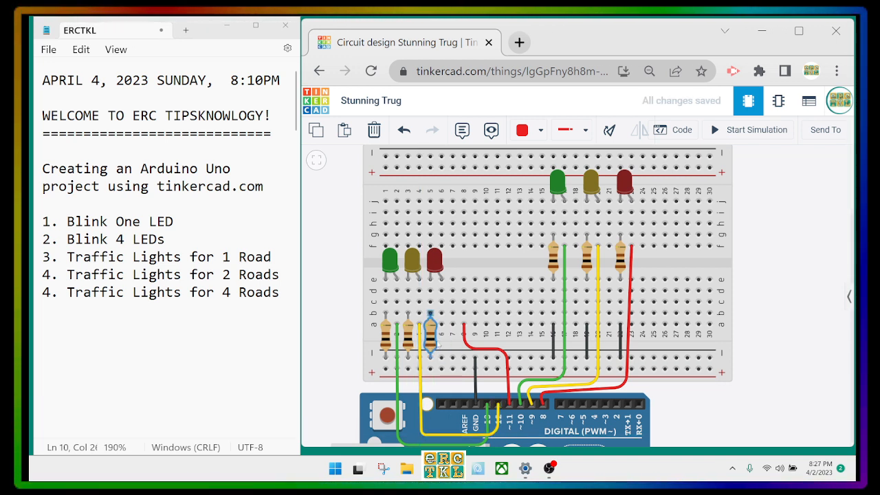
Move the left group's red resistor to column 5, attach its red wire at column 6, and reroute the wire squarely to pin 11.
{"action": "left_click_drag", "start_coordinate": [454, 337], "coordinate": [432, 337]}
{"action": "left_click", "coordinate": [466, 335]}
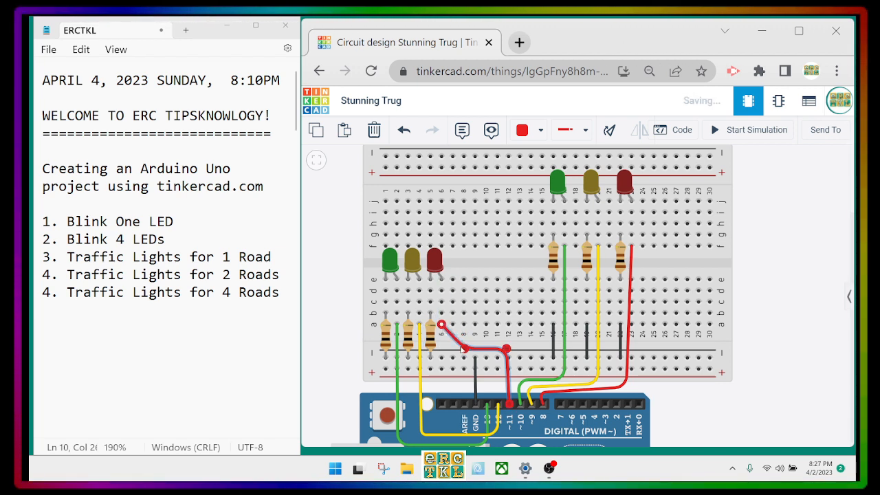
{"action": "left_click_drag", "start_coordinate": [450, 365], "coordinate": [441, 387]}
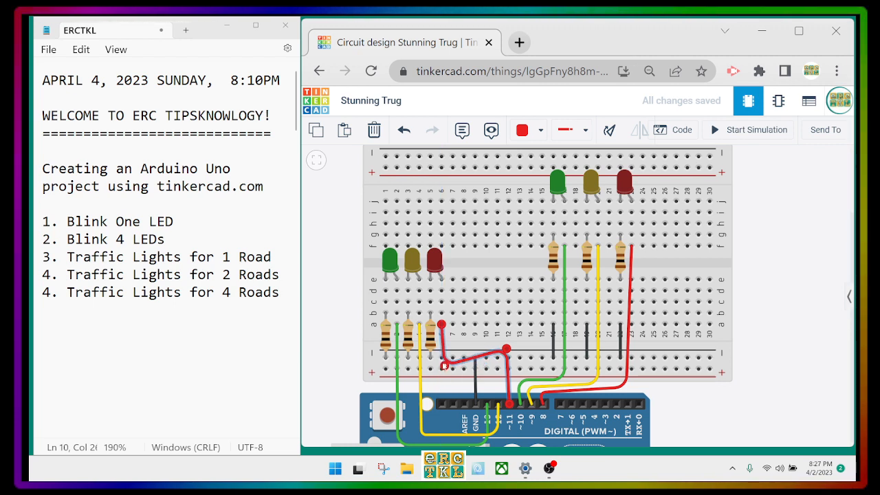
{"action": "left_click_drag", "start_coordinate": [442, 356], "coordinate": [442, 355]}
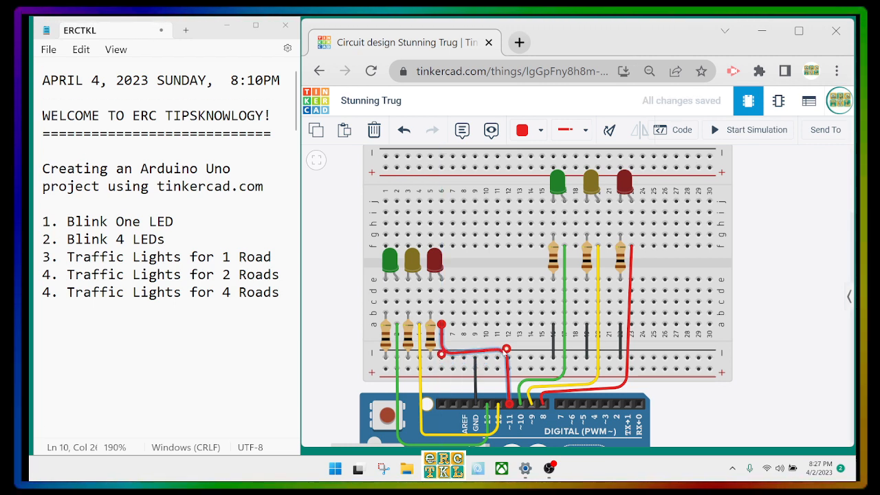
{"action": "left_click_drag", "start_coordinate": [506, 349], "coordinate": [442, 424]}
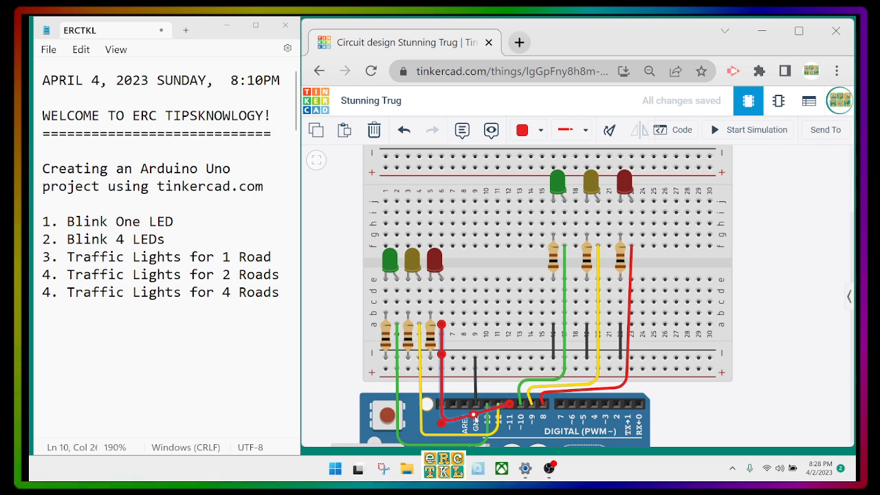
{"action": "left_click_drag", "start_coordinate": [510, 430], "coordinate": [514, 425]}
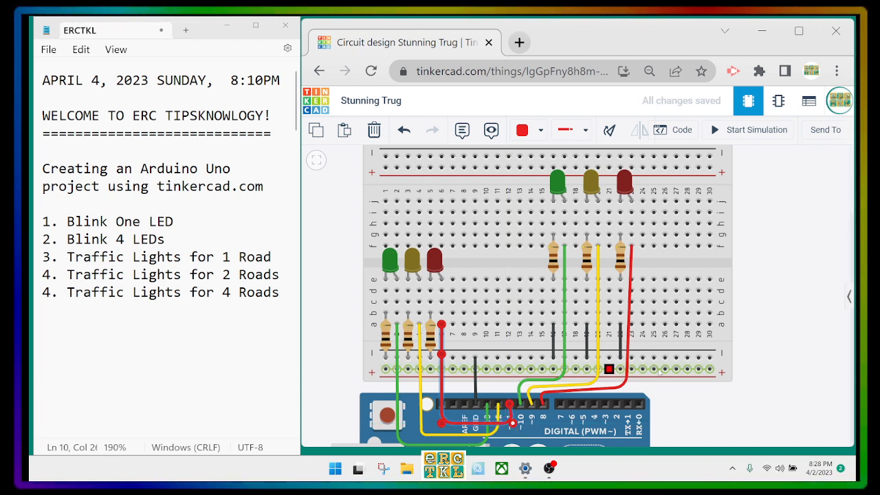
{"action": "left_click", "coordinate": [745, 393]}
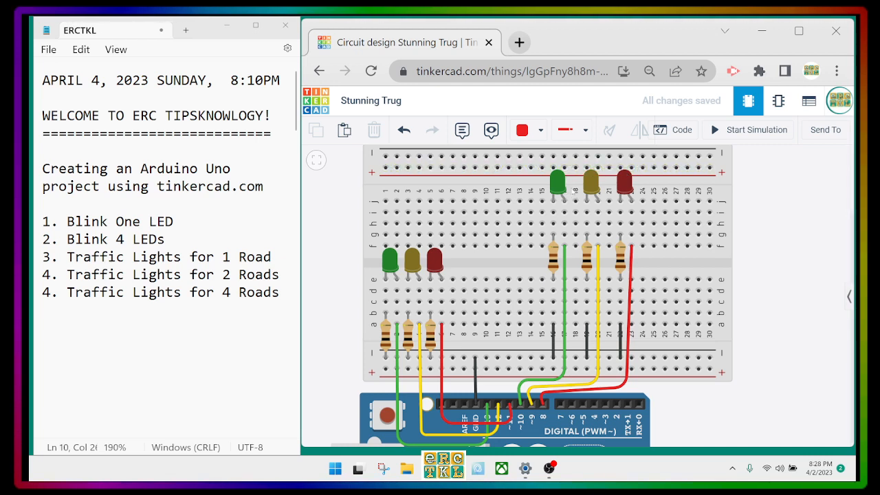
Shift the second group's yellow and red LEDs to columns 18–21 and realign the yellow resistor and wire to columns 18 and 19.
{"action": "left_click_drag", "start_coordinate": [590, 187], "coordinate": [614, 187]}
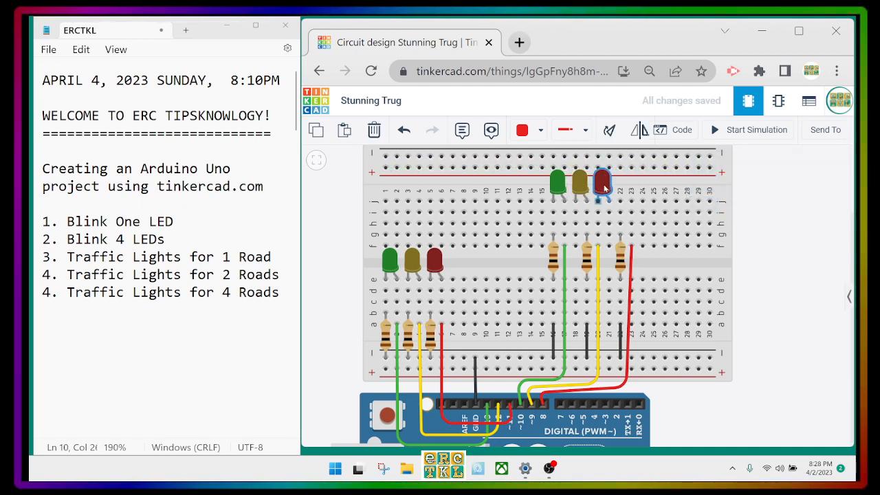
{"action": "left_click_drag", "start_coordinate": [589, 253], "coordinate": [578, 254]}
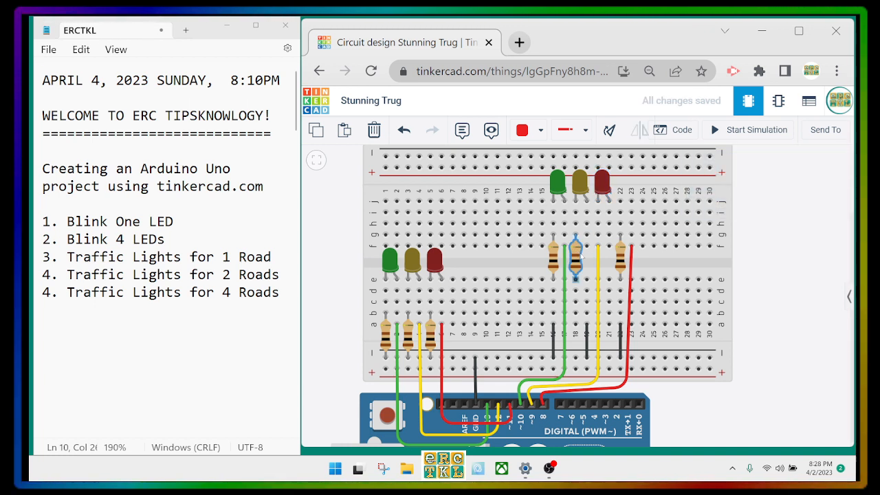
{"action": "left_click", "coordinate": [599, 248]}
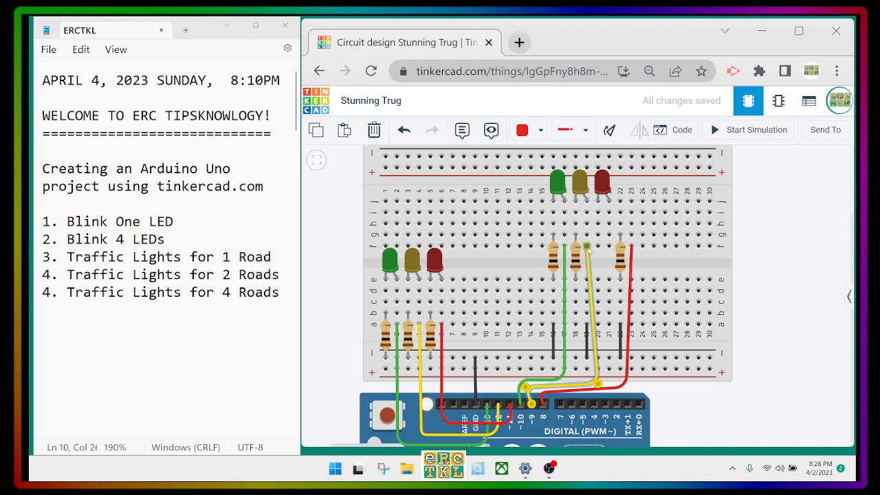
{"action": "left_click_drag", "start_coordinate": [595, 325], "coordinate": [591, 329]}
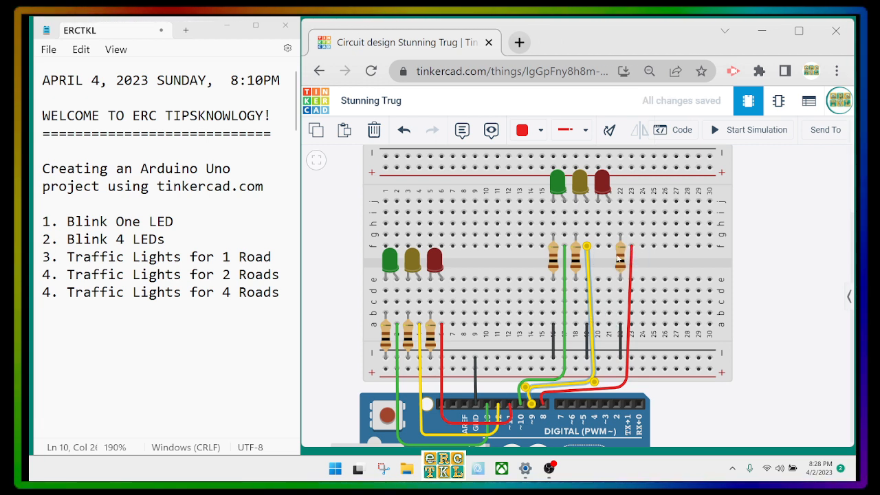
Move the second group's red resistor to column 20 and reroute its red wire straight down from column 21.
{"action": "left_click_drag", "start_coordinate": [619, 261], "coordinate": [597, 260]}
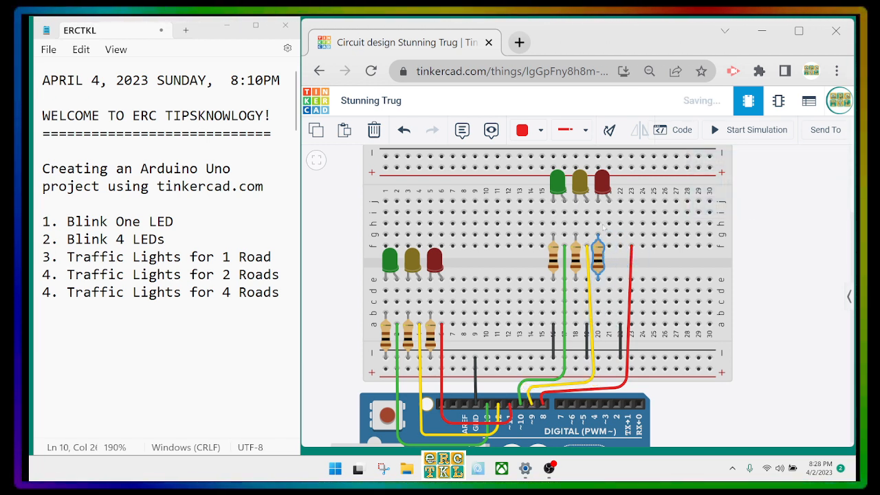
{"action": "left_click", "coordinate": [632, 247]}
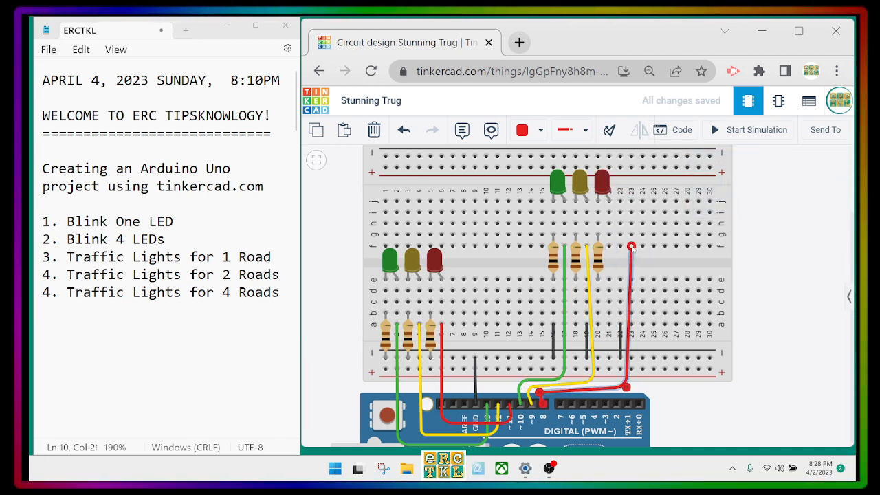
{"action": "left_click_drag", "start_coordinate": [620, 246], "coordinate": [610, 246]}
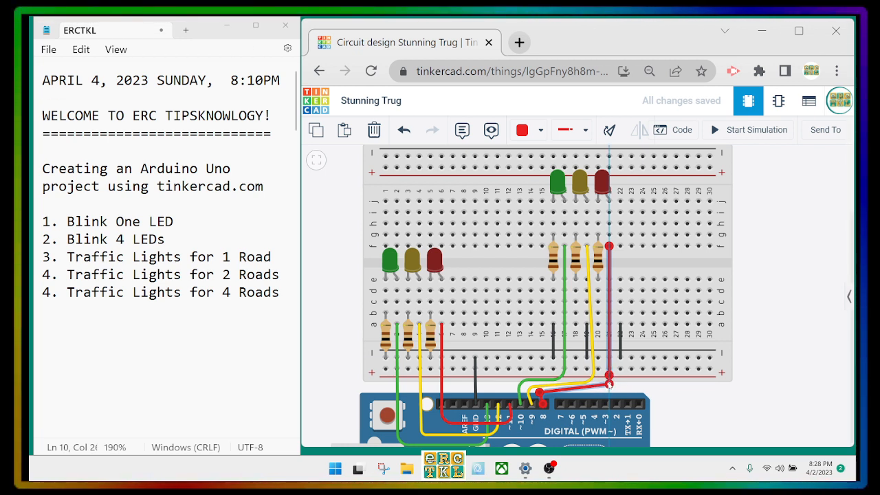
{"action": "left_click", "coordinate": [708, 397]}
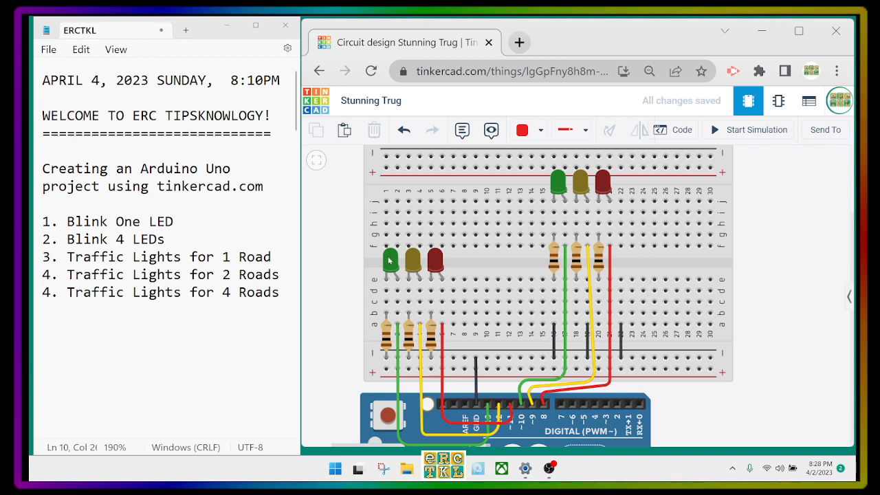
Move the first group's green, yellow and red LEDs up to row i, keeping them in columns 1–6.
{"action": "left_click_drag", "start_coordinate": [393, 260], "coordinate": [394, 202]}
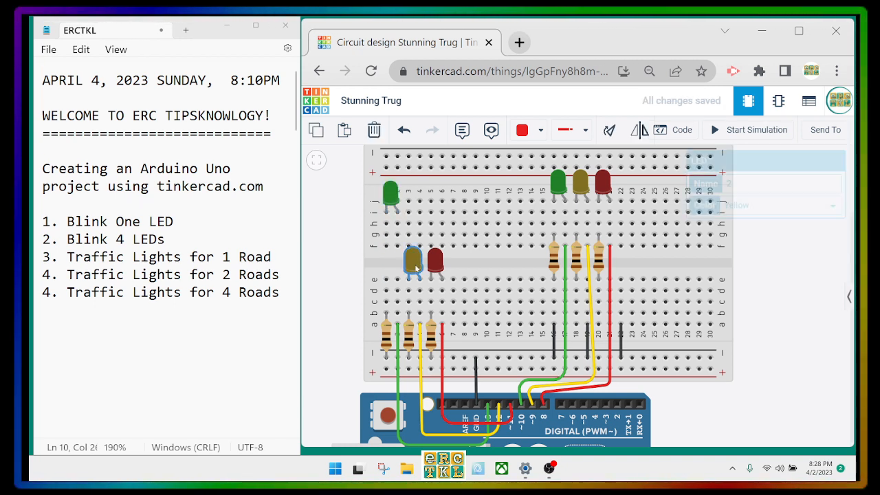
{"action": "left_click_drag", "start_coordinate": [416, 262], "coordinate": [415, 196]}
{"action": "left_click_drag", "start_coordinate": [437, 269], "coordinate": [437, 205]}
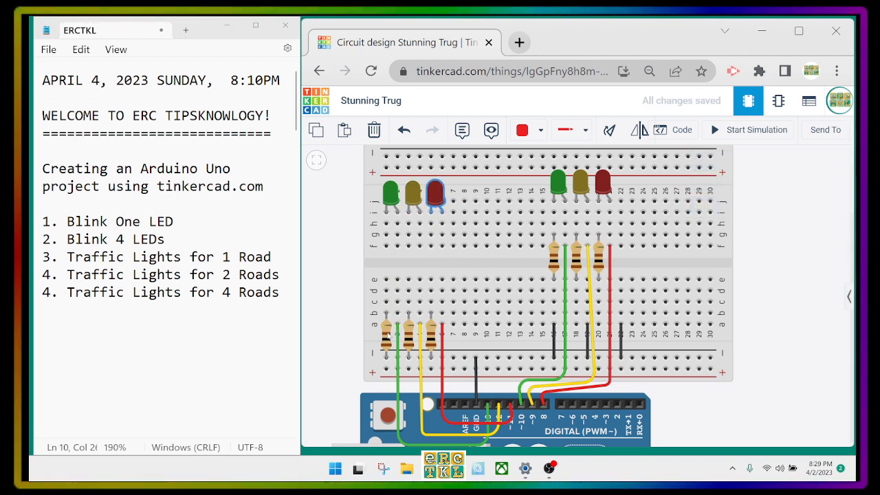
Move the first group's three resistors up across the centre gap, from row f to row d in columns 1, 3 and 5.
{"action": "left_click_drag", "start_coordinate": [387, 337], "coordinate": [388, 280]}
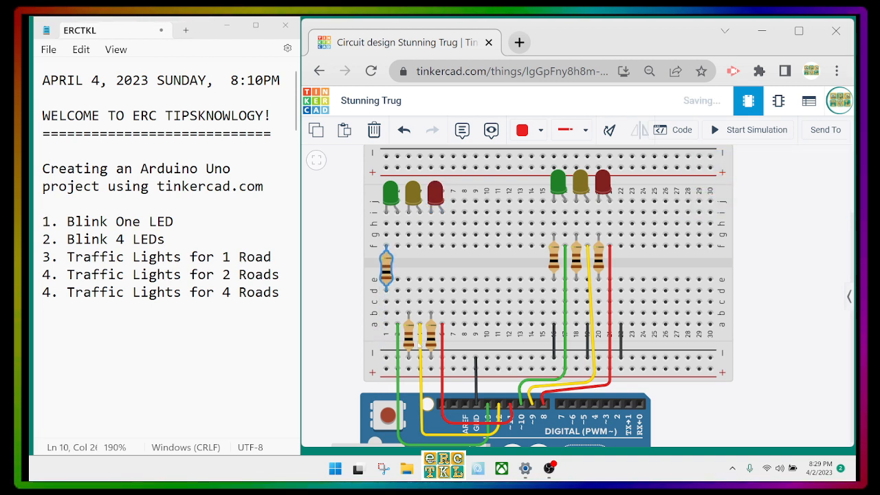
{"action": "left_click_drag", "start_coordinate": [408, 337], "coordinate": [408, 268]}
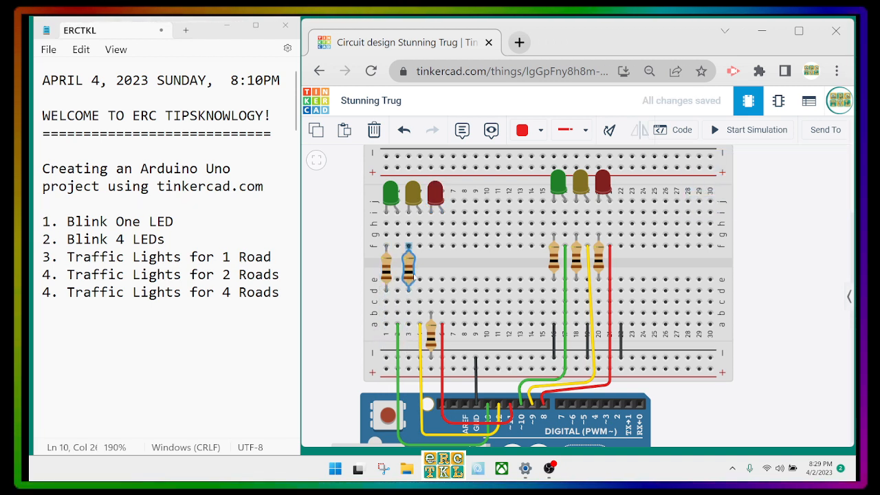
{"action": "left_click", "coordinate": [431, 330]}
{"action": "left_click_drag", "start_coordinate": [431, 324], "coordinate": [431, 270]}
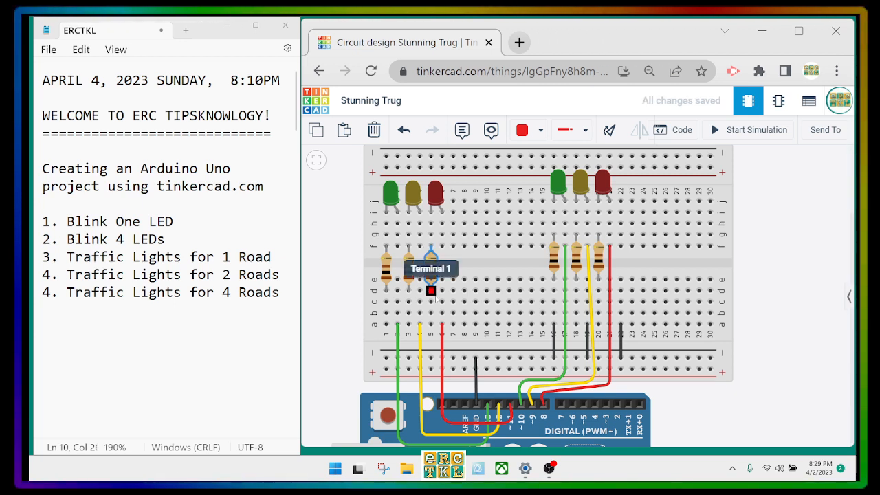
Extend the first group's green and red wires up to row f in columns 2 and 6, and try the same for the yellow wire.
{"action": "left_click", "coordinate": [396, 337]}
{"action": "left_click", "coordinate": [397, 335]}
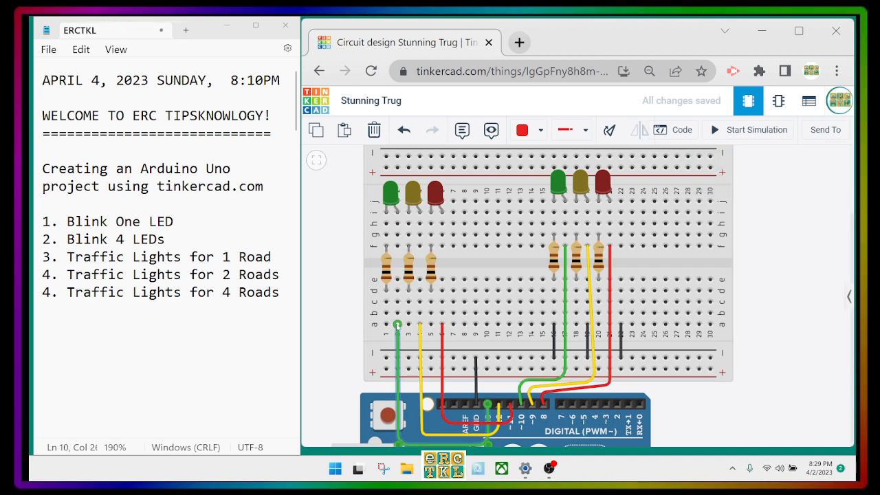
{"action": "left_click_drag", "start_coordinate": [403, 240], "coordinate": [398, 247]}
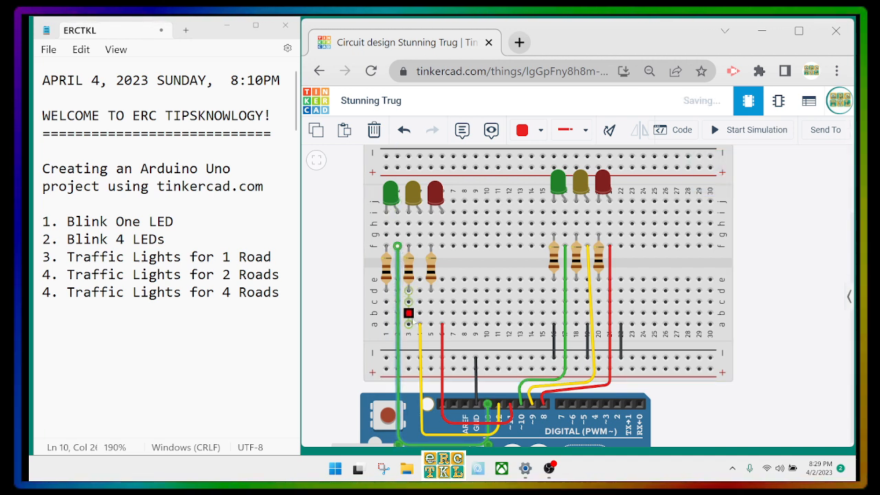
{"action": "left_click", "coordinate": [421, 327]}
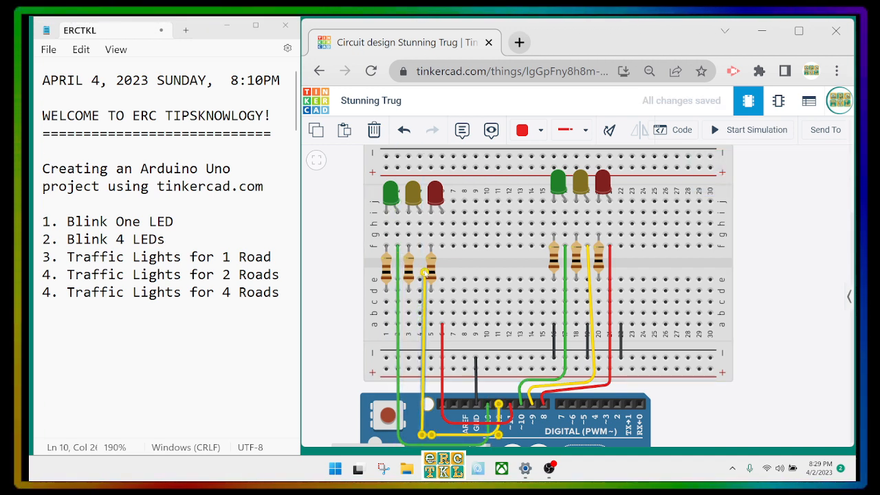
{"action": "left_click_drag", "start_coordinate": [420, 328], "coordinate": [423, 251]}
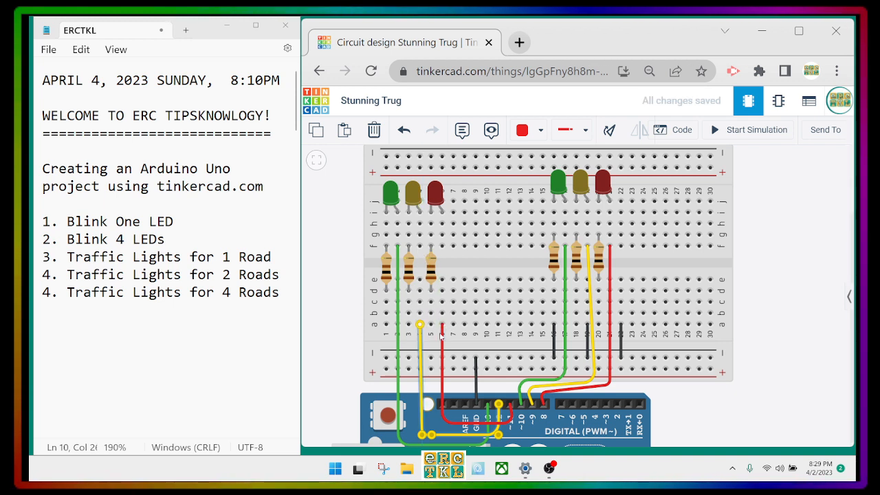
{"action": "left_click_drag", "start_coordinate": [442, 326], "coordinate": [443, 248]}
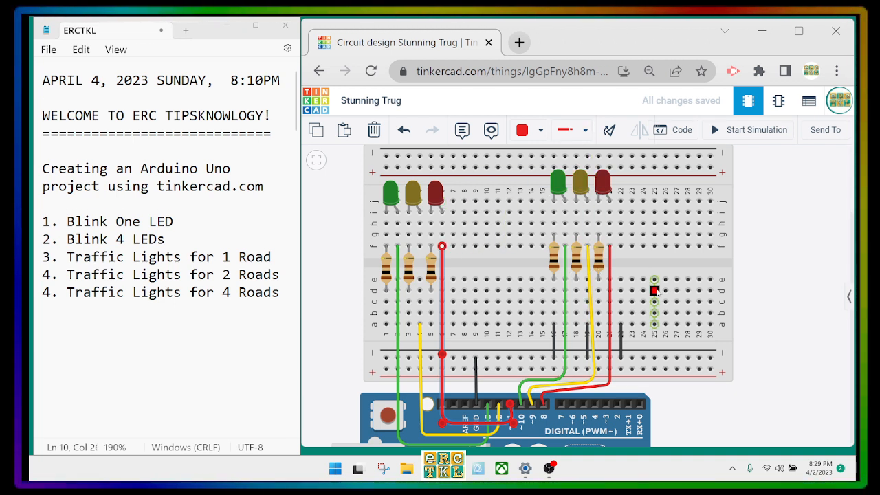
Copy the second group's green, yellow and red LEDs and place the copies in row e, columns 23–28.
{"action": "left_click", "coordinate": [558, 182]}
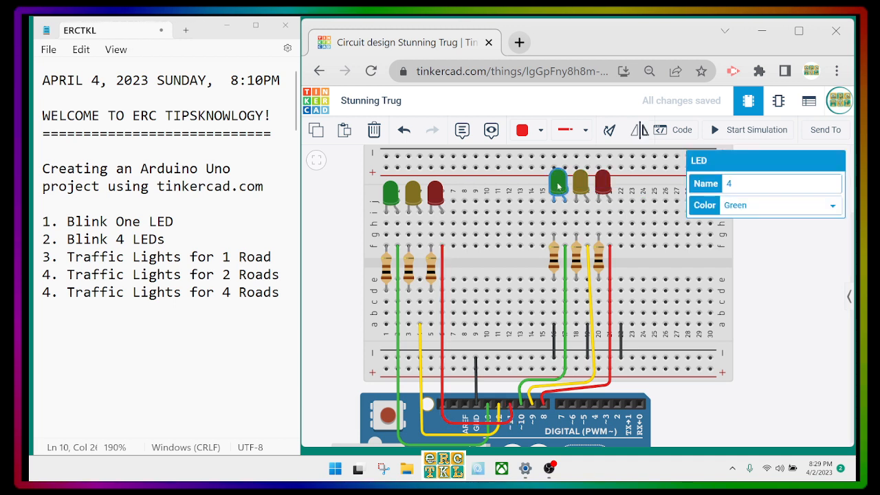
{"action": "key", "text": "ctrl+v"}
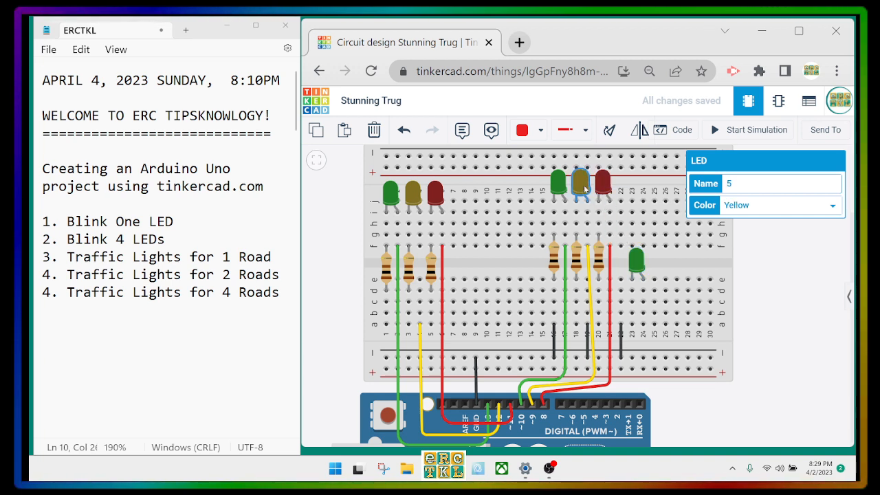
{"action": "key", "text": "ctrl+c"}
{"action": "key", "text": "ctrl+v"}
{"action": "left_click", "coordinate": [661, 275]}
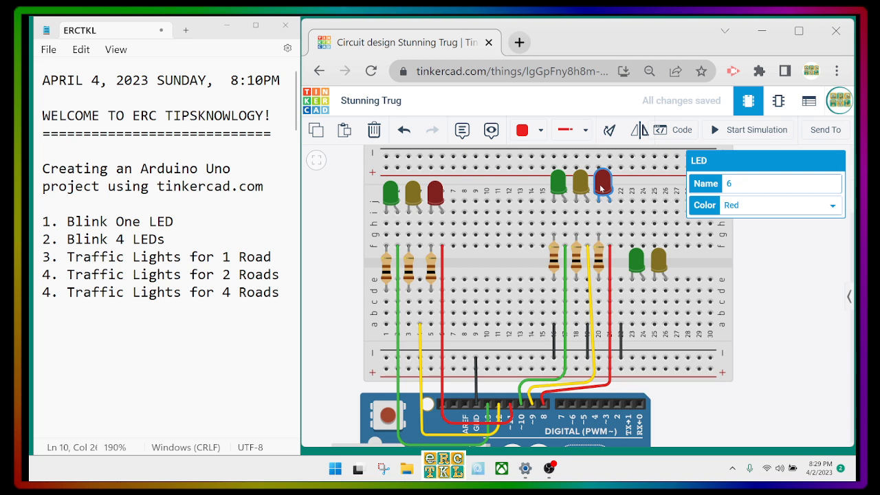
{"action": "left_click", "coordinate": [681, 273]}
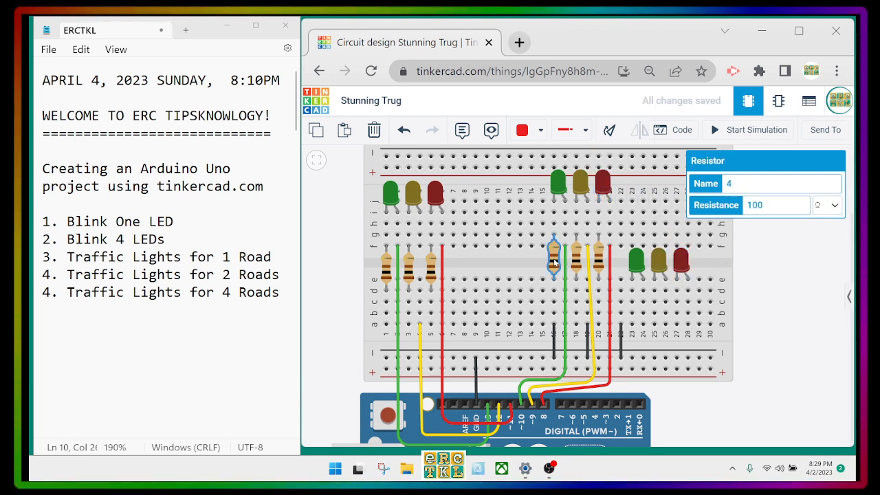
Copy the second group's green-LED resistor and place it in column 23 between row b and the negative rail.
{"action": "key", "text": "ctrl+c"}
{"action": "key", "text": "ctrl+v"}
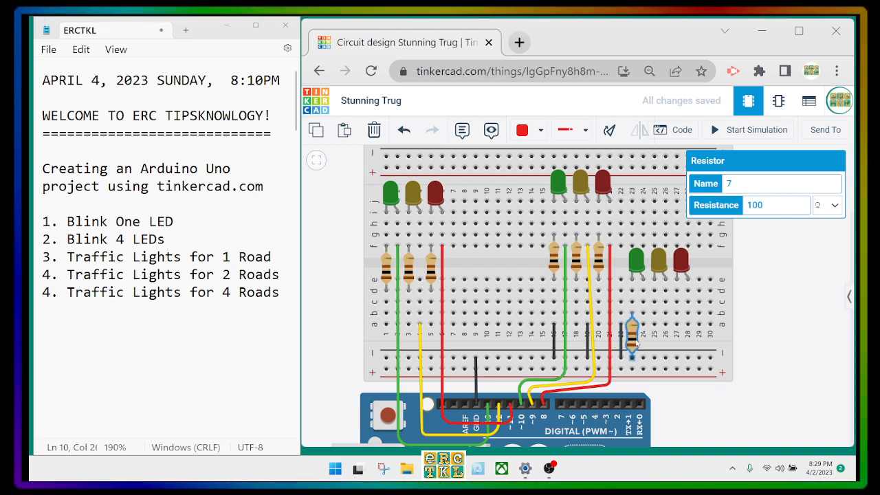
{"action": "left_click", "coordinate": [632, 334]}
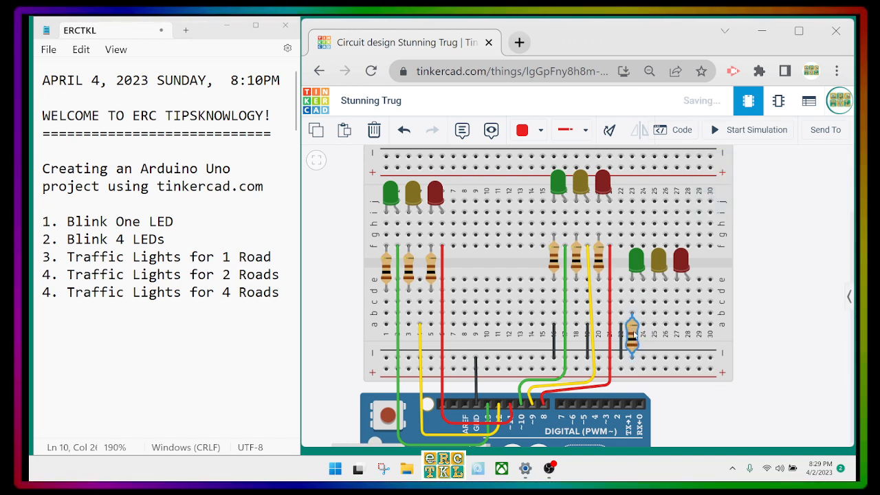
Add two more copies of the resistor in columns 25 and 27, each between row b and the negative rail.
{"action": "key", "text": "ctrl+v"}
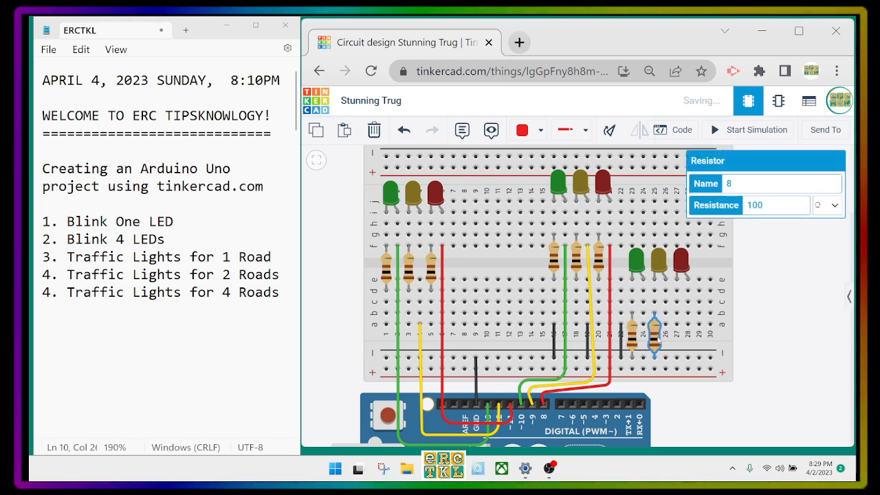
{"action": "left_click", "coordinate": [654, 334]}
{"action": "key", "text": "ctrl+v"}
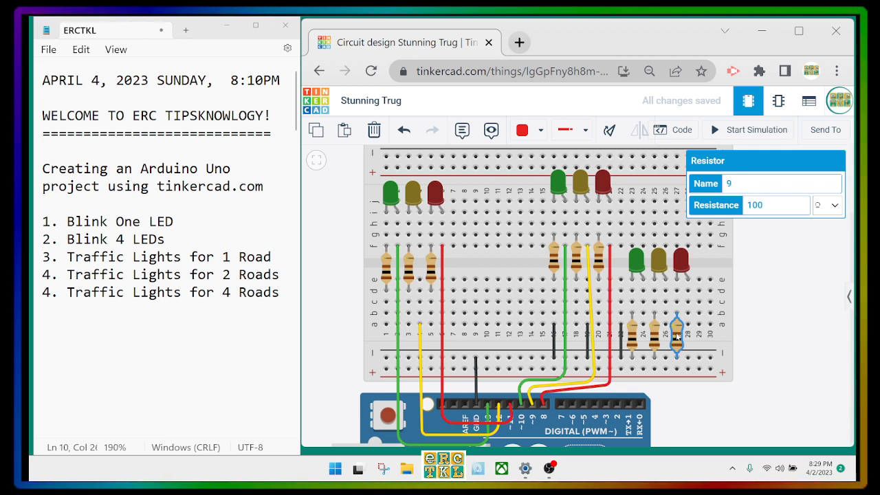
{"action": "left_click", "coordinate": [677, 336]}
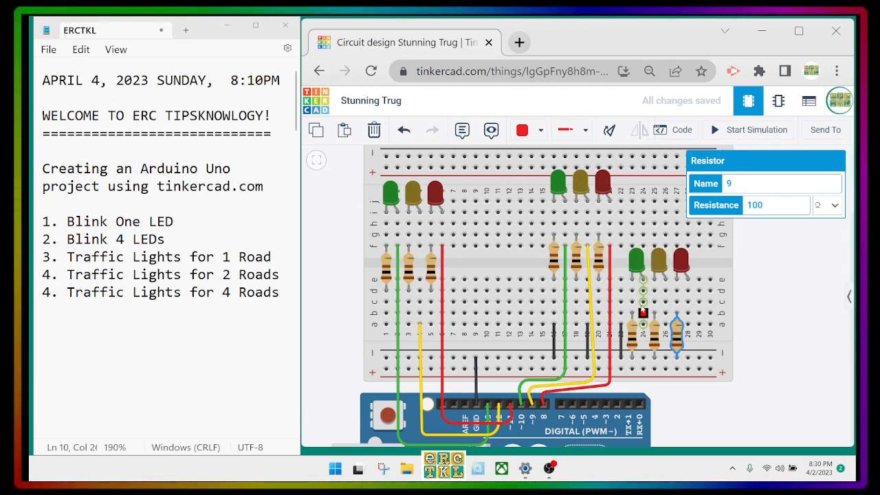
Wire the third group's green LED from column 24, row a, around the board's edge to Arduino pin 4, and colour the wire green.
{"action": "left_click", "coordinate": [638, 267]}
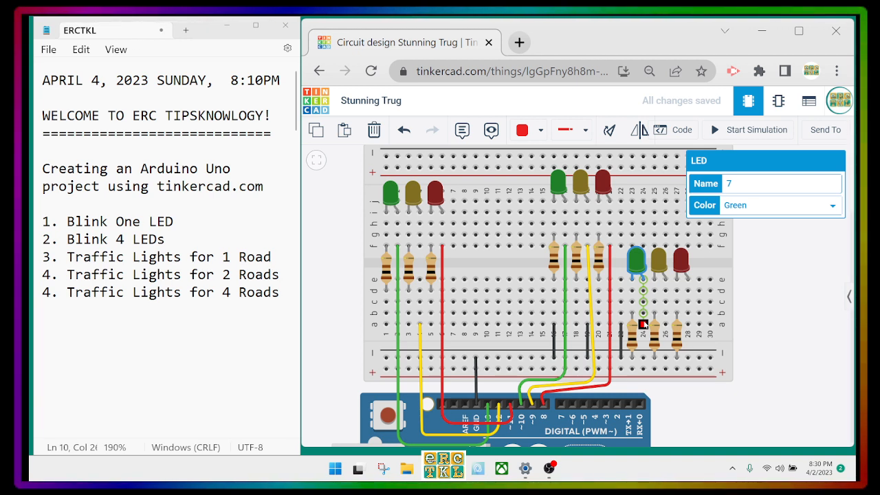
{"action": "left_click", "coordinate": [644, 324]}
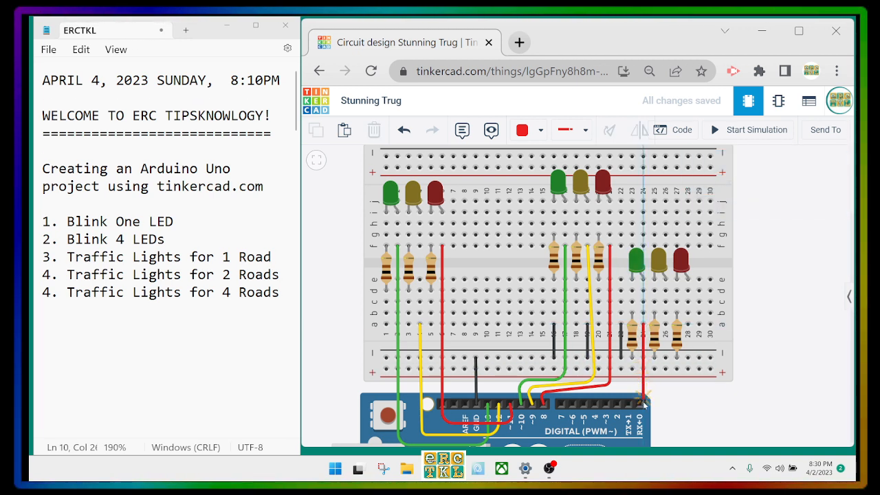
{"action": "left_click", "coordinate": [643, 379]}
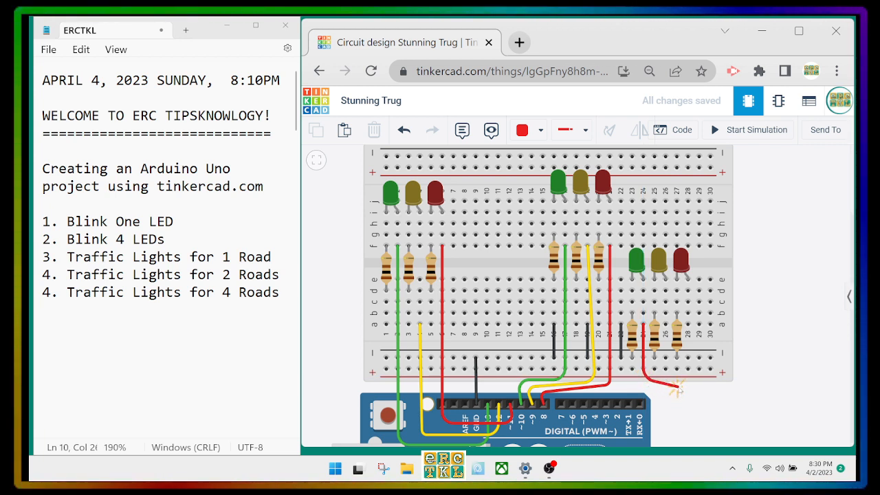
{"action": "left_click", "coordinate": [679, 378]}
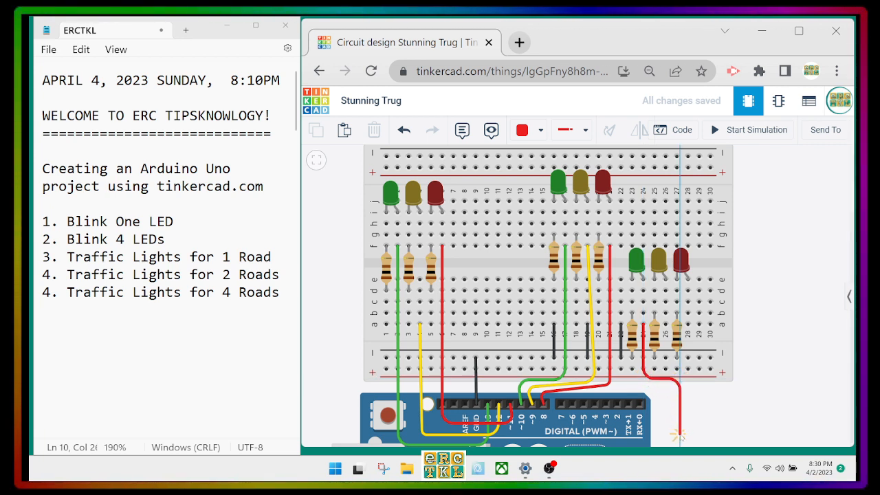
{"action": "left_click", "coordinate": [595, 433]}
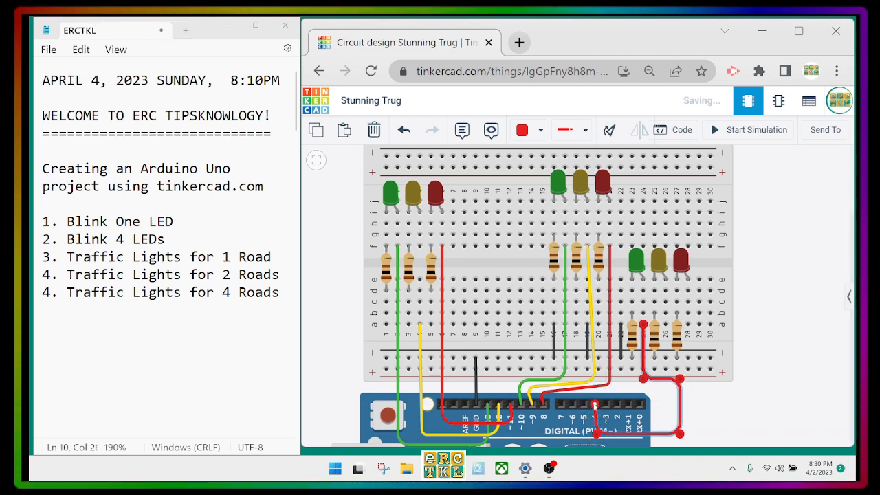
{"action": "left_click", "coordinate": [529, 130]}
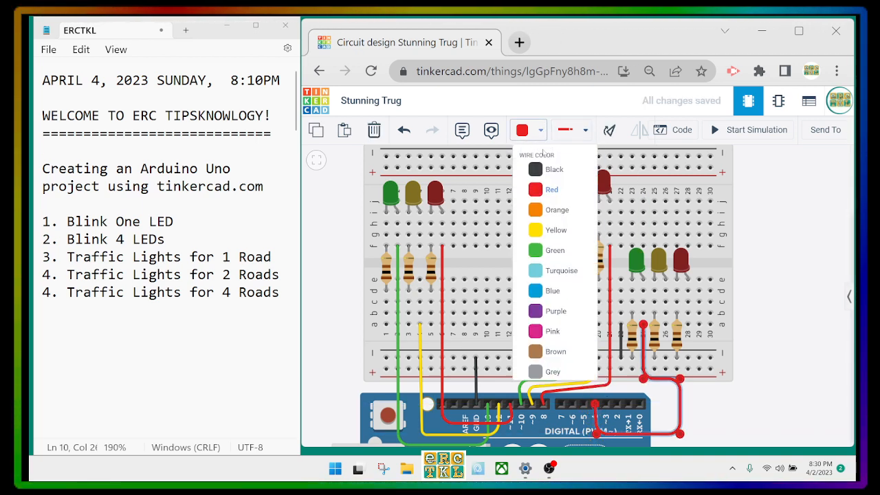
{"action": "left_click", "coordinate": [562, 250]}
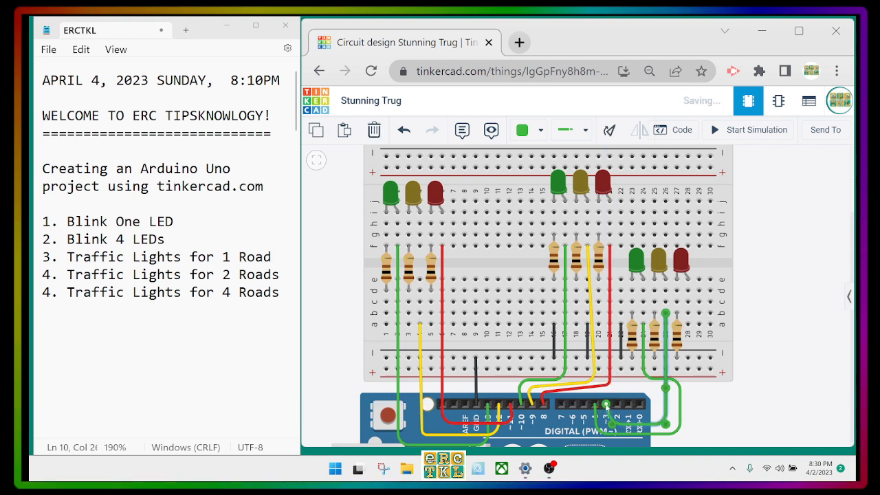
Colour the column 26 wire to pin 3 yellow, and run another wire from column 28, row b, to pin 2.
{"action": "left_click", "coordinate": [530, 129]}
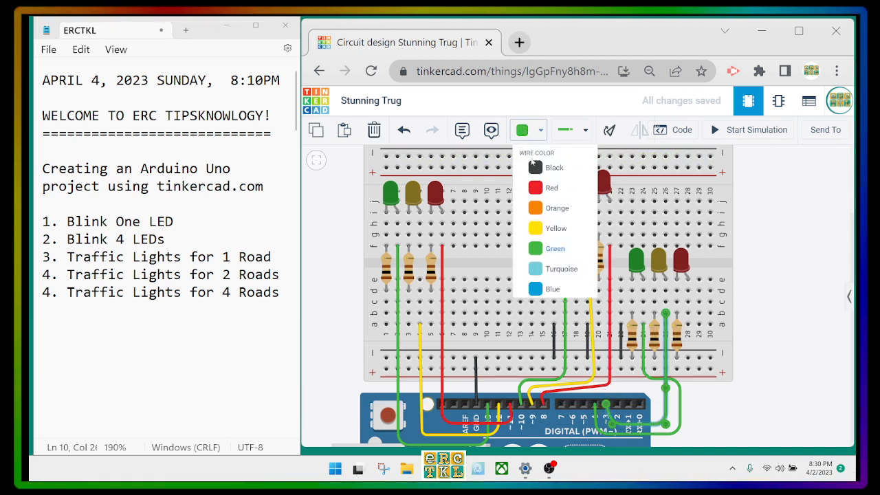
{"action": "left_click", "coordinate": [555, 229]}
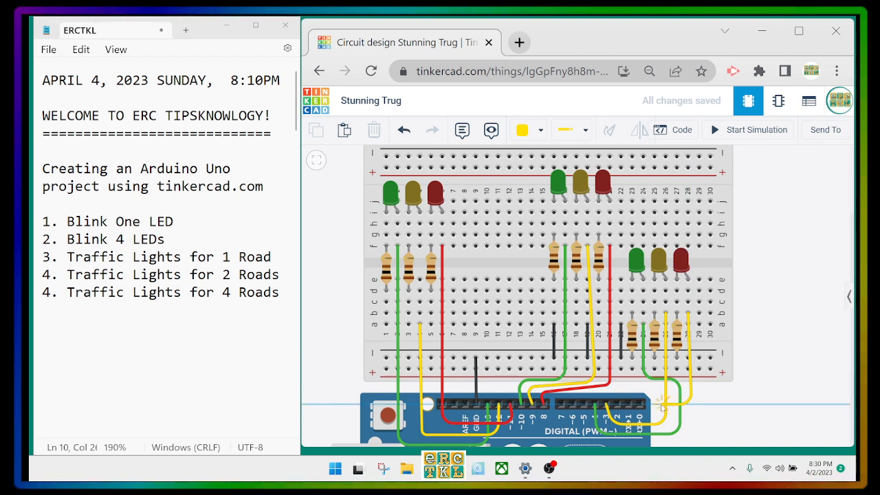
{"action": "left_click", "coordinate": [693, 406]}
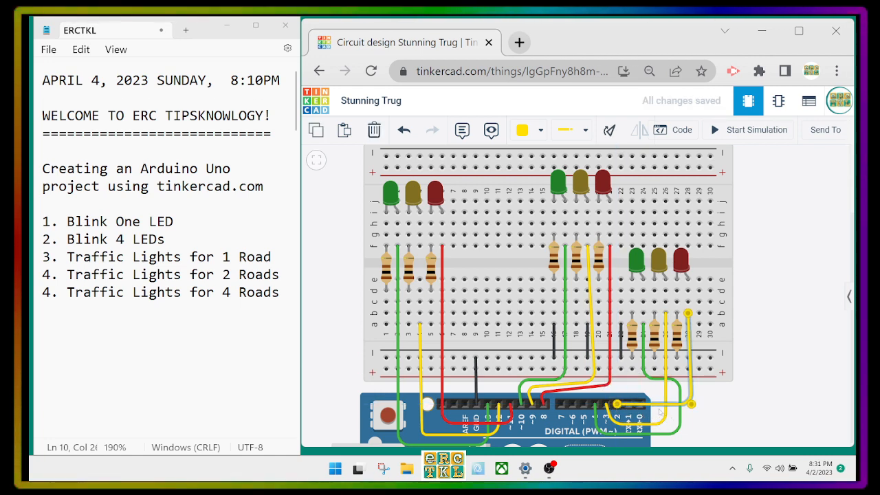
Reroute the third group's green and yellow wires so their horizontal runs pass below the Arduino's digital pin labels.
{"action": "scroll", "coordinate": [775, 386], "scroll_direction": "down", "scroll_amount": 1}
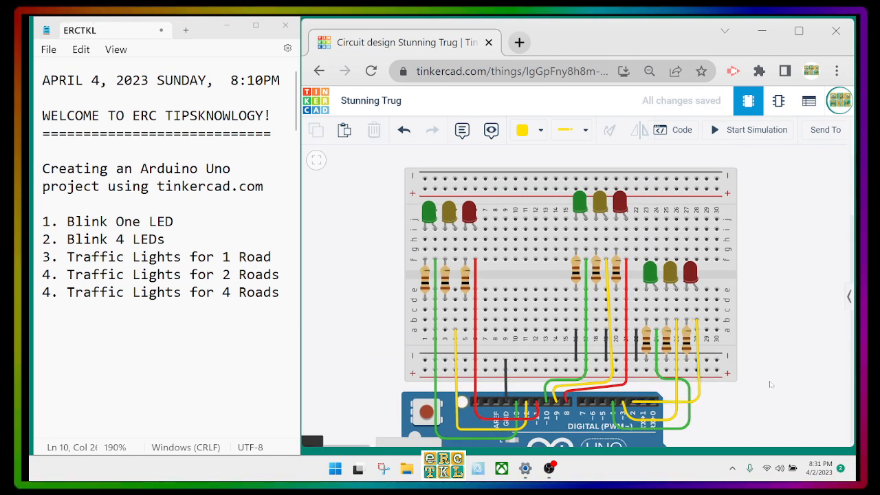
{"action": "left_click_drag", "start_coordinate": [771, 385], "coordinate": [747, 272]}
{"action": "left_click", "coordinate": [648, 317]}
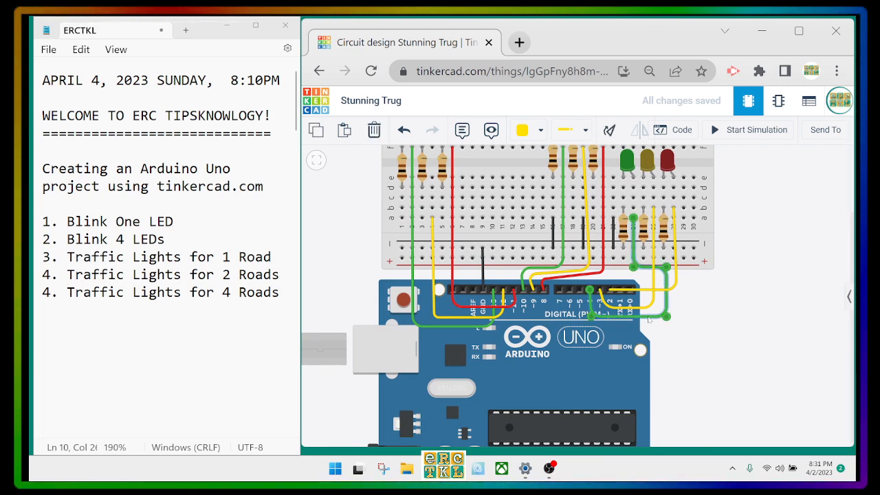
{"action": "left_click_drag", "start_coordinate": [642, 320], "coordinate": [628, 301]}
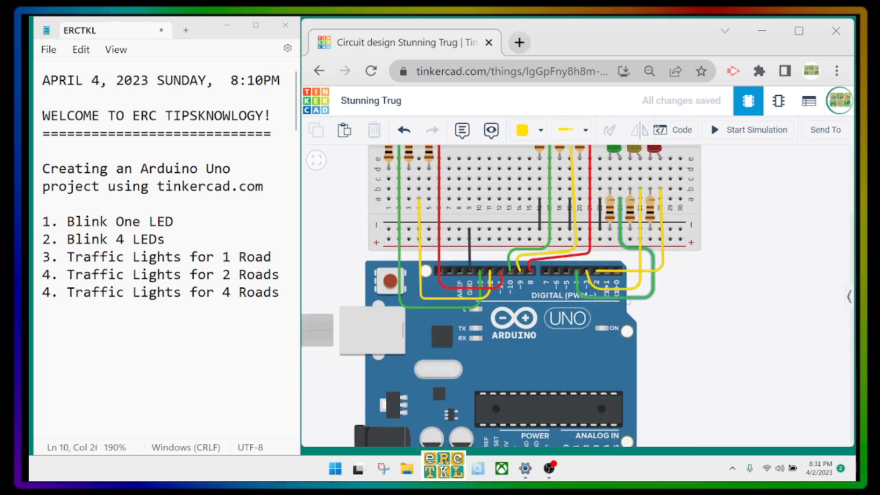
{"action": "left_click", "coordinate": [620, 298]}
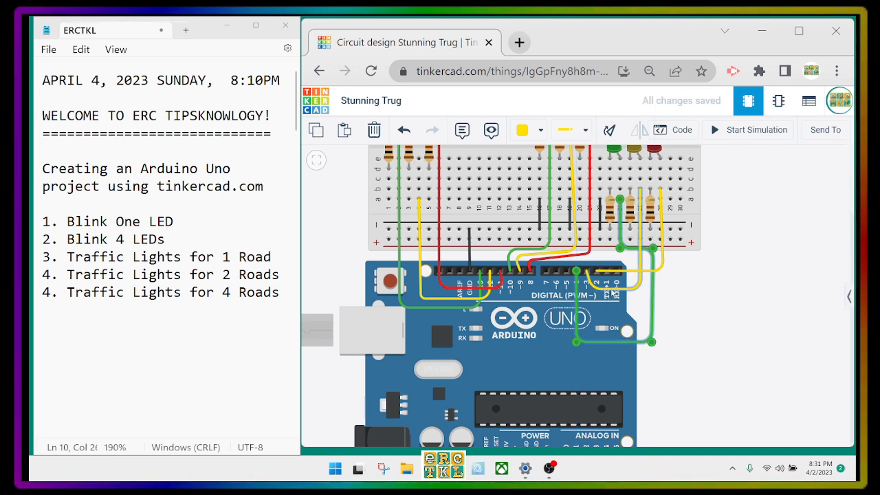
{"action": "left_click_drag", "start_coordinate": [611, 291], "coordinate": [640, 322]}
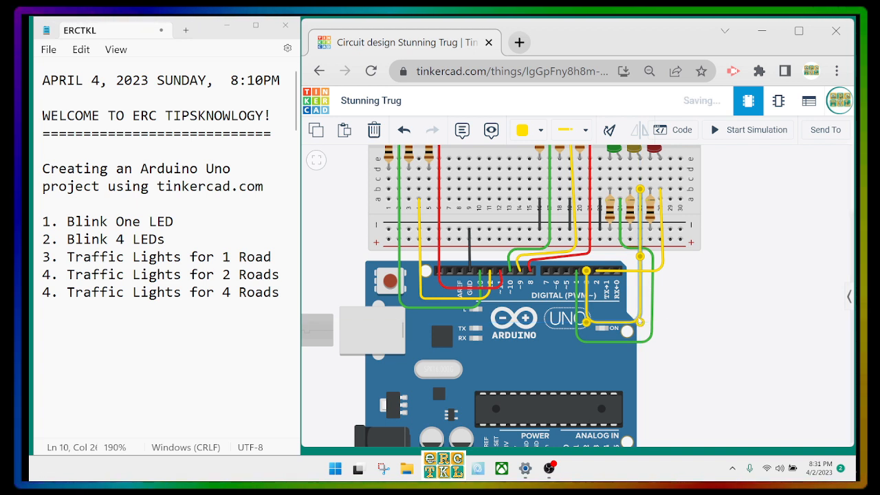
Change the colour of the wire from column 28 to pin 2 to red.
{"action": "left_click", "coordinate": [632, 273]}
{"action": "left_click", "coordinate": [632, 272]}
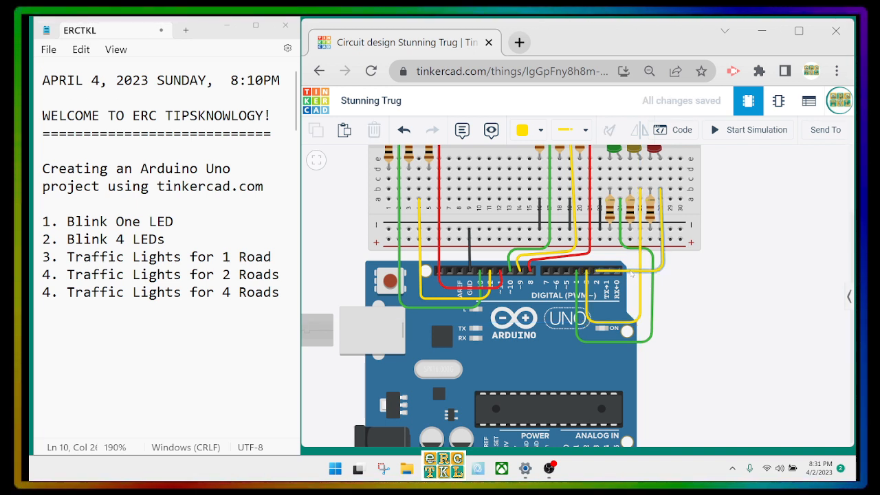
{"action": "left_click", "coordinate": [542, 130]}
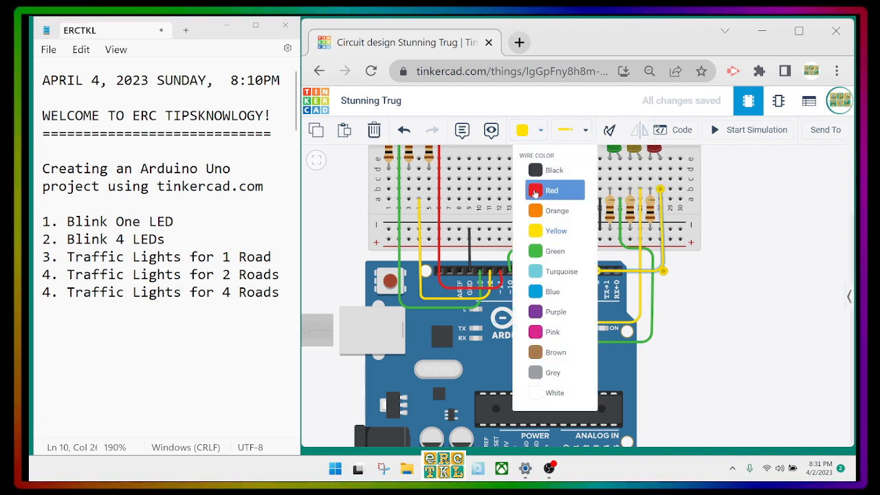
{"action": "left_click", "coordinate": [536, 189]}
Add a bend to the red pin 2 wire and reroute it squarely below the digital pin labels.
{"action": "mouse_move", "coordinate": [633, 271]}
{"action": "left_mouse_down"}
{"action": "mouse_move", "coordinate": [619, 308]}
{"action": "mouse_move", "coordinate": [600, 304]}
{"action": "mouse_move", "coordinate": [641, 285]}
{"action": "left_mouse_up"}
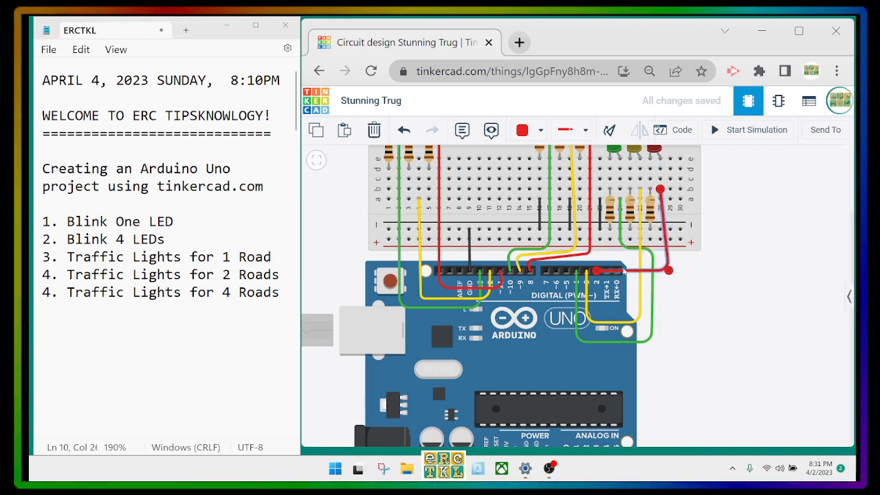
{"action": "left_click", "coordinate": [623, 273]}
{"action": "left_click_drag", "start_coordinate": [625, 273], "coordinate": [600, 303]}
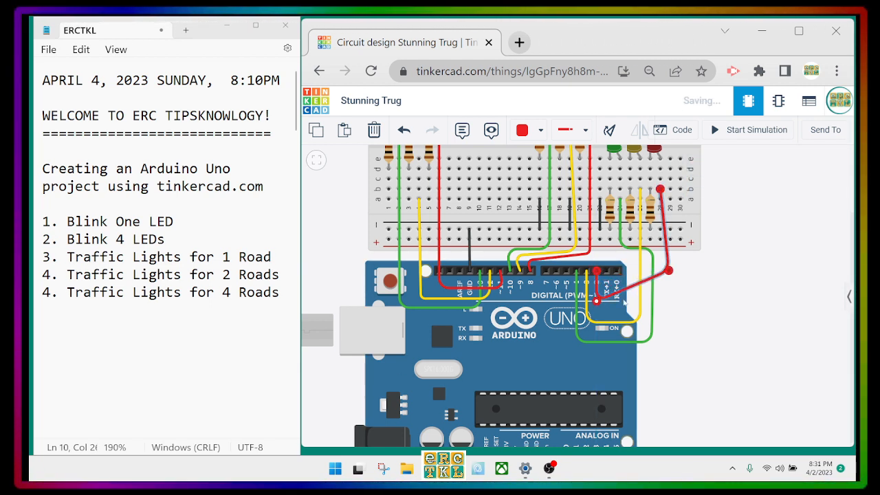
{"action": "left_click_drag", "start_coordinate": [670, 272], "coordinate": [666, 301]}
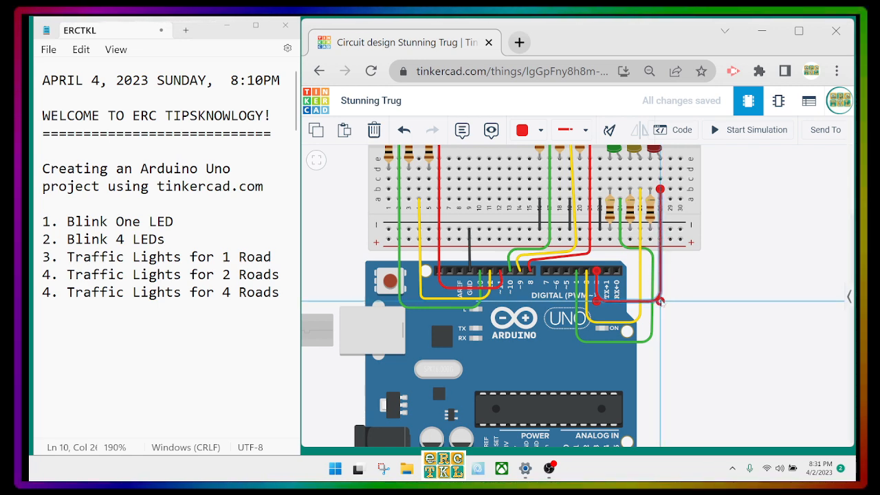
Copy the second group's green, yellow and red LEDs and place the copies in row c, columns 10–15.
{"action": "scroll", "coordinate": [717, 314], "scroll_direction": "down", "scroll_amount": 4}
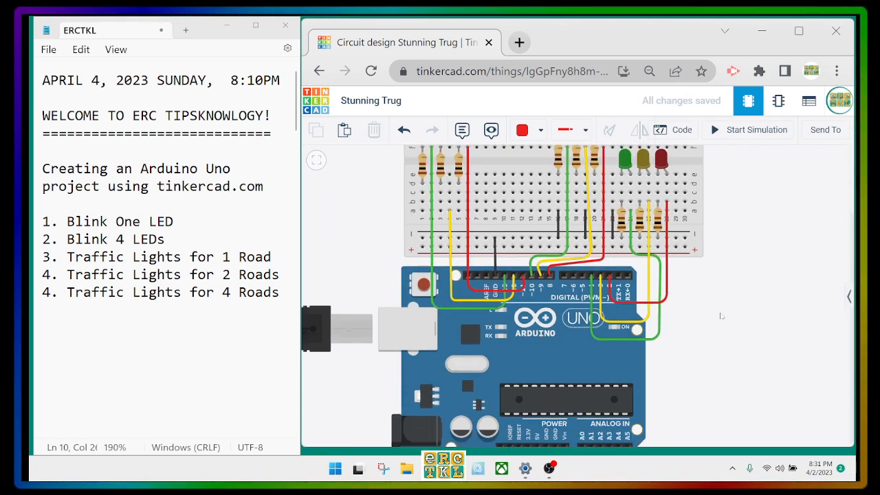
{"action": "scroll", "coordinate": [741, 326], "scroll_direction": "up", "scroll_amount": 3}
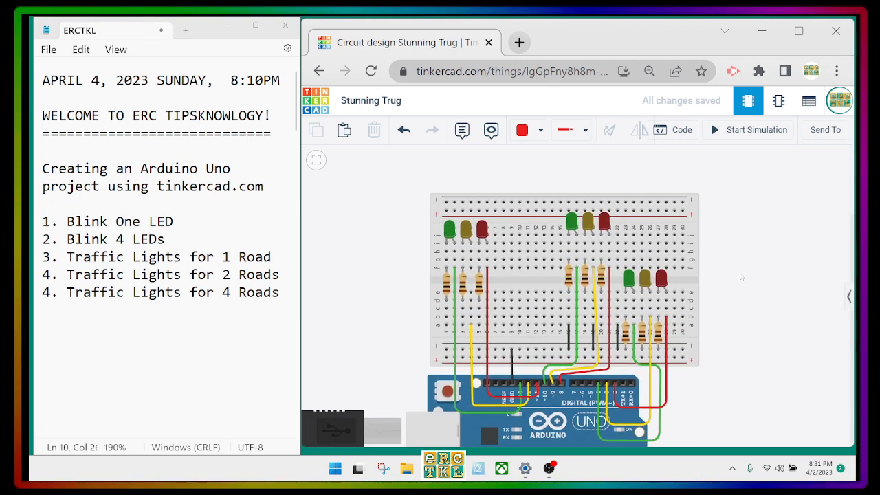
{"action": "left_click", "coordinate": [573, 225]}
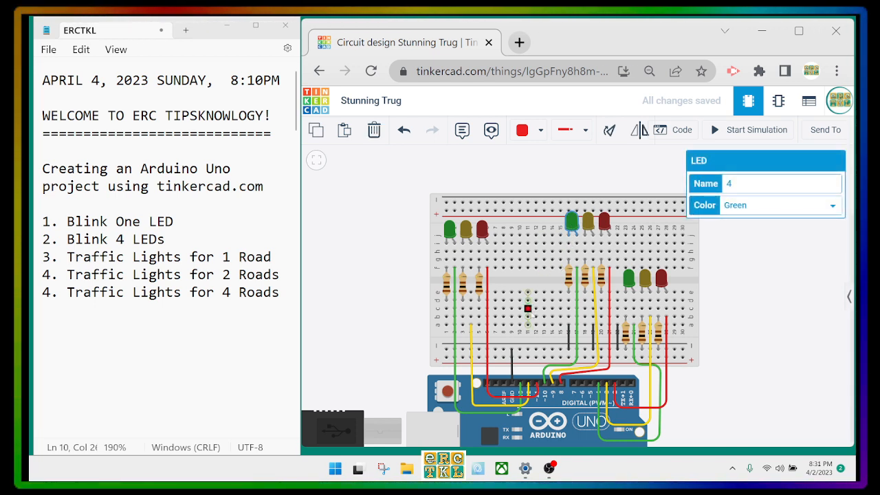
{"action": "key", "text": "ctrl+v"}
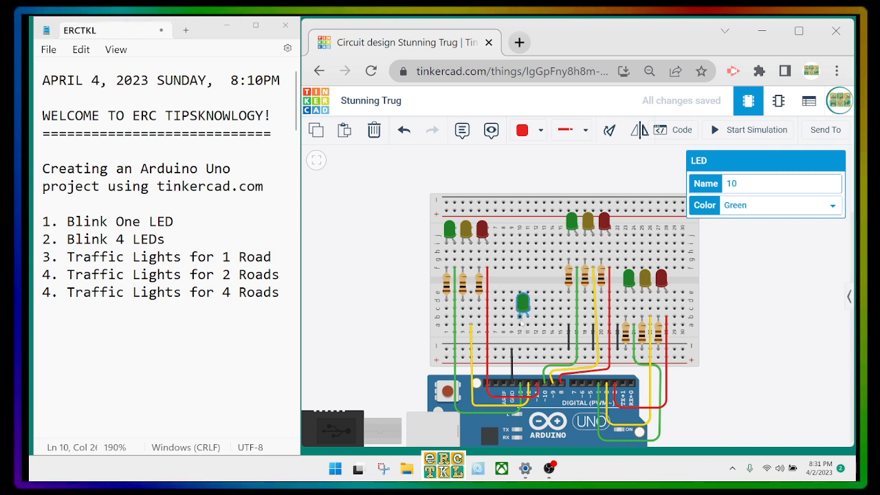
{"action": "left_click", "coordinate": [520, 324]}
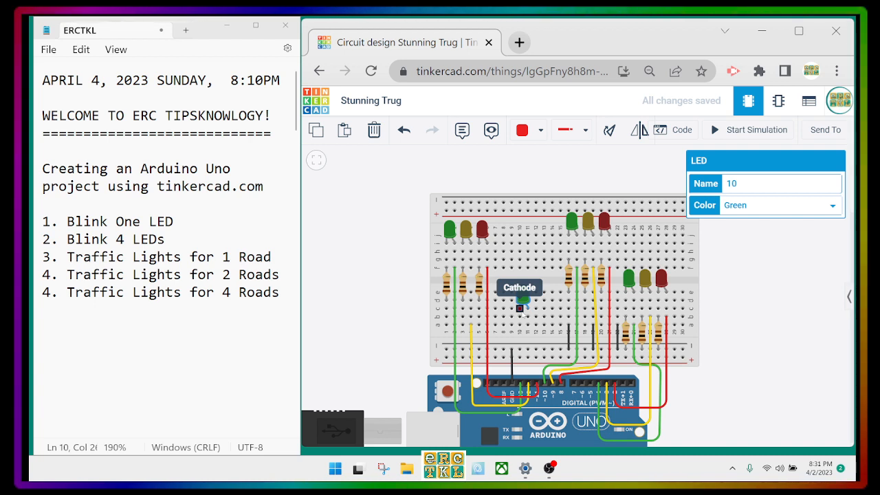
{"action": "left_click", "coordinate": [589, 223]}
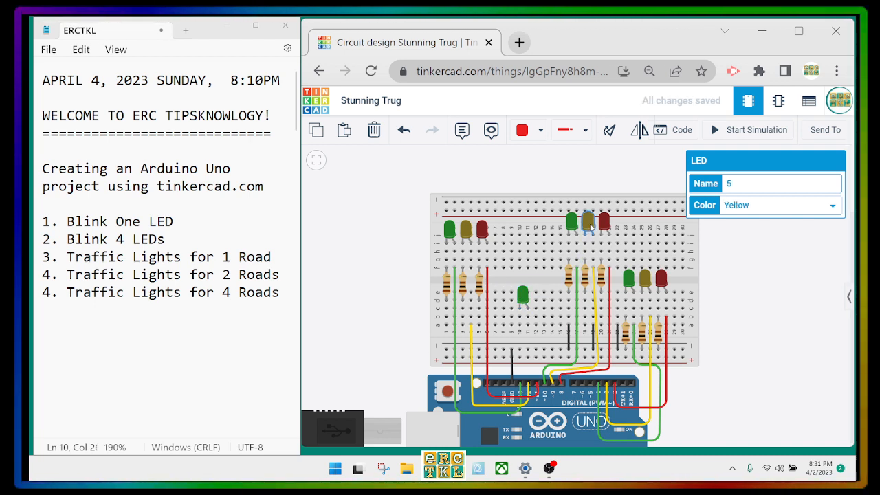
{"action": "key", "text": "ctrl+c"}
{"action": "key", "text": "ctrl+v"}
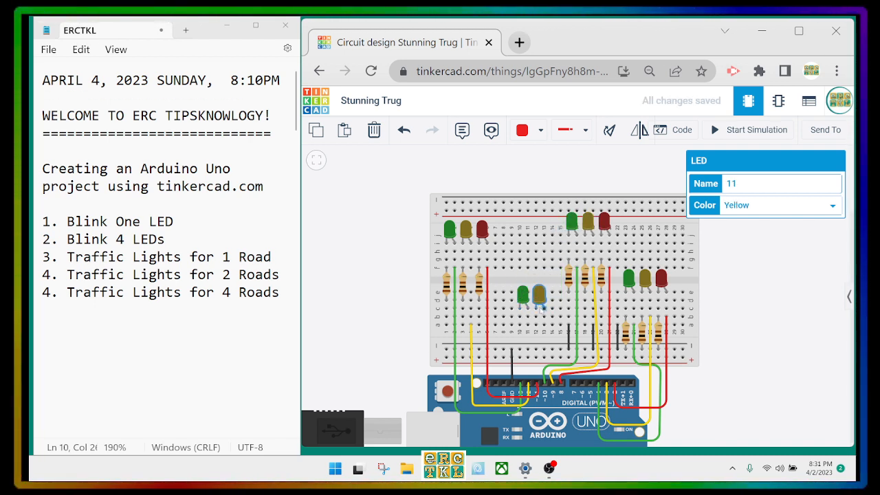
{"action": "left_click", "coordinate": [538, 304]}
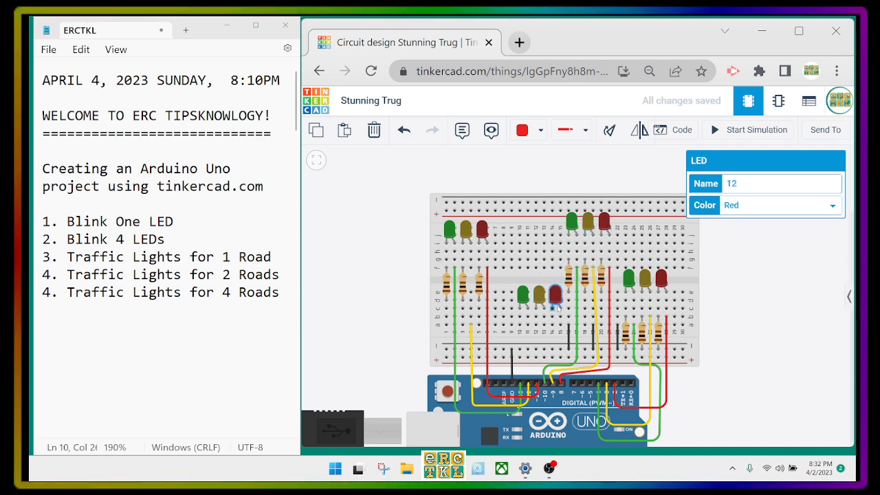
{"action": "left_click", "coordinate": [567, 292]}
Copy the column 16 resistor and place copies in columns 10 and 12 between row b and the negative rail.
{"action": "left_click", "coordinate": [570, 282]}
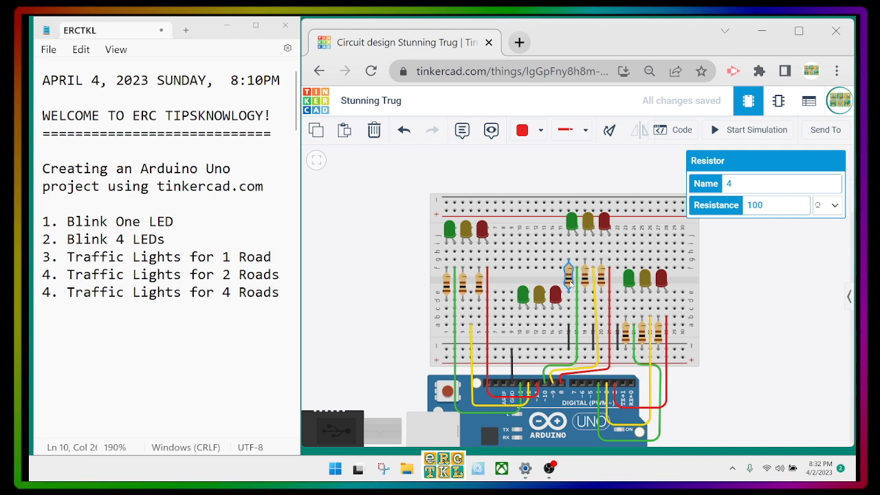
{"action": "key", "text": "ctrl+c"}
{"action": "key", "text": "ctrl+v"}
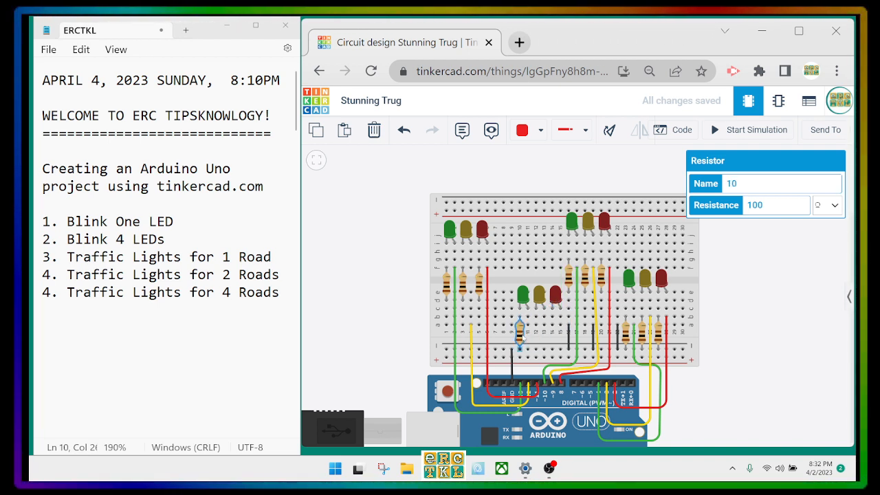
{"action": "left_click", "coordinate": [522, 336]}
{"action": "key", "text": "ctrl+v"}
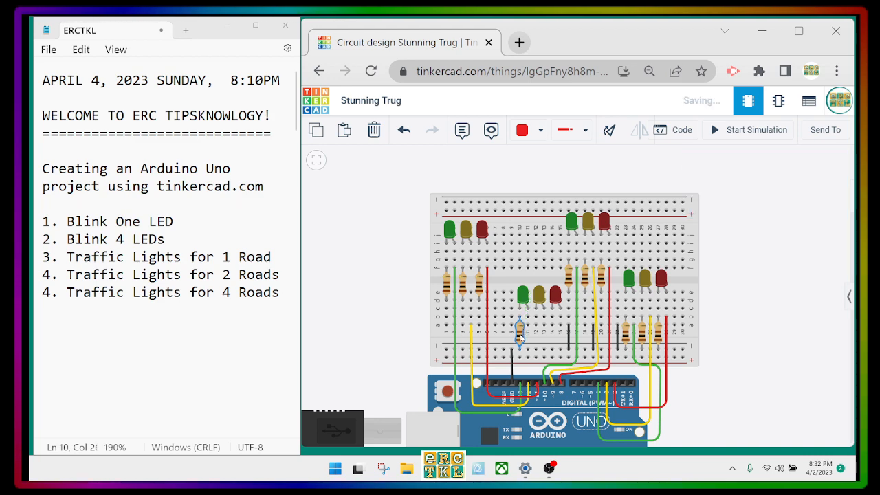
{"action": "left_click", "coordinate": [536, 333]}
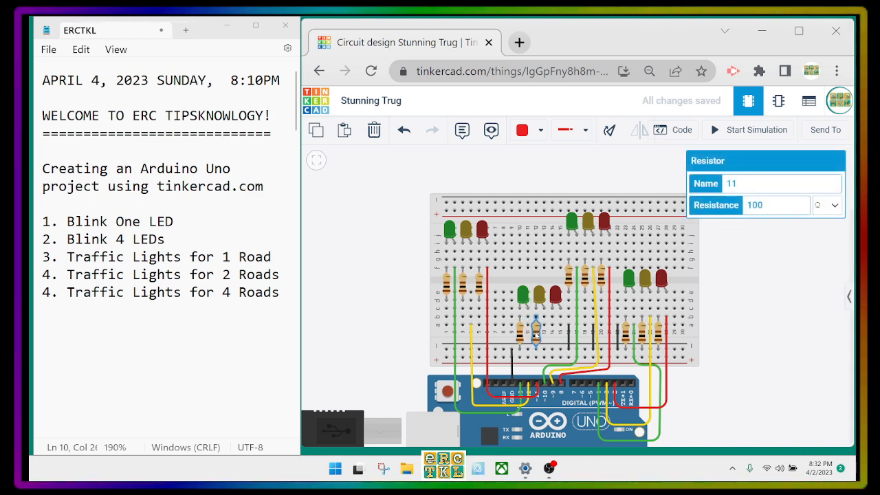
Place a resistor copy in column 14, and run a green wire from column 11 below the Arduino's pin labels to pin 7.
{"action": "scroll", "coordinate": [536, 331], "scroll_direction": "up", "scroll_amount": 3}
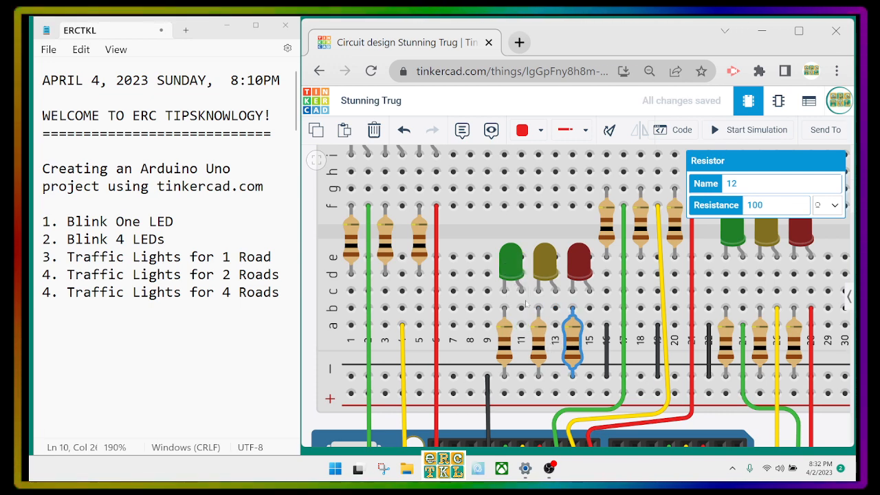
{"action": "scroll", "coordinate": [525, 311], "scroll_direction": "down", "scroll_amount": 2}
{"action": "left_click_drag", "start_coordinate": [765, 401], "coordinate": [733, 291]}
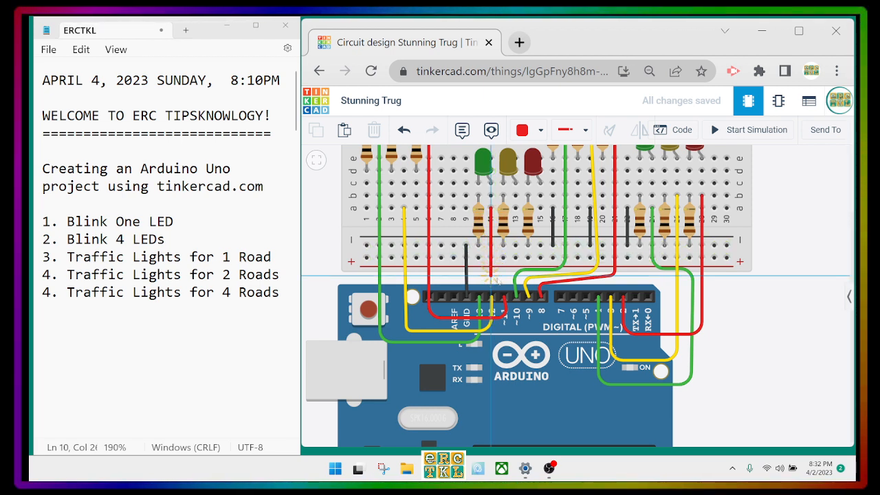
{"action": "left_click", "coordinate": [493, 381]}
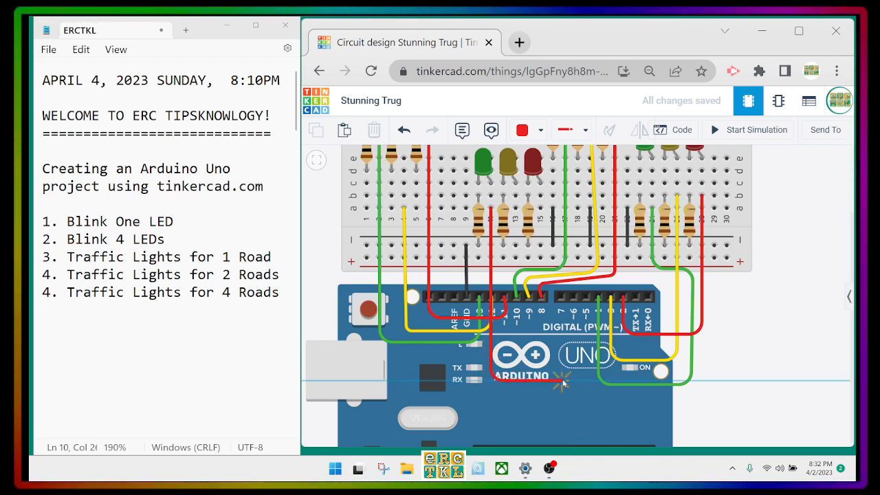
{"action": "left_click", "coordinate": [562, 300]}
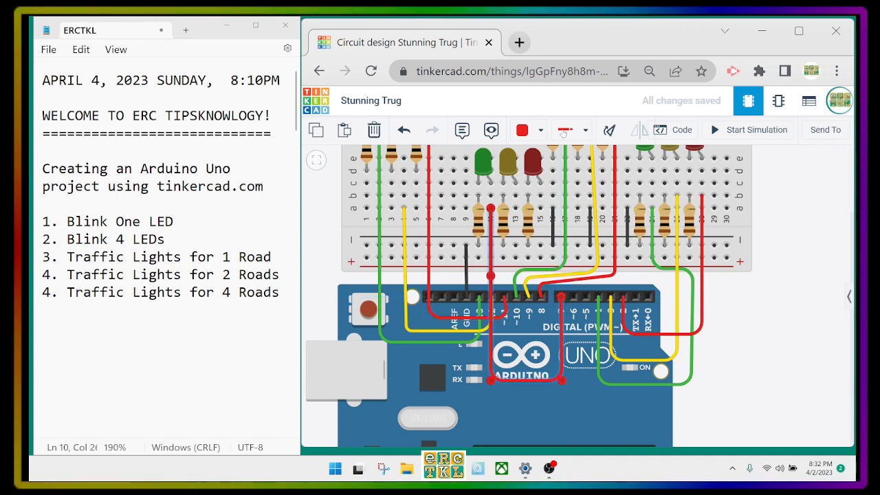
{"action": "left_click", "coordinate": [542, 131]}
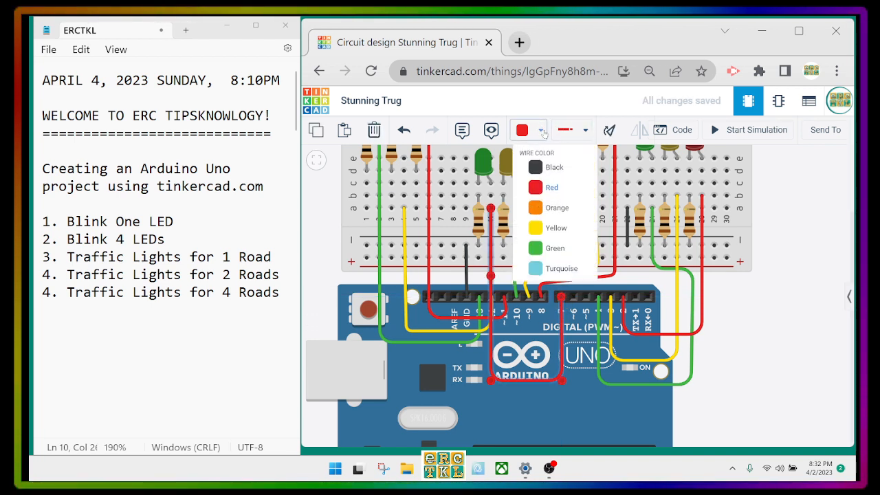
{"action": "left_click", "coordinate": [548, 251]}
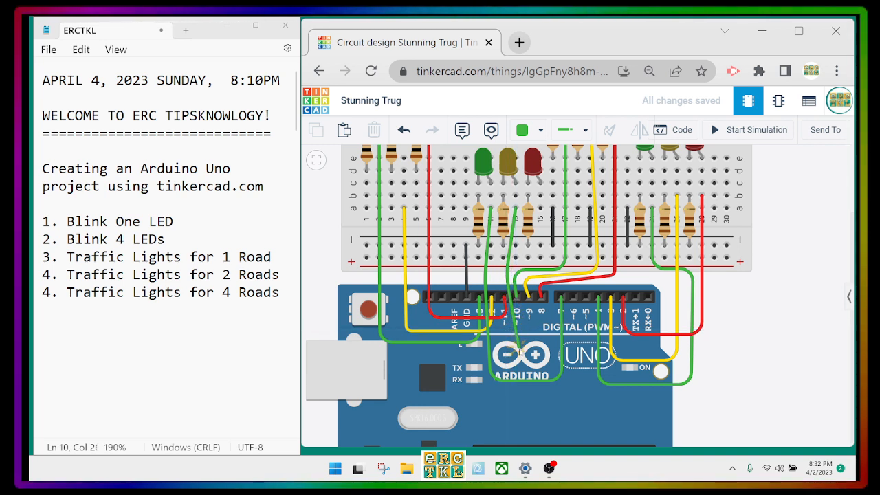
Route the wire from column 13 below the Arduino's pin labels to pin 6 and colour it yellow.
{"action": "left_click", "coordinate": [529, 389]}
{"action": "left_click", "coordinate": [566, 389]}
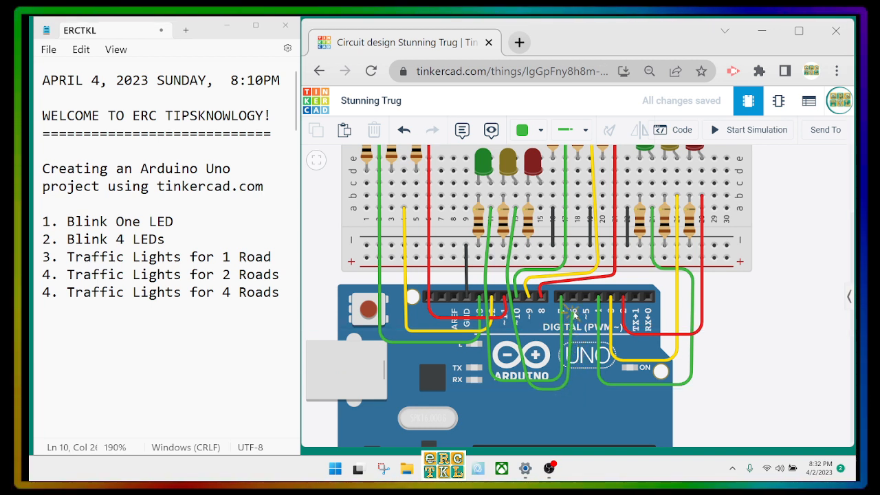
{"action": "left_click", "coordinate": [574, 297]}
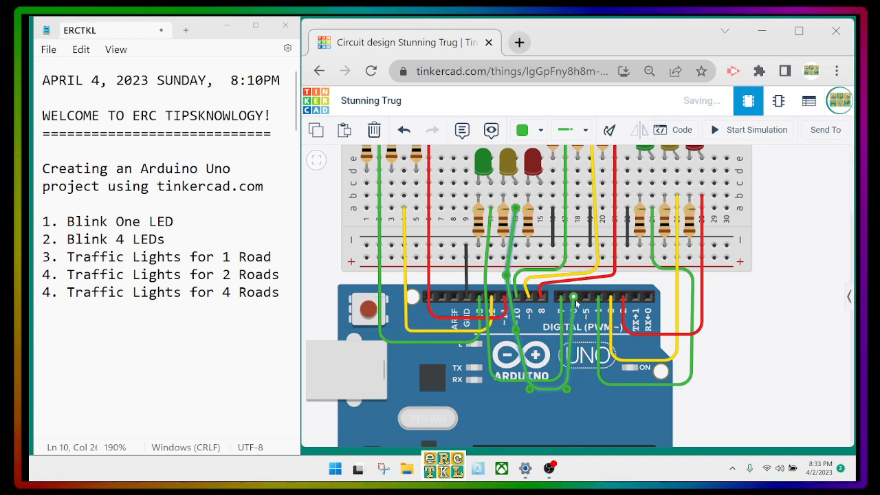
{"action": "left_click", "coordinate": [531, 133]}
{"action": "left_click", "coordinate": [544, 227]}
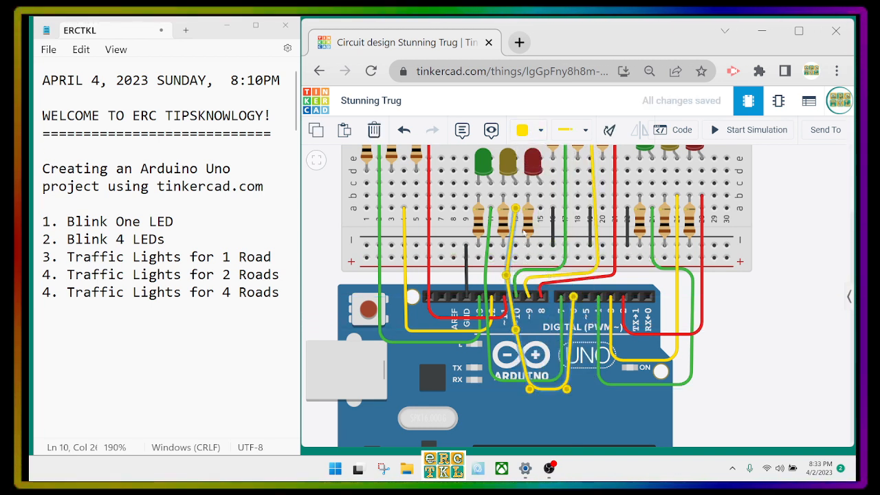
Connect column 15 in row a directly to Arduino pin 5 with a red wire.
{"action": "left_click", "coordinate": [540, 208]}
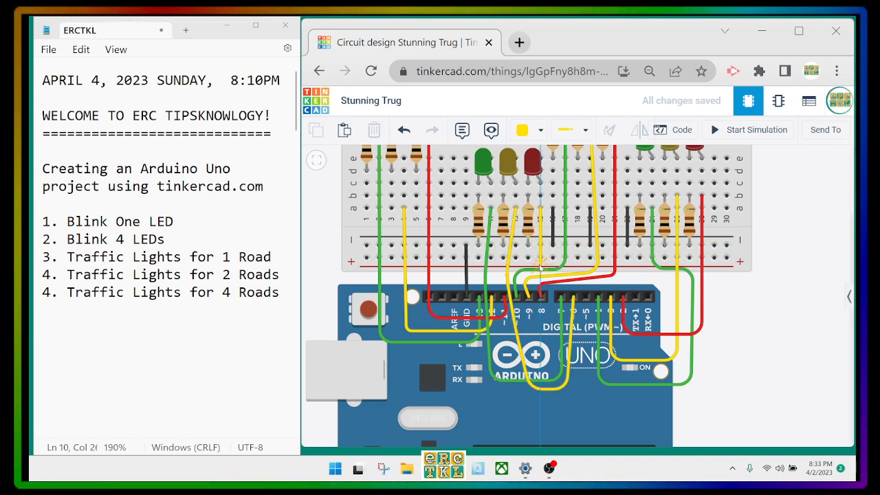
{"action": "left_click", "coordinate": [540, 258]}
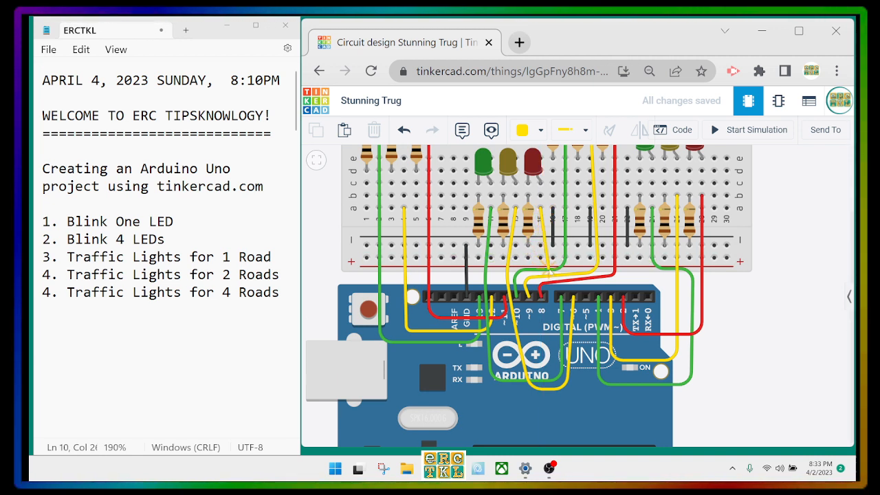
{"action": "left_click", "coordinate": [585, 297]}
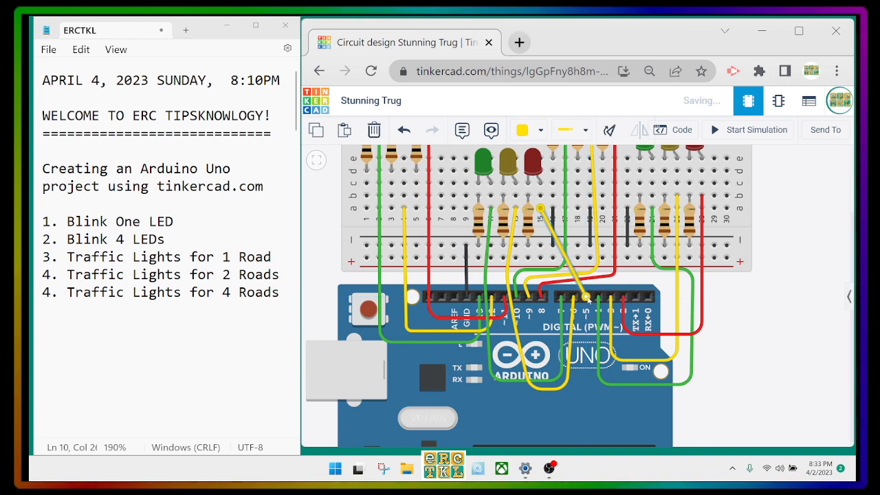
{"action": "left_click", "coordinate": [542, 132]}
{"action": "left_click", "coordinate": [556, 189]}
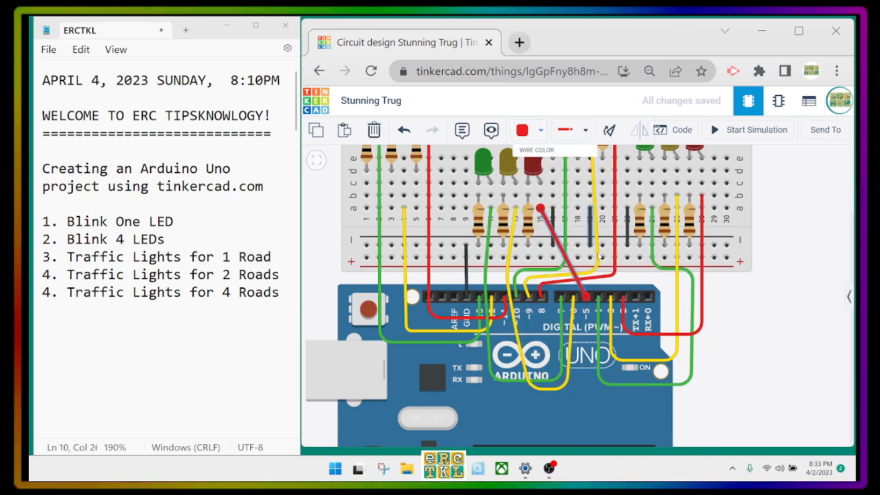
{"action": "left_click", "coordinate": [743, 301]}
Open the code and duplicate the six pinMode lines in setup(), separated from the originals by a blank line.
{"action": "scroll", "coordinate": [746, 304], "scroll_direction": "down", "scroll_amount": 2}
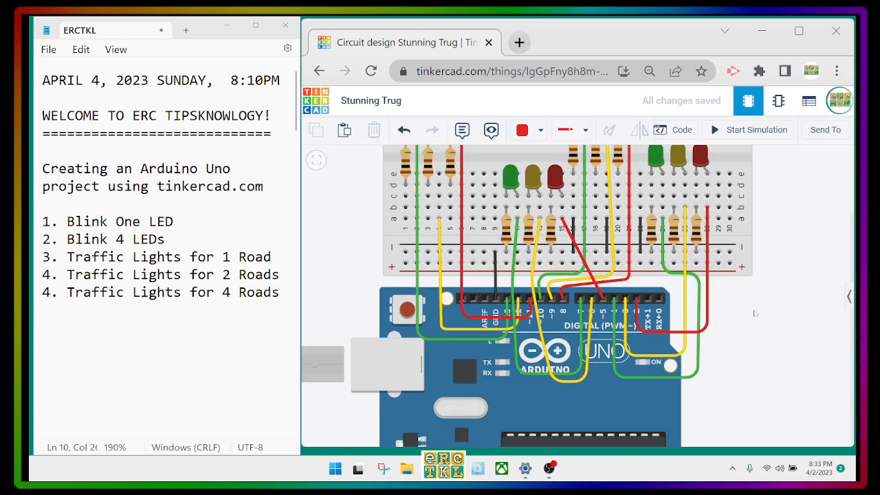
{"action": "scroll", "coordinate": [755, 313], "scroll_direction": "up", "scroll_amount": 1}
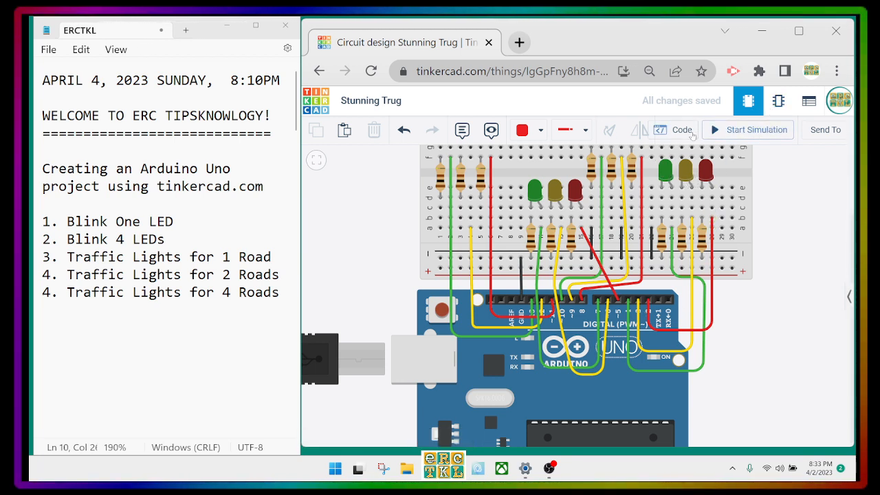
{"action": "left_click", "coordinate": [691, 134]}
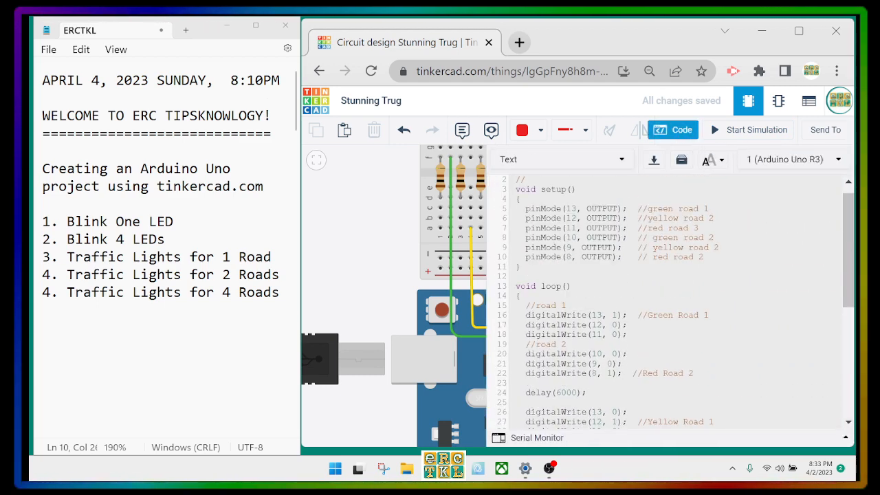
{"action": "left_click_drag", "start_coordinate": [525, 209], "coordinate": [704, 257]}
{"action": "key", "text": "ctrl+c"}
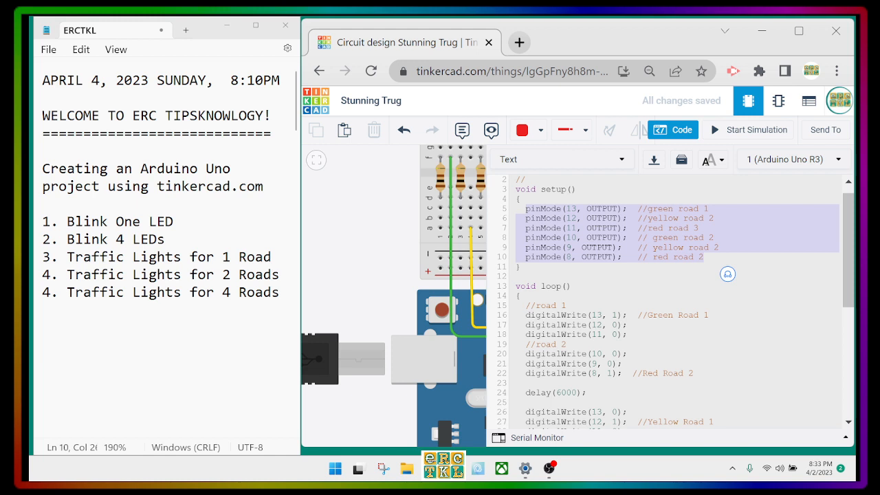
{"action": "left_click", "coordinate": [707, 257]}
{"action": "key", "text": "Return"}
{"action": "key", "text": "Return"}
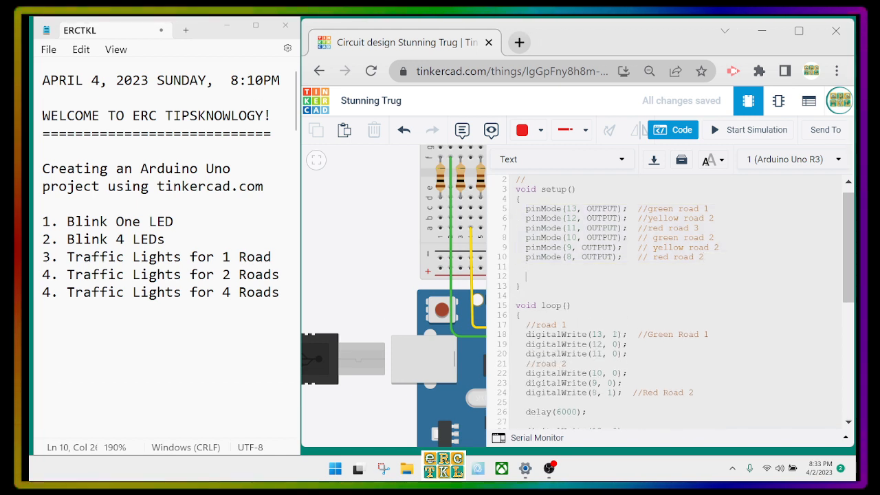
{"action": "key", "text": "ctrl+v"}
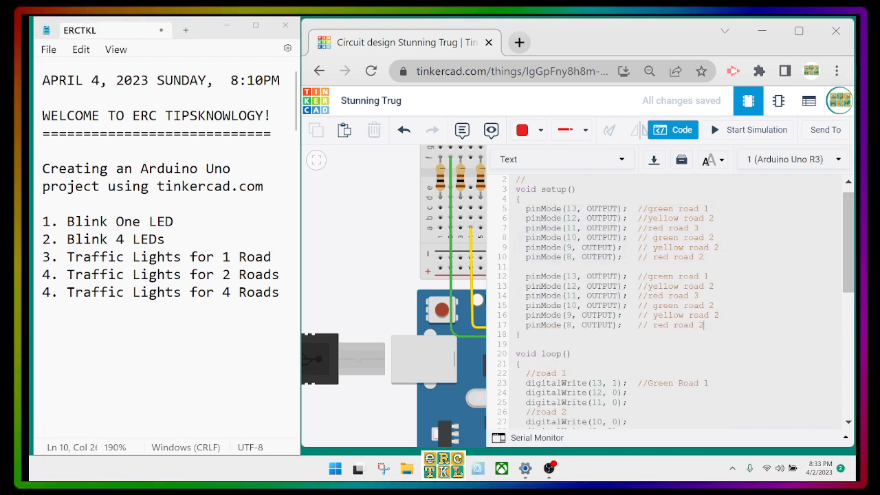
Set the pin numbers in the six duplicated pinMode lines to 7, 6, 5, 4, 3 and 2.
{"action": "double_click", "coordinate": [573, 276]}
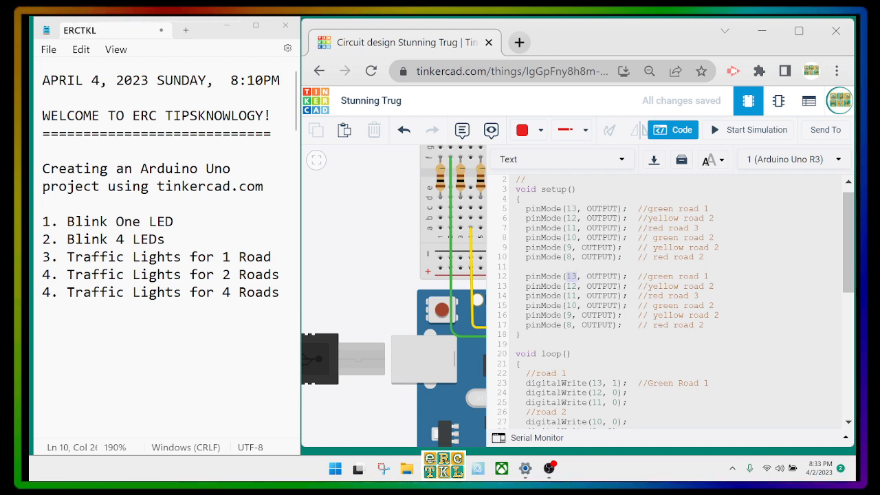
{"action": "type", "text": "7"}
{"action": "double_click", "coordinate": [571, 286]}
{"action": "type", "text": "6"}
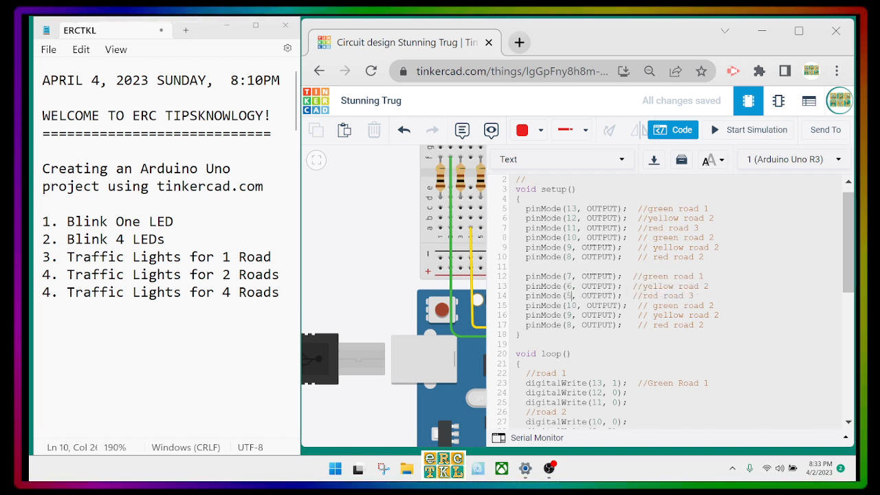
{"action": "double_click", "coordinate": [574, 305]}
{"action": "type", "text": "4"}
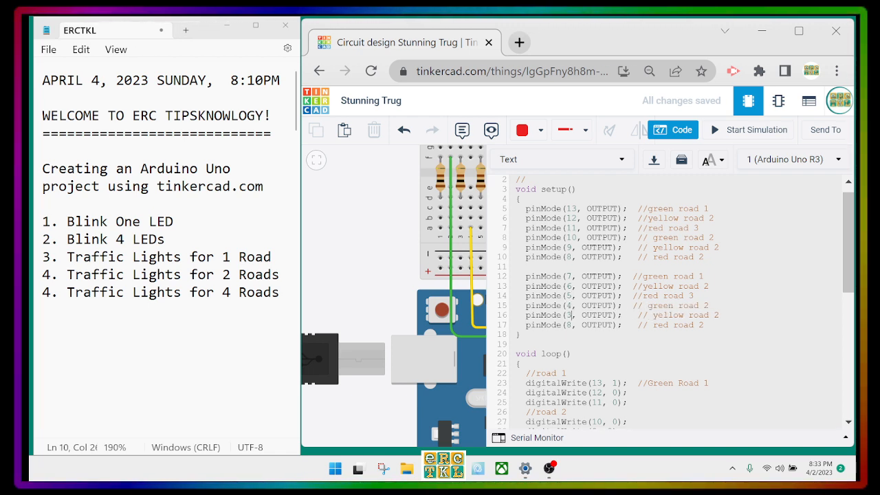
{"action": "type", "text": "2"}
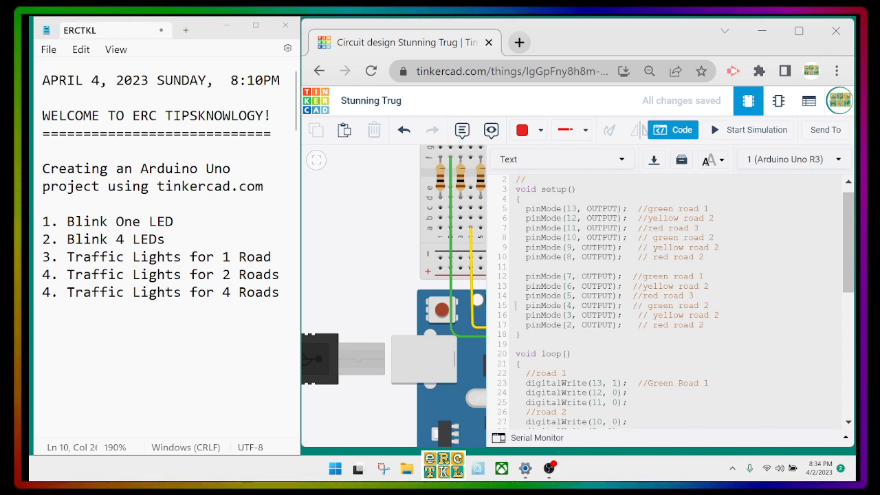
Insert a blank line before the pin 4 line and change the pin 7 and pin 6 comments to road 3.
{"action": "key", "text": "Return"}
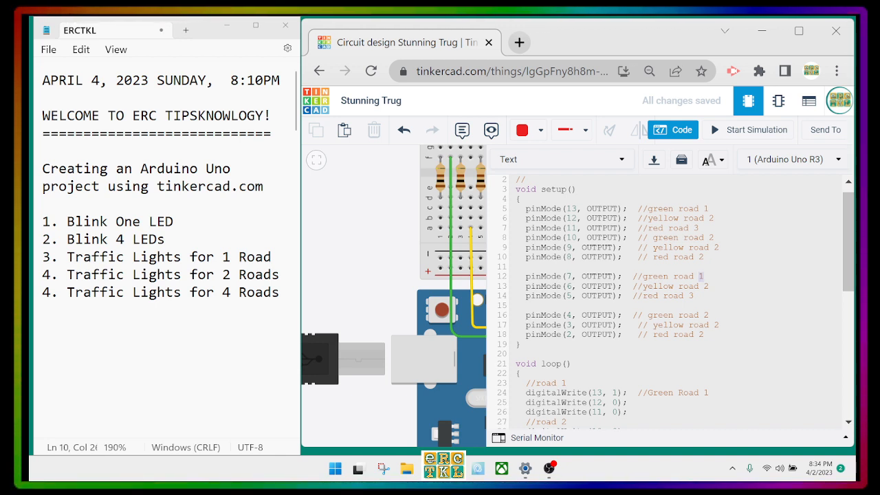
{"action": "key", "text": "Down"}
{"action": "key", "text": "Right"}
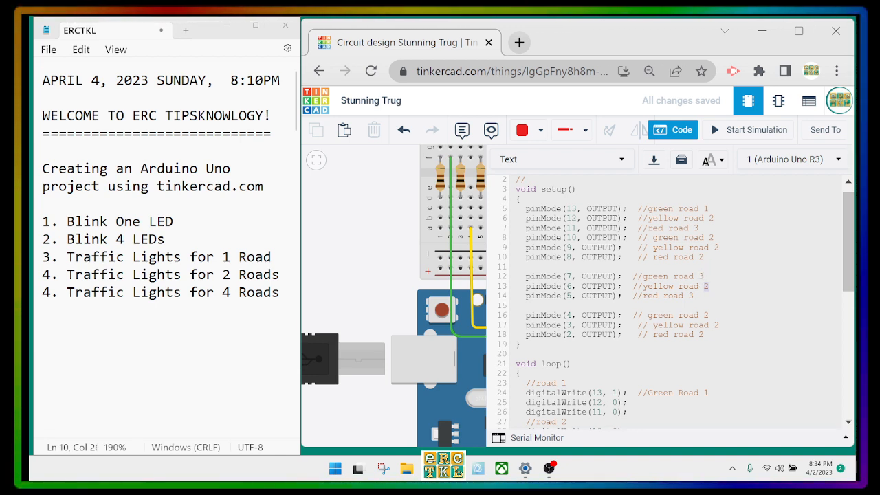
{"action": "key", "text": "BackSpace"}
{"action": "type", "text": "3"}
{"action": "key", "text": "Down"}
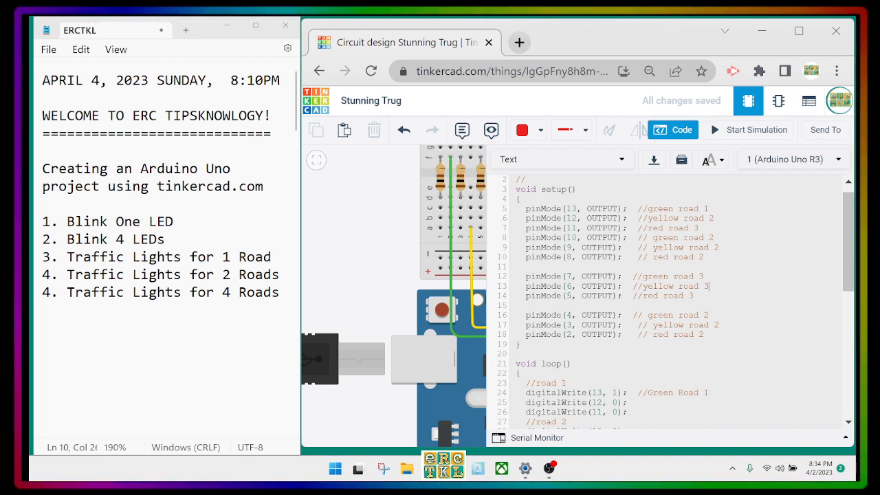
Correct the pin 12 and pin 11 comments to road 1 and insert a blank line before the pin 10 line.
{"action": "key", "text": "Up"}
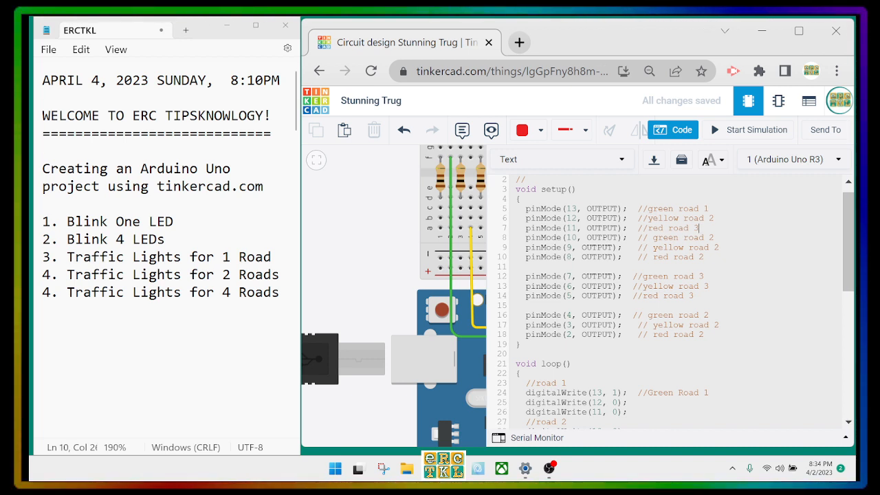
{"action": "key", "text": "shift+Left"}
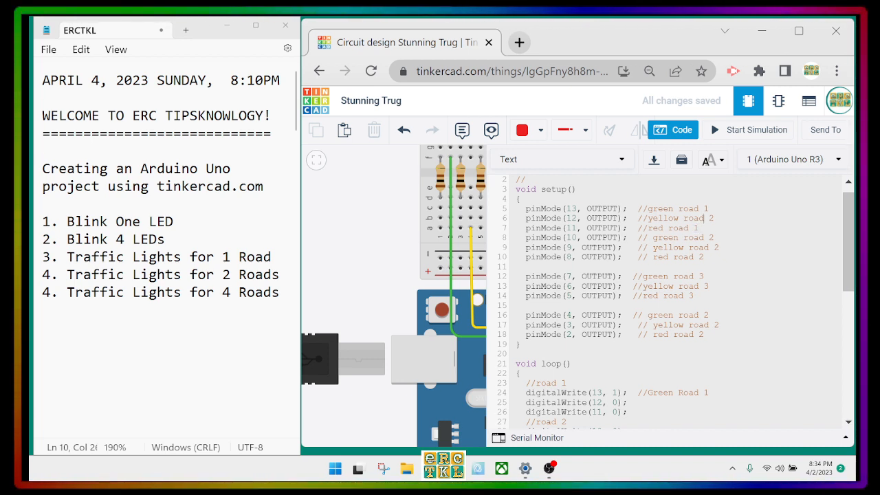
{"action": "key", "text": "Down"}
{"action": "key", "text": "Return"}
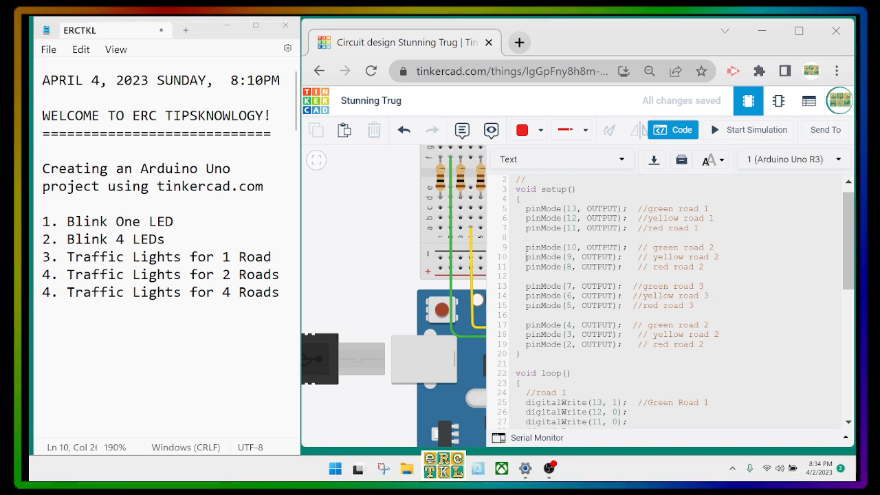
Change the green, yellow and red comments for pins 4, 3 and 2 to road 4.
{"action": "key", "text": "Down"}
{"action": "key", "text": "Down"}
{"action": "key", "text": "Down"}
{"action": "key", "text": "Down"}
{"action": "key", "text": "Down"}
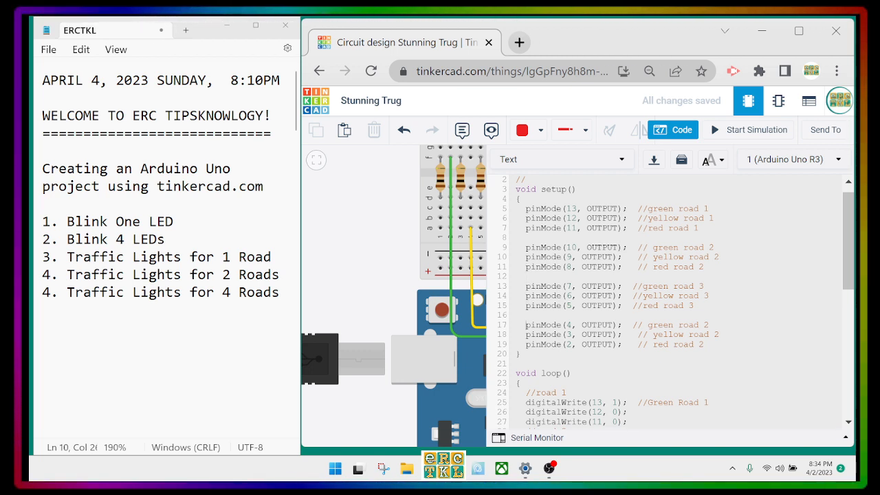
{"action": "key", "text": "BackSpace"}
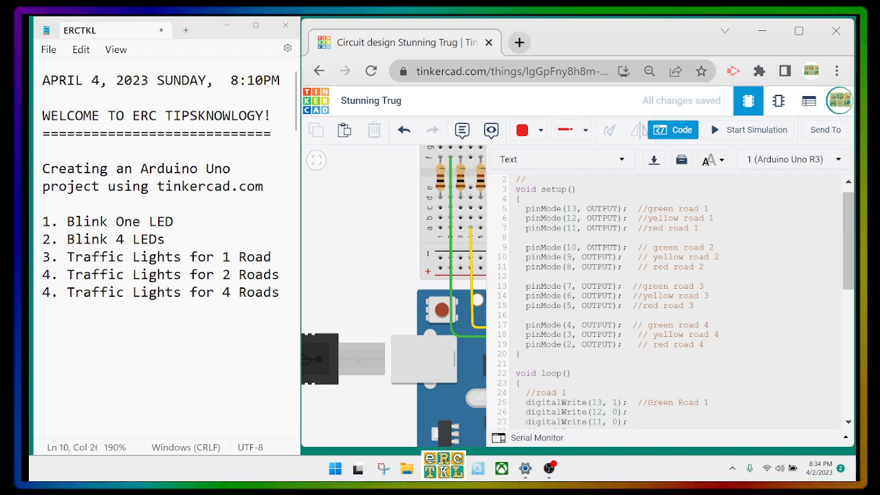
Duplicate the first road 1 and road 2 digitalWrite block above delay(6000), and relabel the copies' heading comments as road 3 and road 4.
{"action": "scroll", "coordinate": [668, 303], "scroll_direction": "down", "scroll_amount": 5}
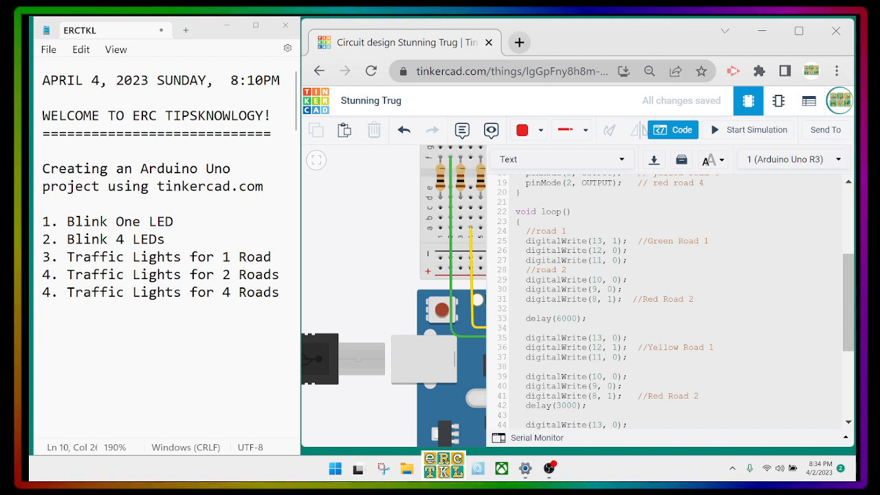
{"action": "left_click_drag", "start_coordinate": [527, 231], "coordinate": [722, 309]}
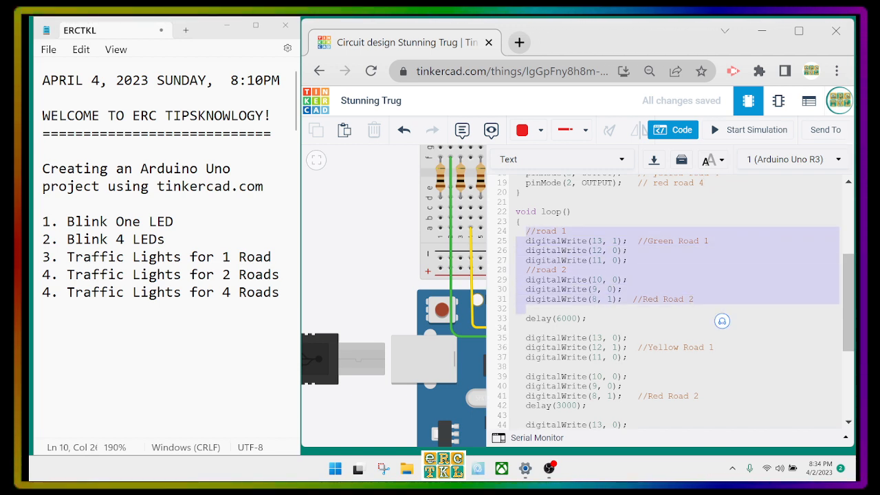
{"action": "left_click", "coordinate": [695, 299]}
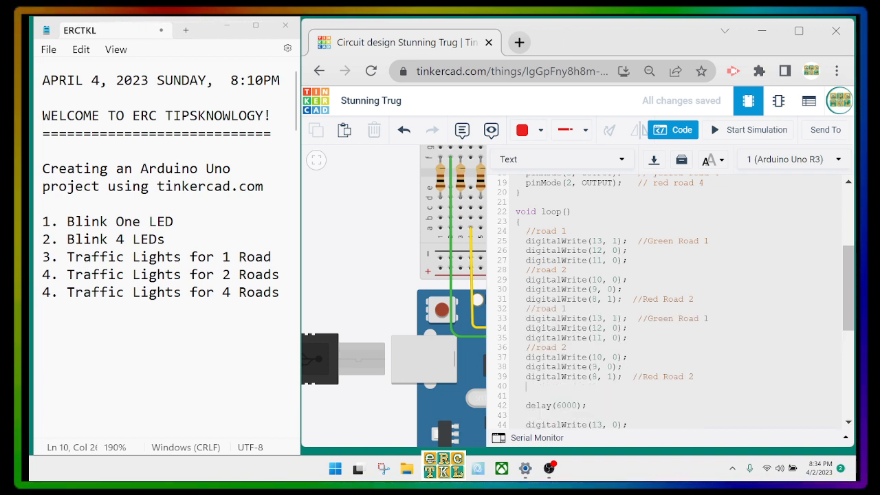
{"action": "left_click", "coordinate": [569, 309]}
{"action": "key", "text": "BackSpace"}
{"action": "type", "text": "3"}
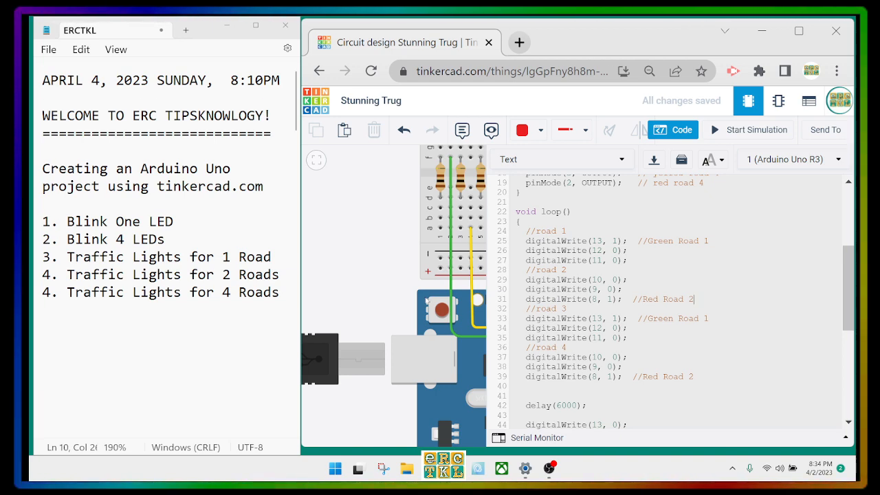
Check the whole LED circuit, and append WEST-BOUND to the Green Road 1 comment of the first pin 13 line in loop().
{"action": "left_click", "coordinate": [381, 284]}
{"action": "scroll", "coordinate": [382, 284], "scroll_direction": "up", "scroll_amount": 1}
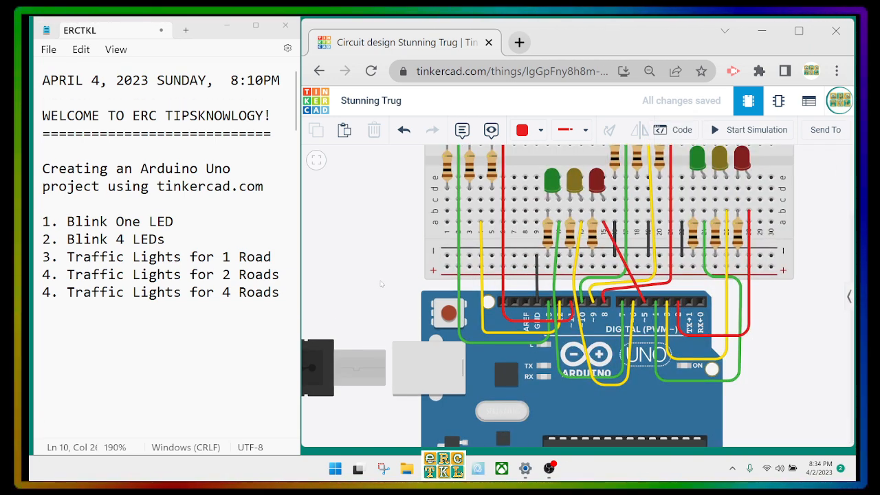
{"action": "scroll", "coordinate": [381, 288], "scroll_direction": "down", "scroll_amount": 3}
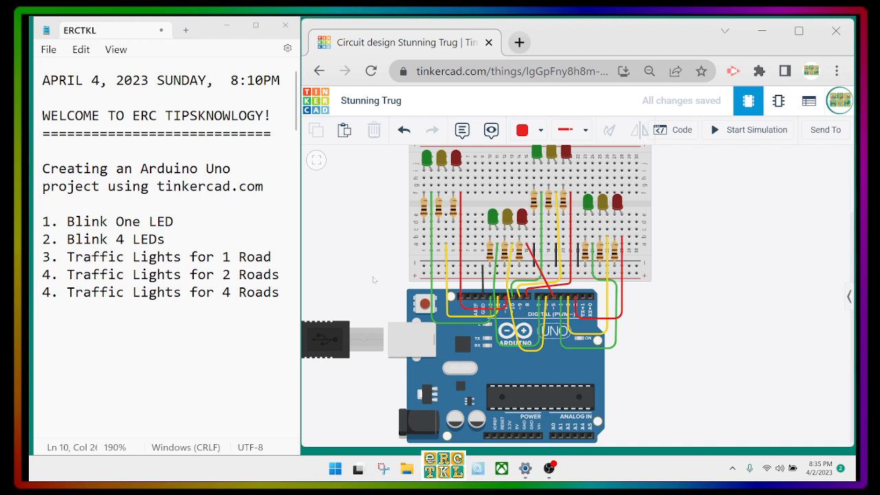
{"action": "scroll", "coordinate": [373, 280], "scroll_direction": "down", "scroll_amount": 1}
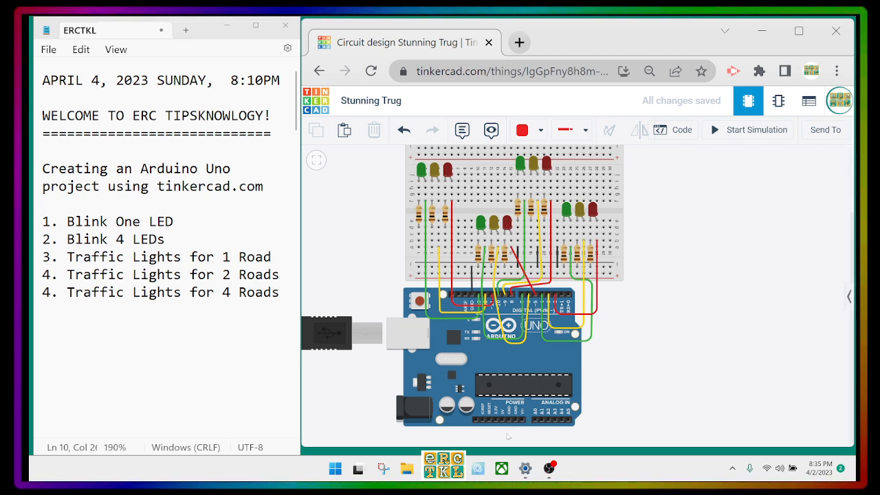
{"action": "left_click", "coordinate": [668, 131]}
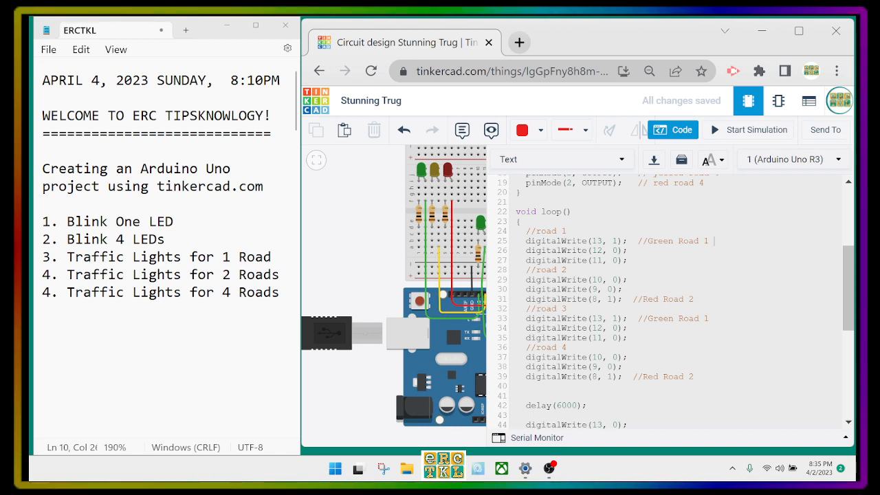
{"action": "type", "text": "WEST-"}
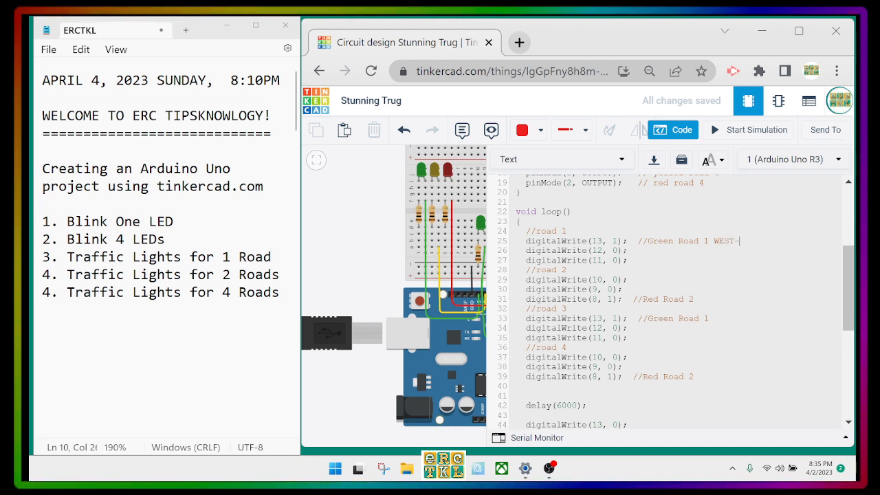
{"action": "type", "text": "BOUND"}
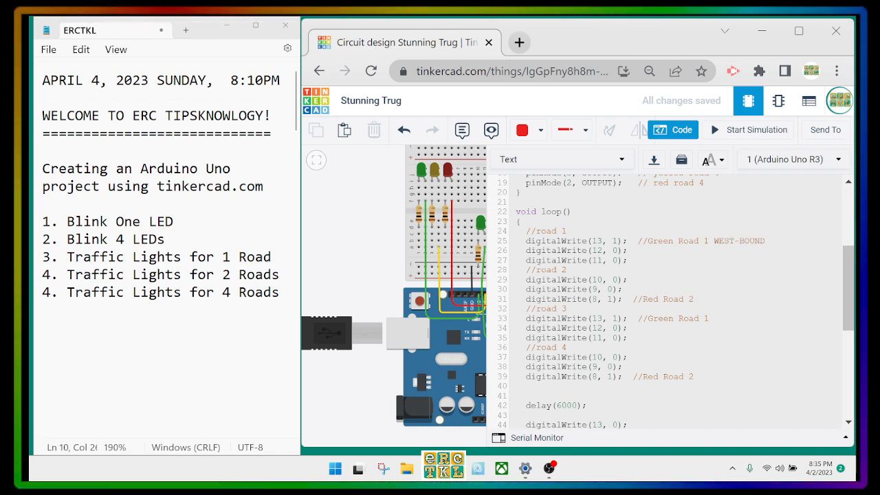
Append NORTH-BOUND to the Red Road 2 comment on the pin 8 line of the road 2 block.
{"action": "key", "text": "Down"}
{"action": "key", "text": "Down"}
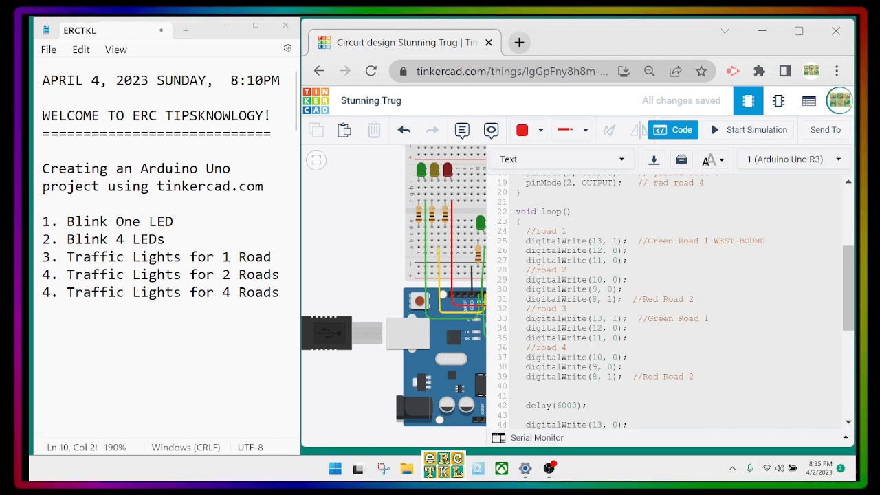
{"action": "type", "text": "RTH-BOUND"}
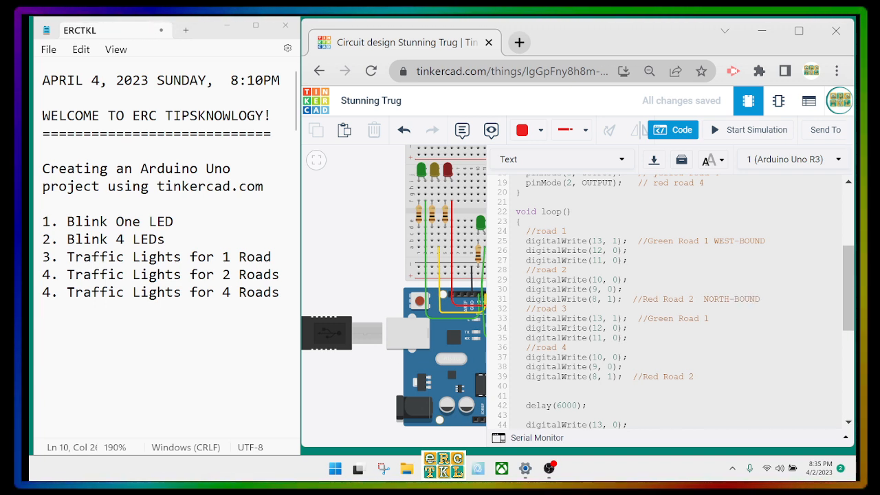
Remove the Green Road 1 comment from the road 3 block and change its three digitalWrite pins to 7, 6 and 5.
{"action": "key", "text": "Down"}
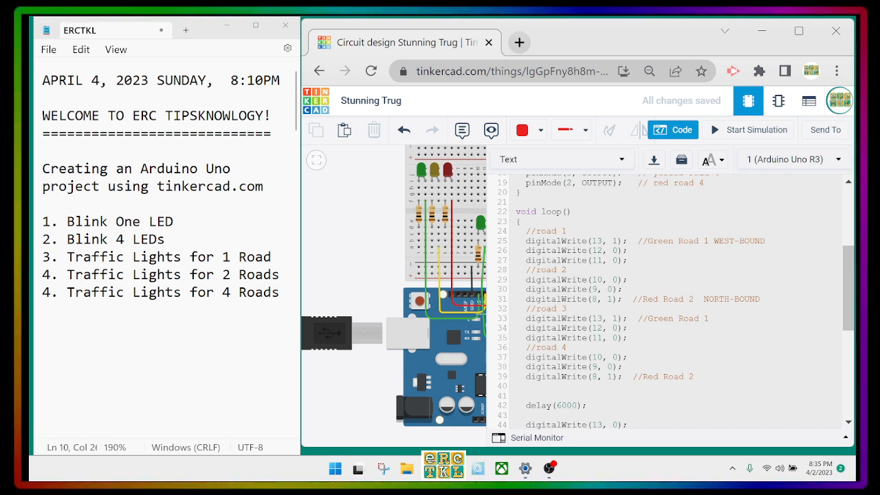
{"action": "key", "text": "BackSpace"}
{"action": "key", "text": "BackSpace"}
{"action": "key", "text": "BackSpace"}
{"action": "key", "text": "BackSpace"}
{"action": "key", "text": "BackSpace"}
{"action": "key", "text": "BackSpace"}
{"action": "key", "text": "BackSpace"}
{"action": "key", "text": "BackSpace"}
{"action": "key", "text": "BackSpace"}
{"action": "key", "text": "BackSpace"}
{"action": "key", "text": "BackSpace"}
{"action": "key", "text": "BackSpace"}
{"action": "key", "text": "BackSpace"}
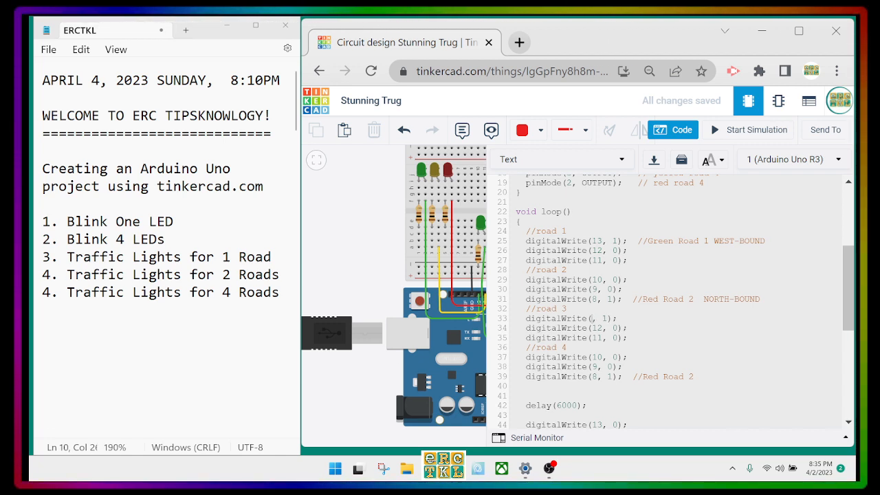
{"action": "key", "text": "Right"}
{"action": "key", "text": "BackSpace"}
{"action": "key", "text": "BackSpace"}
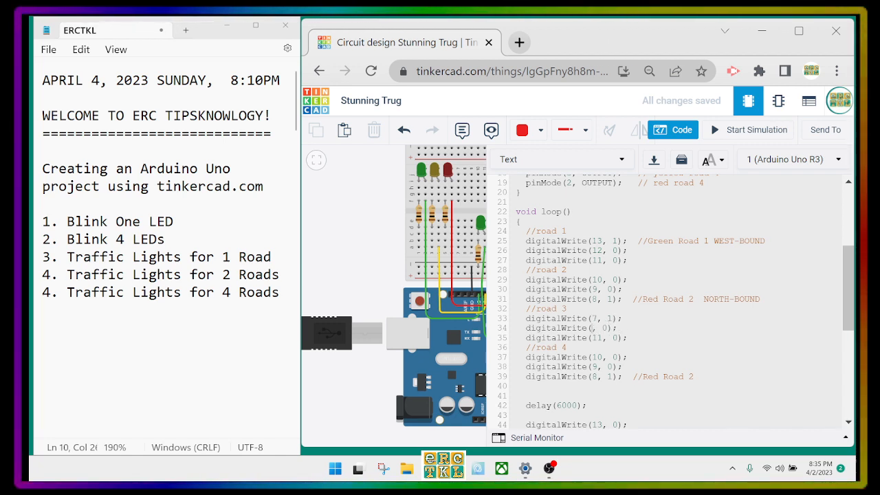
{"action": "type", "text": "6"}
{"action": "key", "text": "Down"}
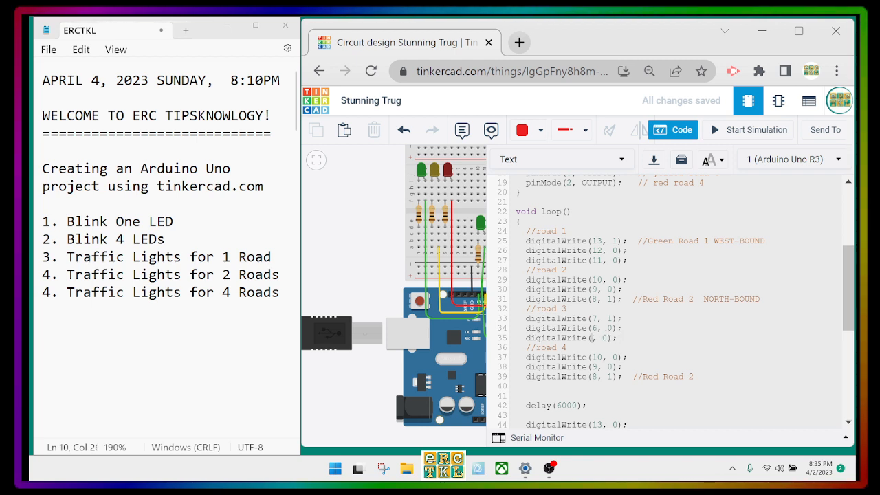
Change the three digitalWrite pins in the road 4 block to 4, 3 and 2.
{"action": "key", "text": "Down"}
{"action": "key", "text": "BackSpace"}
{"action": "key", "text": "BackSpace"}
{"action": "type", "text": "4"}
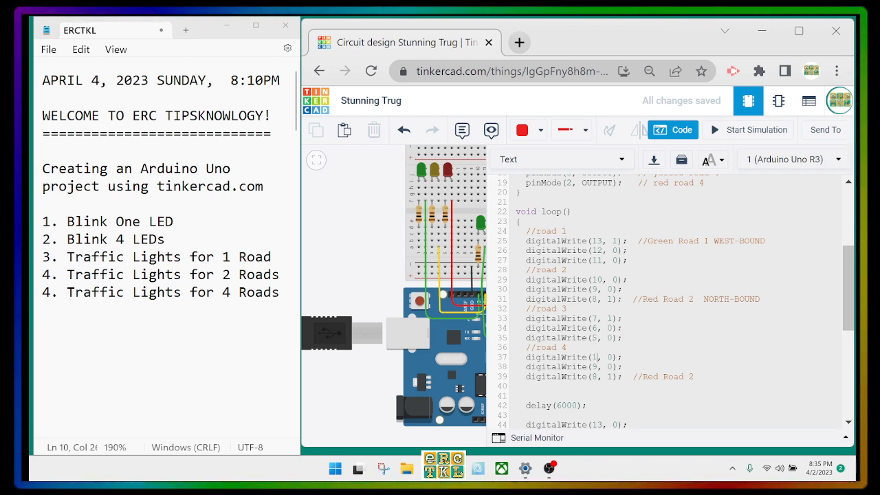
{"action": "key", "text": "Down"}
{"action": "key", "text": "BackSpace"}
{"action": "type", "text": "3"}
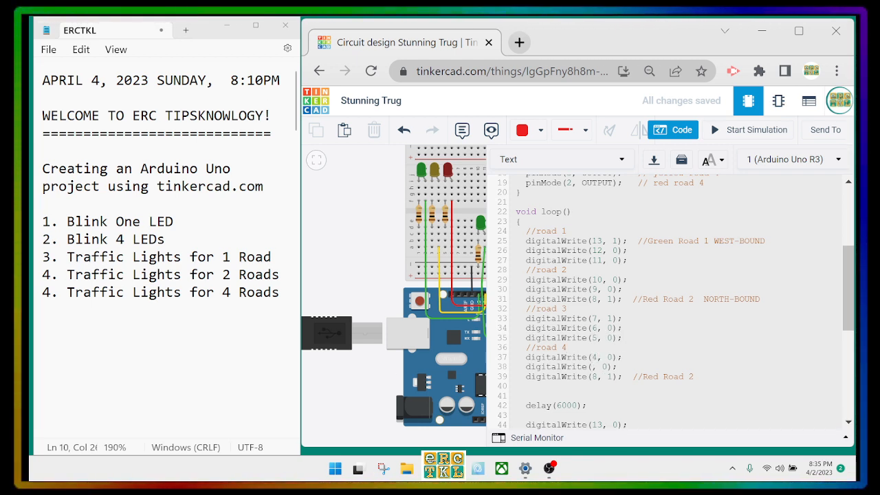
{"action": "key", "text": "Down"}
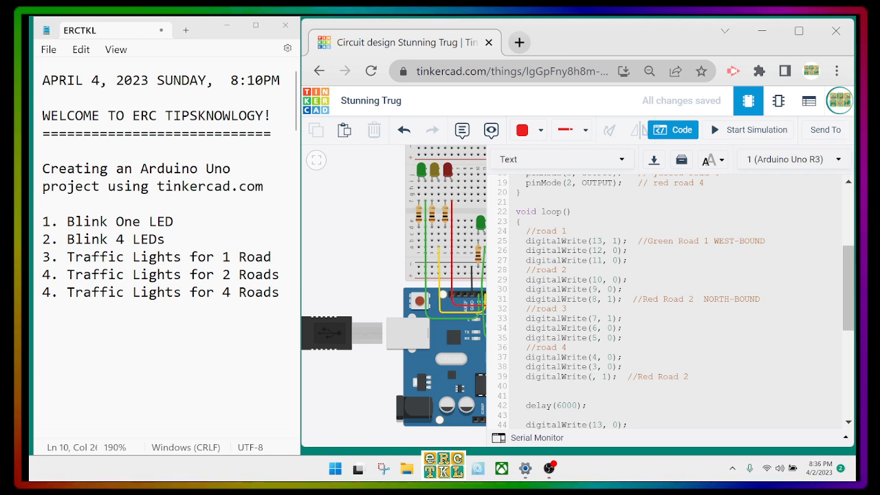
Add the comment "// Green Road 3 SOUTH-BOUND" after the pin 7 digitalWrite line.
{"action": "key", "text": "Up"}
{"action": "key", "text": "Up"}
{"action": "key", "text": "Up"}
{"action": "key", "text": "Up"}
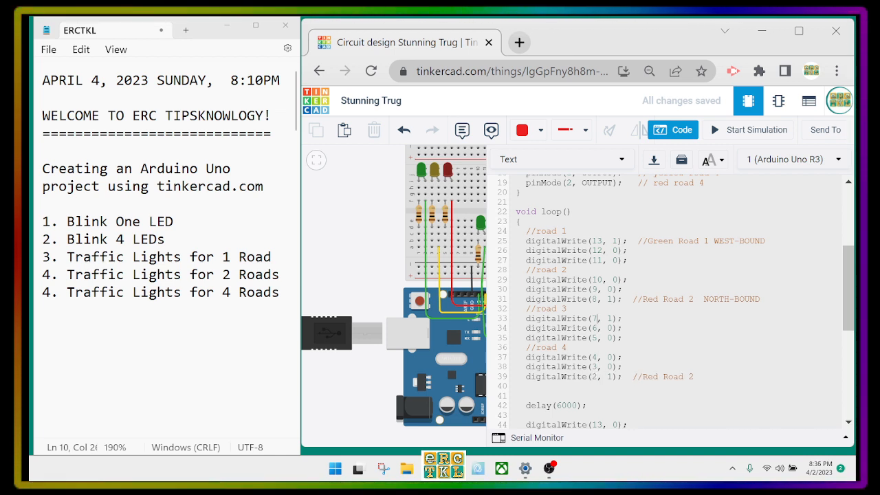
{"action": "key", "text": "Right"}
{"action": "key", "text": "Right"}
{"action": "key", "text": "Right"}
{"action": "key", "text": "Right"}
{"action": "left_click", "coordinate": [673, 130]}
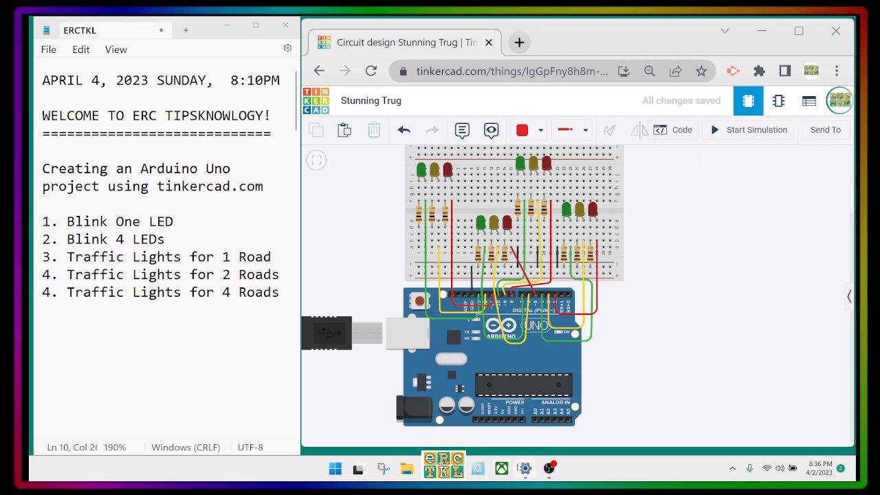
{"action": "left_click", "coordinate": [674, 130]}
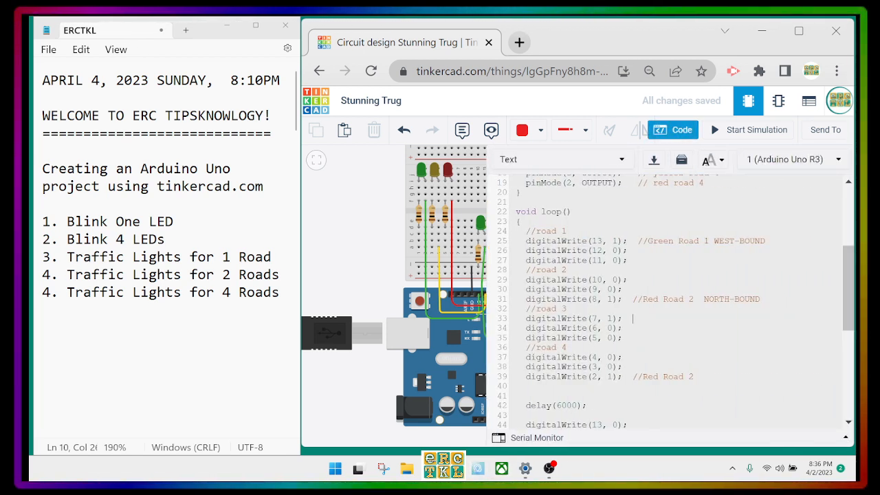
{"action": "type", "text": "/"}
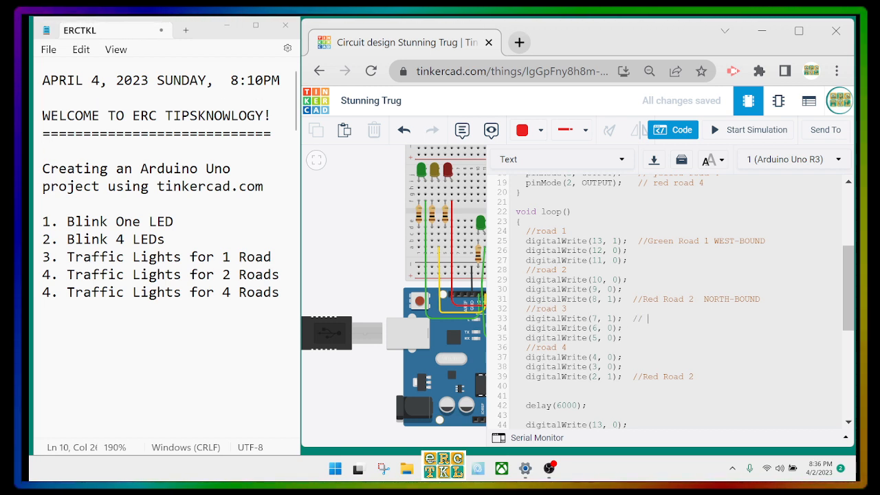
{"action": "type", "text": " Green Road 3"}
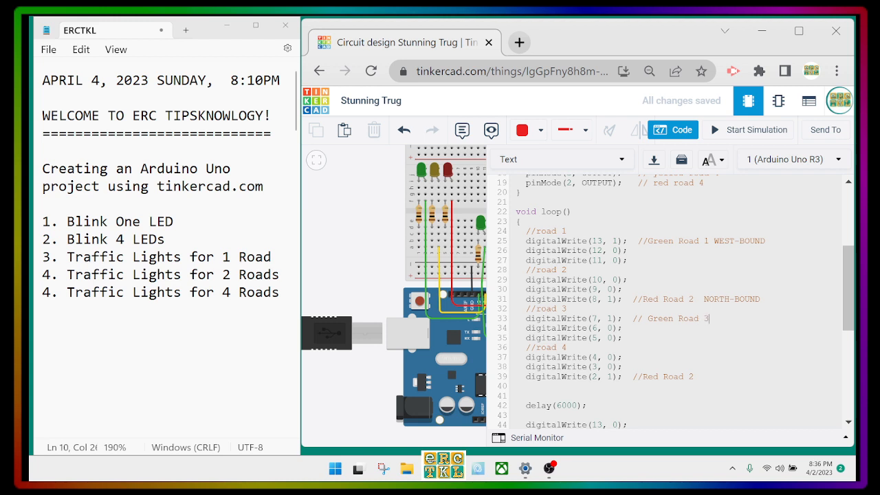
{"action": "type", "text": " SOUTH-BOUND"}
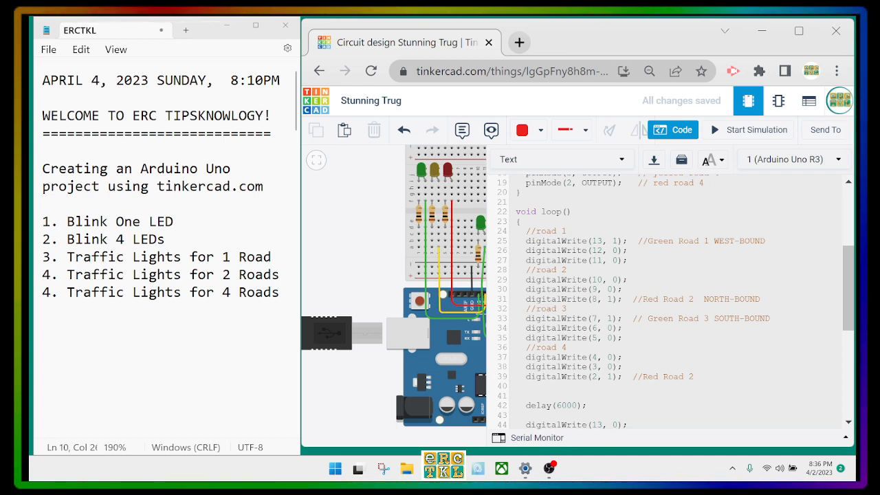
Append the direction letters W, N, S and E to the road 1, road 2, road 3 and road 4 heading comments.
{"action": "left_click", "coordinate": [568, 309]}
{"action": "left_click", "coordinate": [567, 231]}
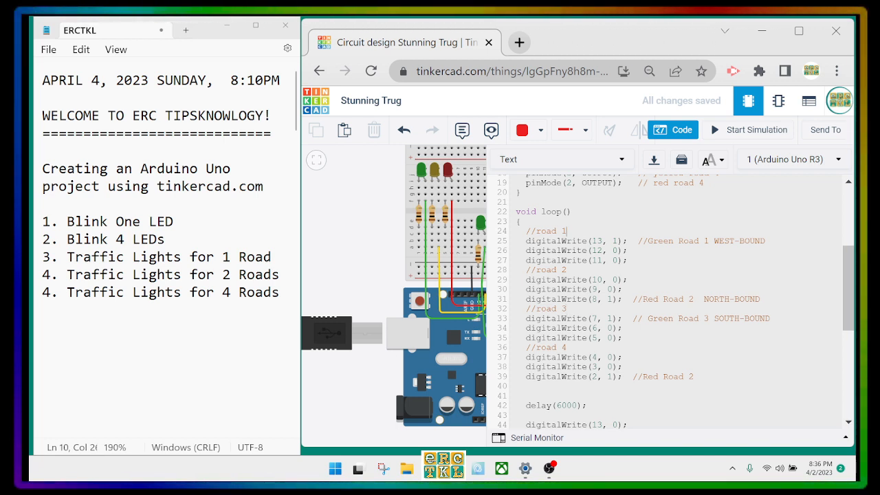
{"action": "type", "text": "N"}
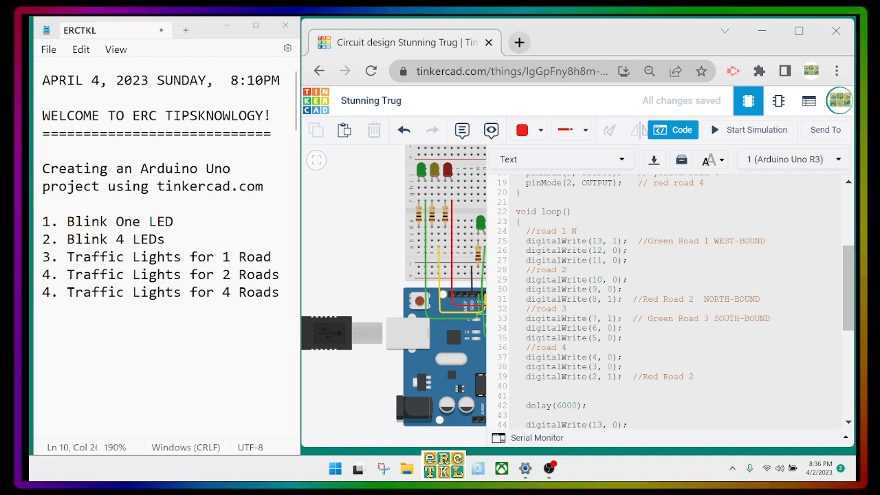
{"action": "key", "text": "BackSpace"}
{"action": "type", "text": "W"}
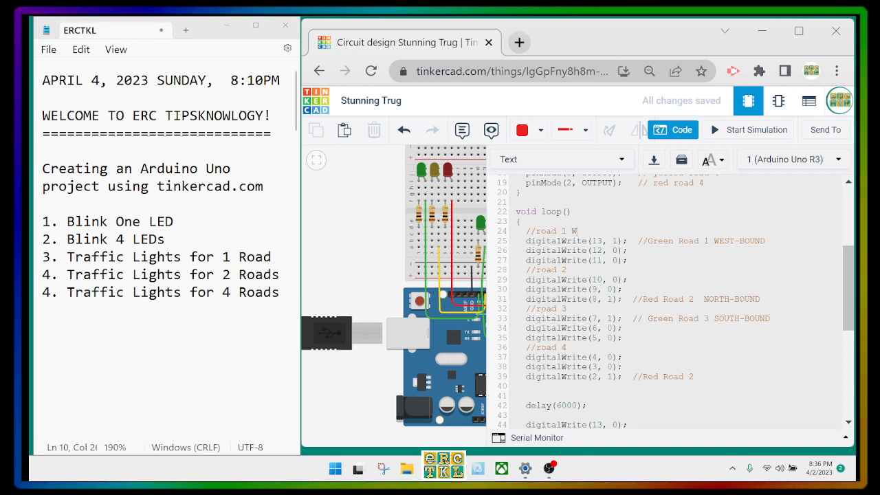
{"action": "left_click", "coordinate": [568, 270]}
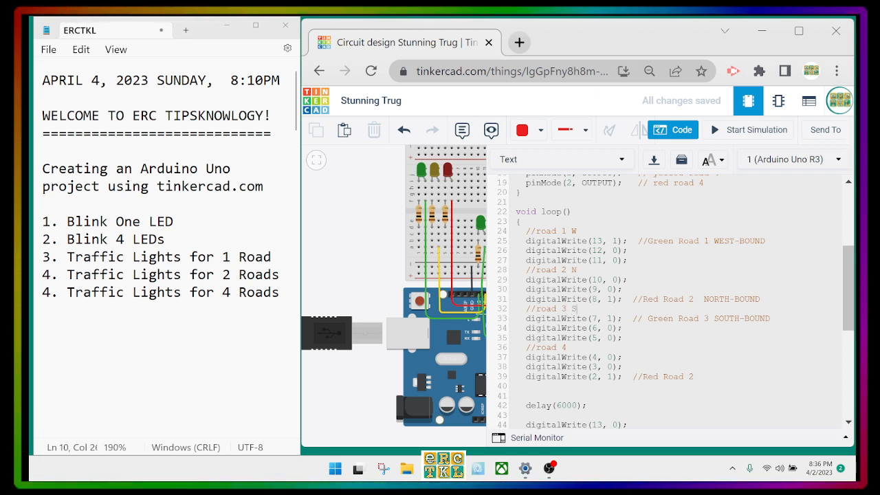
{"action": "left_click", "coordinate": [568, 348]}
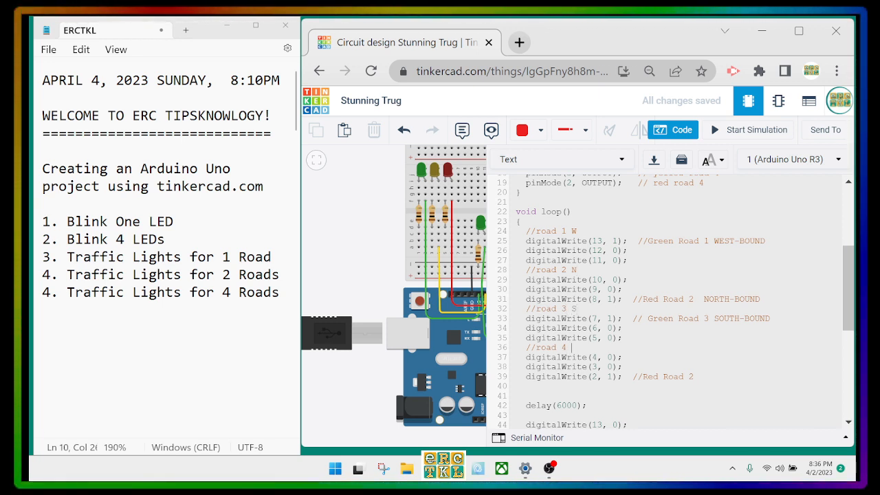
{"action": "type", "text": "E"}
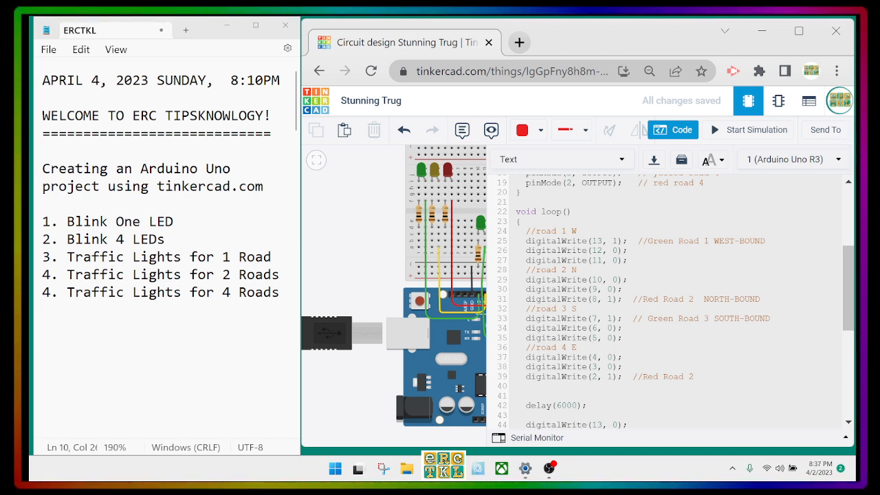
Append LEFT, UP, DOWN and RIGHT to the road 1, road 2, road 3 and road 4 heading comments.
{"action": "type", "text": "LEFT"}
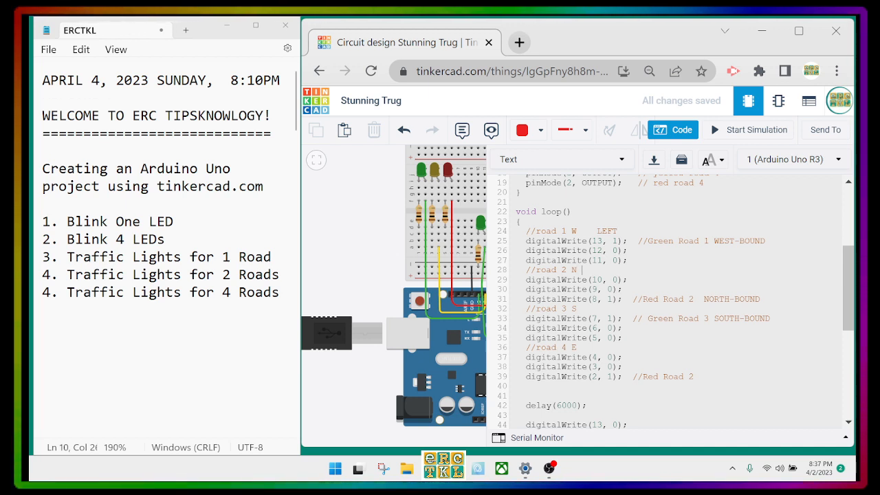
{"action": "type", "text": "UP"}
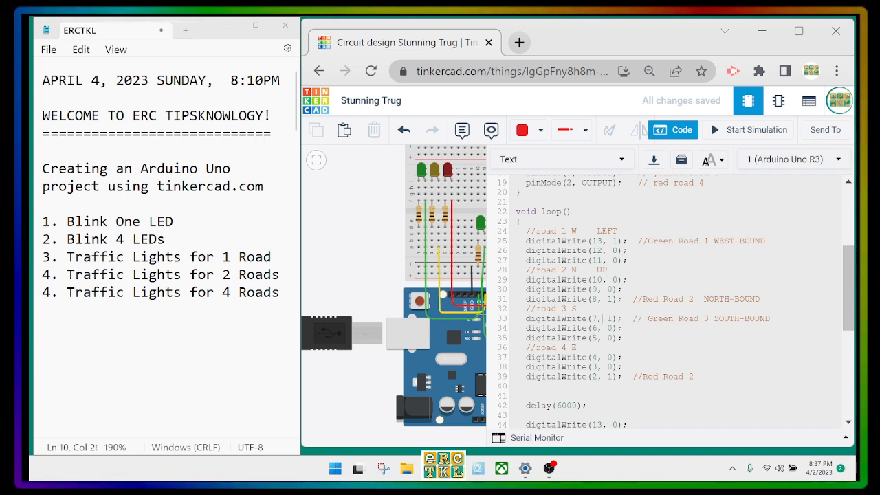
{"action": "left_click", "coordinate": [577, 308]}
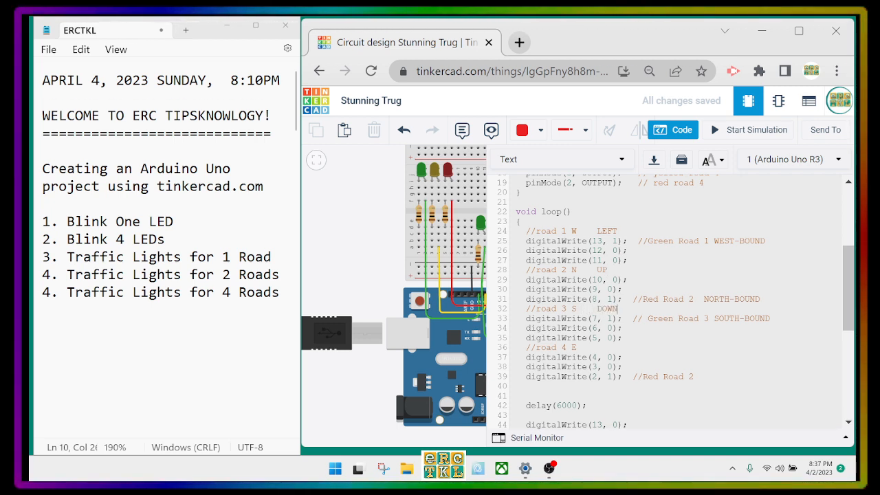
{"action": "left_click", "coordinate": [578, 349]}
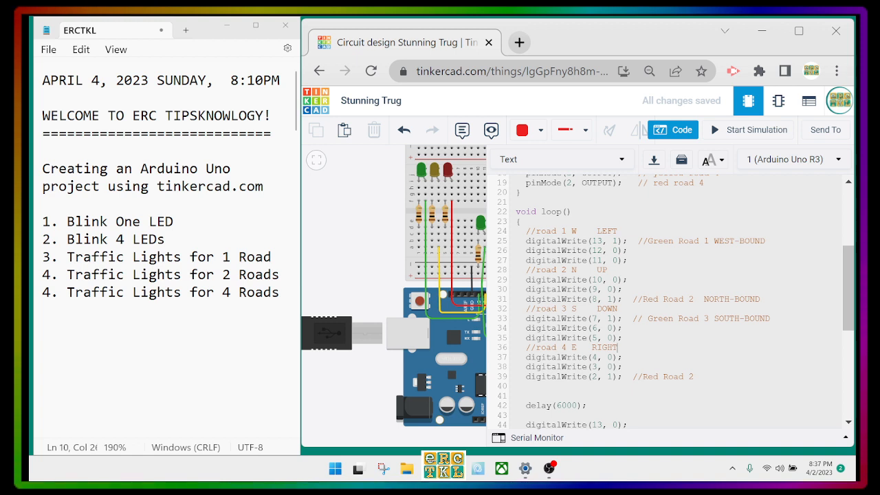
In the road 3 block, set pin 5 to 1 and pin 7 to 0, and delete the pin 7 line's comment.
{"action": "type", "text": "1"}
{"action": "key", "text": "Up"}
{"action": "key", "text": "Up"}
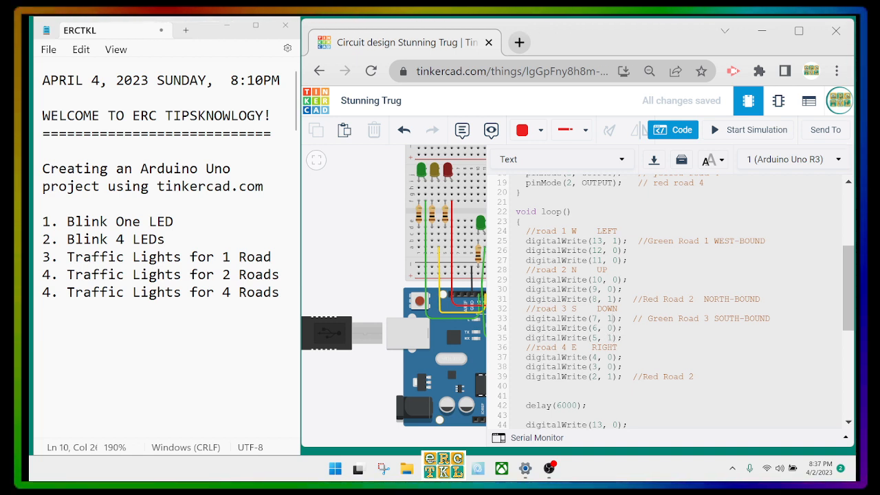
{"action": "key", "text": "BackSpace"}
{"action": "type", "text": "0"}
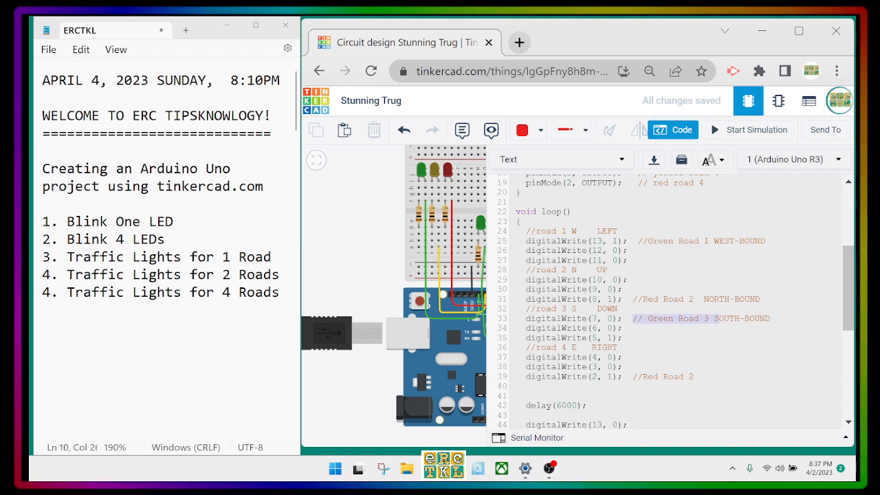
{"action": "key", "text": "Delete"}
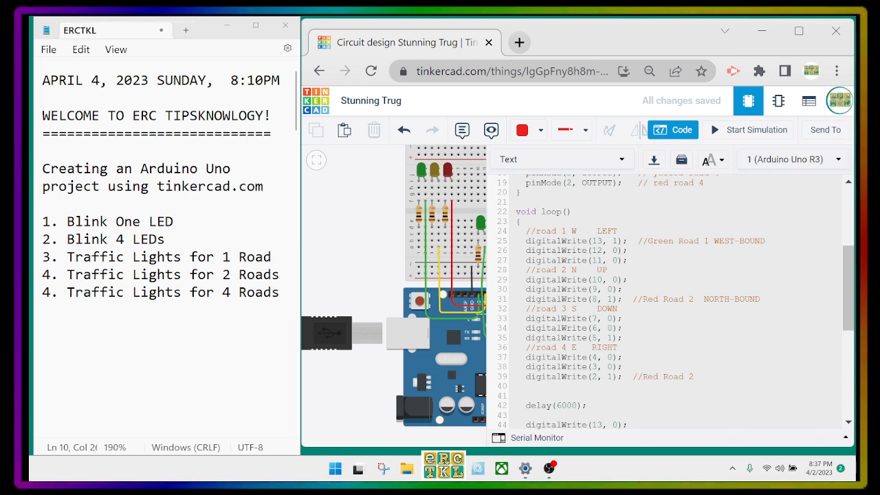
Copy the "//Red Road 2" part of the pin 8 line's comment to the end of the pin 5 digitalWrite line.
{"action": "key", "text": "Up"}
{"action": "key", "text": "Up"}
{"action": "key", "text": "Up"}
{"action": "key", "text": "Up"}
{"action": "key", "text": "Up"}
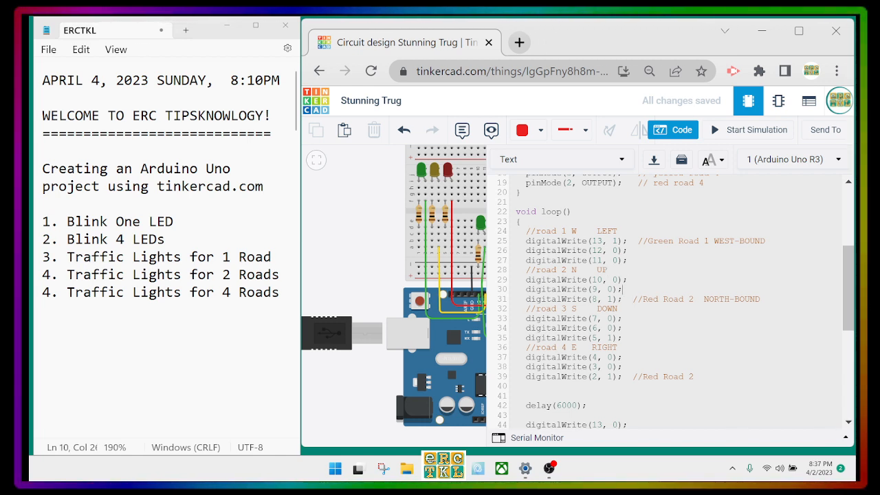
{"action": "left_click_drag", "start_coordinate": [633, 299], "coordinate": [703, 300]}
{"action": "key", "text": "ctrl+c"}
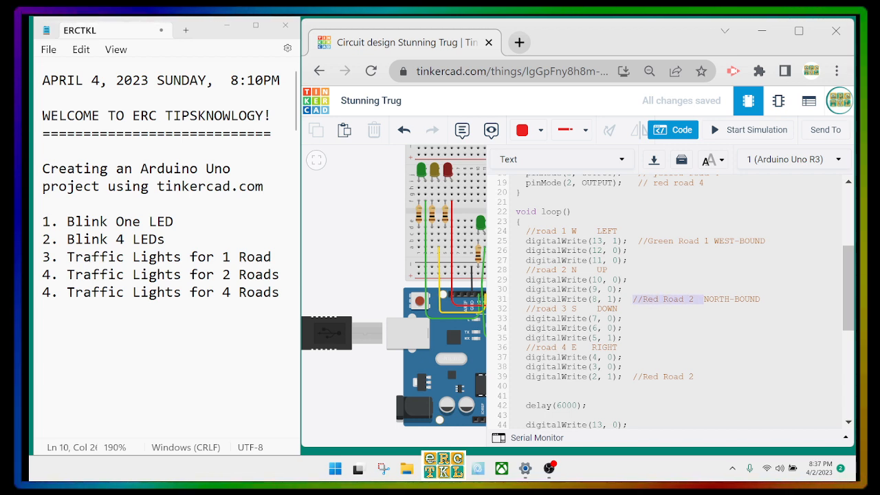
{"action": "key", "text": "Down"}
{"action": "key", "text": "Down"}
{"action": "key", "text": "Down"}
{"action": "key", "text": "Down"}
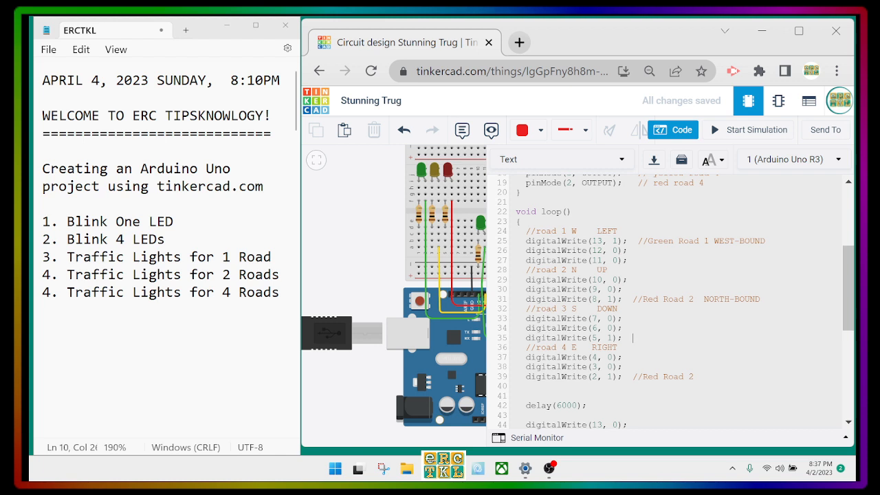
{"action": "key", "text": "ctrl+v"}
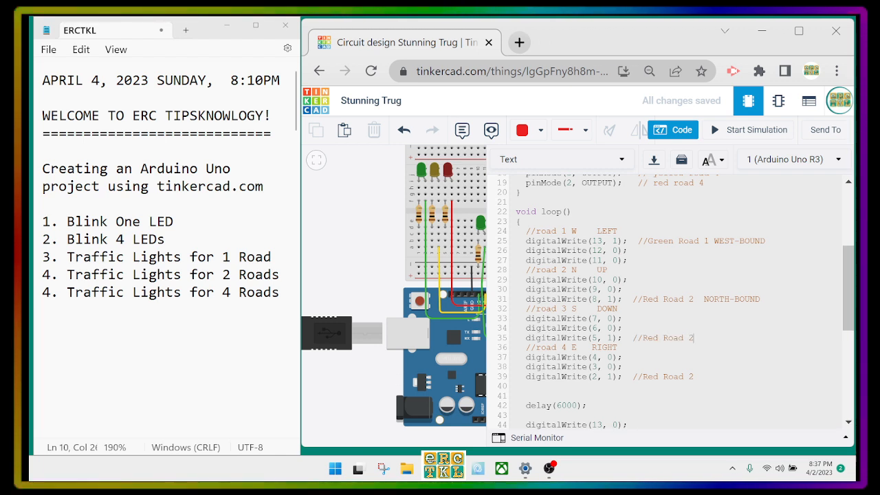
Change the comment on the pin 5 digitalWrite line to "//Red Road 3 SOUTH-BOUND".
{"action": "key", "text": "BackSpace"}
{"action": "key", "text": "BackSpace"}
{"action": "key", "text": "BackSpace"}
{"action": "type", "text": "3"}
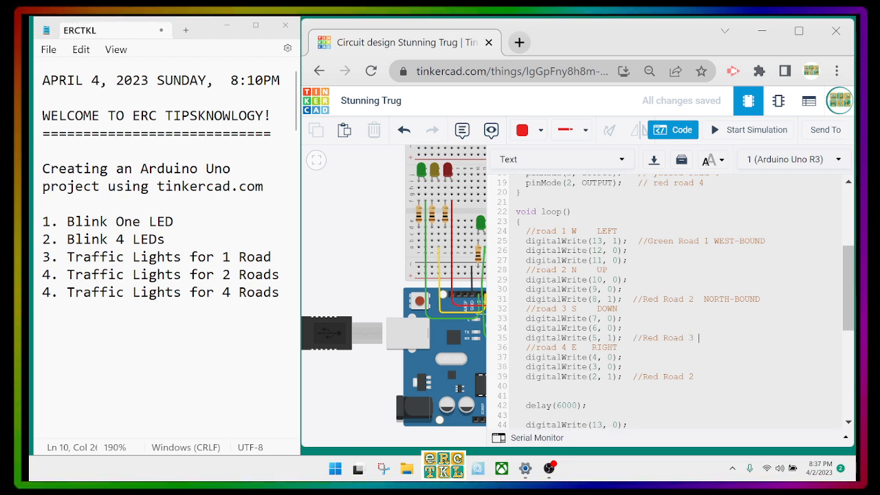
{"action": "type", "text": "  SOUTH-BOUND"}
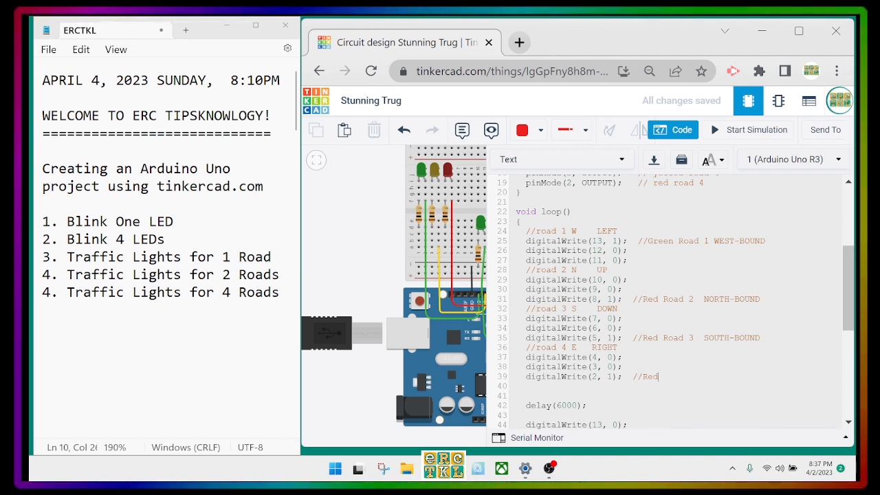
Delete the pin 2 line's comment and add "//Green Road 4 EAST-BOUND" after the pin 4 digitalWrite line.
{"action": "key", "text": "Up"}
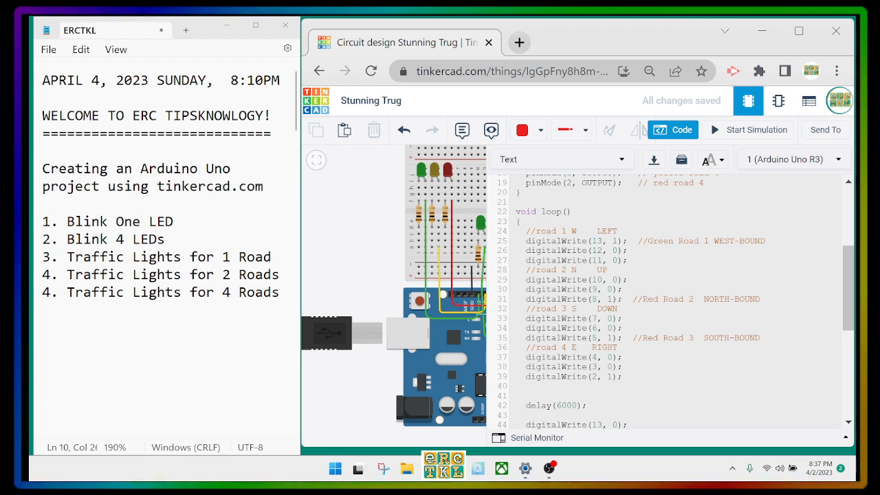
{"action": "type", "text": "//Green"}
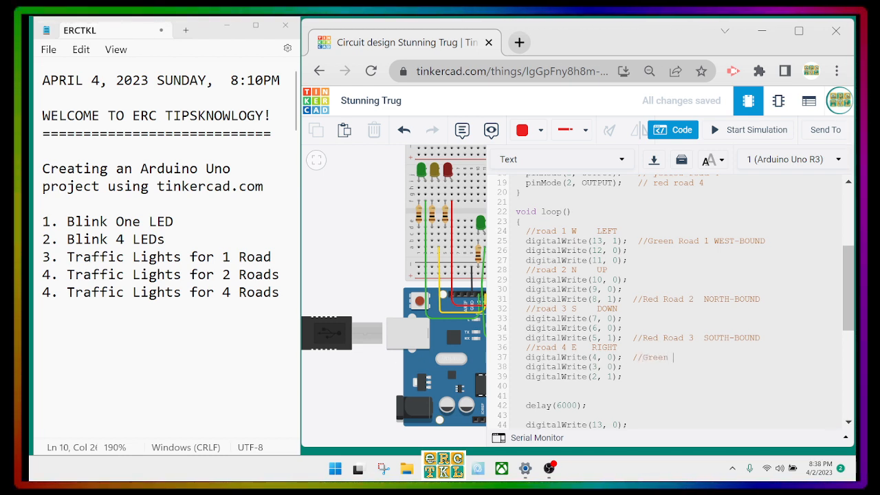
{"action": "type", "text": " Road"}
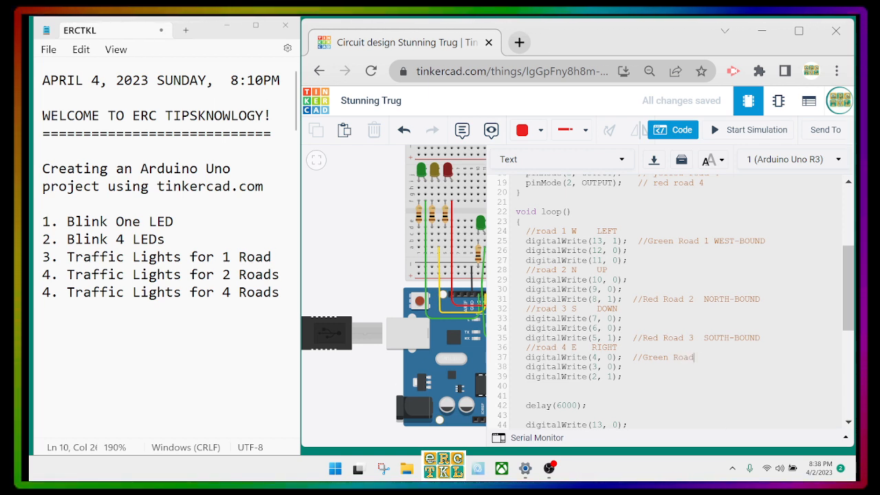
{"action": "type", "text": " 4 "}
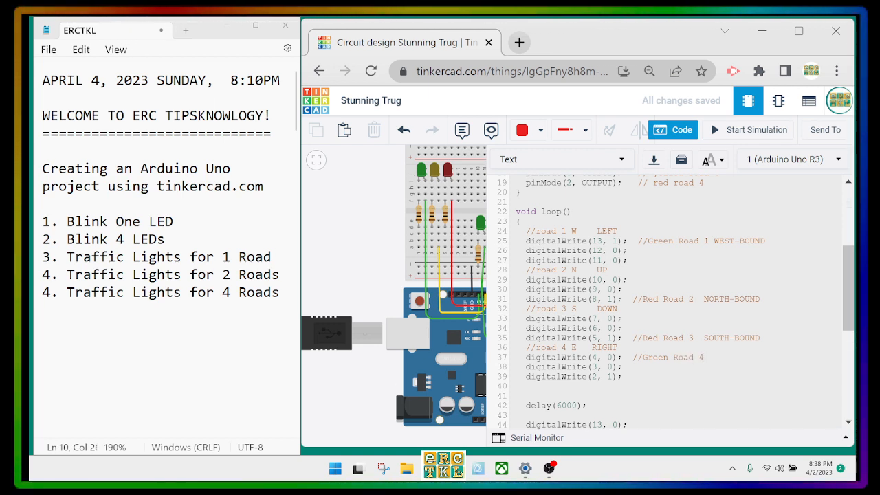
{"action": "type", "text": " EAST-BOUND"}
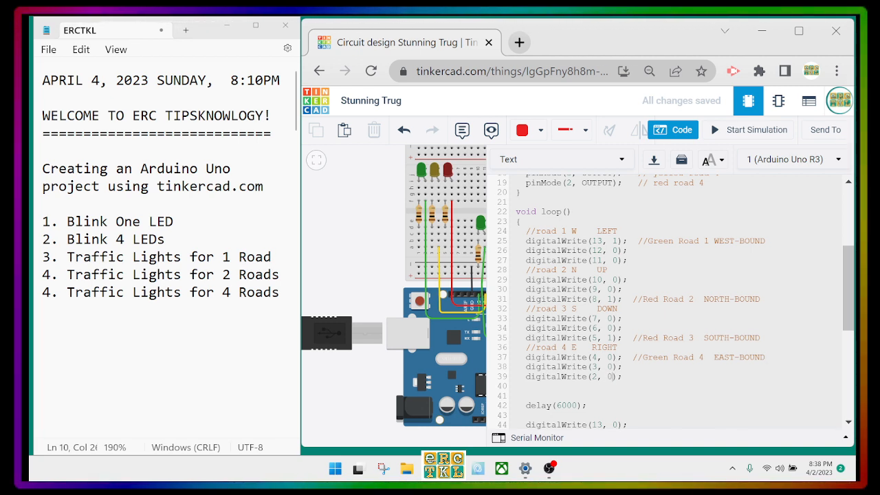
In the road 4 block, set pin 4 to 1 and pin 2 to 0, and remove the blank lines before delay(6000).
{"action": "key", "text": "BackSpace"}
{"action": "type", "text": "1"}
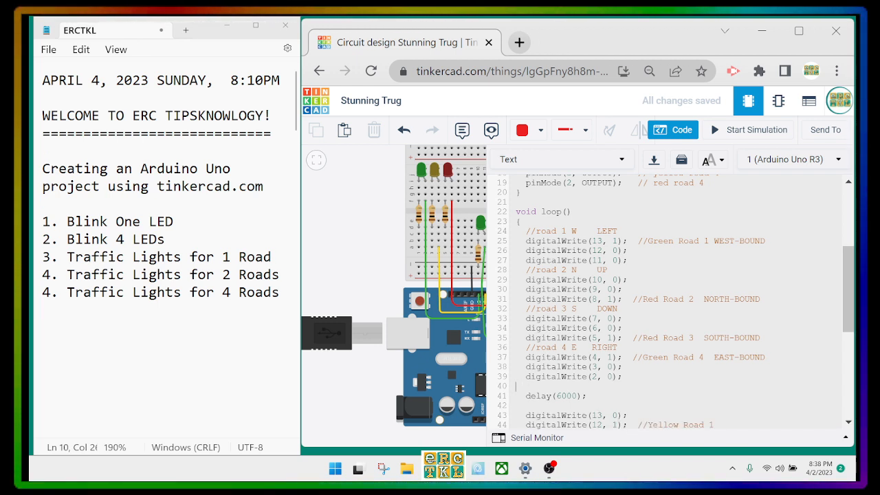
{"action": "key", "text": "BackSpace"}
{"action": "key", "text": "BackSpace"}
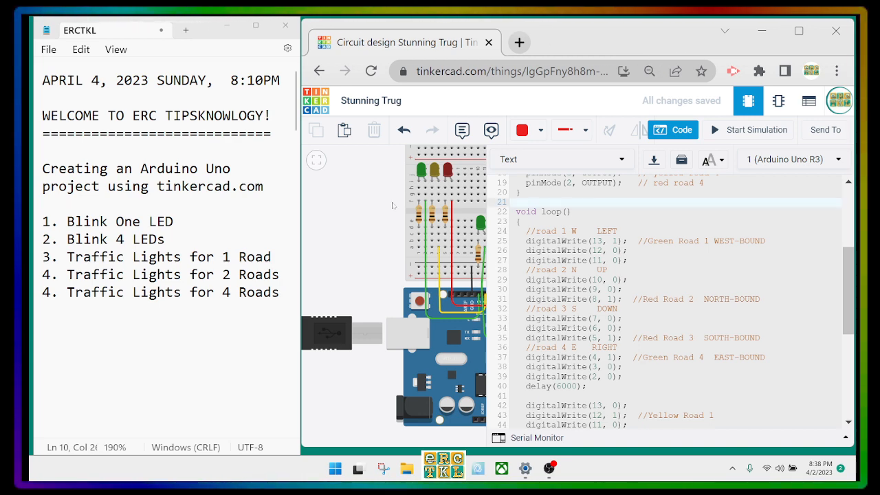
Simulate the circuit to check which LEDs light in the first phase, and stop the simulation.
{"action": "left_click", "coordinate": [673, 129]}
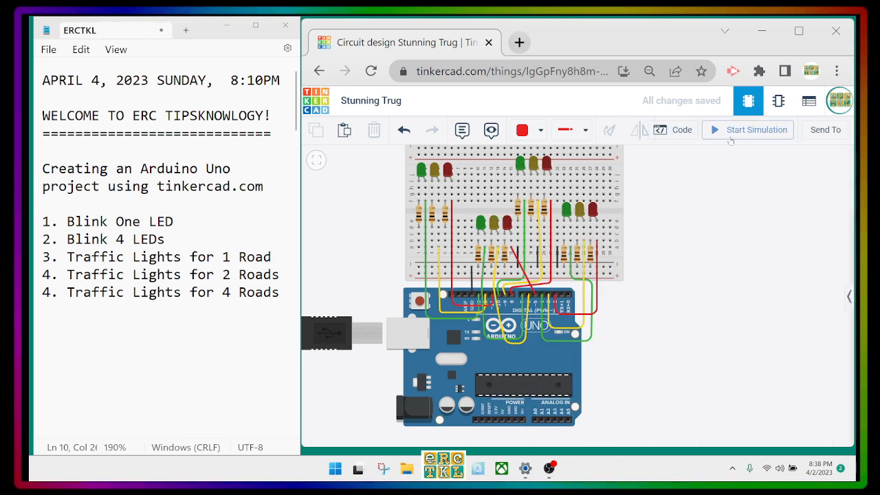
{"action": "left_click", "coordinate": [731, 135]}
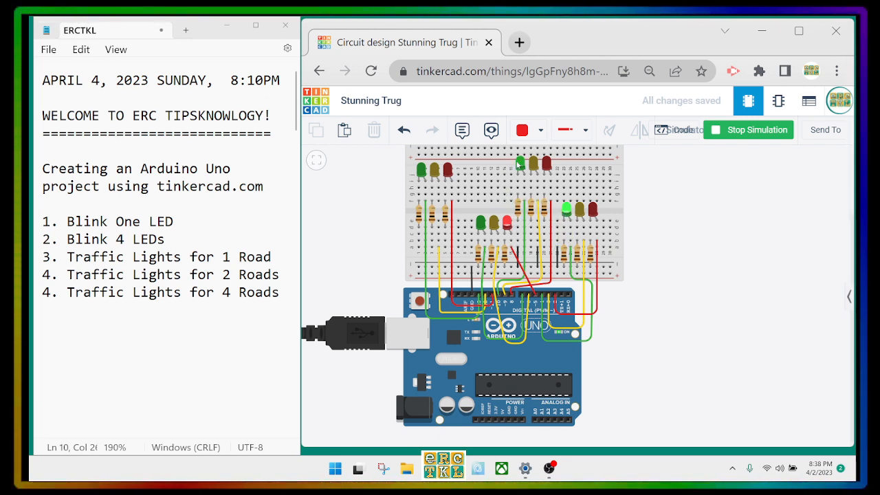
{"action": "left_click", "coordinate": [712, 134]}
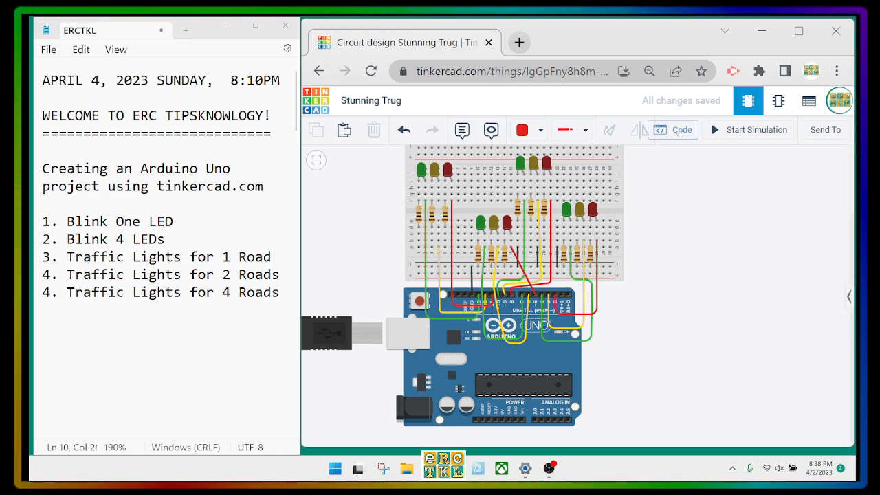
Delete the old two-road code in loop() between the first delay(6000) and the closing brace.
{"action": "left_click", "coordinate": [652, 130]}
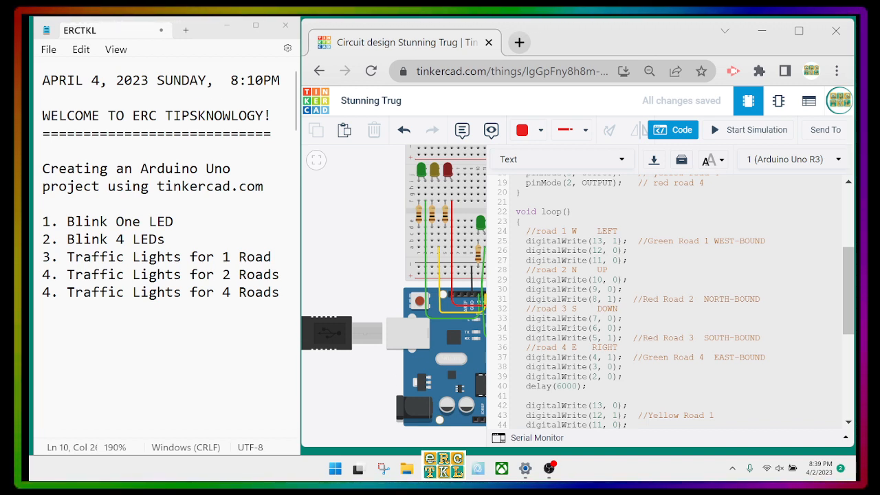
{"action": "scroll", "coordinate": [663, 302], "scroll_direction": "down", "scroll_amount": 2}
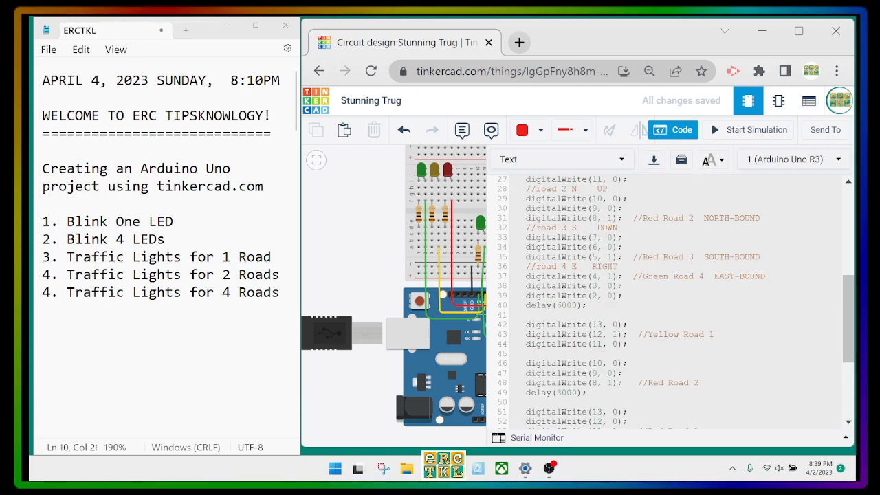
{"action": "left_click_drag", "start_coordinate": [522, 320], "coordinate": [630, 443]}
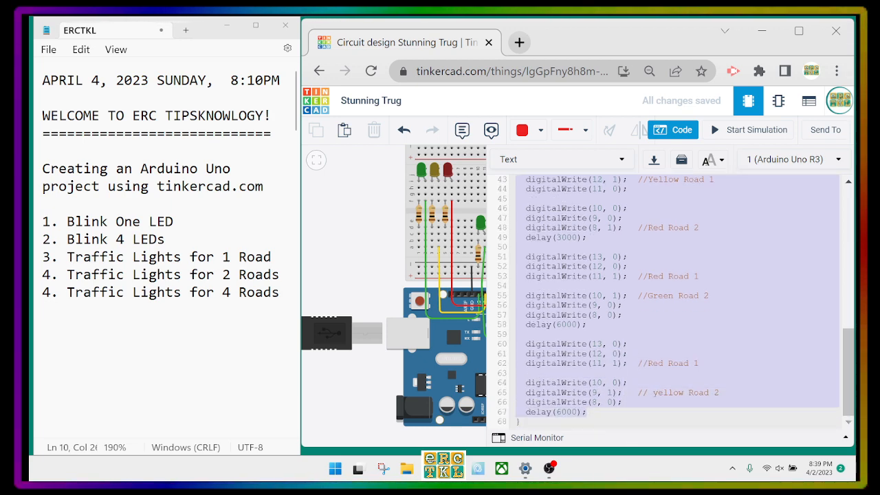
{"action": "key", "text": "BackSpace"}
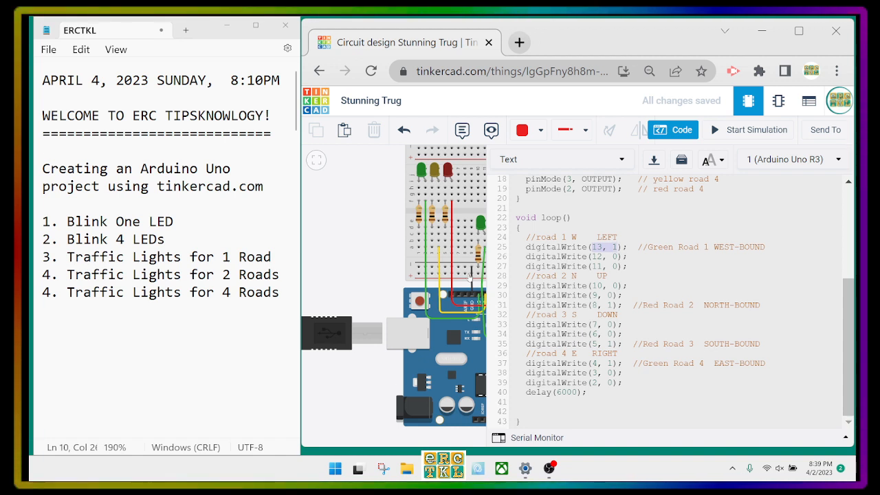
Check the sketch's pin assignments against the circuit wiring, and remove a blank line after delay(6000).
{"action": "left_click", "coordinate": [398, 222]}
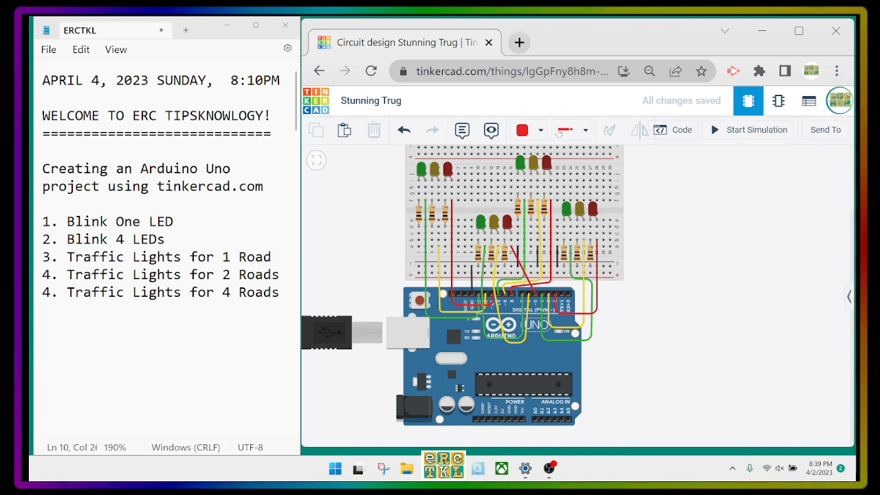
{"action": "left_click", "coordinate": [656, 134]}
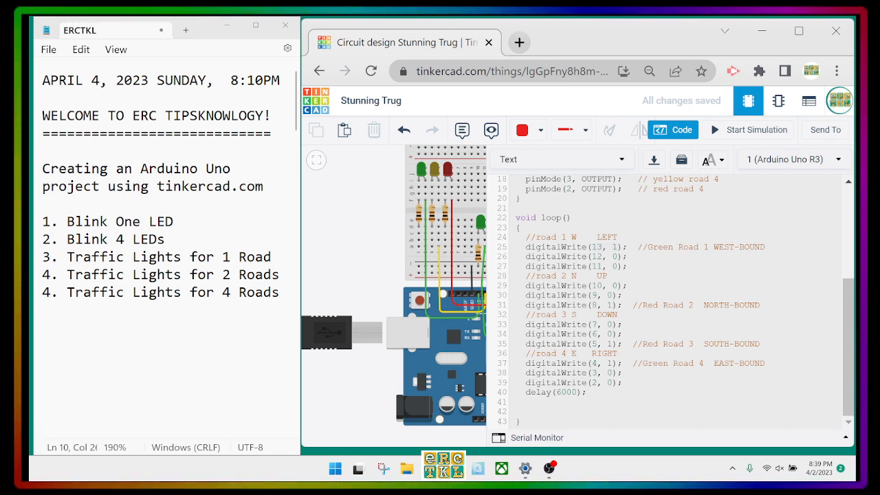
{"action": "left_click", "coordinate": [657, 134]}
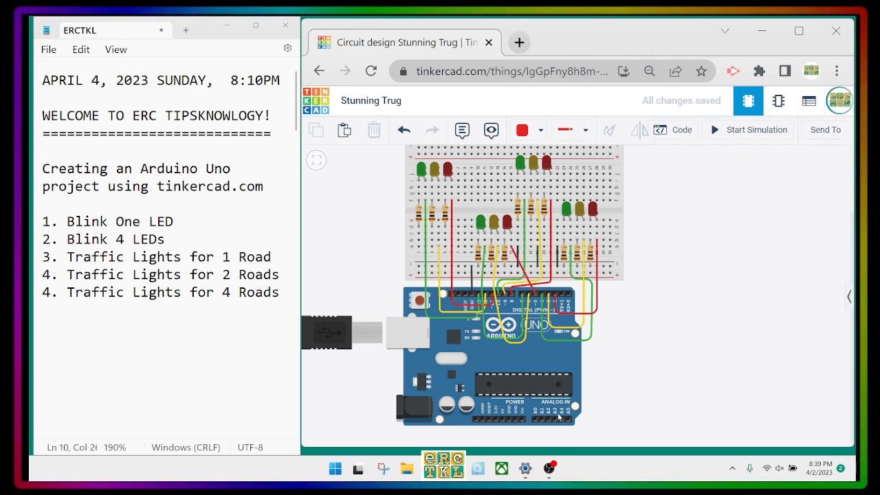
{"action": "left_click", "coordinate": [670, 132]}
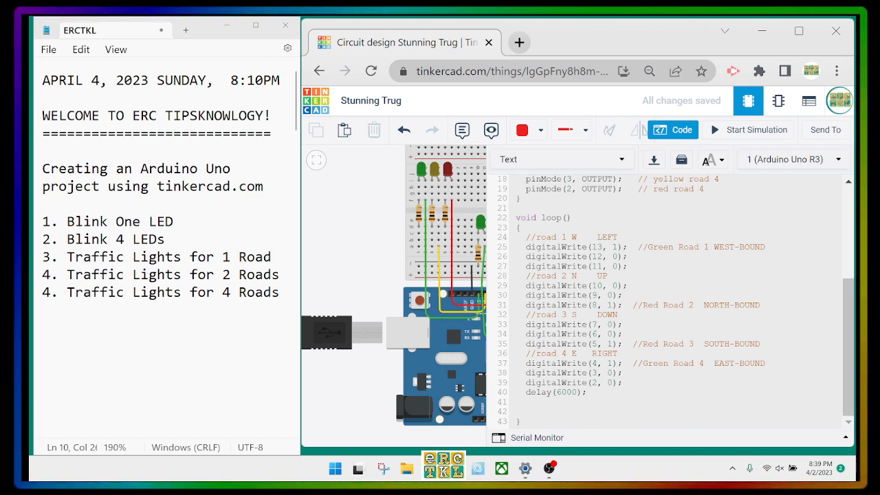
{"action": "scroll", "coordinate": [667, 296], "scroll_direction": "up", "scroll_amount": 5}
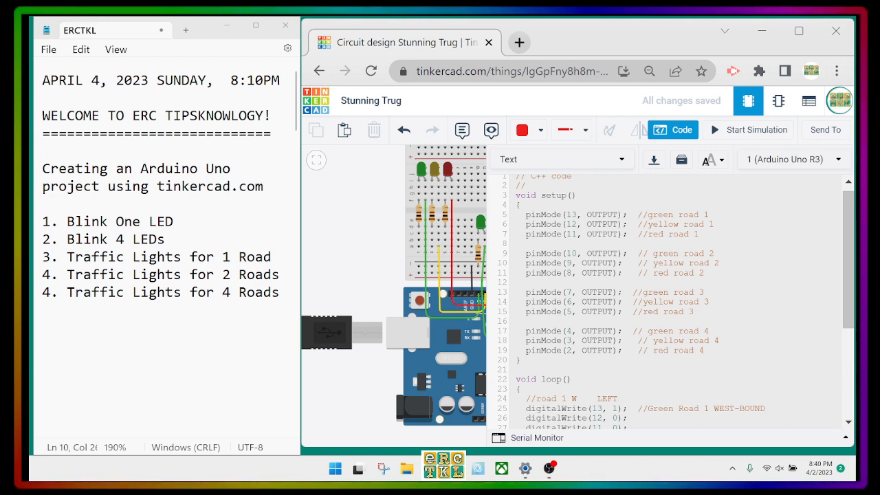
{"action": "scroll", "coordinate": [667, 296], "scroll_direction": "down", "scroll_amount": 5}
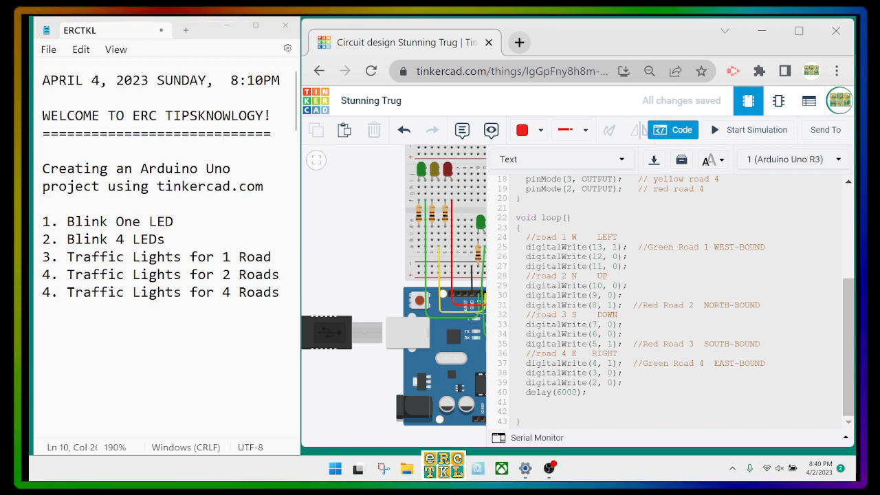
{"action": "scroll", "coordinate": [667, 296], "scroll_direction": "up", "scroll_amount": 1}
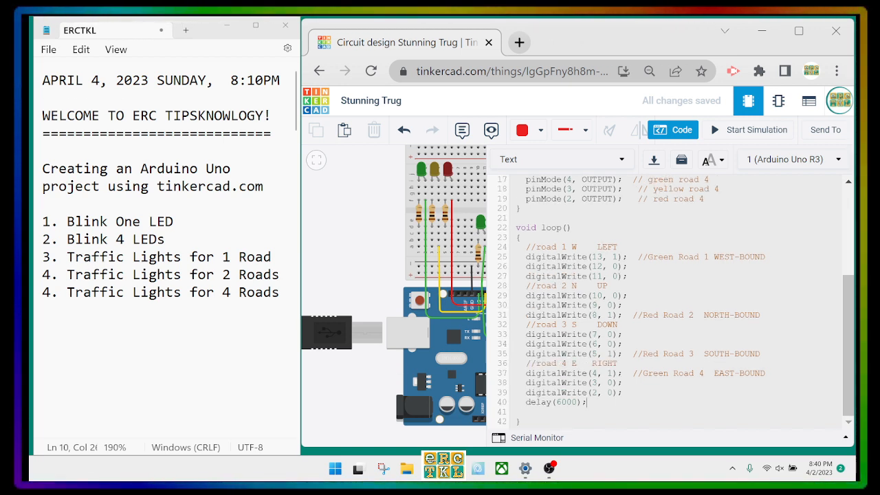
Run the simulation, inspect the road 1 LED wiring and its first resistor up close, and stop the simulation.
{"action": "left_click", "coordinate": [672, 133]}
{"action": "left_click", "coordinate": [732, 131]}
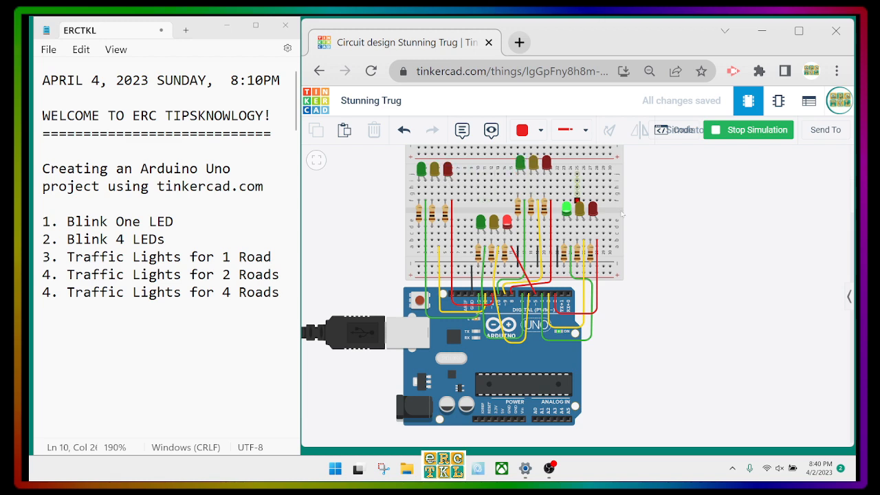
{"action": "scroll", "coordinate": [686, 226], "scroll_direction": "up", "scroll_amount": 2}
{"action": "scroll", "coordinate": [686, 235], "scroll_direction": "down", "scroll_amount": 2}
{"action": "left_click_drag", "start_coordinate": [690, 239], "coordinate": [718, 318]}
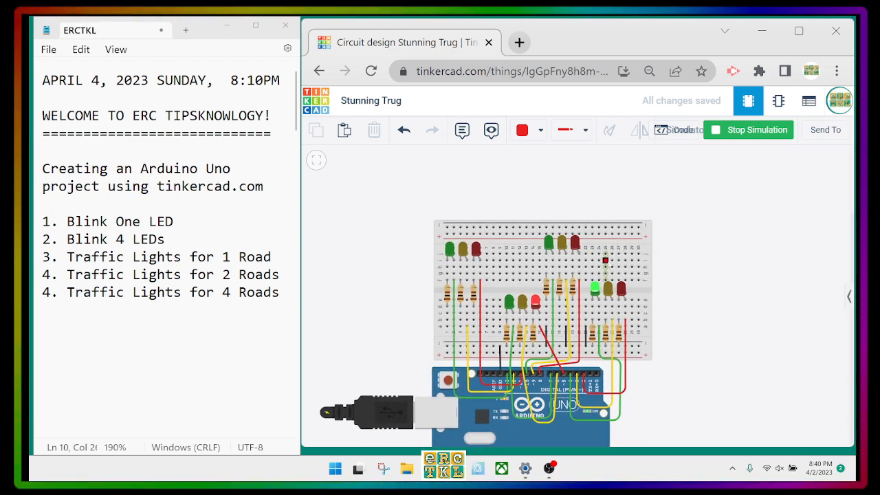
{"action": "scroll", "coordinate": [610, 259], "scroll_direction": "up", "scroll_amount": 3}
{"action": "left_click_drag", "start_coordinate": [796, 256], "coordinate": [820, 198]}
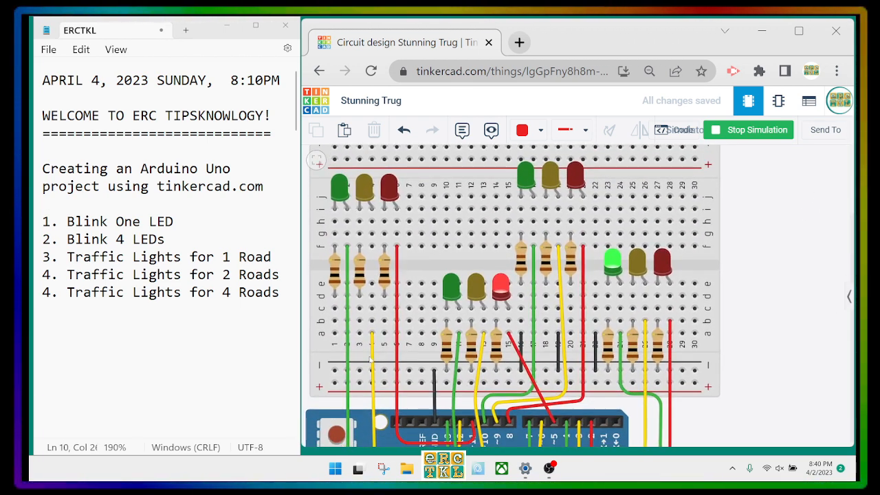
{"action": "scroll", "coordinate": [347, 296], "scroll_direction": "down", "scroll_amount": 2}
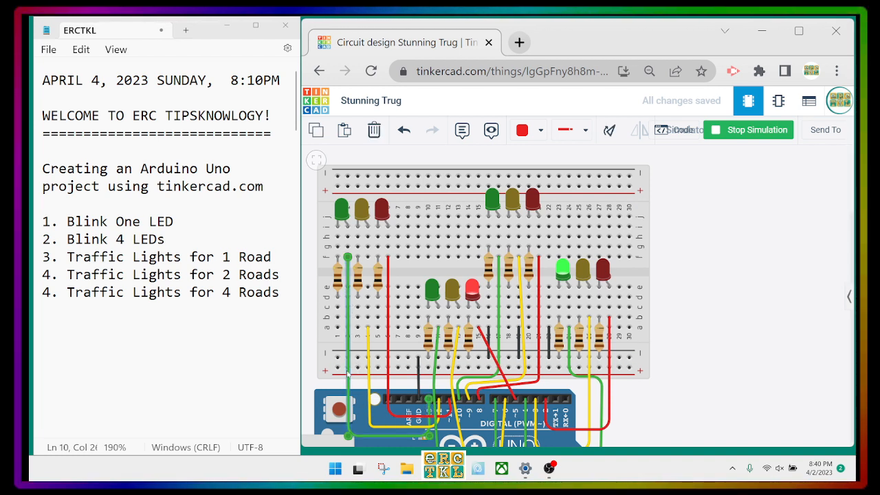
{"action": "left_click", "coordinate": [338, 277]}
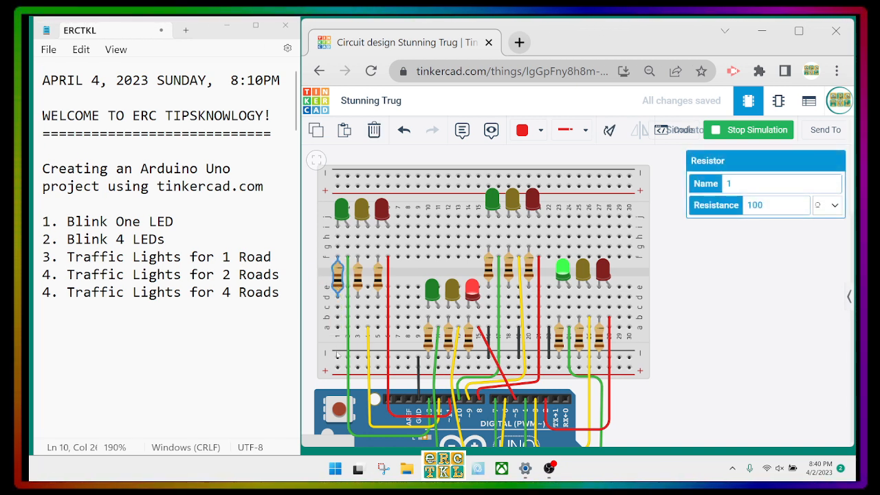
{"action": "left_click", "coordinate": [718, 131]}
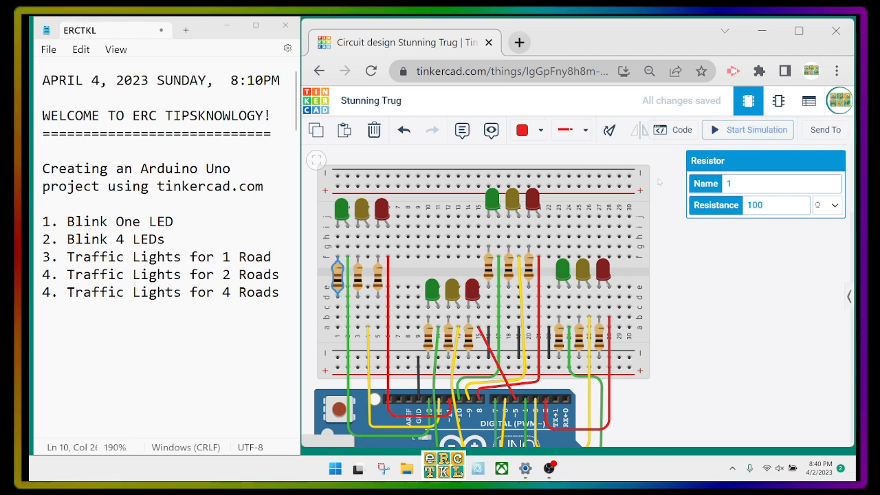
Wire breadboard hole a1, below the road 1 green LED's resistor, to the lower negative rail.
{"action": "left_click", "coordinate": [337, 327]}
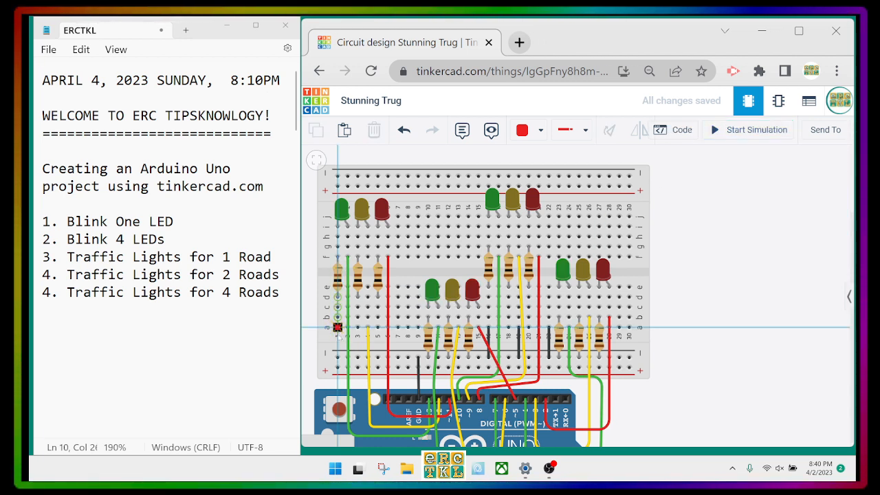
{"action": "left_click", "coordinate": [338, 357]}
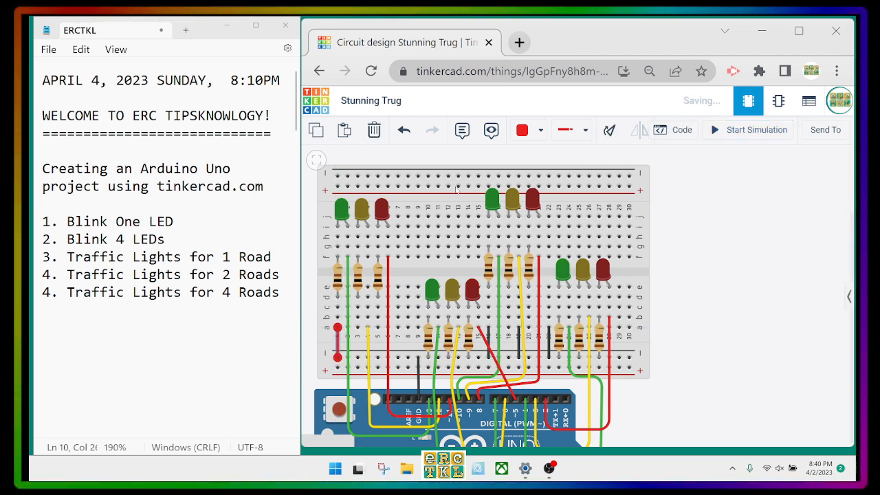
Colour the a1 ground wire black, and wire road 1's yellow and red LED resistors from a3 and a5 to the lower negative rail.
{"action": "left_click", "coordinate": [530, 130]}
{"action": "left_click", "coordinate": [554, 170]}
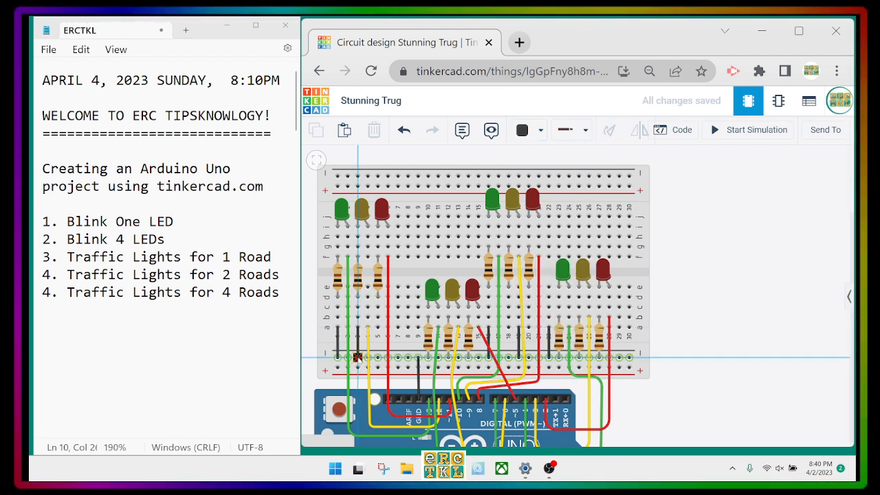
{"action": "left_click", "coordinate": [377, 328]}
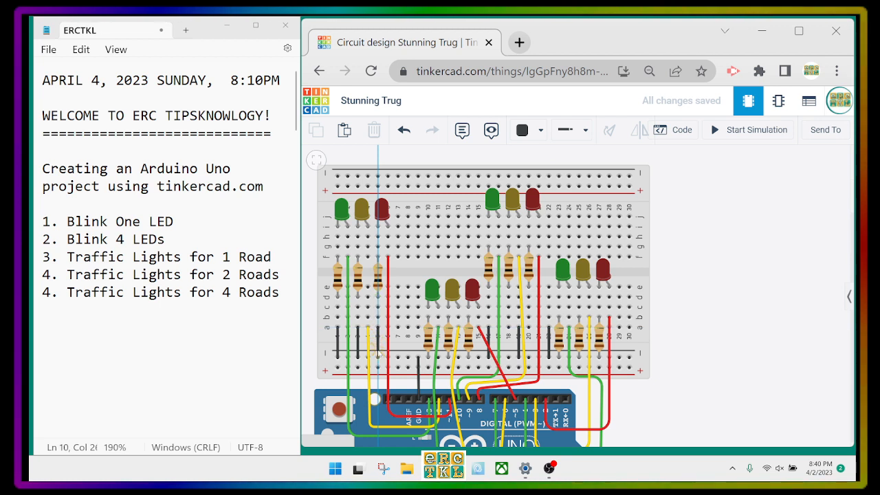
{"action": "left_click", "coordinate": [377, 358]}
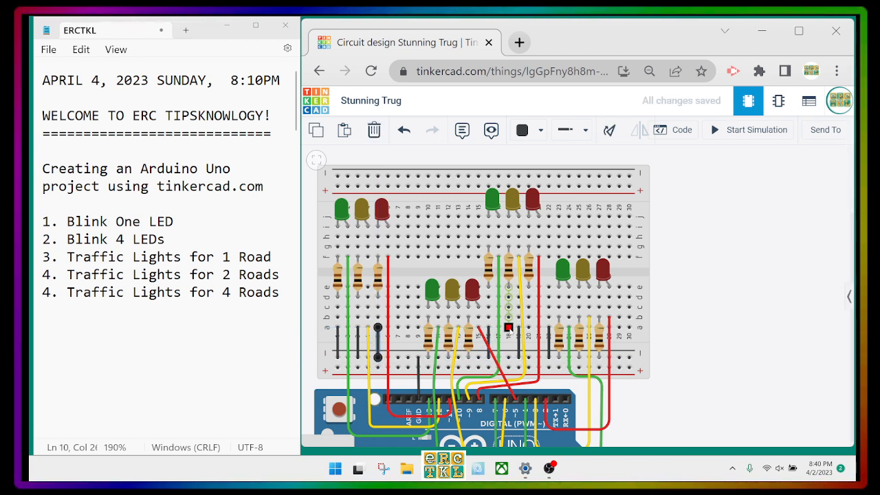
Wire road 2's yellow and red LED resistors from a18 and a20 to the lower negative rail, deleting the misplaced black wires in columns 19 and 22.
{"action": "left_click", "coordinate": [509, 328]}
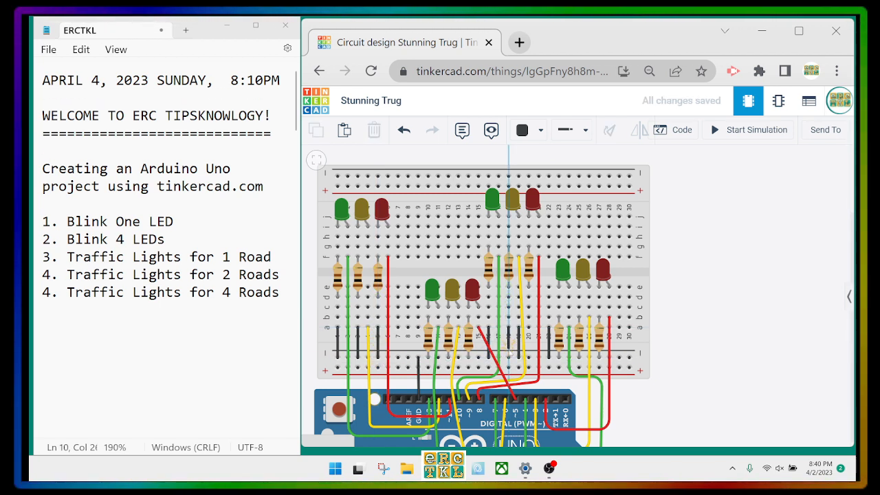
{"action": "left_click", "coordinate": [509, 357]}
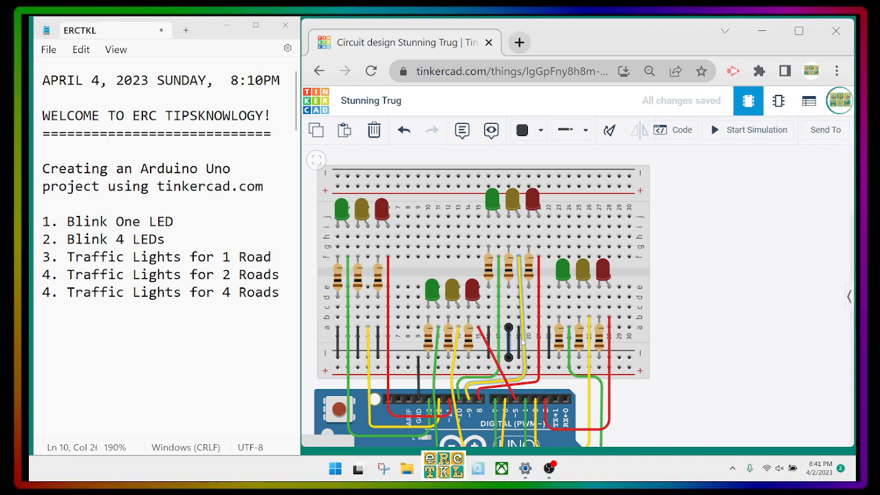
{"action": "key", "text": "Delete"}
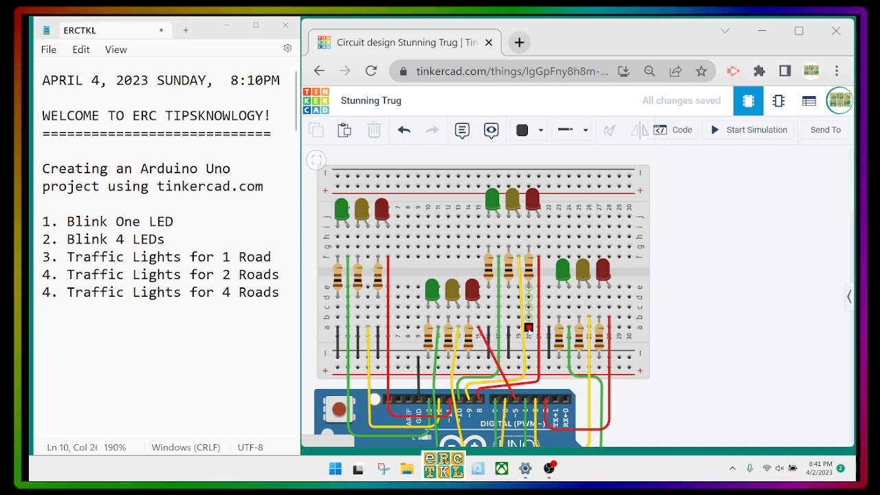
{"action": "left_click", "coordinate": [529, 327]}
{"action": "left_click", "coordinate": [528, 357]}
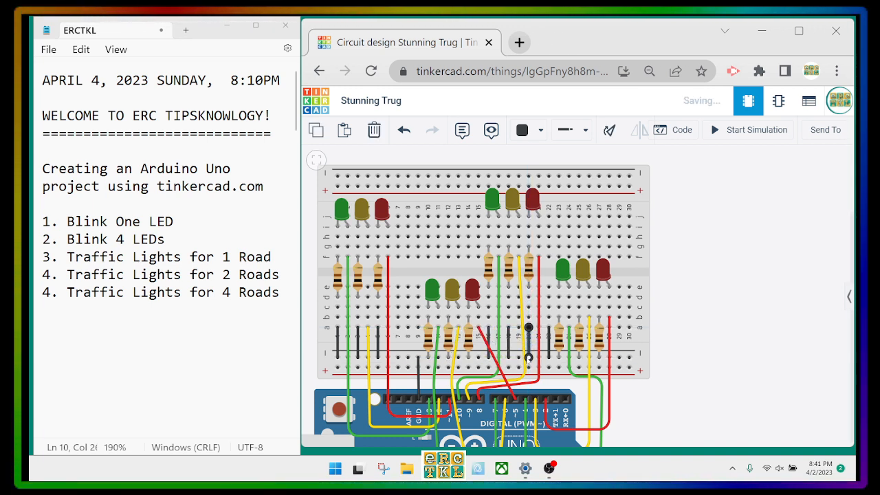
{"action": "key", "text": "Delete"}
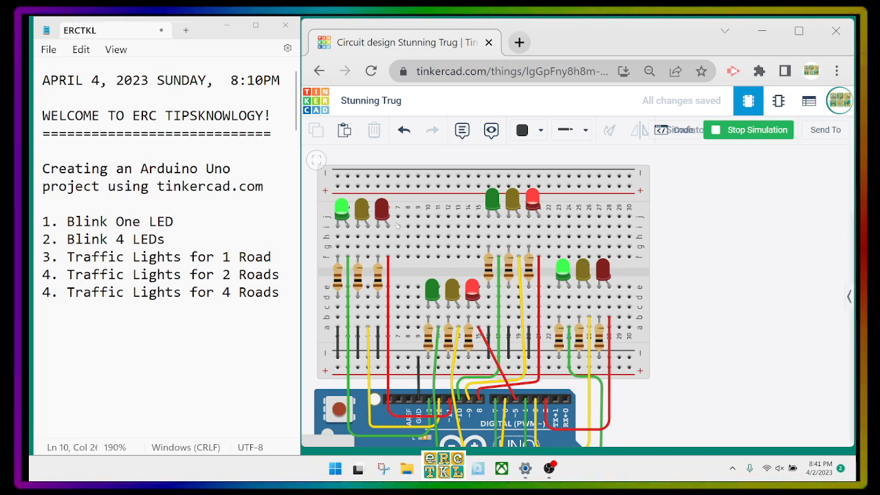
Stop the simulation and duplicate the four-road block in loop(), from the road 1 comment through delay(6000), below the original.
{"action": "left_click", "coordinate": [754, 131]}
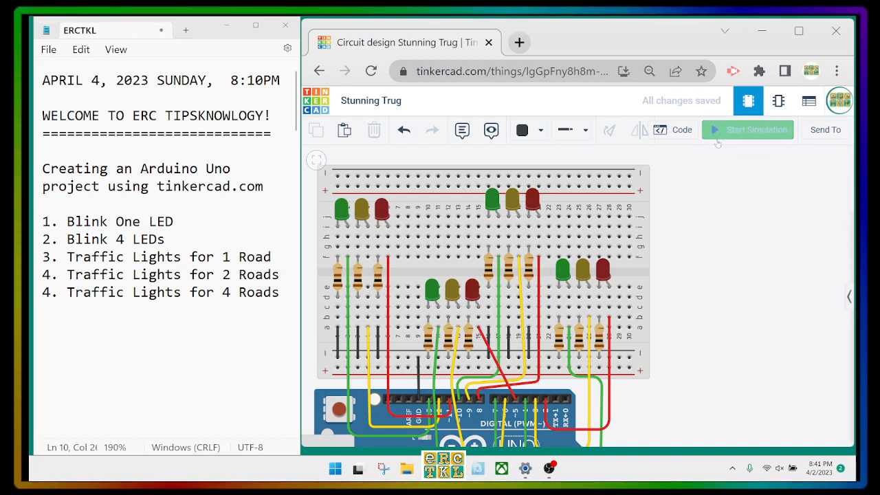
{"action": "left_click", "coordinate": [663, 134]}
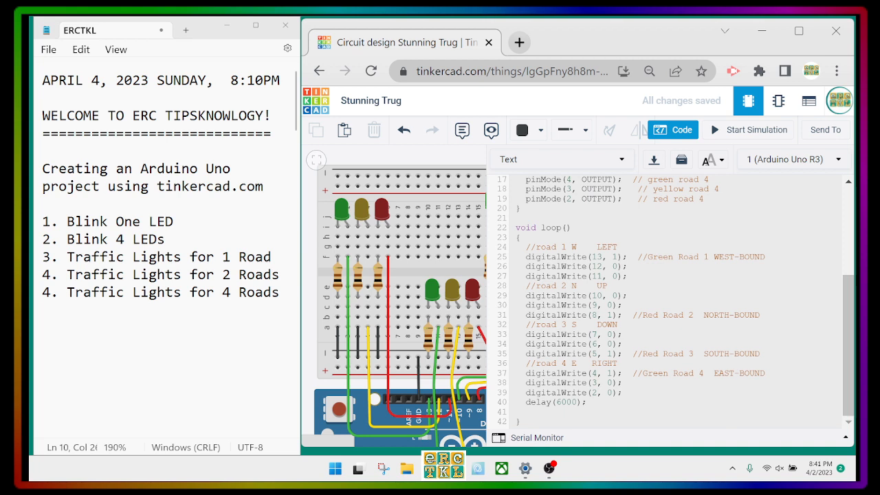
{"action": "left_click_drag", "start_coordinate": [520, 247], "coordinate": [688, 415]}
{"action": "key", "text": "ctrl+c"}
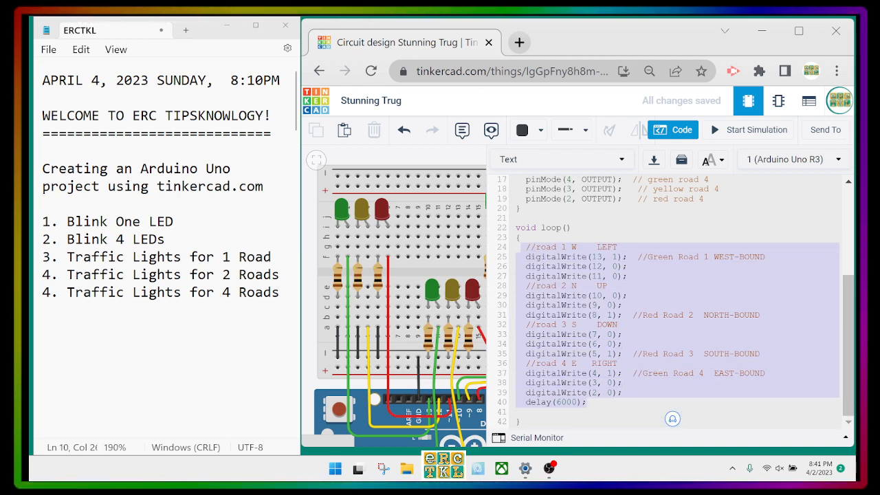
{"action": "key", "text": "Right"}
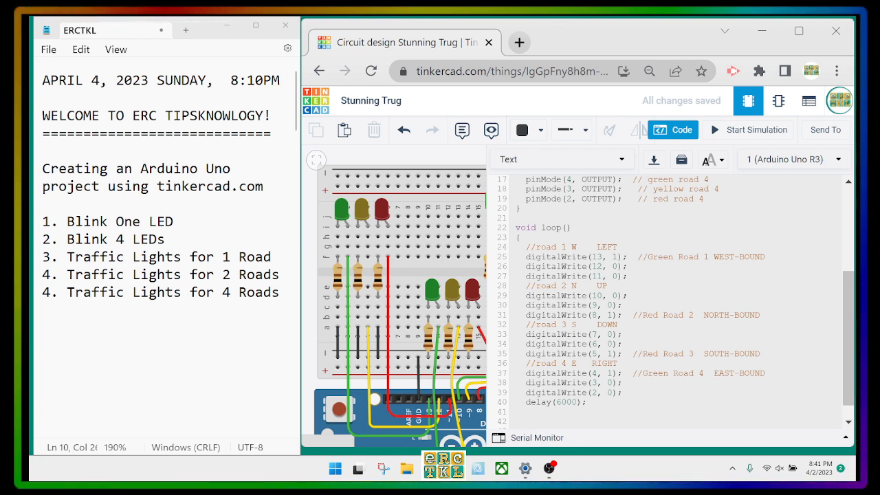
{"action": "key", "text": "ctrl+v"}
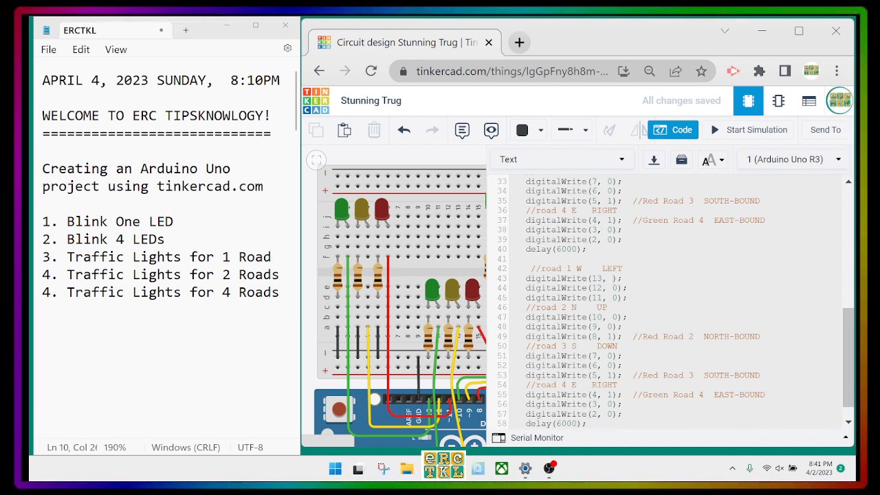
In the copied block, set pin 13 to 0 and pin 12 to 1, with the comment "// Yellow Road 1" on the pin 12 line.
{"action": "key", "text": "BackSpace"}
{"action": "type", "text": "1"}
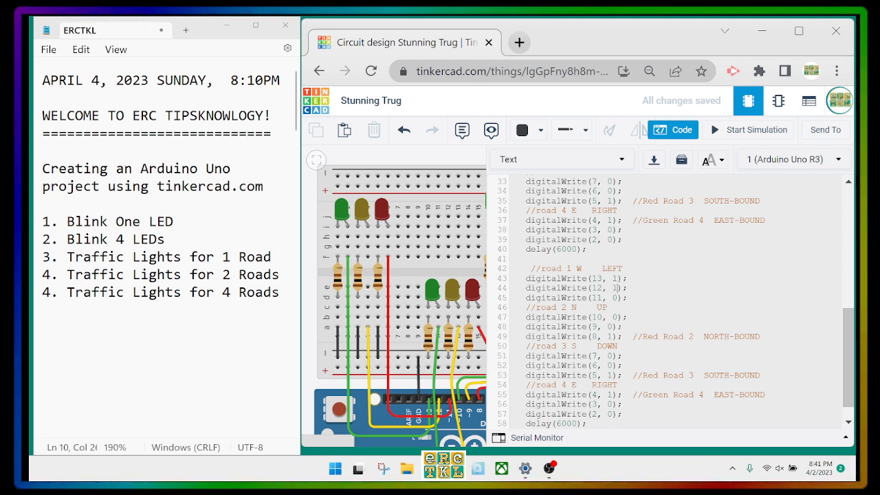
{"action": "key", "text": "Up"}
{"action": "key", "text": "BackSpace"}
{"action": "type", "text": "0"}
{"action": "key", "text": "Down"}
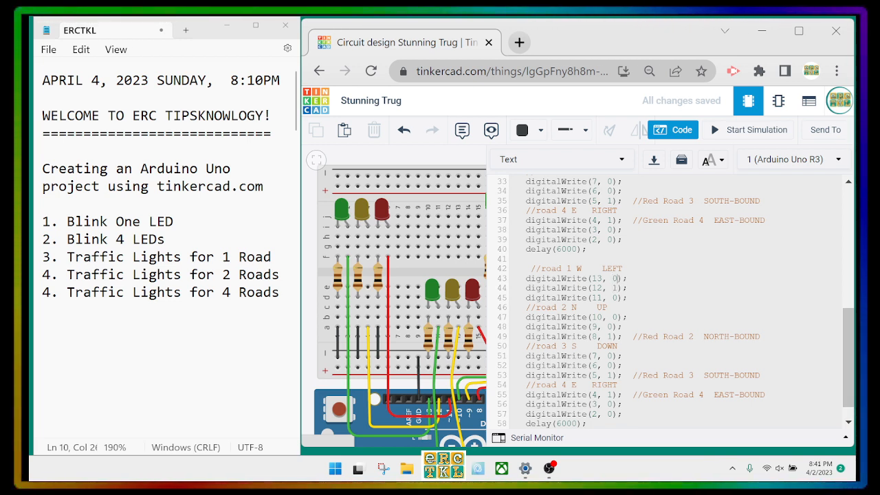
{"action": "key", "text": "End"}
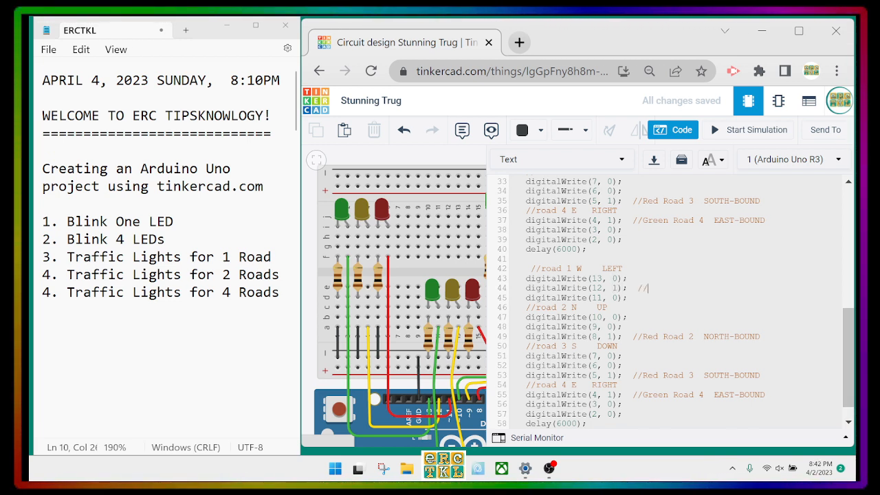
{"action": "type", "text": "// Yellow Road 1"}
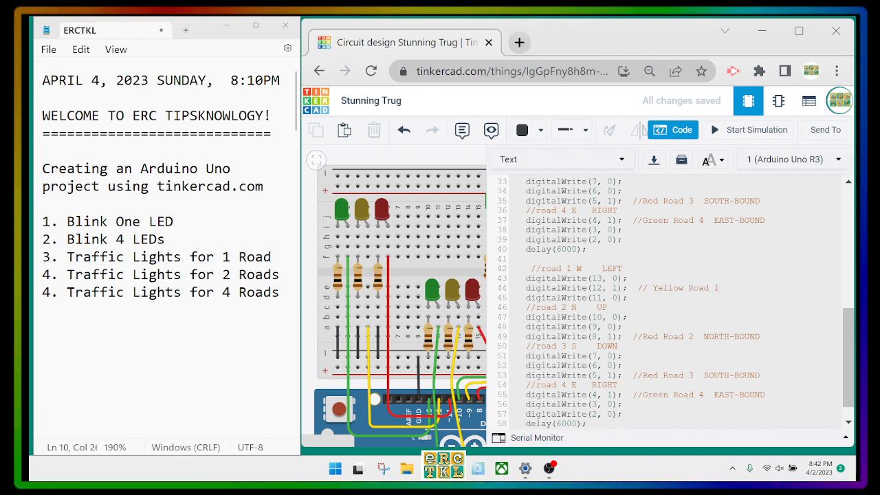
In the copied block, remove the green road 4 comment, set pin 4 to 0 and pin 3 to 1, and comment pin 3 "// Yellow Road 4 EAST-BOUND".
{"action": "scroll", "coordinate": [667, 303], "scroll_direction": "down", "scroll_amount": 1}
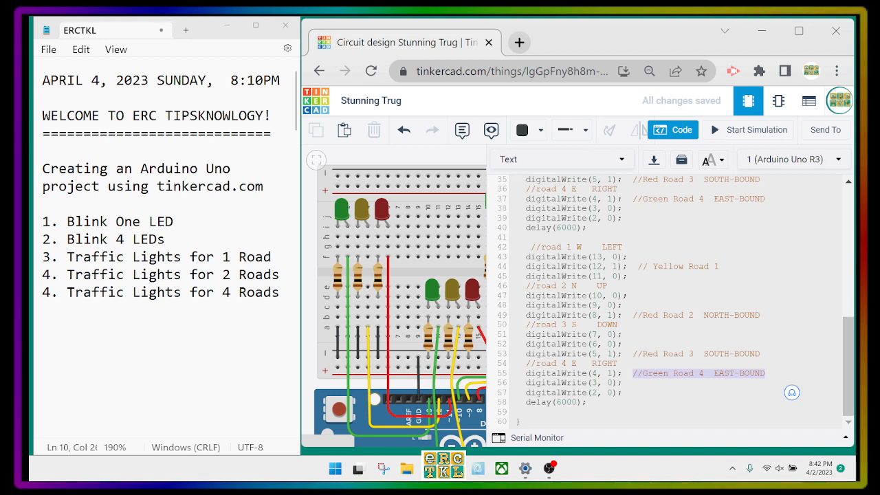
{"action": "key", "text": "BackSpace"}
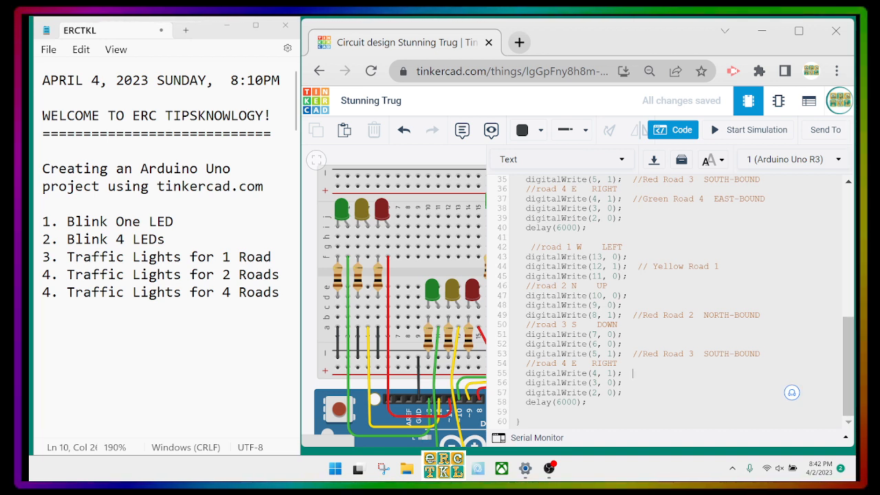
{"action": "key", "text": "BackSpace"}
{"action": "type", "text": "1"}
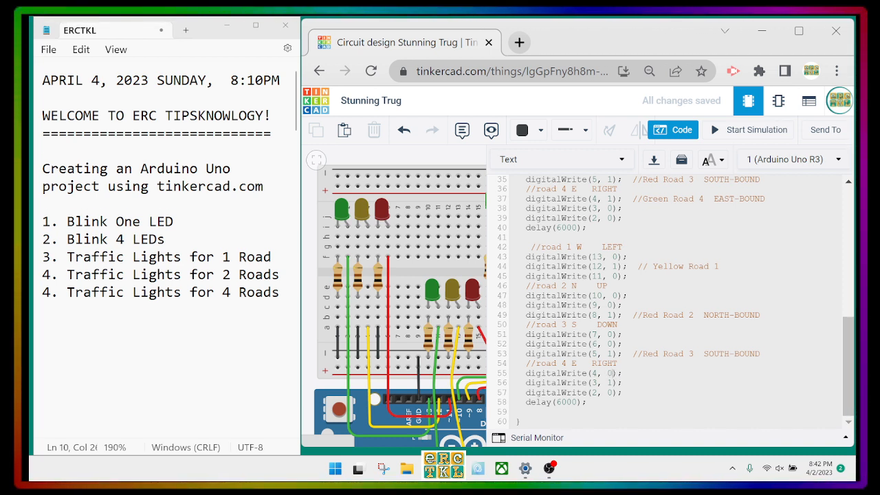
{"action": "key", "text": "End"}
{"action": "type", "text": "// "}
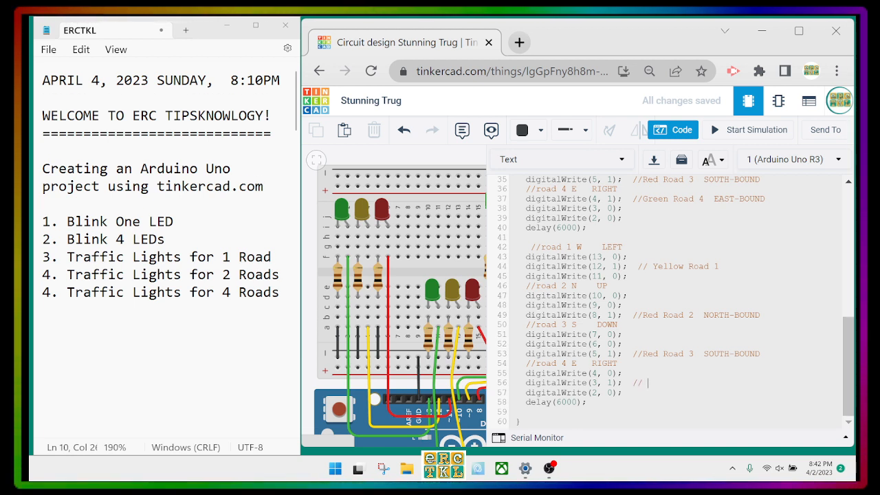
{"action": "type", "text": "Yellow Road "}
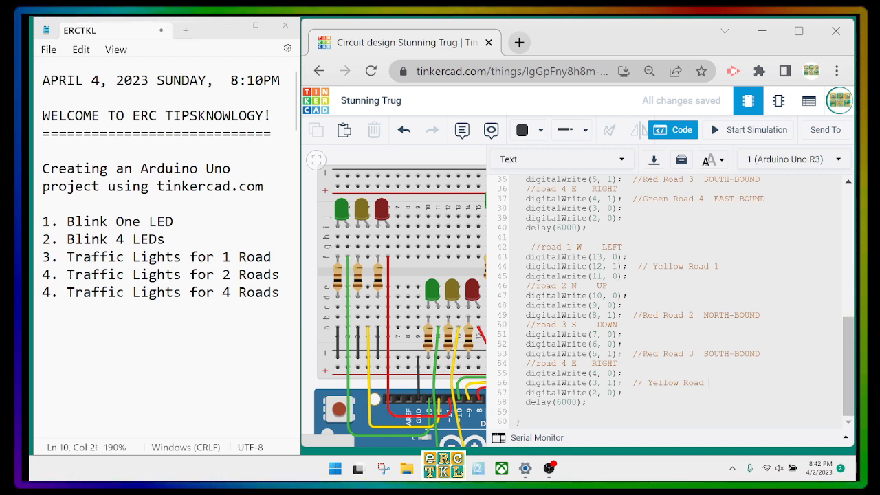
{"action": "type", "text": "4"}
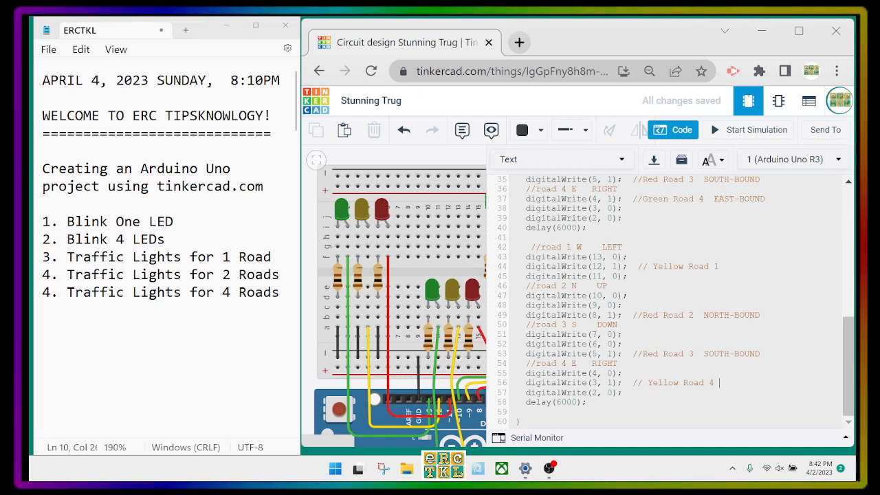
{"action": "scroll", "coordinate": [667, 299], "scroll_direction": "up", "scroll_amount": 3}
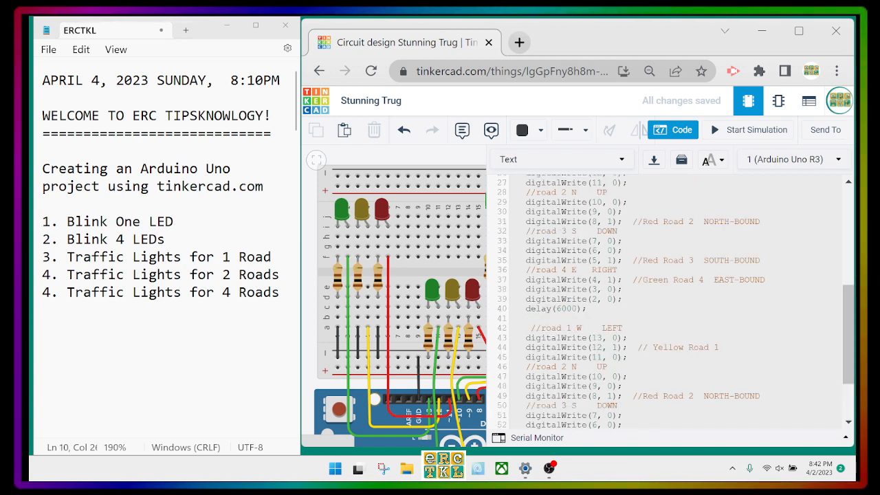
{"action": "scroll", "coordinate": [667, 300], "scroll_direction": "down", "scroll_amount": 3}
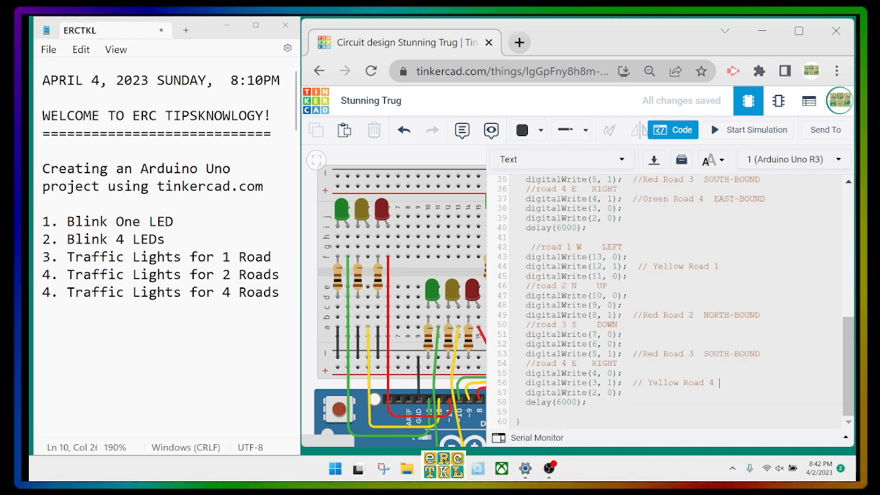
{"action": "type", "text": "EAST-BOUND"}
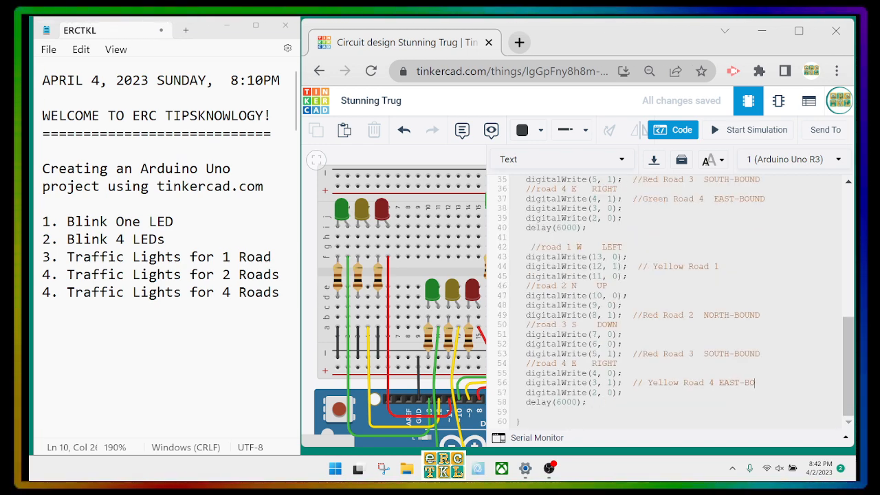
Hide the code and run the simulation to check the yellow phase for roads 1 and 4, and stop it.
{"action": "left_click", "coordinate": [696, 130]}
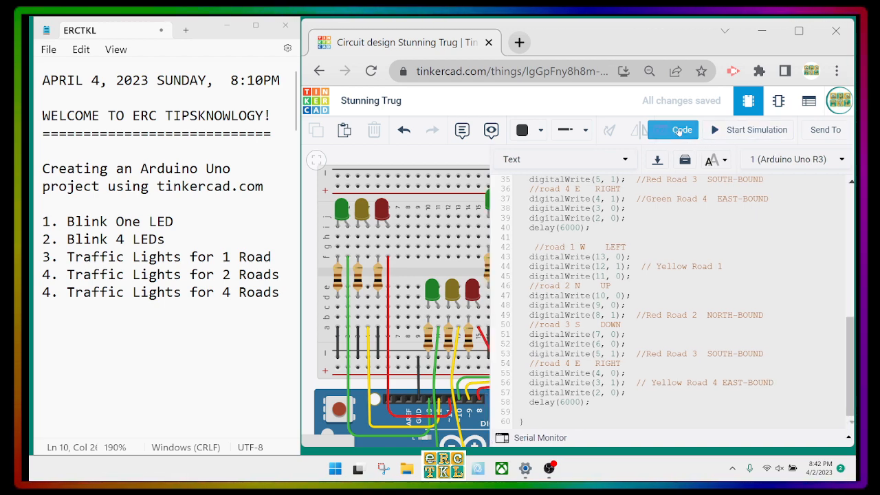
{"action": "left_click", "coordinate": [718, 135]}
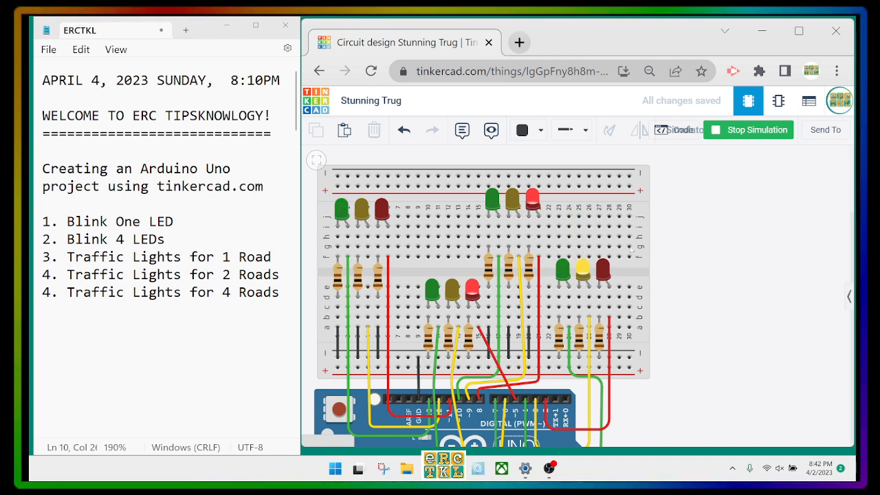
{"action": "left_click", "coordinate": [731, 132]}
Move the breadboard end of road 1's yellow LED wire from a4 to f4, beside the yellow LED's resistor.
{"action": "left_click", "coordinate": [361, 214]}
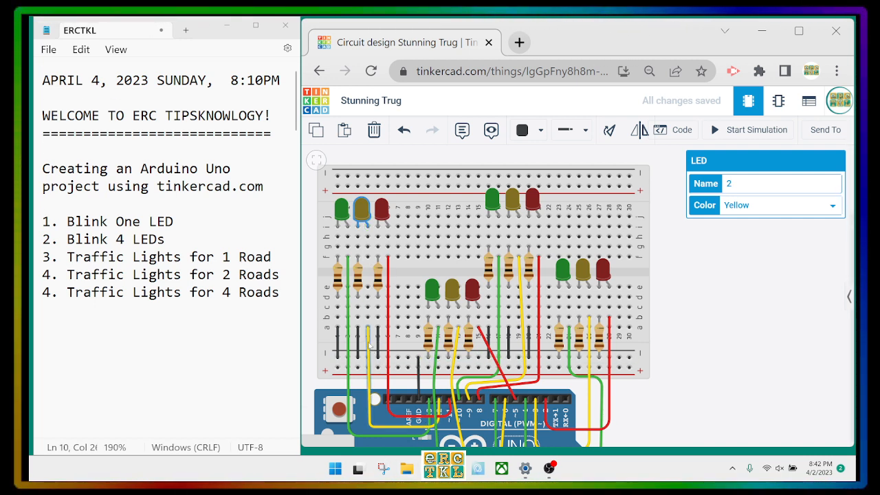
{"action": "left_click", "coordinate": [421, 426]}
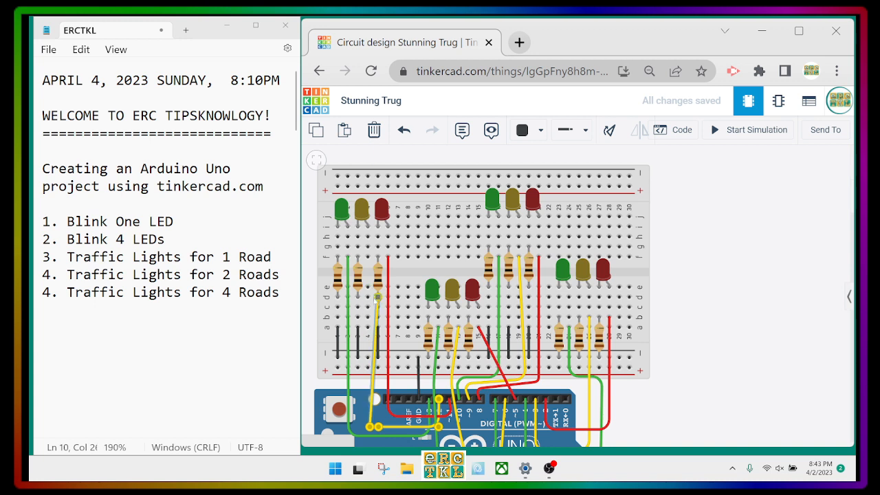
{"action": "left_click_drag", "start_coordinate": [369, 276], "coordinate": [368, 257]}
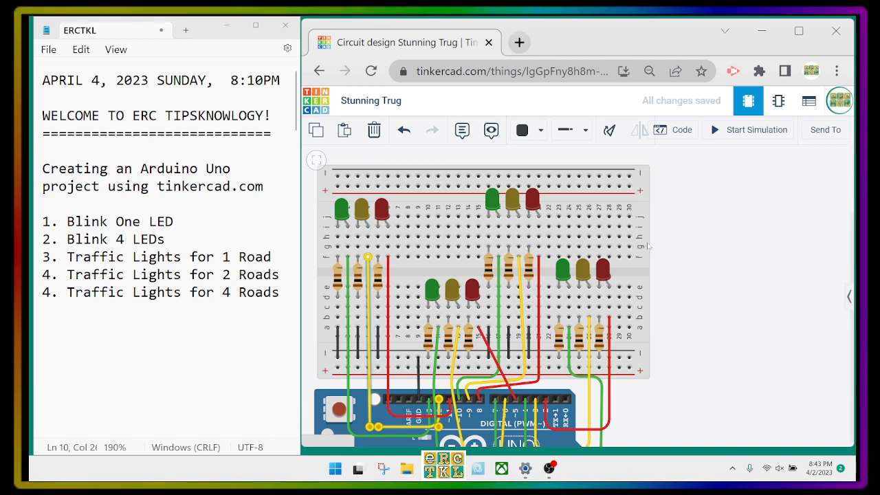
{"action": "left_click", "coordinate": [729, 227]}
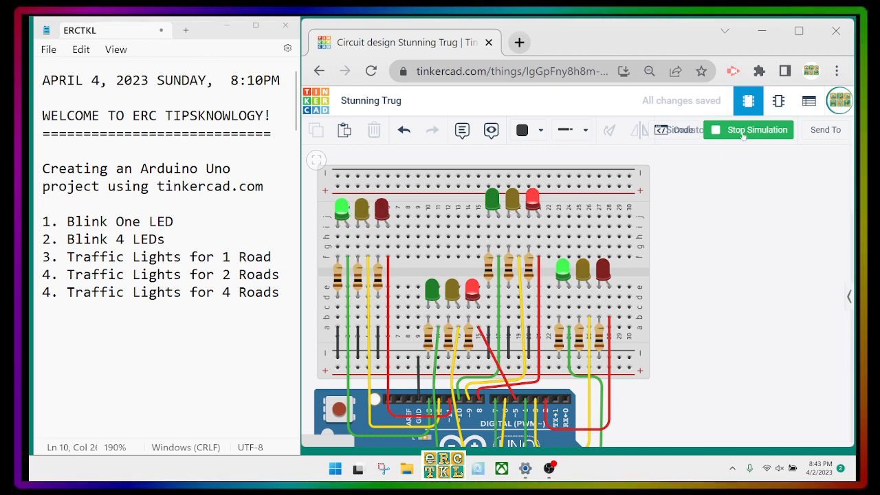
Reopen the sketch code and review the green and yellow phases in loop().
{"action": "left_click", "coordinate": [674, 133]}
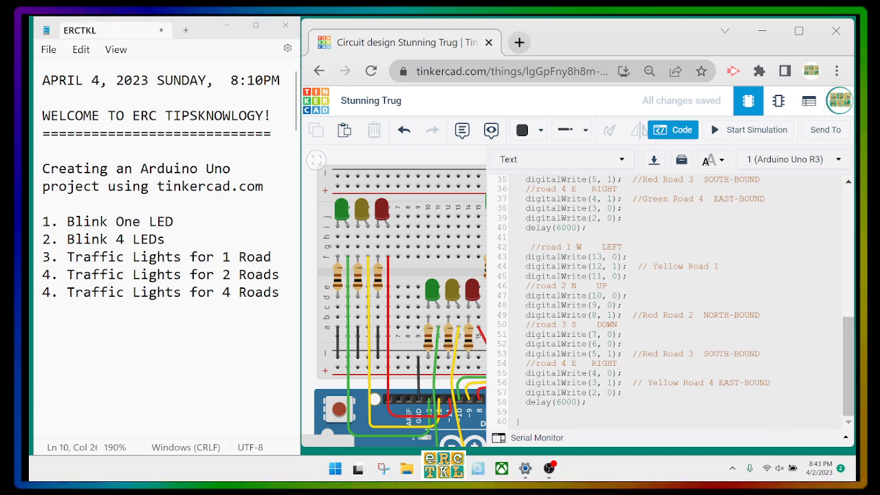
{"action": "scroll", "coordinate": [667, 303], "scroll_direction": "up", "scroll_amount": 5}
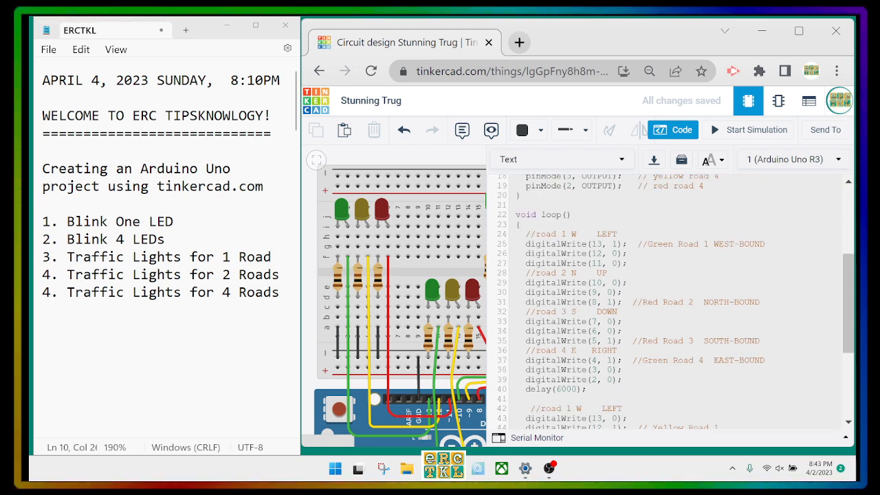
{"action": "scroll", "coordinate": [667, 303], "scroll_direction": "down", "scroll_amount": 5}
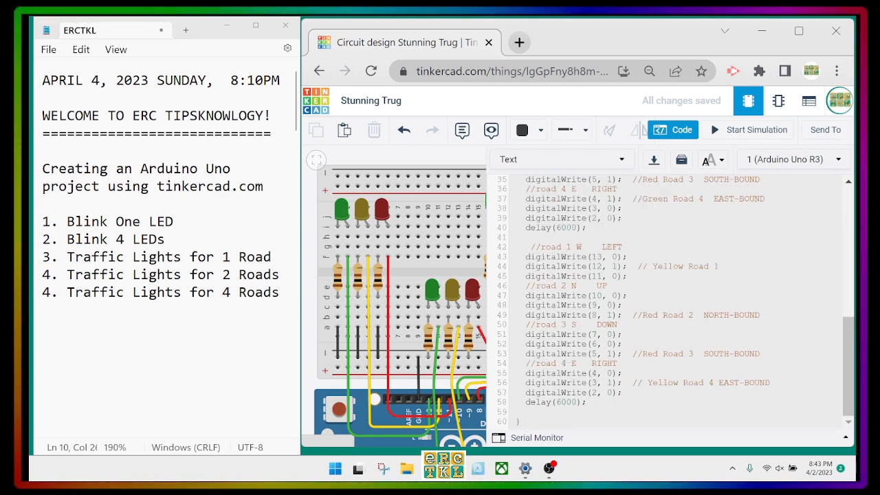
Set the delay closing the yellow phase for roads 1 and 4 to 3000, and duplicate that whole block below it in loop().
{"action": "left_click_drag", "start_coordinate": [588, 402], "coordinate": [520, 412]}
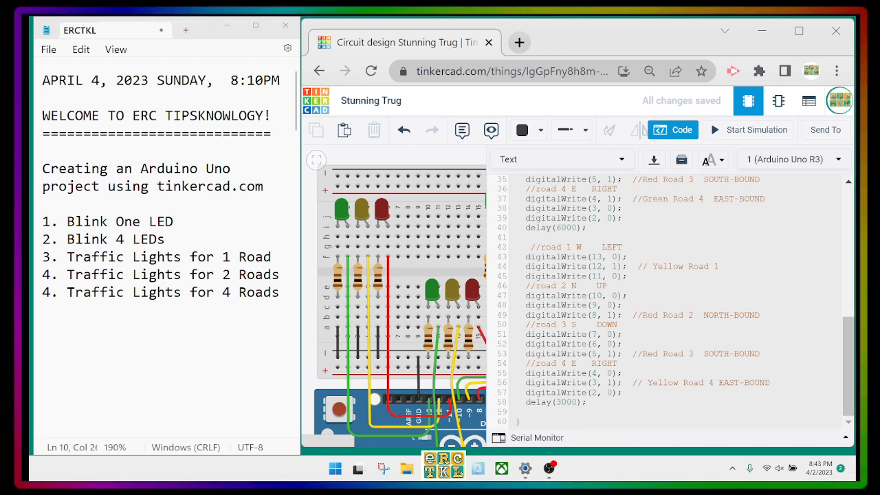
{"action": "left_click_drag", "start_coordinate": [527, 246], "coordinate": [670, 414]}
{"action": "key", "text": "ctrl+c"}
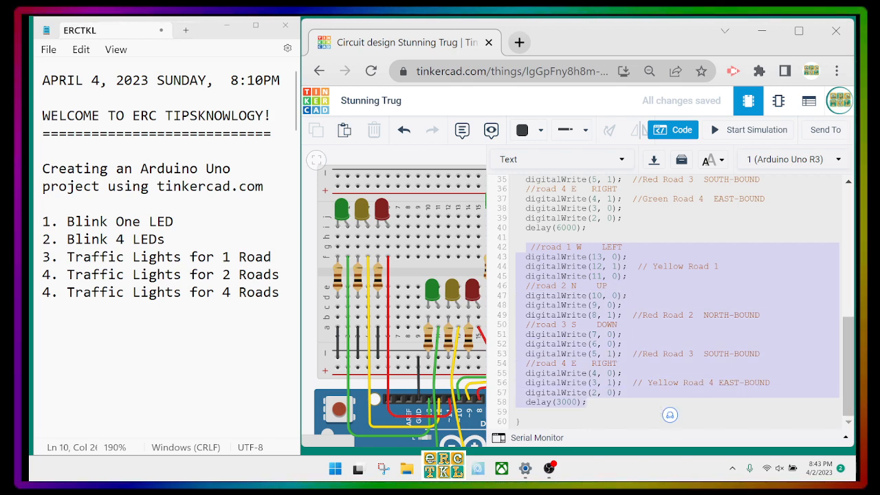
{"action": "left_click", "coordinate": [589, 402]}
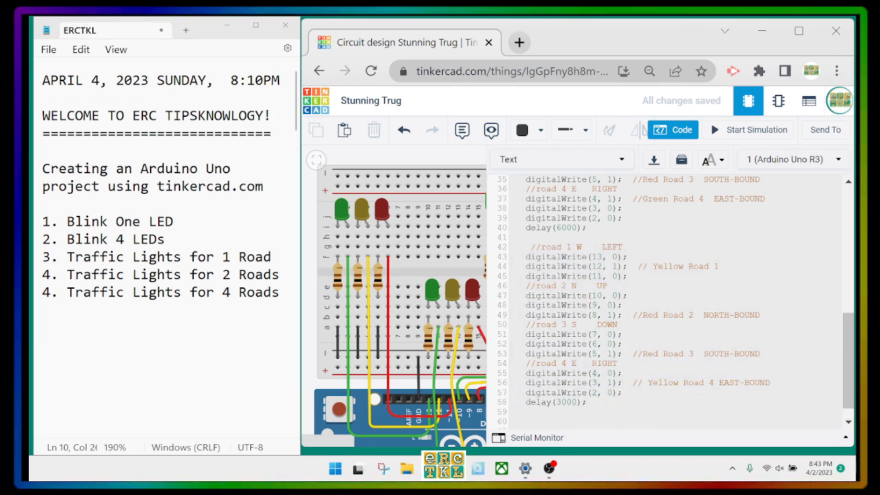
{"action": "key", "text": "ctrl+v"}
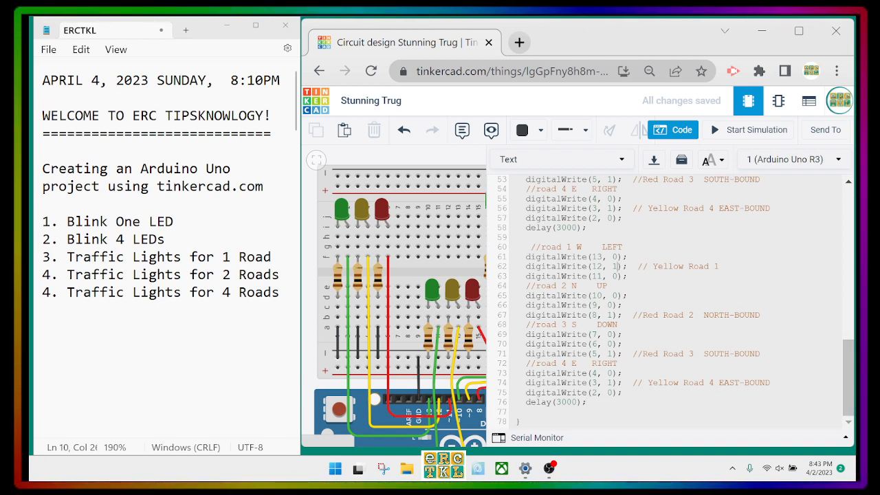
In the copied block's road 1 lines, set pin 12 to 0, remove its yellow comment, and set pin 11 to 1 with comment "// Red Road 1".
{"action": "type", "text": "0"}
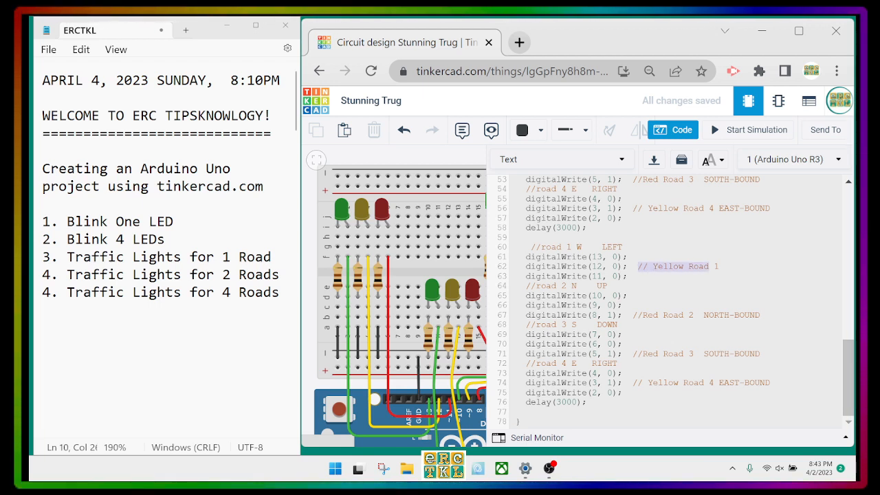
{"action": "key", "text": "Down"}
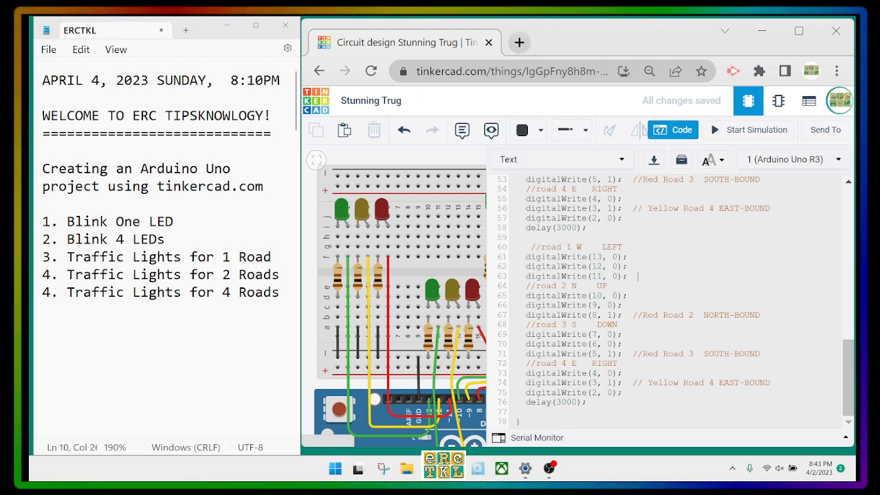
{"action": "type", "text": "// Red Road 1"}
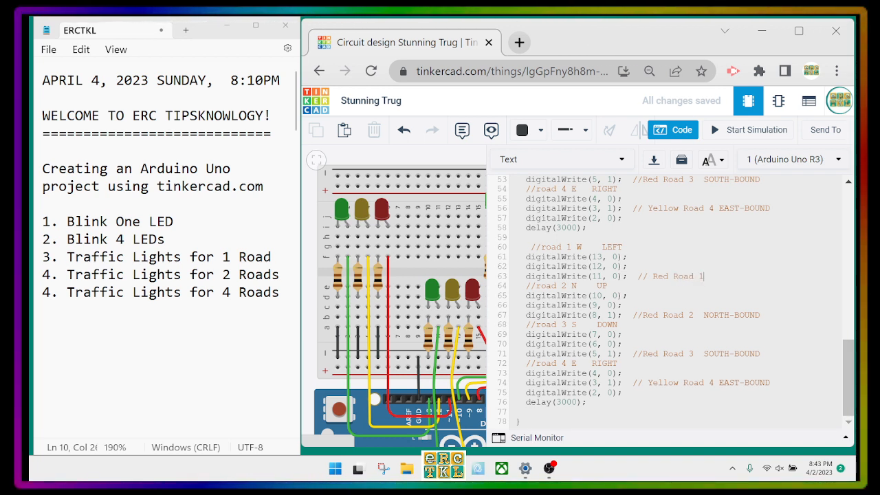
{"action": "left_click", "coordinate": [617, 277]}
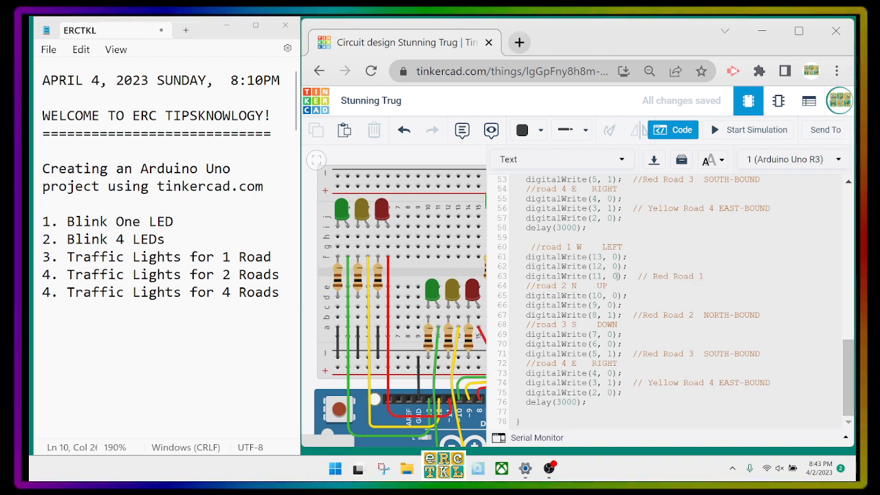
{"action": "key", "text": "BackSpace"}
{"action": "type", "text": "1"}
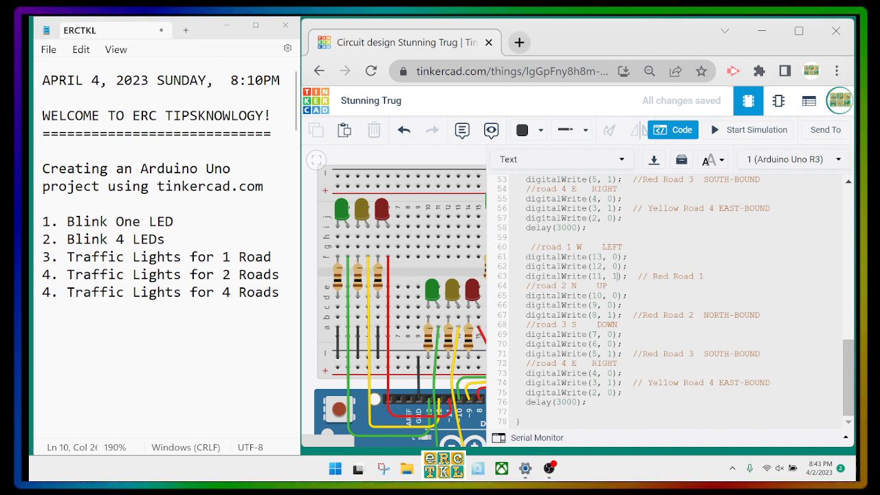
For road 2 in the new block, set pin 8 to 0 without its comment and pin 10 to 1 with comment "// Green Road 2".
{"action": "left_click", "coordinate": [613, 315]}
{"action": "key", "text": "BackSpace"}
{"action": "type", "text": "0"}
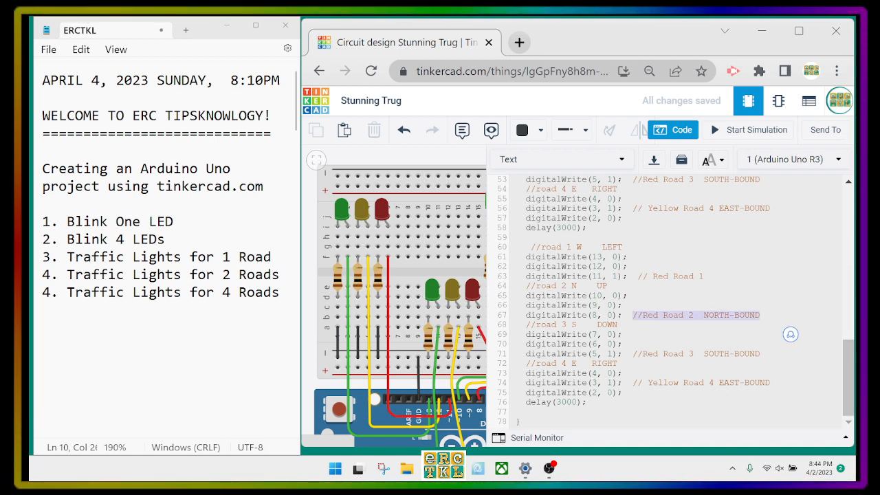
{"action": "key", "text": "BackSpace"}
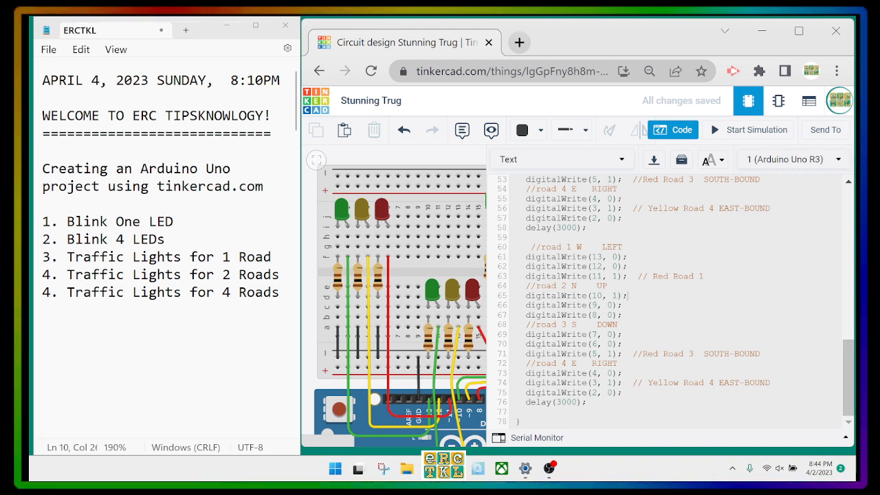
{"action": "type", "text": "// Green Roa"}
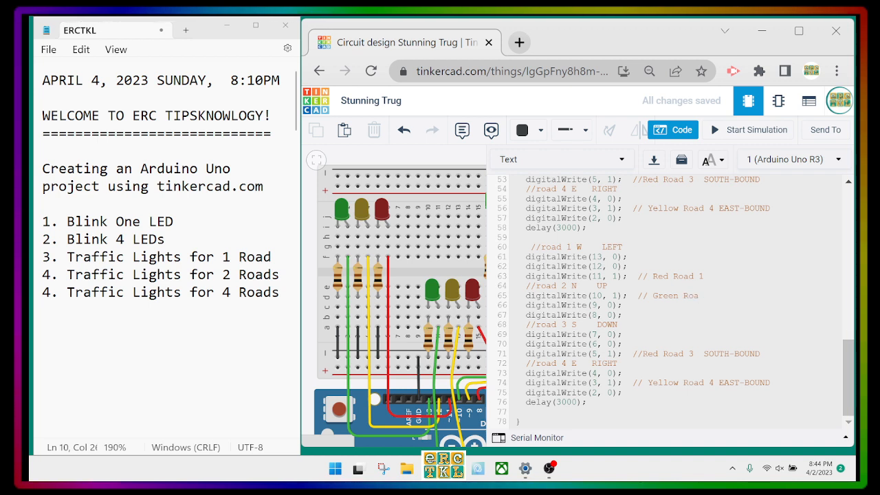
{"action": "type", "text": "d 2"}
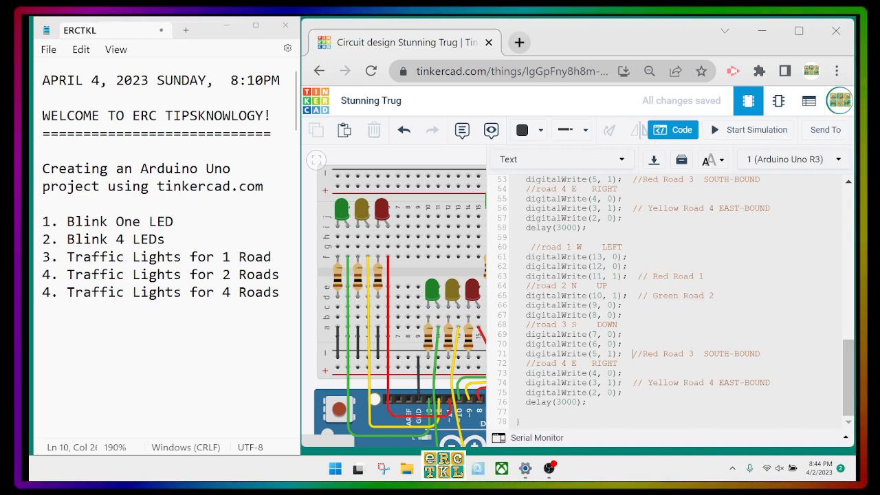
For road 3 in the new block, set pin 5 to 0 without its comment and pin 7 to 1 with comment "// Green Road 3".
{"action": "key", "text": "BackSpace"}
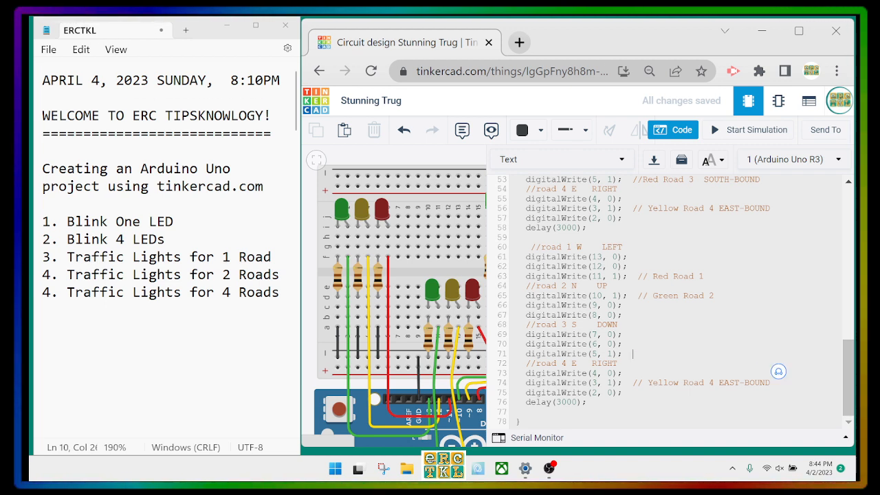
{"action": "key", "text": "Left"}
{"action": "key", "text": "Left"}
{"action": "key", "text": "Left"}
{"action": "key", "text": "Left"}
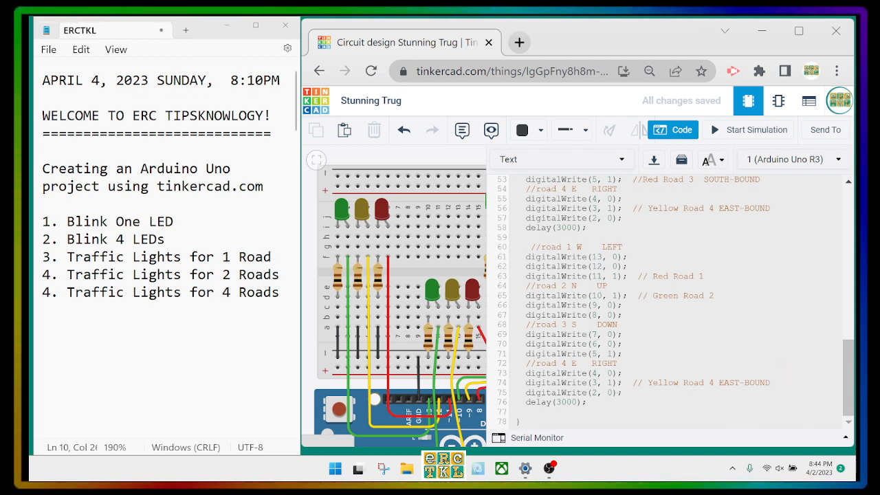
{"action": "key", "text": "BackSpace"}
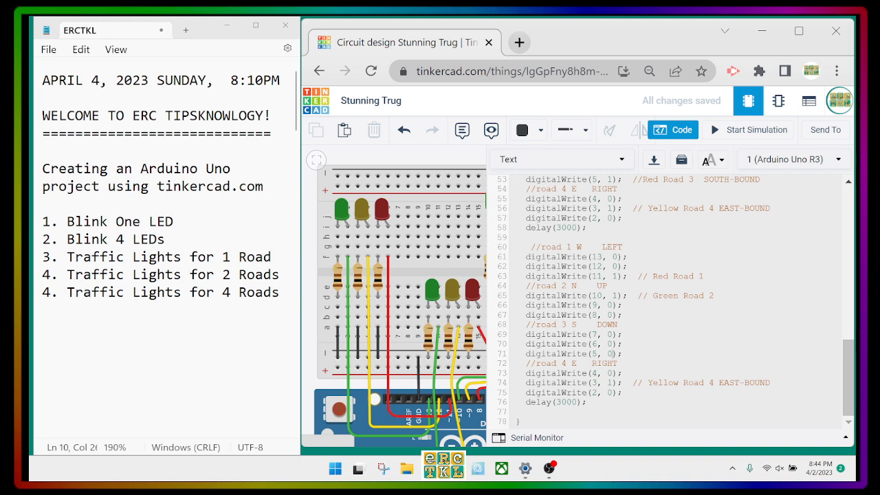
{"action": "key", "text": "BackSpace"}
{"action": "type", "text": "1"}
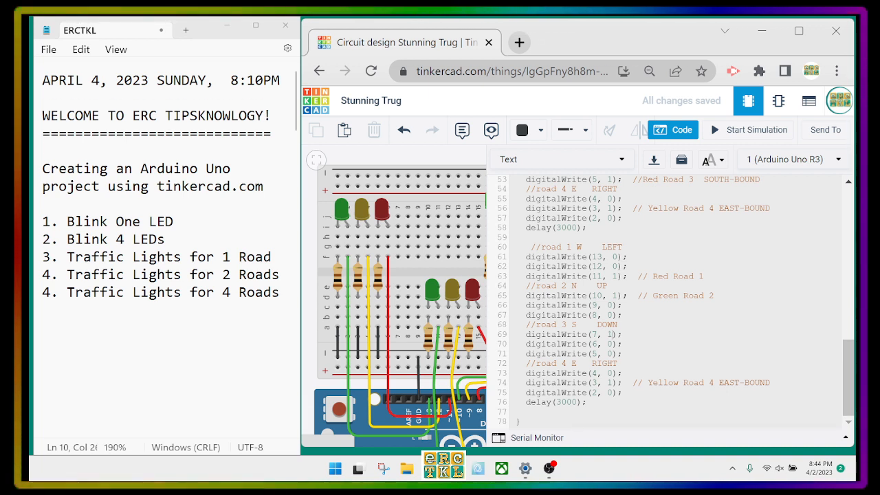
{"action": "key", "text": "Right"}
{"action": "key", "text": "Right"}
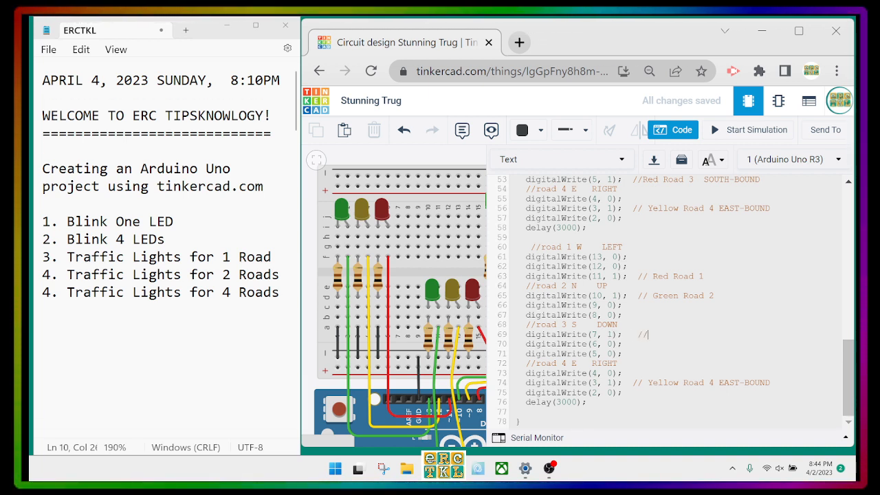
{"action": "type", "text": "// Green Road 3"}
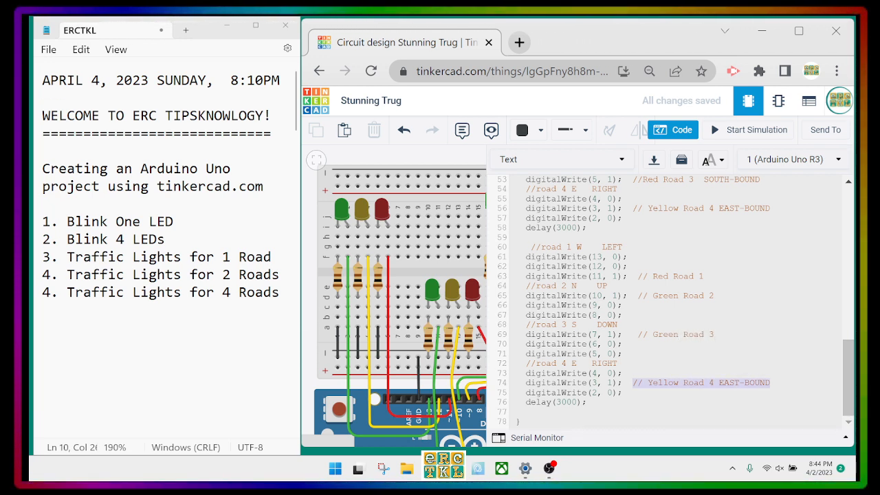
For road 4 in the new block, set pin 3 to 0 without its comment and pin 2 to 1 with comment "// Red Road 4".
{"action": "key", "text": "Delete"}
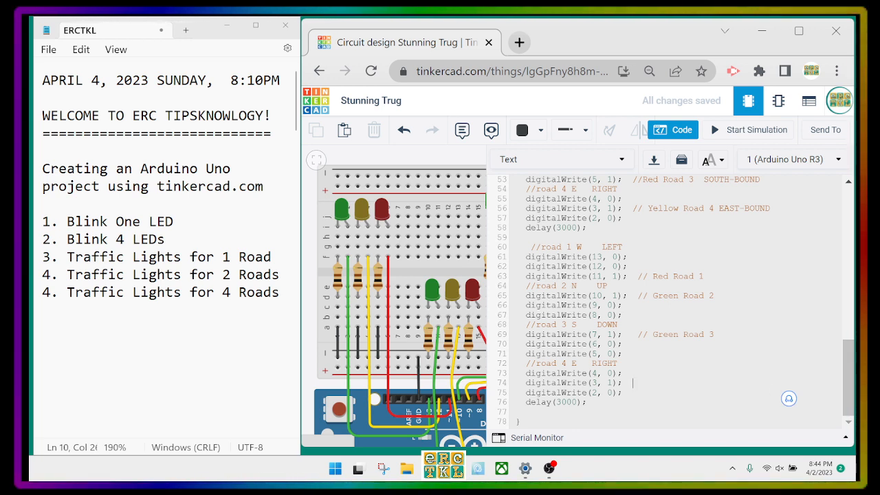
{"action": "left_click", "coordinate": [609, 383]}
{"action": "key", "text": "BackSpace"}
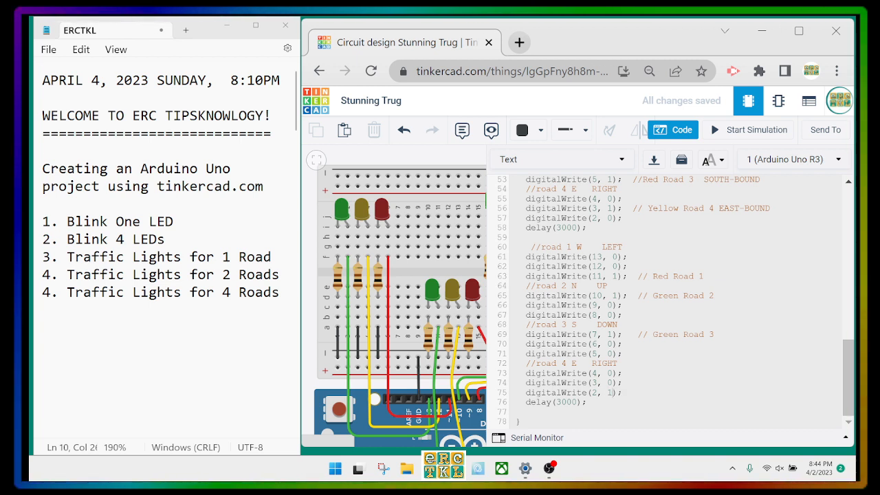
{"action": "type", "text": "// Re"}
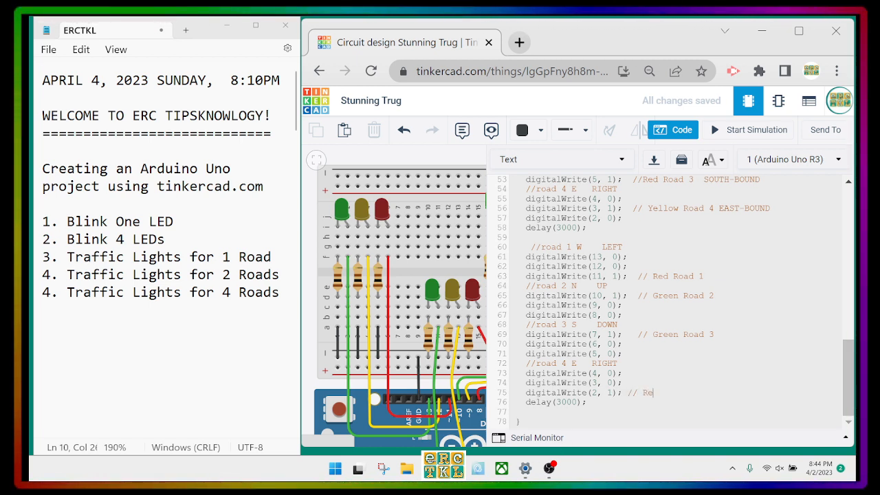
{"action": "type", "text": "d Road 4"}
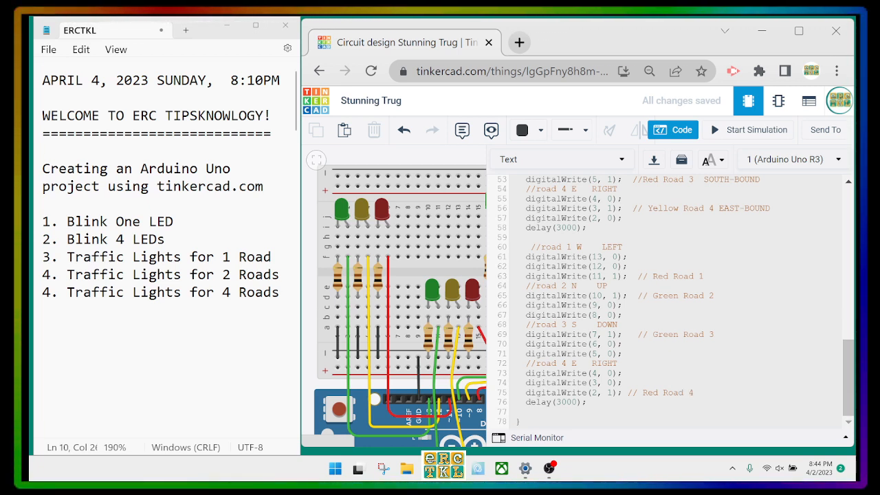
Run the simulation with the code hidden to check the light phases, stop it, and reopen the code.
{"action": "left_click", "coordinate": [753, 130]}
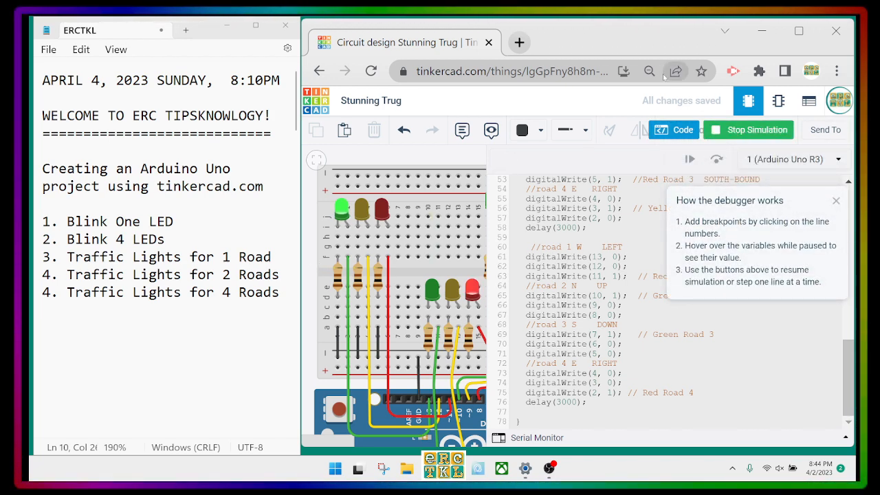
{"action": "left_click", "coordinate": [678, 137]}
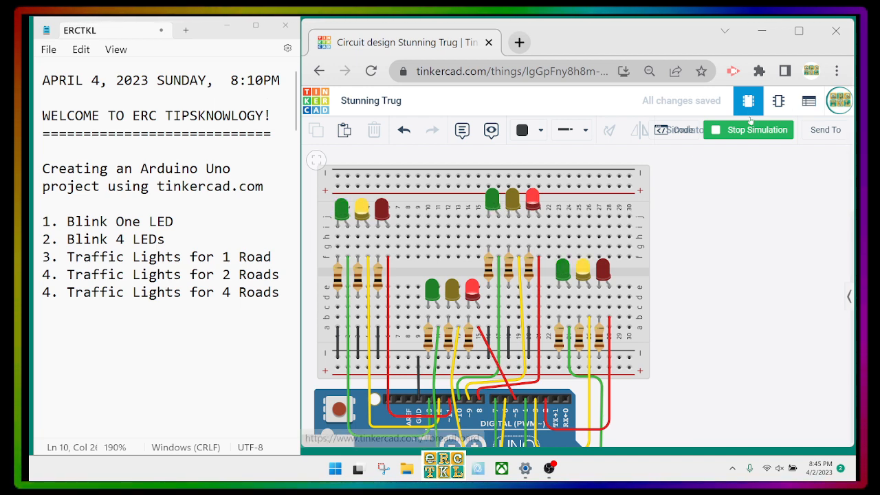
{"action": "left_click", "coordinate": [677, 132]}
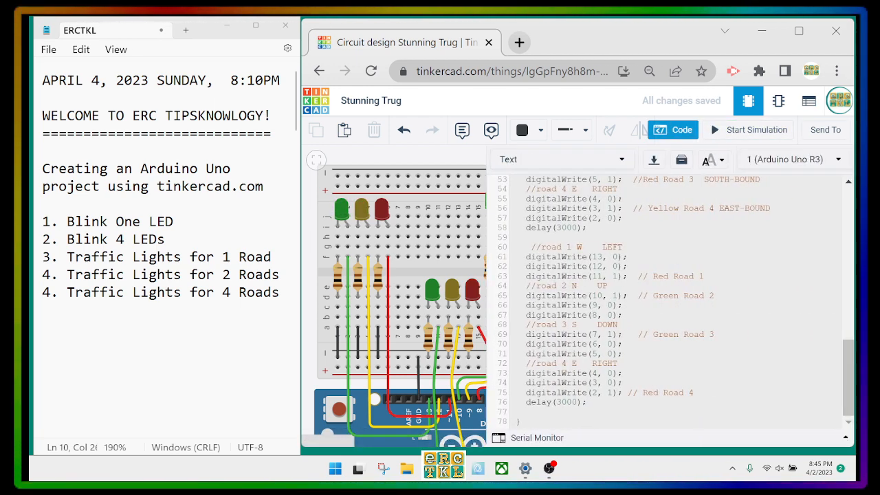
Duplicate the block with roads 2 and 3 green, including its delay, at the end of loop().
{"action": "left_click_drag", "start_coordinate": [517, 246], "coordinate": [587, 403]}
{"action": "key", "text": "ctrl+c"}
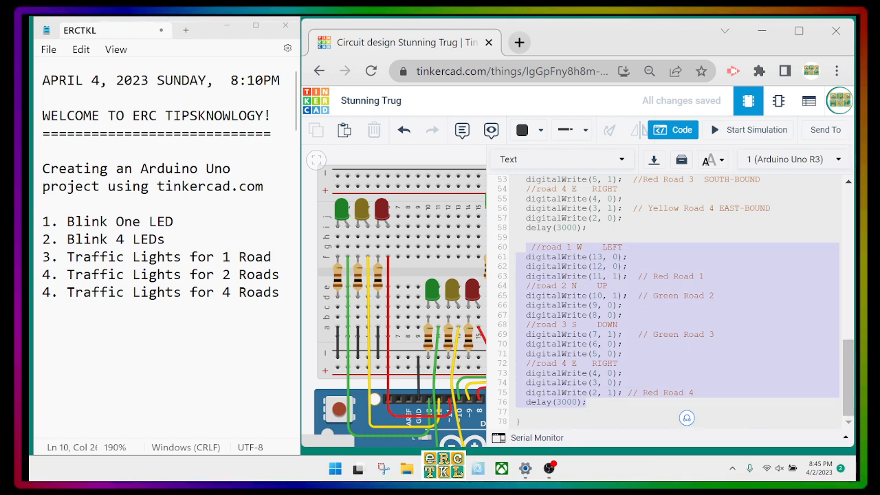
{"action": "left_click", "coordinate": [578, 413]}
{"action": "key", "text": "ctrl+v"}
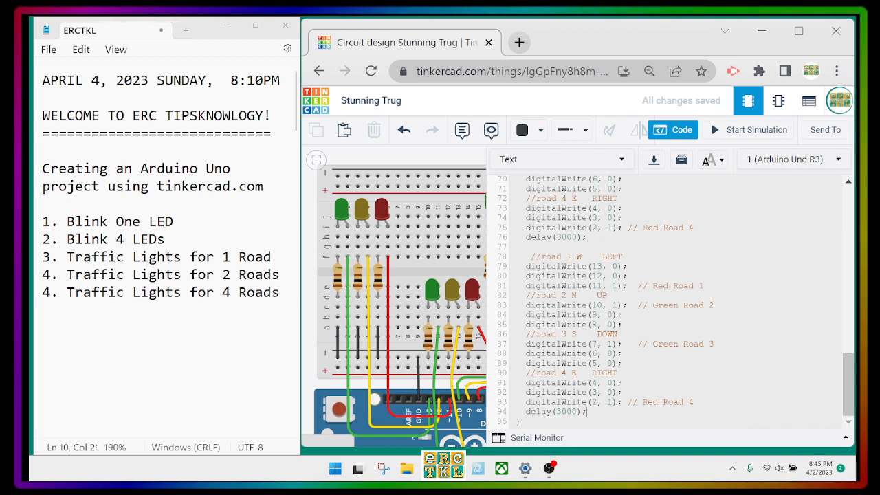
For road 2 in the newly pasted block, set pin 10 to 0 without its comment and pin 9 to 1 with comment "// Yellow Road 2".
{"action": "left_click", "coordinate": [617, 305]}
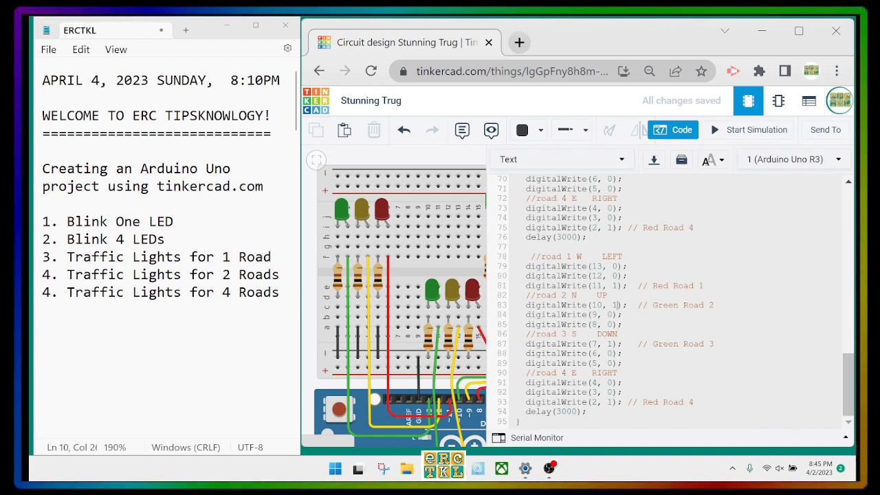
{"action": "key", "text": "BackSpace"}
{"action": "type", "text": "0"}
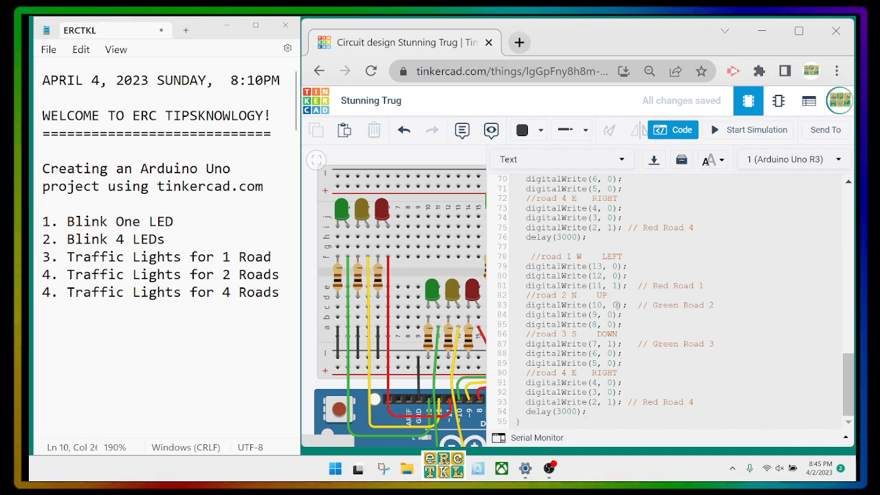
{"action": "left_click_drag", "start_coordinate": [633, 304], "coordinate": [714, 304]}
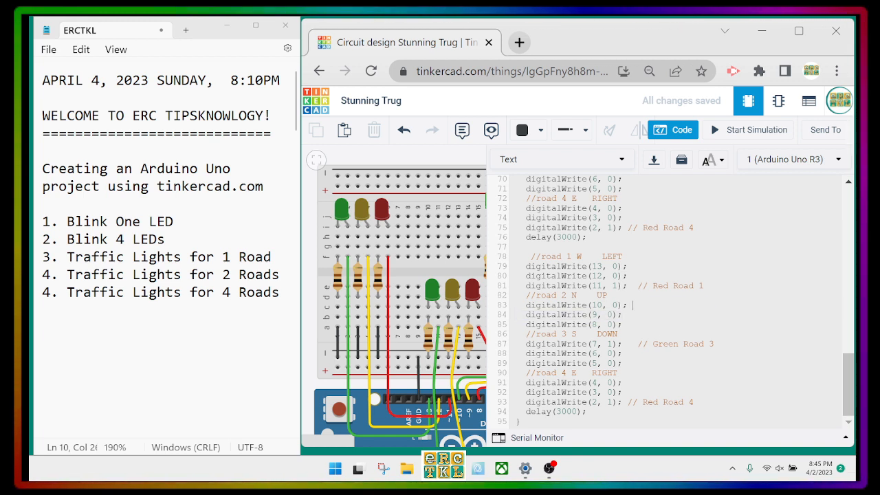
{"action": "left_click", "coordinate": [612, 315]}
{"action": "key", "text": "BackSpace"}
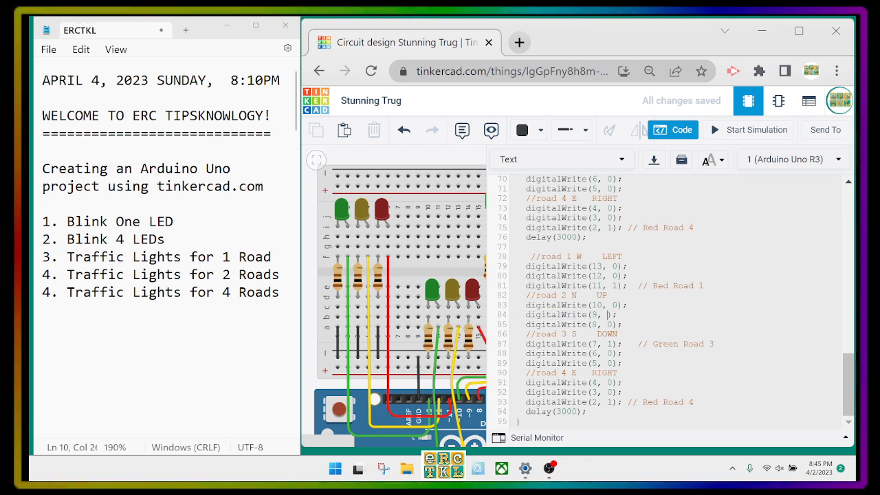
{"action": "type", "text": "1);"}
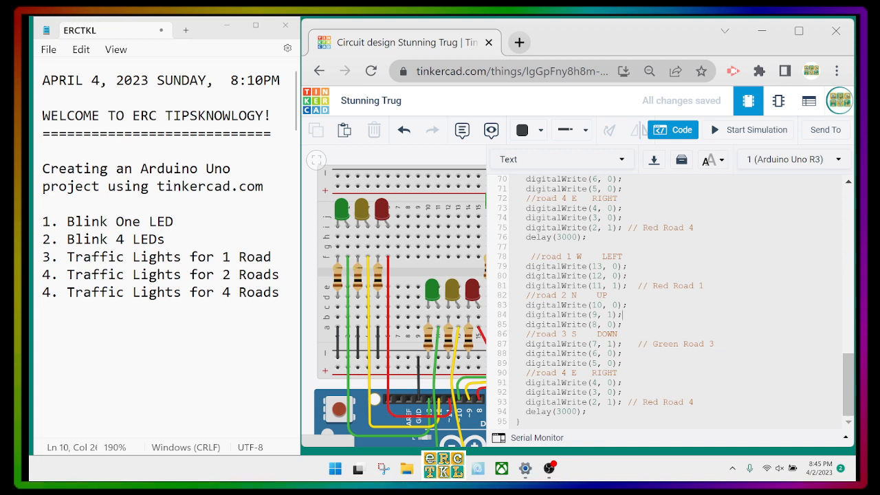
{"action": "type", "text": "  // Ye"}
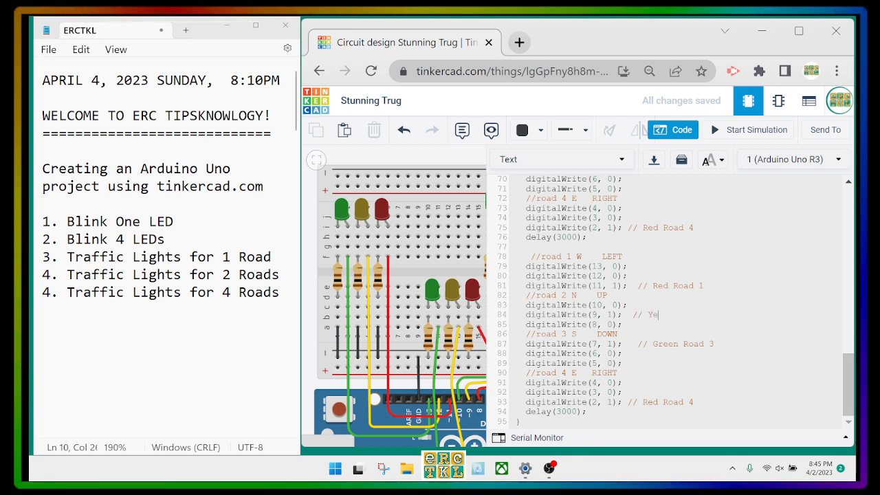
{"action": "type", "text": "llow Road 2"}
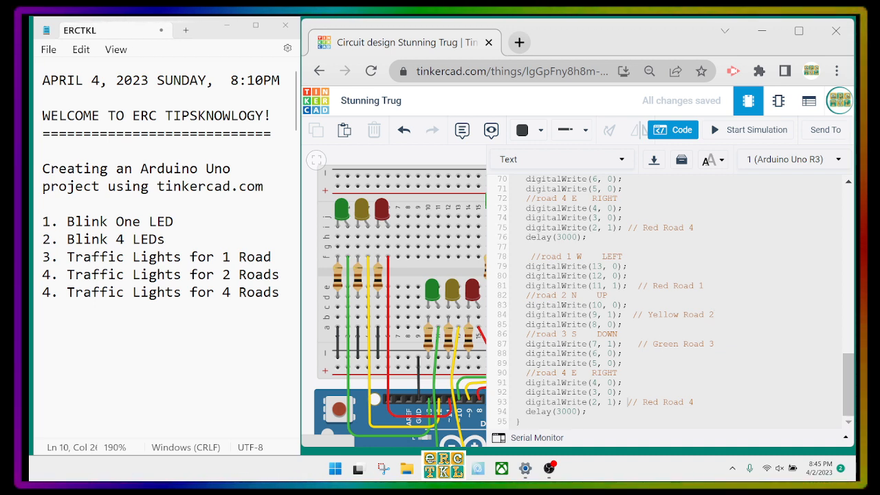
For road 3 in the last block, set pin 7 to 0 without its comment and add the comment "// Yellow Road 3" to pin 6.
{"action": "left_click_drag", "start_coordinate": [587, 412], "coordinate": [627, 403]}
{"action": "left_click_drag", "start_coordinate": [695, 412], "coordinate": [694, 403]}
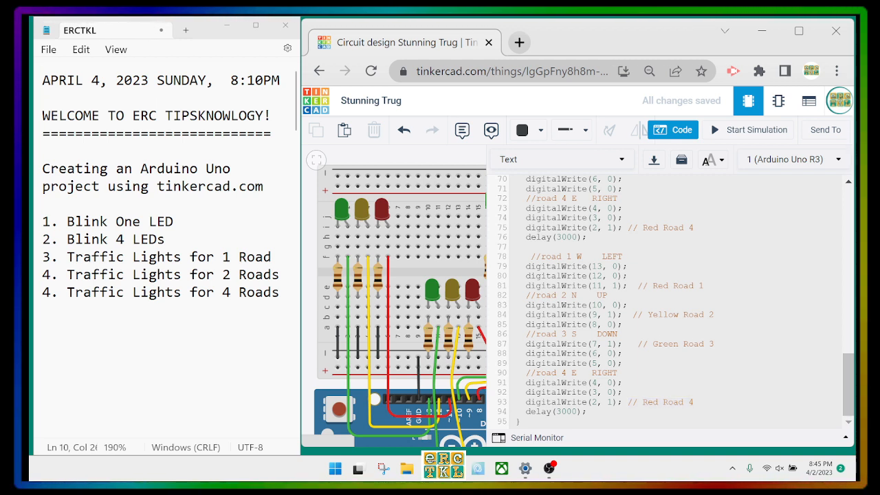
{"action": "left_click_drag", "start_coordinate": [639, 344], "coordinate": [714, 343]}
{"action": "key", "text": "Delete"}
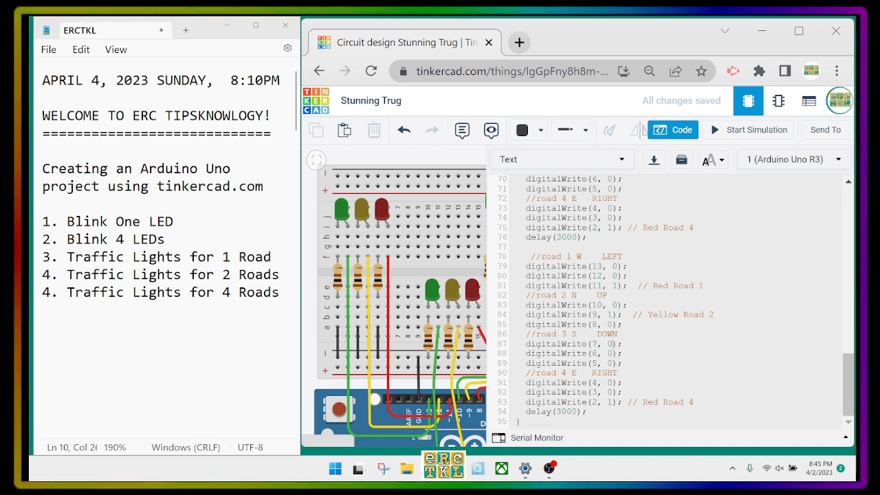
{"action": "left_click", "coordinate": [623, 354]}
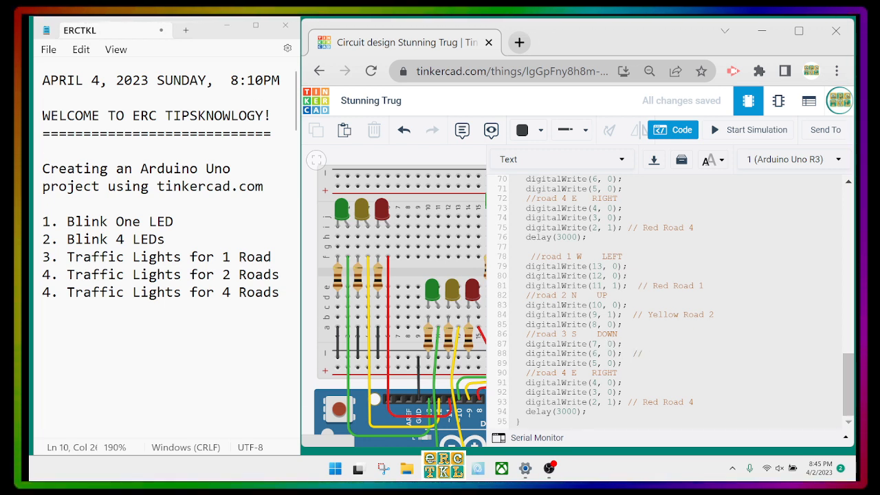
{"action": "type", "text": "// Yellow"}
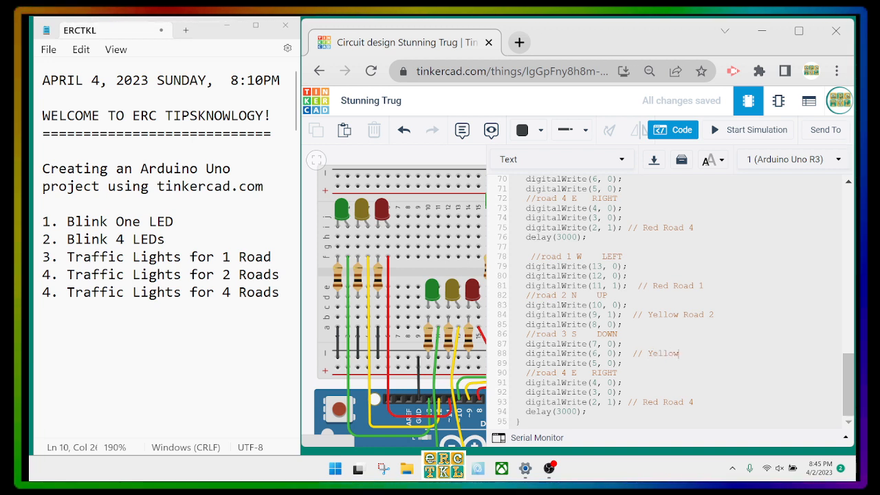
{"action": "type", "text": " Road 3"}
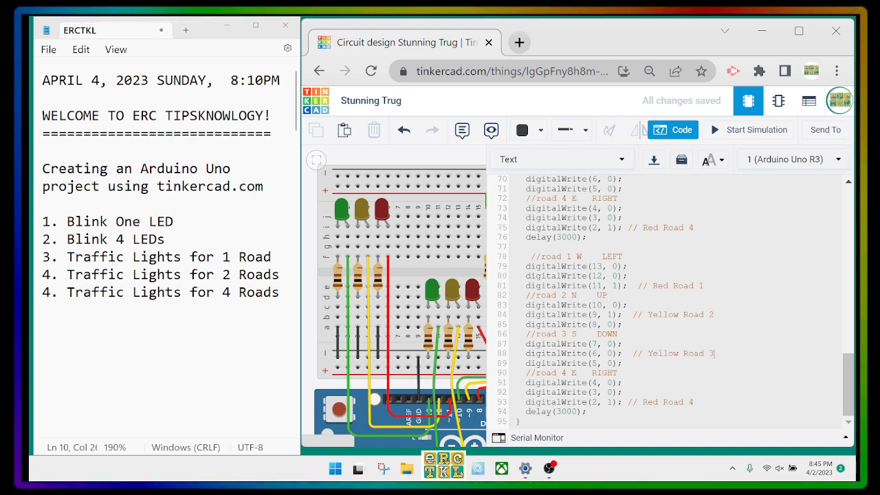
Run the simulation with the code hidden to check road 3's yellow phase, and stop it.
{"action": "left_click", "coordinate": [749, 135]}
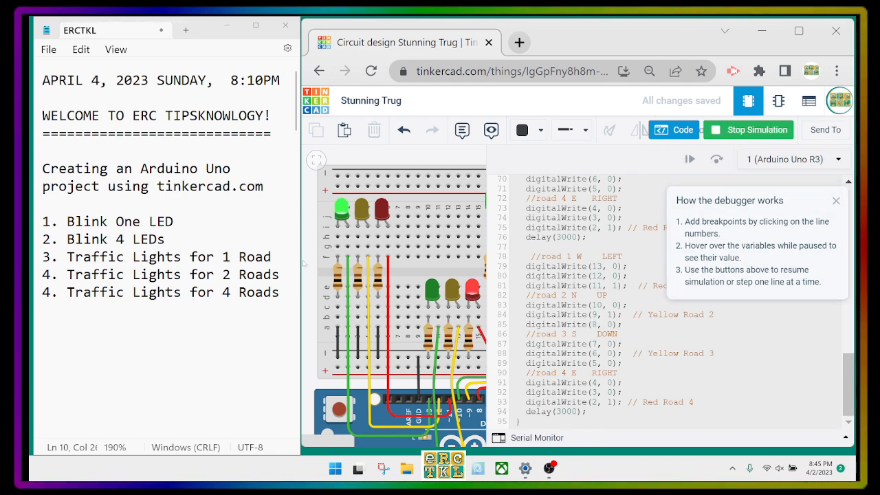
{"action": "left_click", "coordinate": [667, 128]}
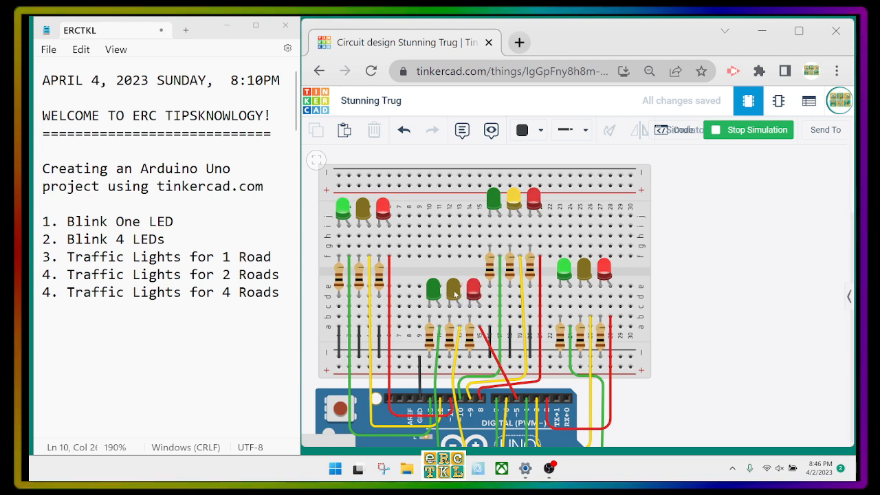
{"action": "left_click", "coordinate": [727, 133]}
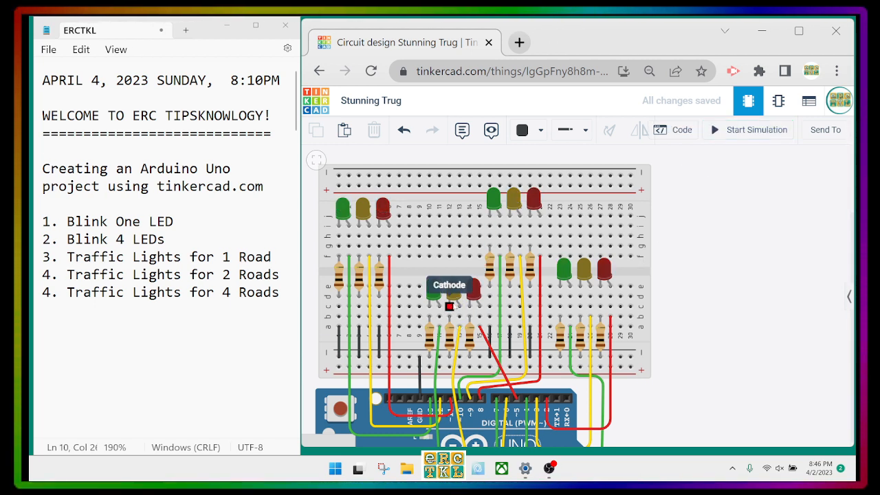
Trace road 3's yellow LED wire from the breadboard to its Arduino pin.
{"action": "left_click", "coordinate": [451, 294]}
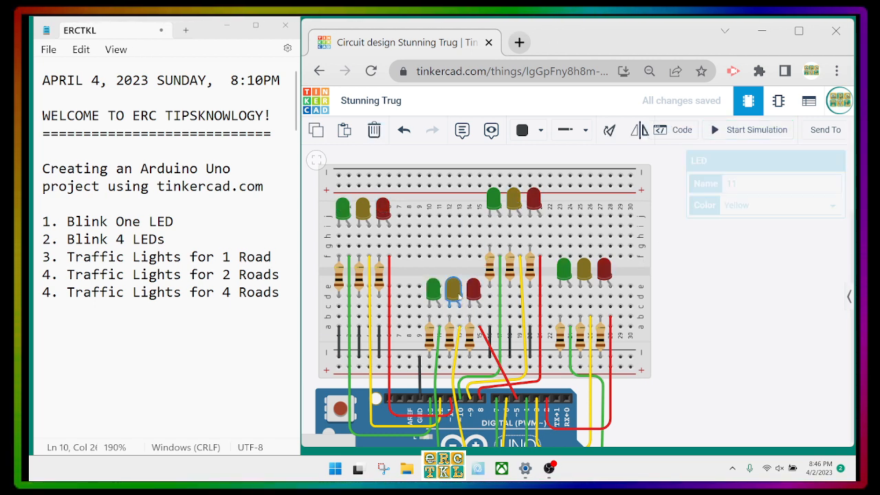
{"action": "left_click", "coordinate": [739, 300]}
{"action": "scroll", "coordinate": [735, 307], "scroll_direction": "down", "scroll_amount": 2}
{"action": "left_click_drag", "start_coordinate": [728, 312], "coordinate": [717, 227]}
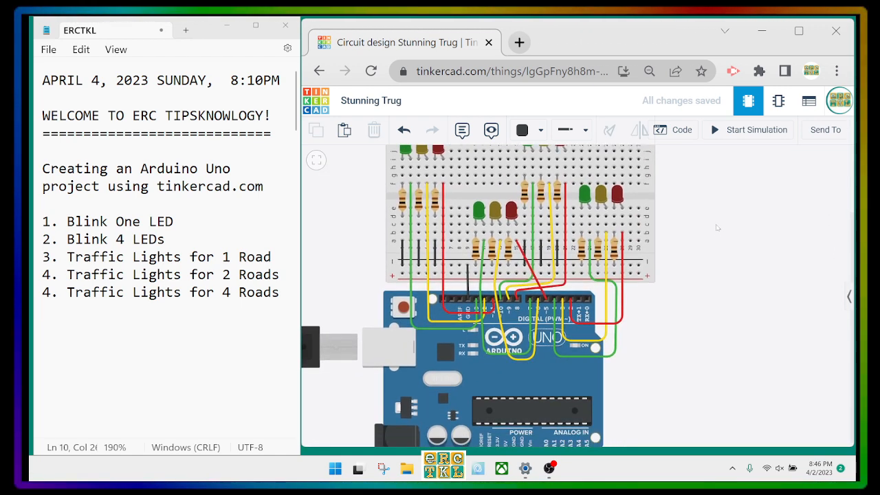
{"action": "scroll", "coordinate": [716, 227], "scroll_direction": "up", "scroll_amount": 2}
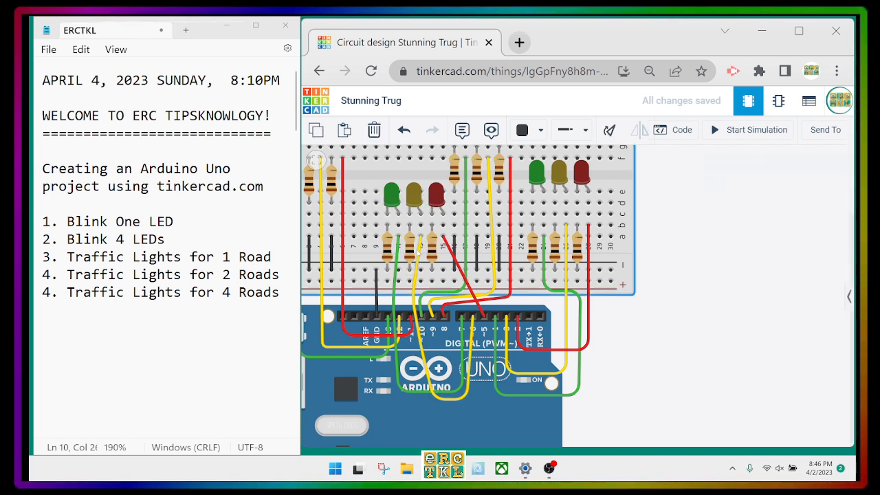
{"action": "left_click", "coordinate": [418, 253]}
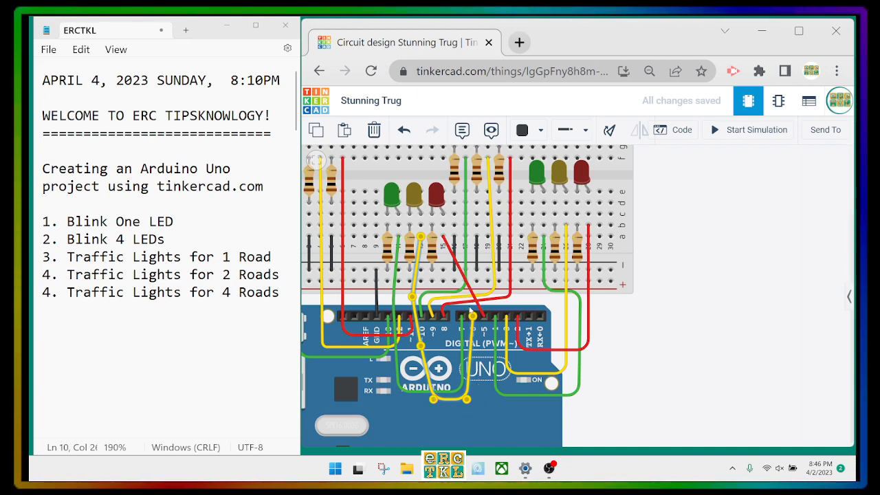
Reopen the code and set pin 6 to 1 for road 3 in the last block.
{"action": "left_click", "coordinate": [676, 133]}
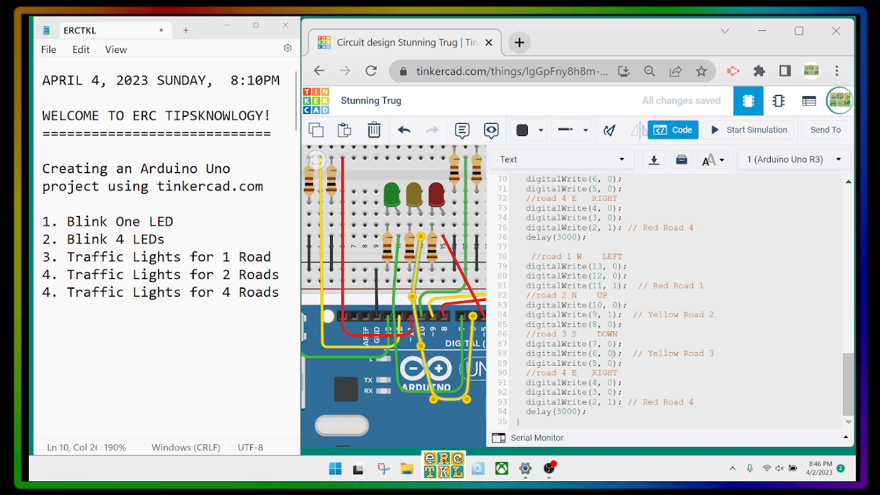
{"action": "key", "text": "BackSpace"}
{"action": "type", "text": "1"}
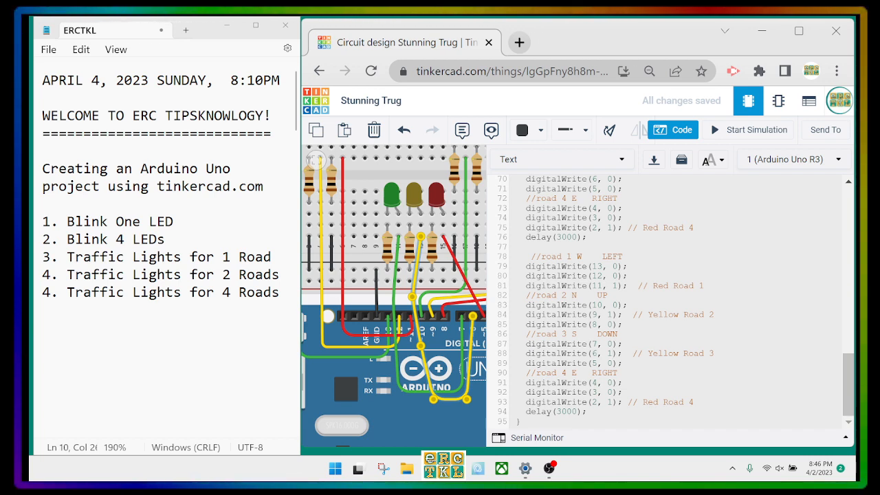
{"action": "left_click", "coordinate": [654, 257]}
Run the simulation with the code hidden and all four LED groups in view, stop it, and reopen the code.
{"action": "left_click", "coordinate": [681, 130]}
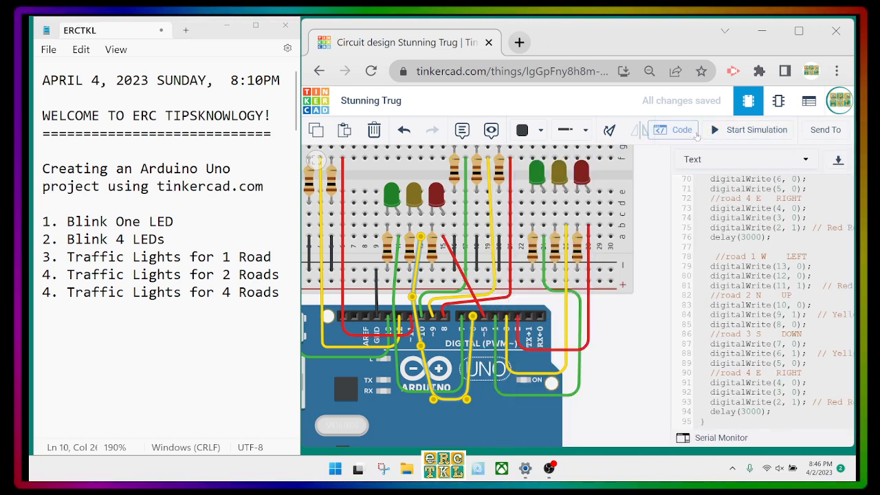
{"action": "left_click", "coordinate": [756, 130]}
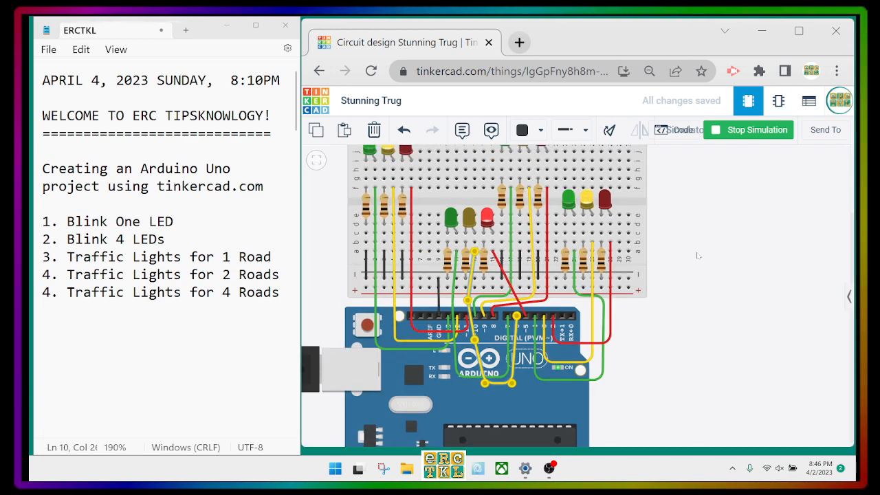
{"action": "left_click_drag", "start_coordinate": [698, 256], "coordinate": [711, 312]}
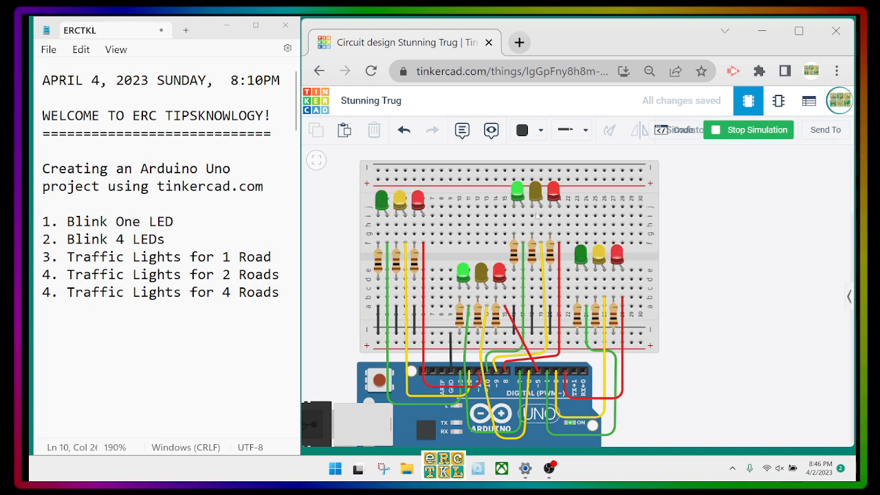
{"action": "left_click", "coordinate": [733, 131]}
{"action": "left_click", "coordinate": [683, 130]}
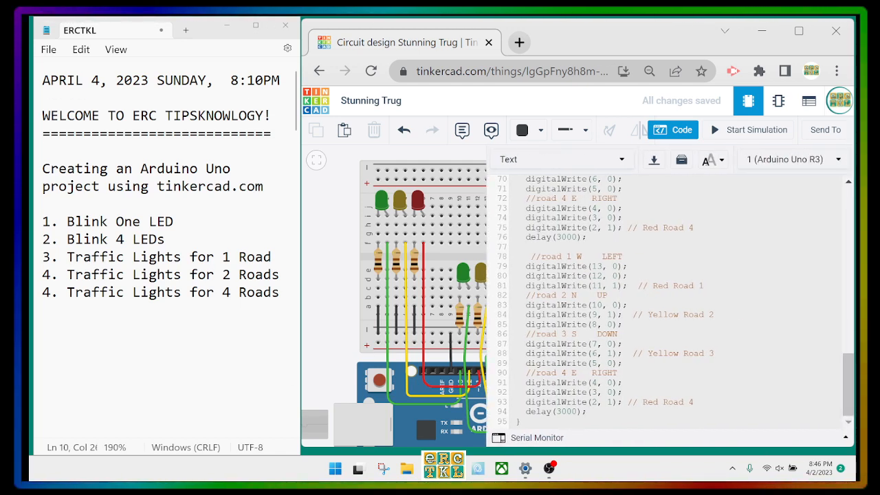
Set the delay of the block with roads 2 and 3 green to 6000.
{"action": "scroll", "coordinate": [667, 302], "scroll_direction": "up", "scroll_amount": 10}
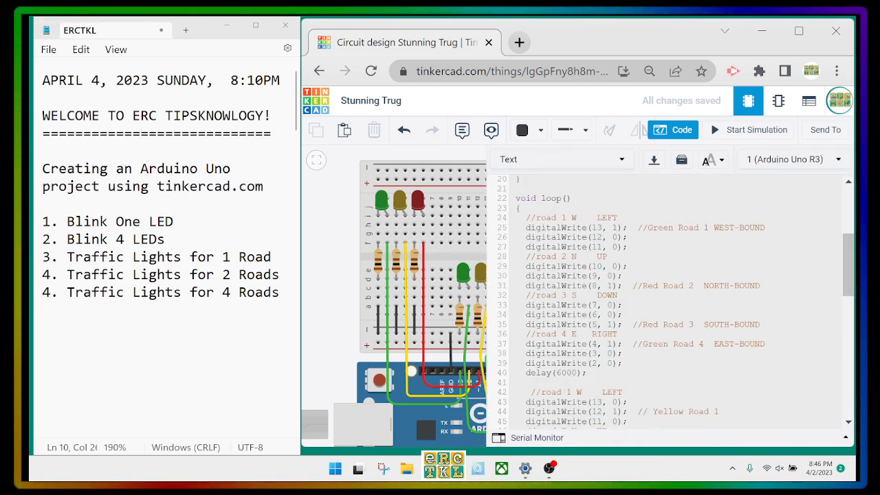
{"action": "scroll", "coordinate": [667, 303], "scroll_direction": "up", "scroll_amount": 5}
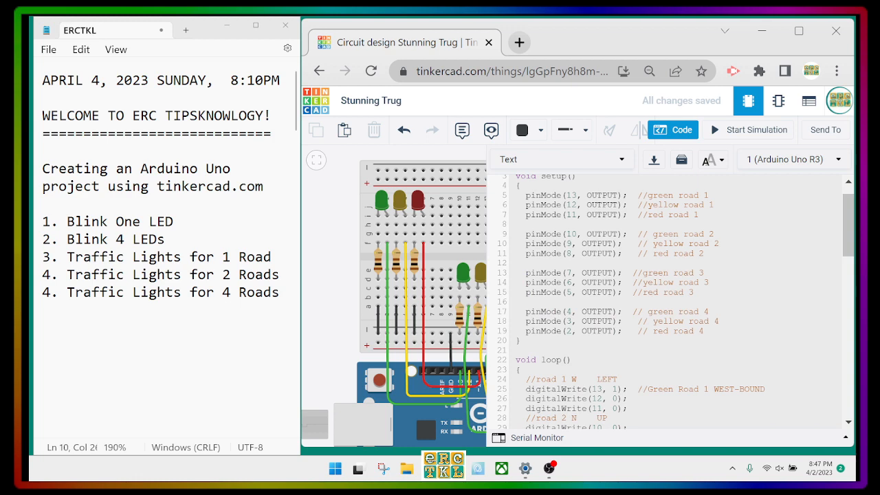
{"action": "scroll", "coordinate": [667, 303], "scroll_direction": "down", "scroll_amount": 5}
{"action": "left_click_drag", "start_coordinate": [589, 292], "coordinate": [517, 292]}
{"action": "scroll", "coordinate": [550, 292], "scroll_direction": "down", "scroll_amount": 1}
{"action": "scroll", "coordinate": [667, 302], "scroll_direction": "down", "scroll_amount": 2}
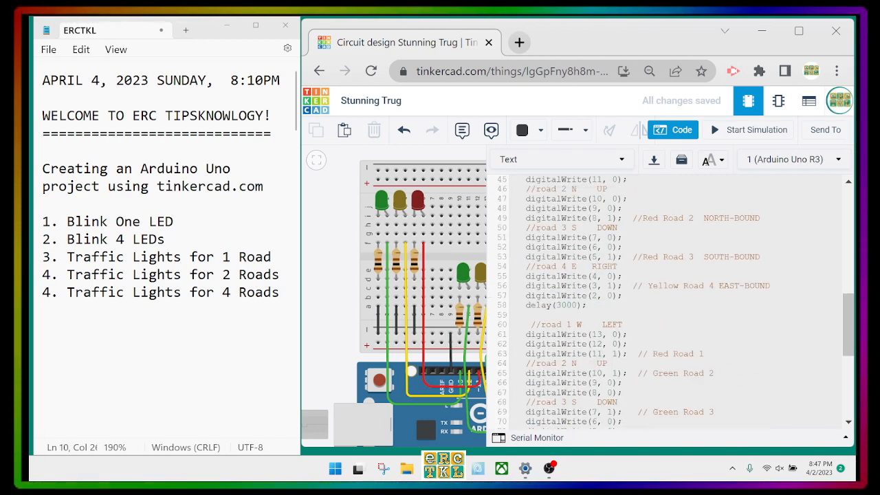
{"action": "scroll", "coordinate": [667, 303], "scroll_direction": "down", "scroll_amount": 3}
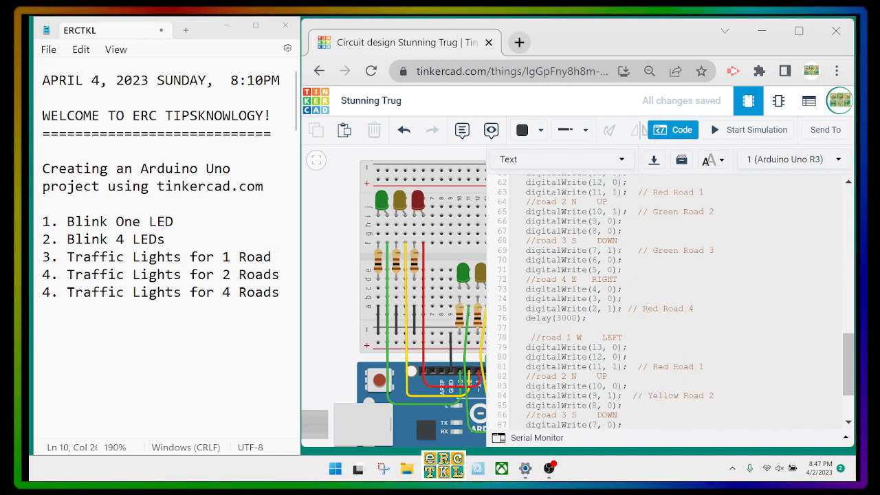
{"action": "left_click", "coordinate": [562, 319]}
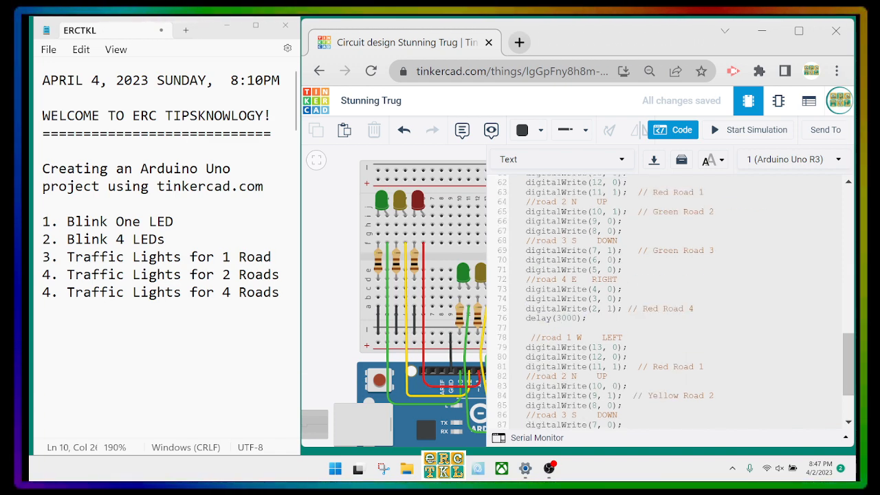
{"action": "key", "text": "BackSpace"}
{"action": "type", "text": "6"}
{"action": "scroll", "coordinate": [668, 303], "scroll_direction": "down", "scroll_amount": 2}
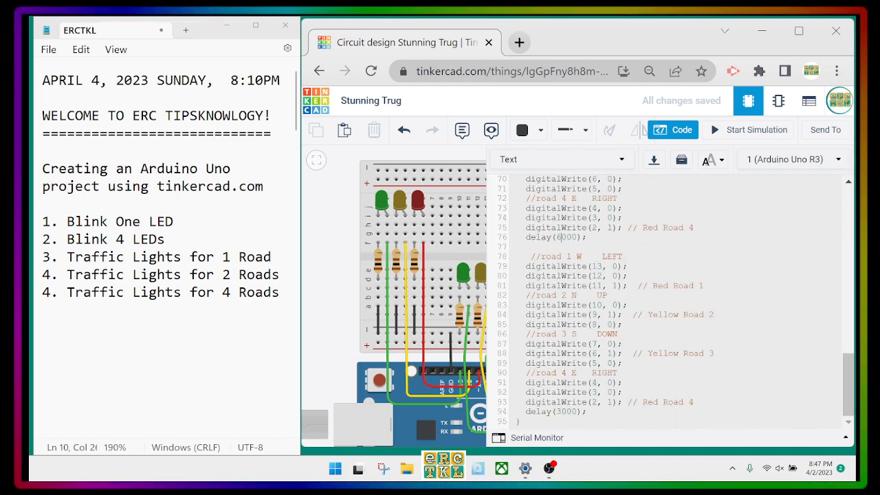
Simulate the full traffic light cycle for all four roads with the code hidden, stop it, and reopen the code.
{"action": "left_click", "coordinate": [681, 131]}
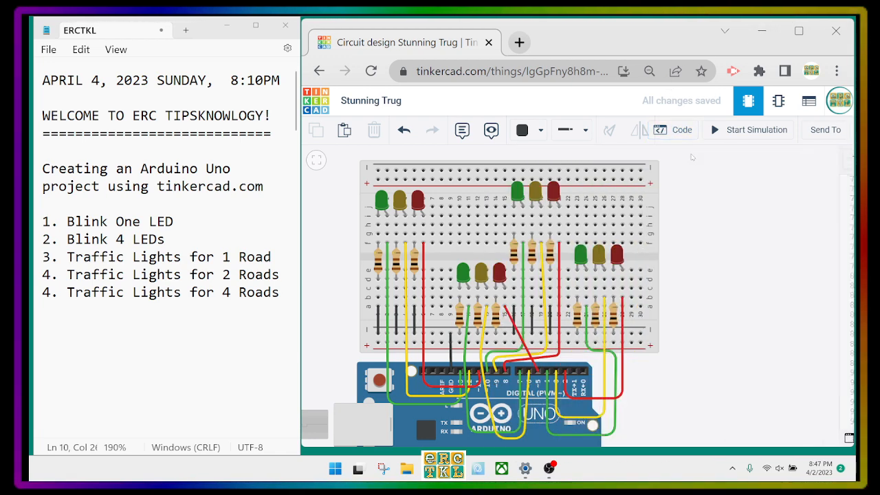
{"action": "left_click", "coordinate": [756, 129]}
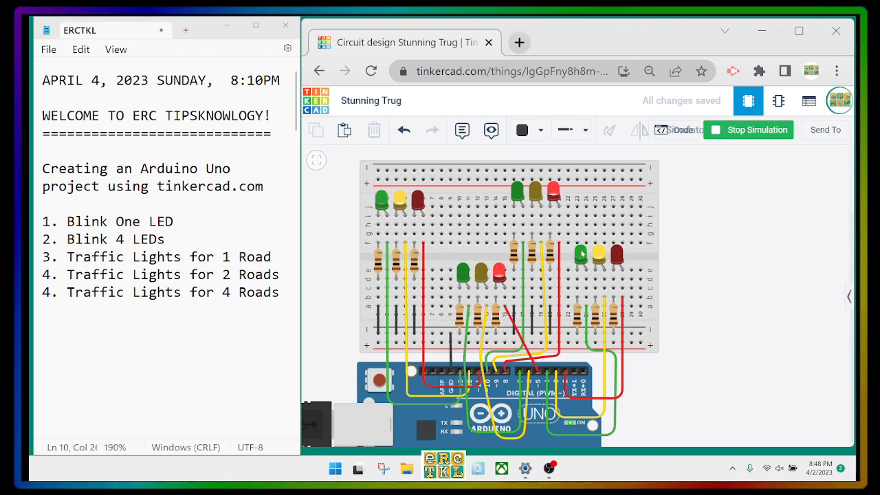
{"action": "left_click", "coordinate": [715, 136]}
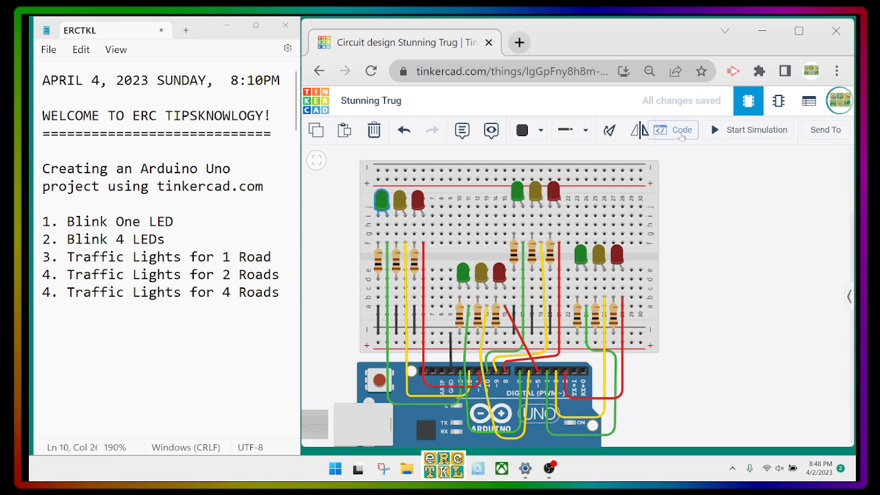
{"action": "left_click", "coordinate": [682, 131]}
{"action": "left_click", "coordinate": [682, 131]}
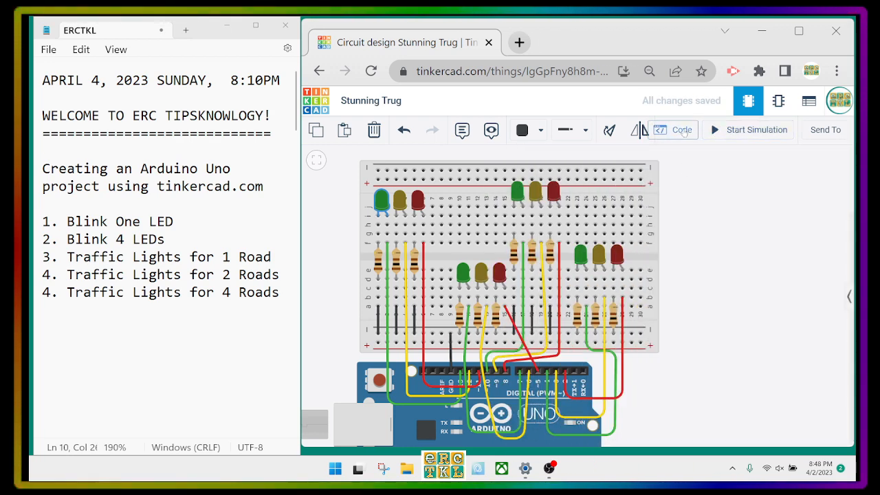
{"action": "left_click", "coordinate": [682, 131]}
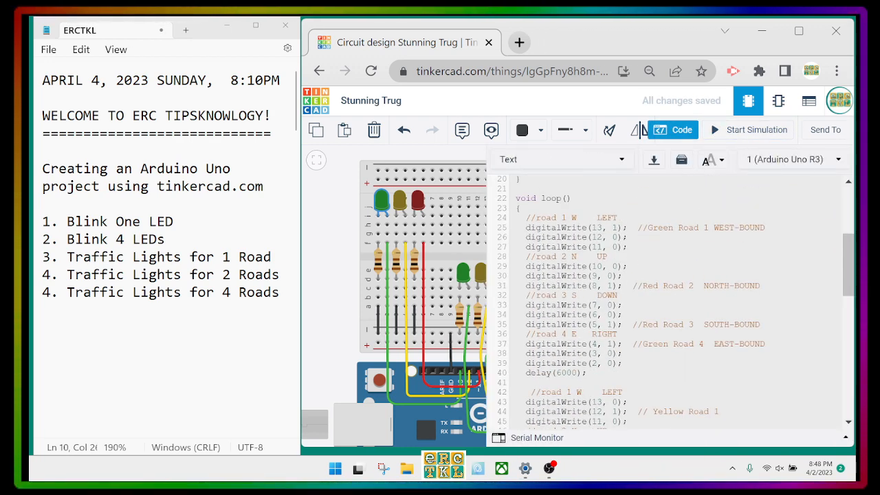
Review the delay that closes each of the four phase blocks in loop().
{"action": "left_click_drag", "start_coordinate": [588, 373], "coordinate": [527, 373]}
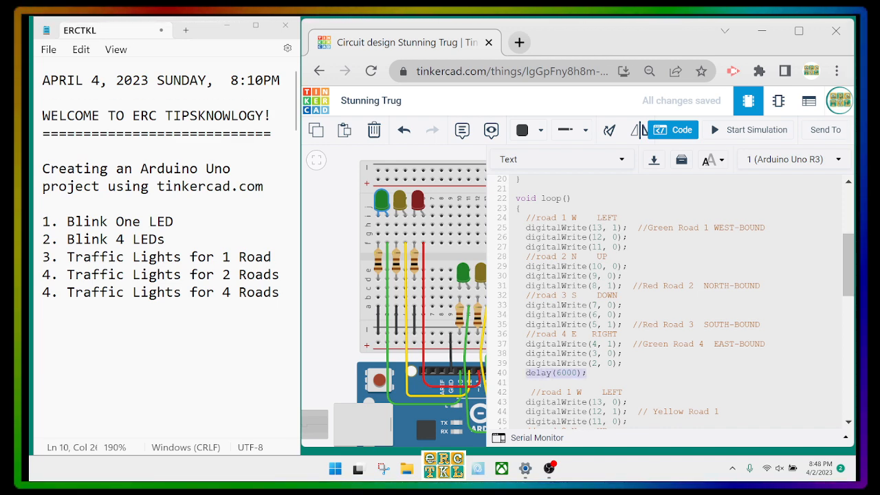
{"action": "scroll", "coordinate": [551, 373], "scroll_direction": "down", "scroll_amount": 3}
{"action": "scroll", "coordinate": [667, 303], "scroll_direction": "down", "scroll_amount": 5}
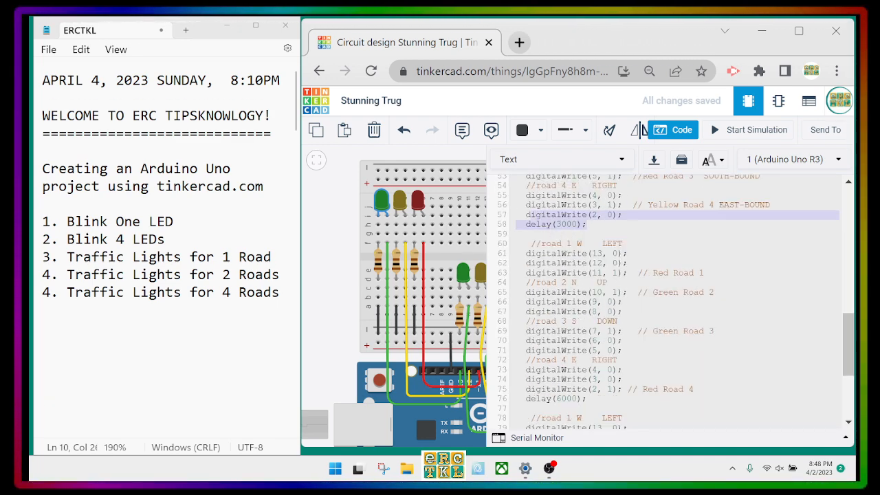
{"action": "scroll", "coordinate": [667, 303], "scroll_direction": "down", "scroll_amount": 1}
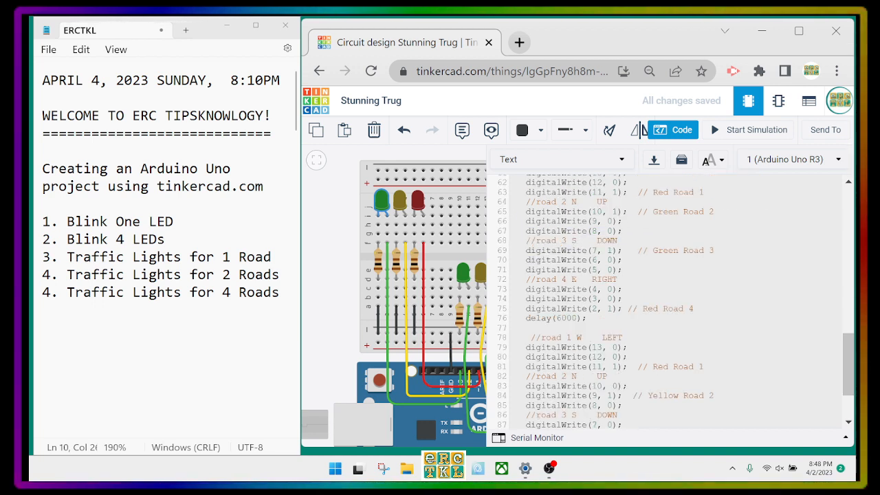
{"action": "left_click_drag", "start_coordinate": [587, 318], "coordinate": [572, 319]}
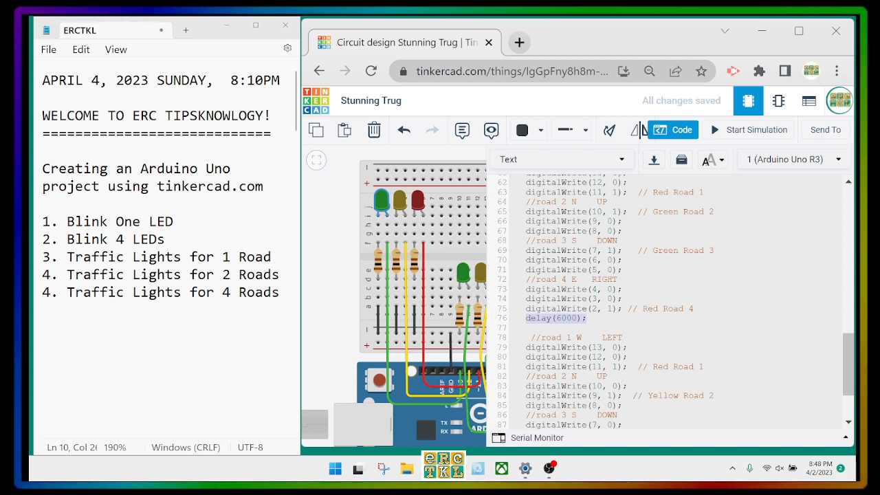
{"action": "scroll", "coordinate": [667, 303], "scroll_direction": "down", "scroll_amount": 3}
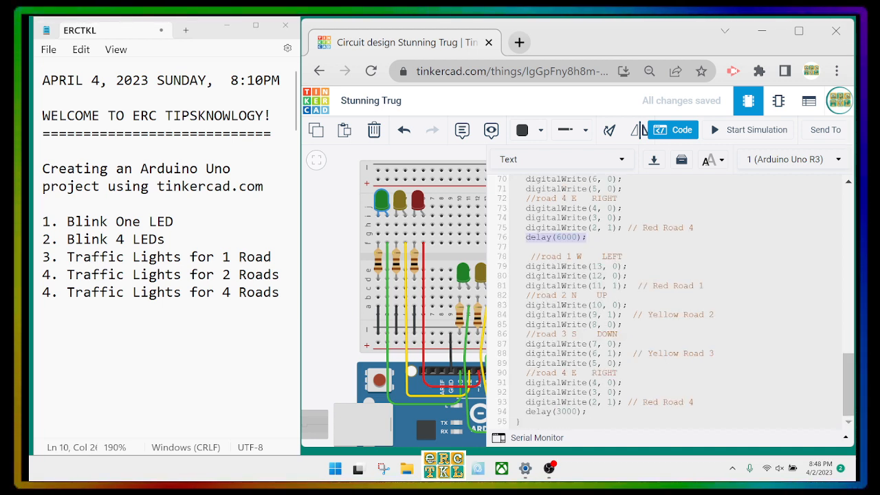
{"action": "left_click", "coordinate": [562, 412]}
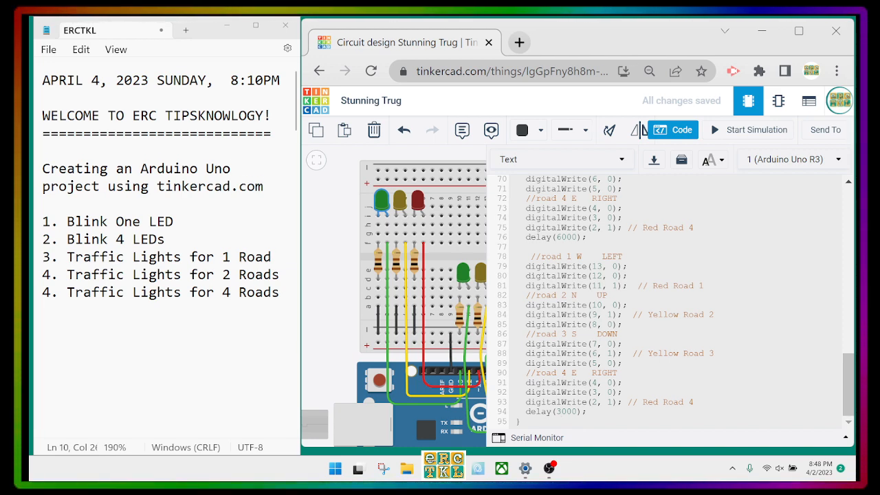
Review the light states and closing delays of roads 1 to 4 across all phase blocks in loop().
{"action": "scroll", "coordinate": [668, 303], "scroll_direction": "up", "scroll_amount": 14}
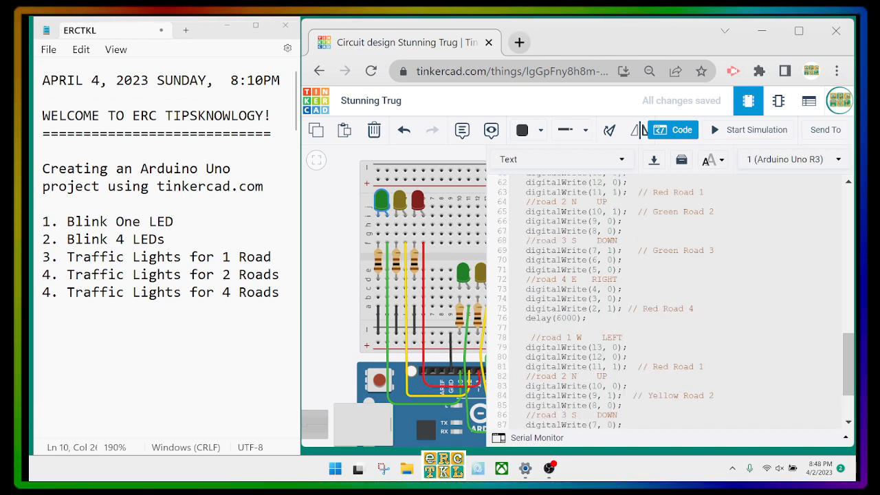
{"action": "scroll", "coordinate": [667, 303], "scroll_direction": "up", "scroll_amount": 3}
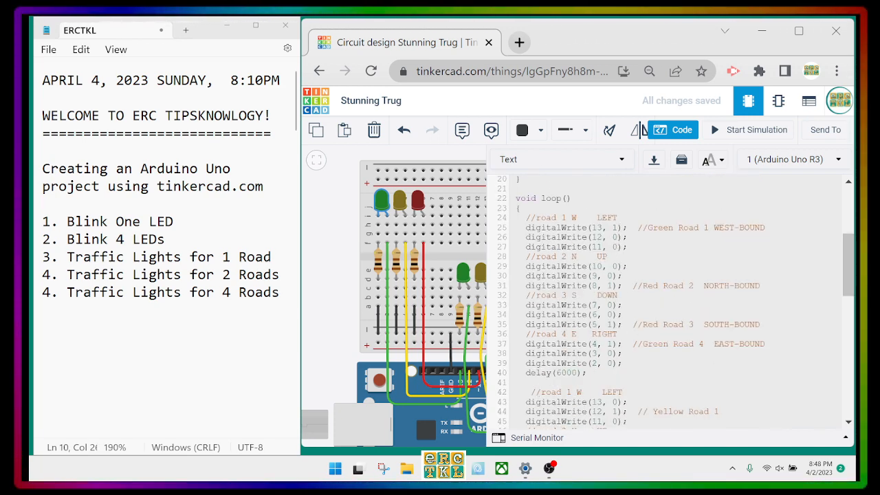
{"action": "scroll", "coordinate": [667, 303], "scroll_direction": "down", "scroll_amount": 6}
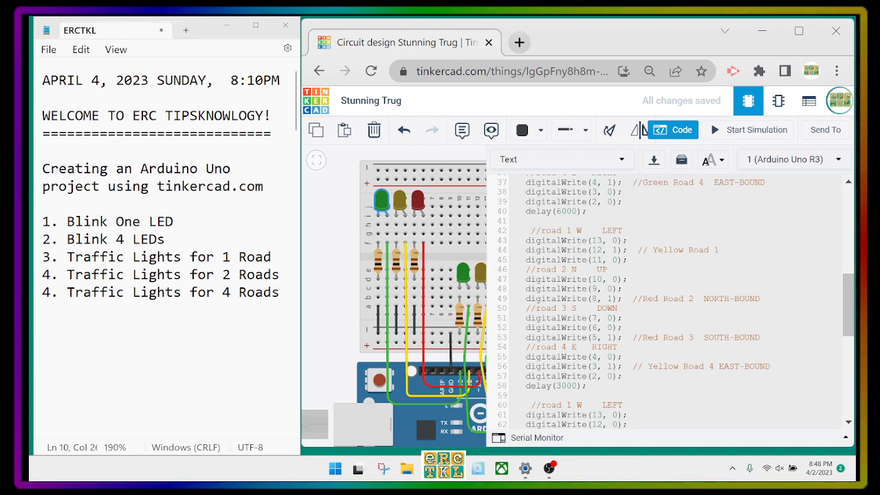
{"action": "scroll", "coordinate": [667, 303], "scroll_direction": "down", "scroll_amount": 5}
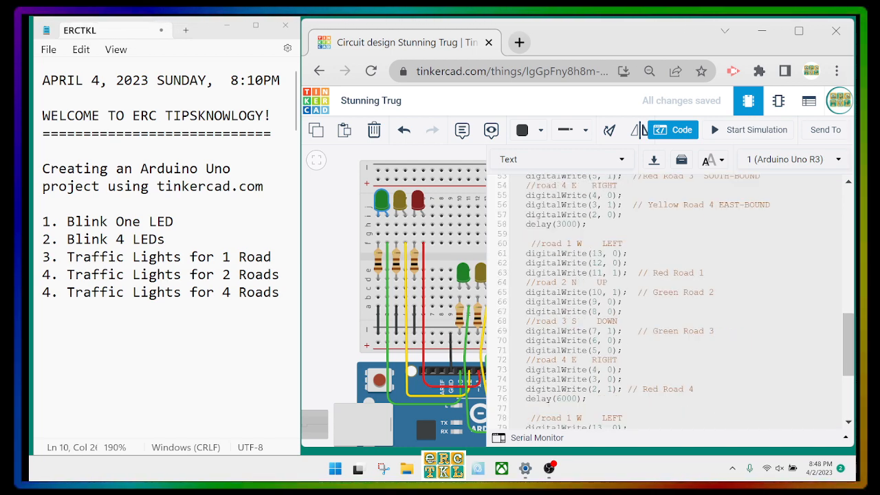
{"action": "scroll", "coordinate": [667, 303], "scroll_direction": "down", "scroll_amount": 5}
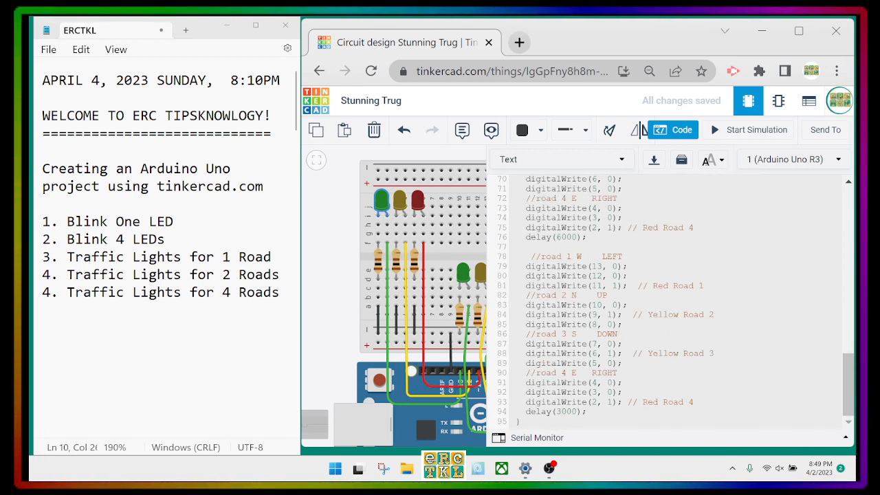
{"action": "scroll", "coordinate": [668, 302], "scroll_direction": "up", "scroll_amount": 3}
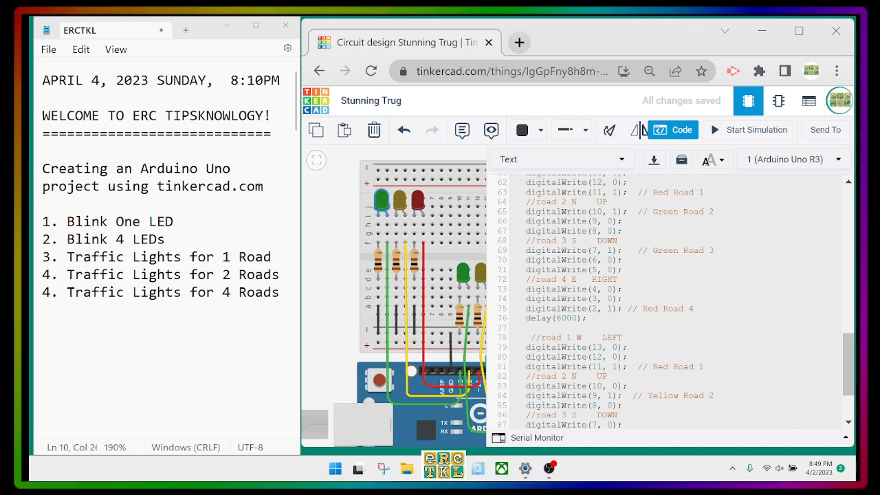
{"action": "scroll", "coordinate": [667, 303], "scroll_direction": "up", "scroll_amount": 3}
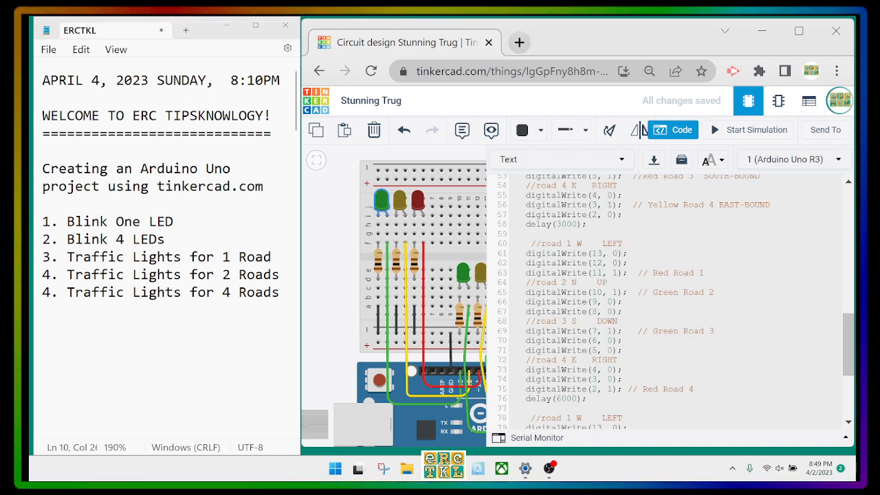
{"action": "scroll", "coordinate": [668, 303], "scroll_direction": "down", "scroll_amount": 5}
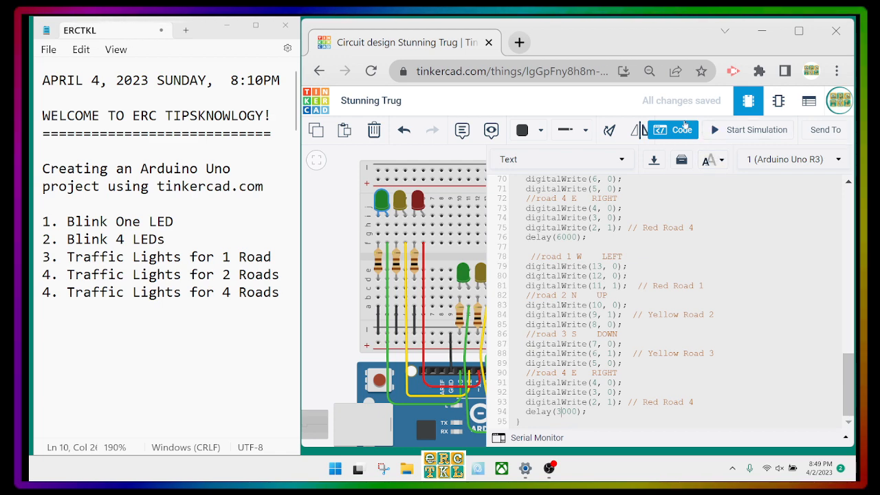
Hide the code so all four LED groups are in view and start the traffic light simulation.
{"action": "left_click", "coordinate": [683, 129]}
{"action": "left_click", "coordinate": [722, 132]}
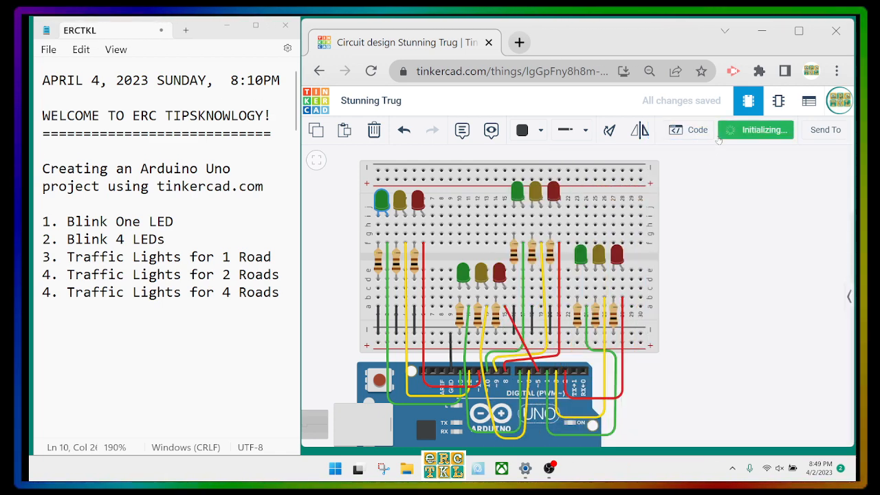